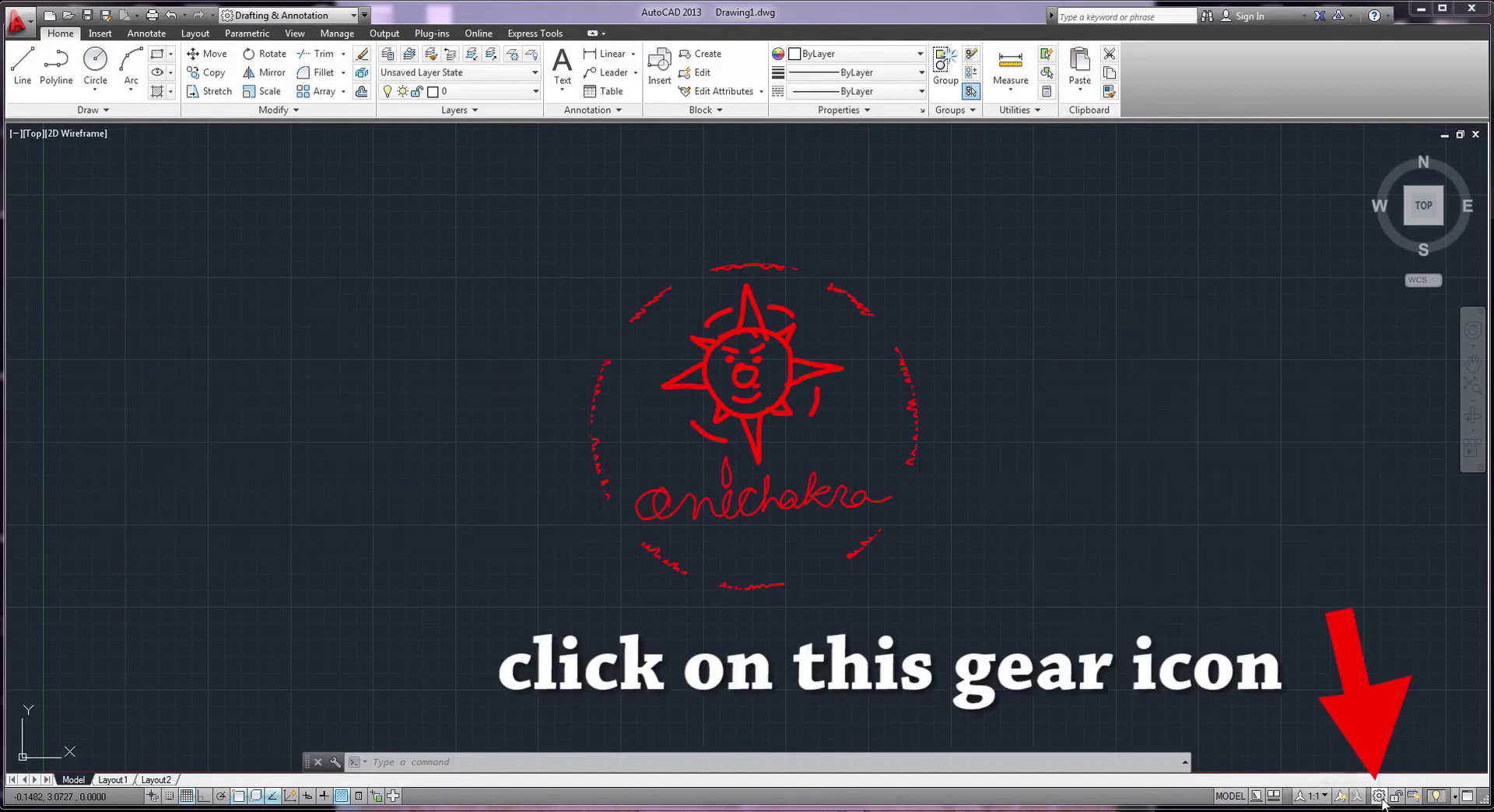
Switch the workspace from Drafting & Annotation to 3D Modeling
{"action": "left_click", "coordinate": [1379, 798]}
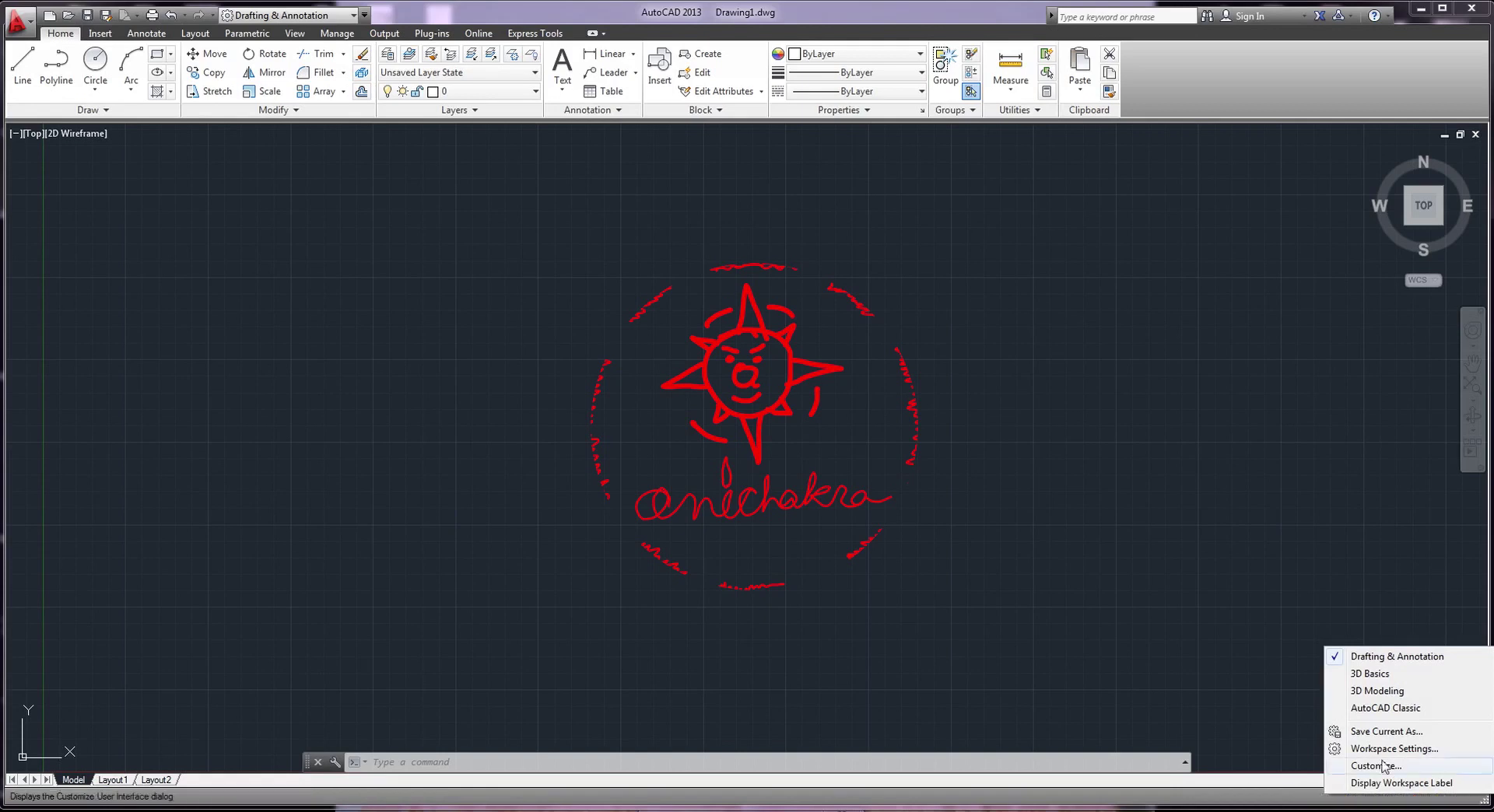
{"action": "left_click", "coordinate": [1387, 694]}
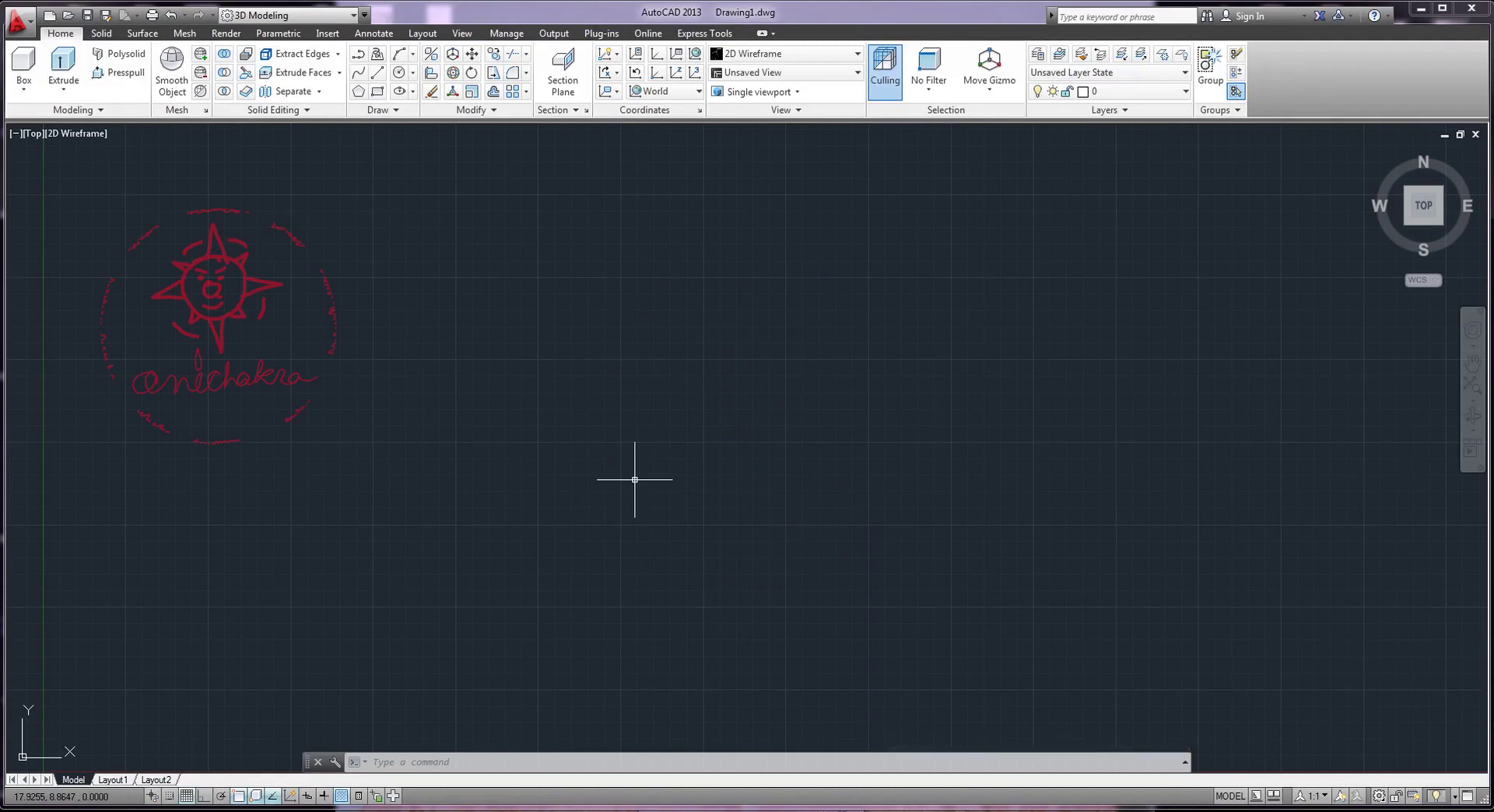
Set the units to Architectural at 0'-0" length precision and 0.0 angle precision
{"action": "type", "text": "U"}
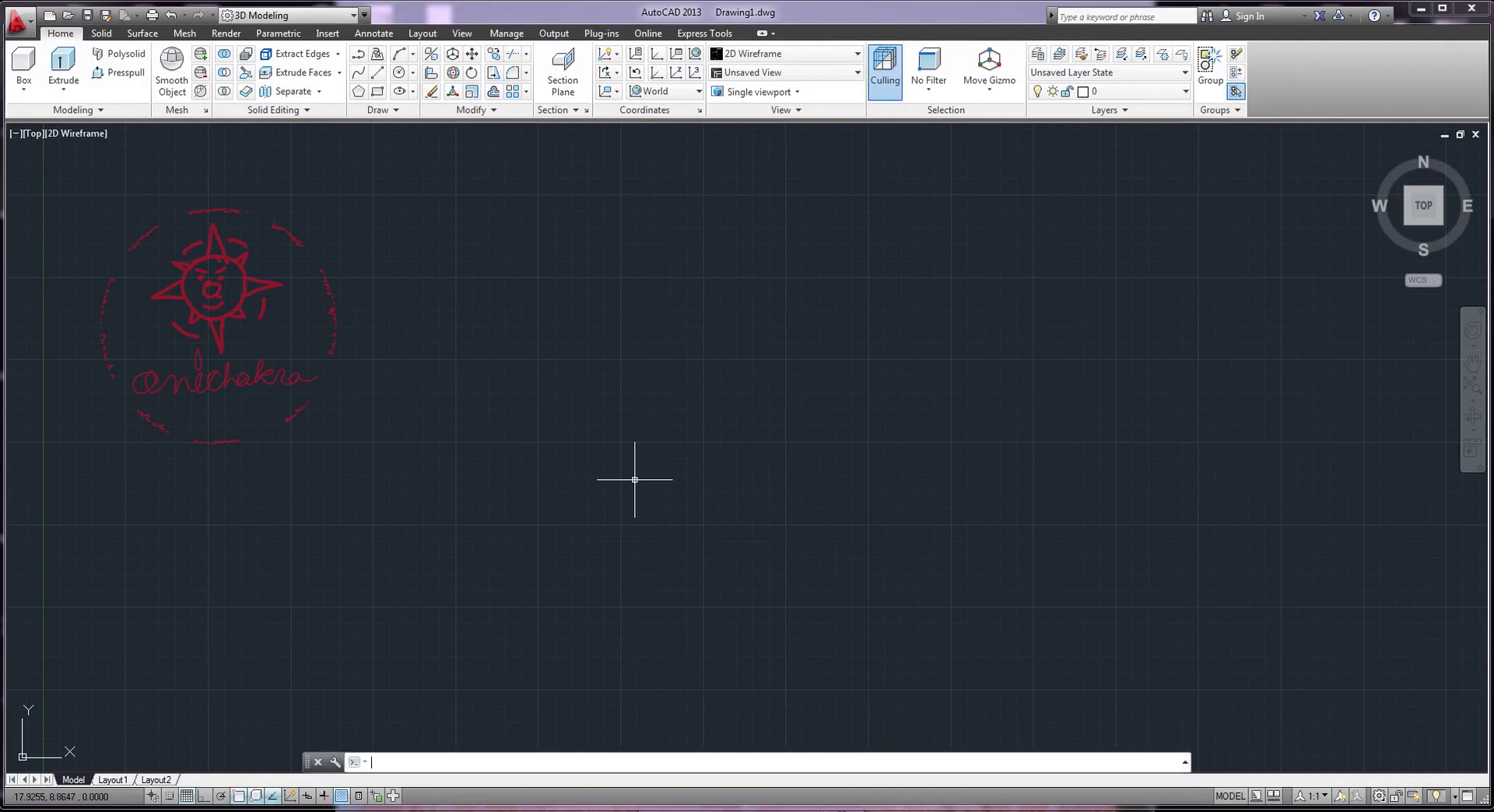
{"action": "type", "text": "NIt"}
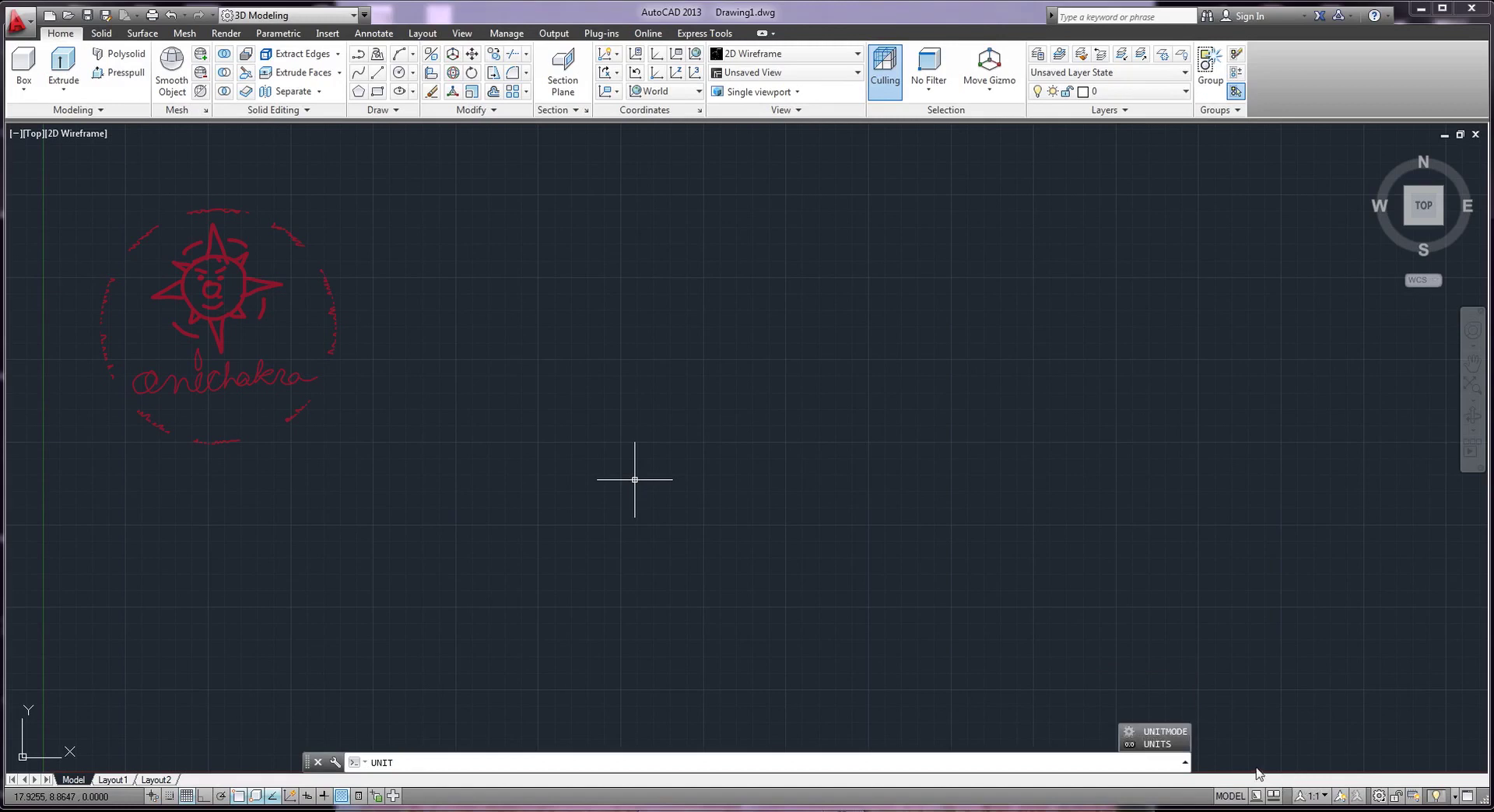
{"action": "left_click", "coordinate": [1156, 744]}
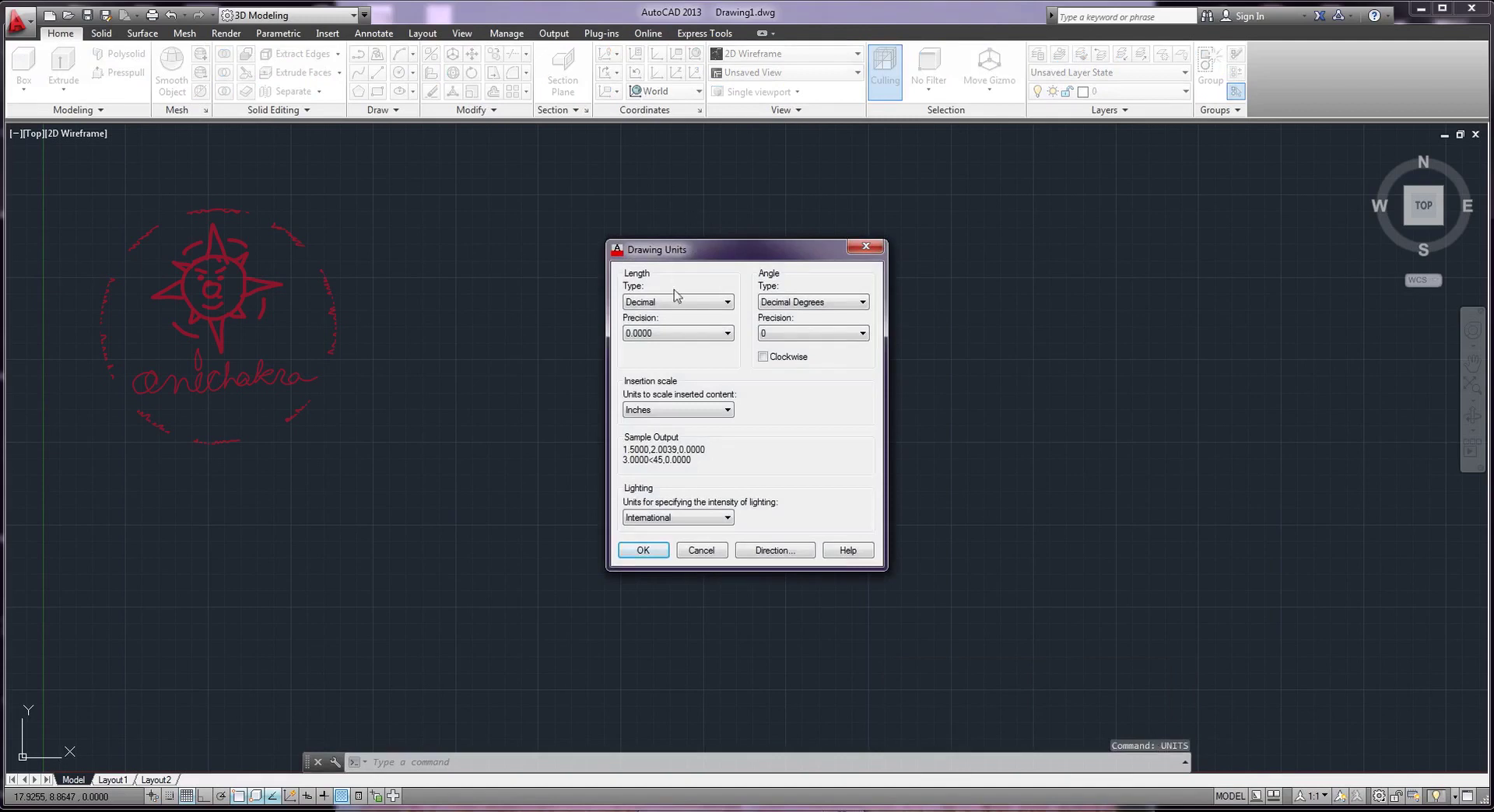
{"action": "left_click", "coordinate": [657, 307]}
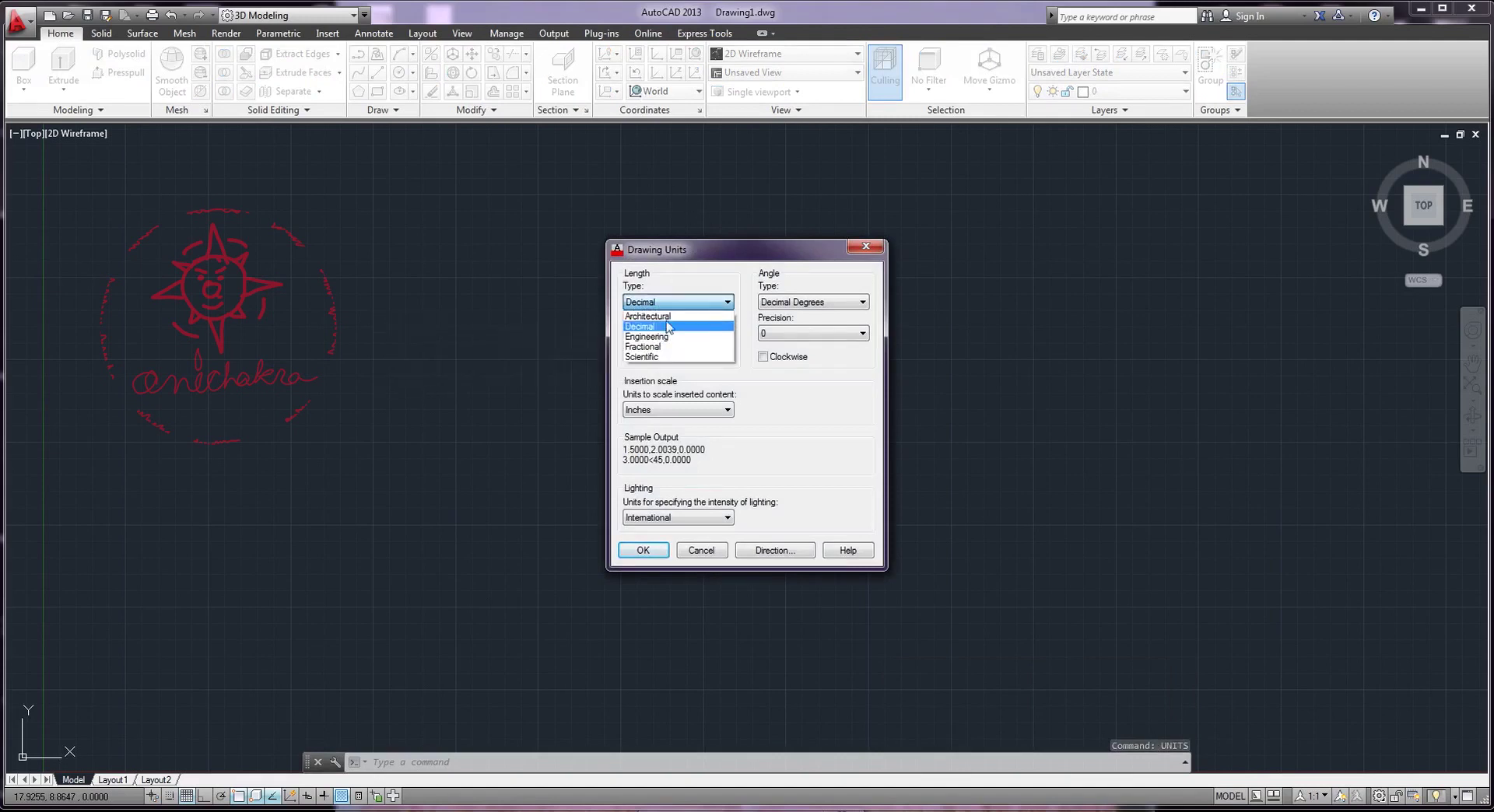
{"action": "left_click", "coordinate": [669, 315]}
{"action": "left_click", "coordinate": [674, 333]}
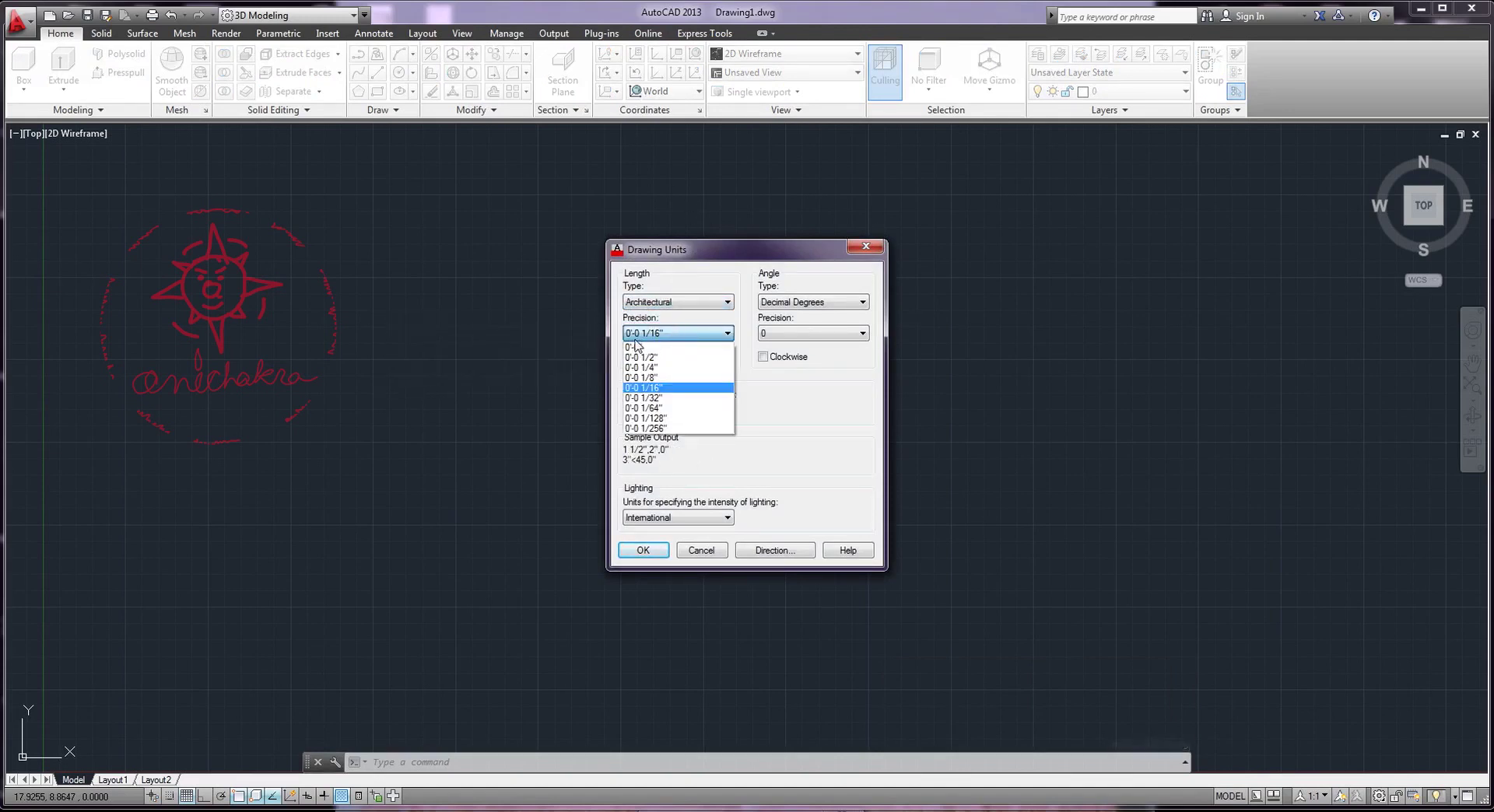
{"action": "left_click", "coordinate": [641, 348]}
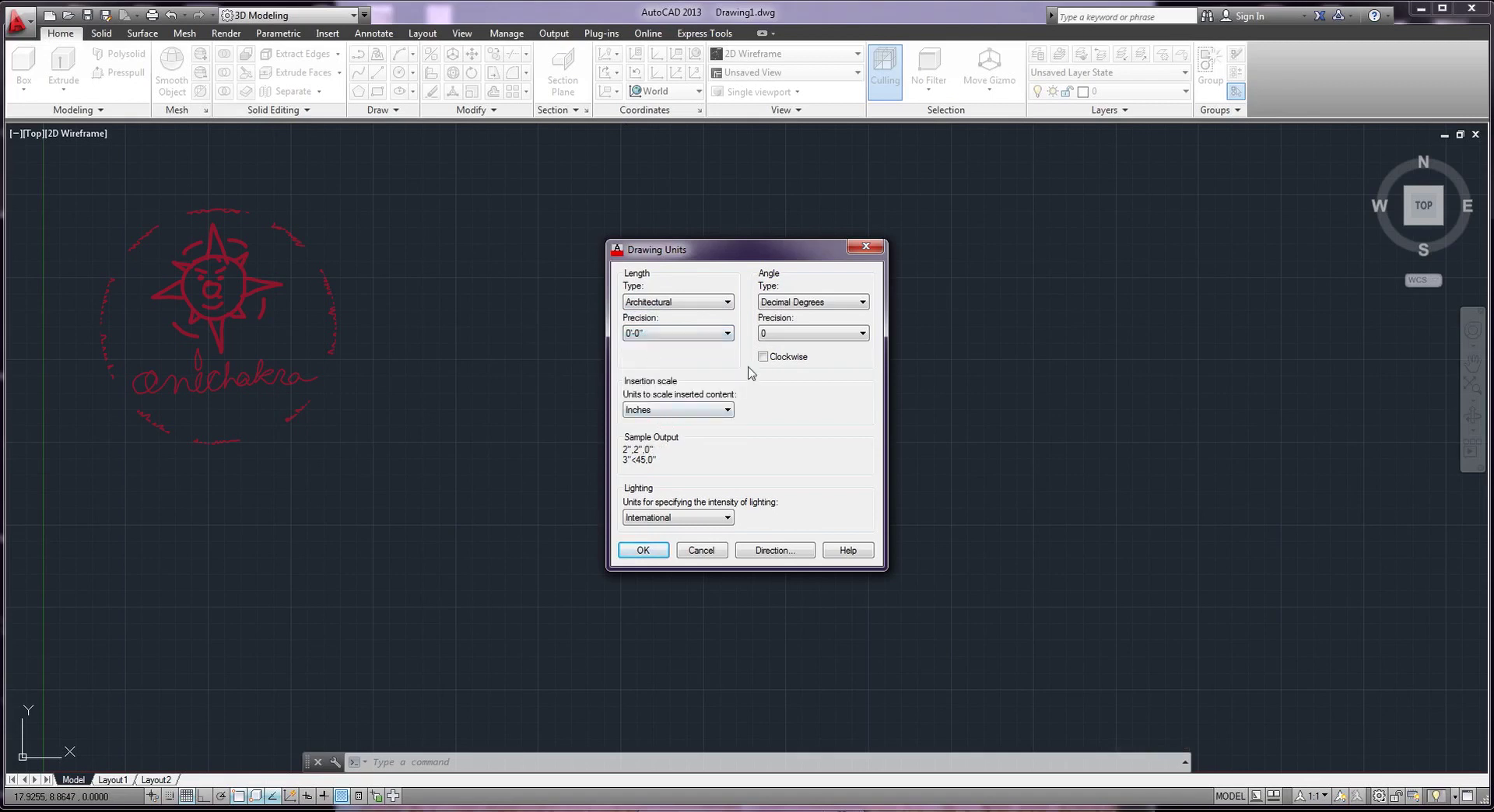
{"action": "left_click", "coordinate": [790, 336]}
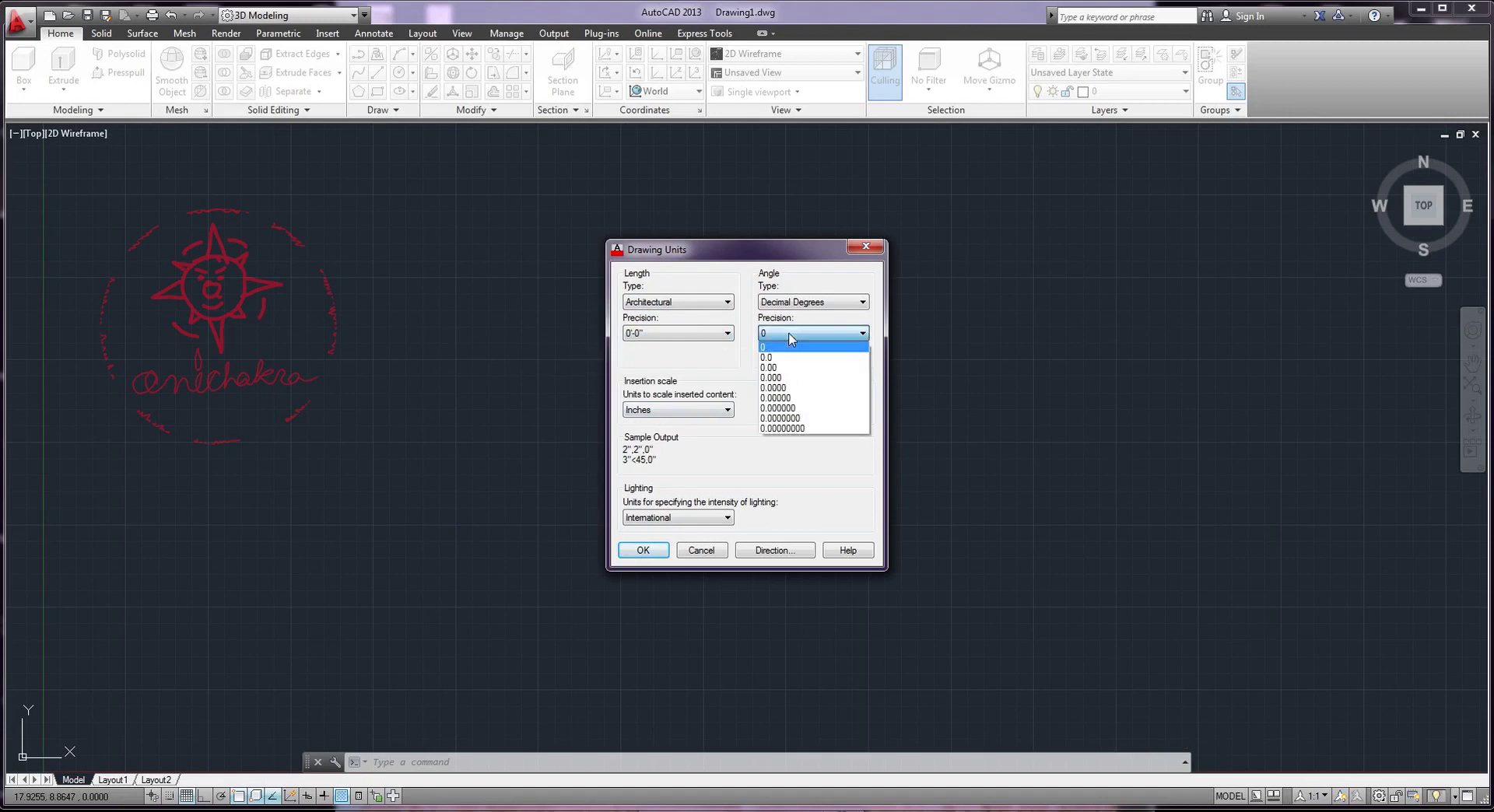
{"action": "left_click", "coordinate": [767, 357]}
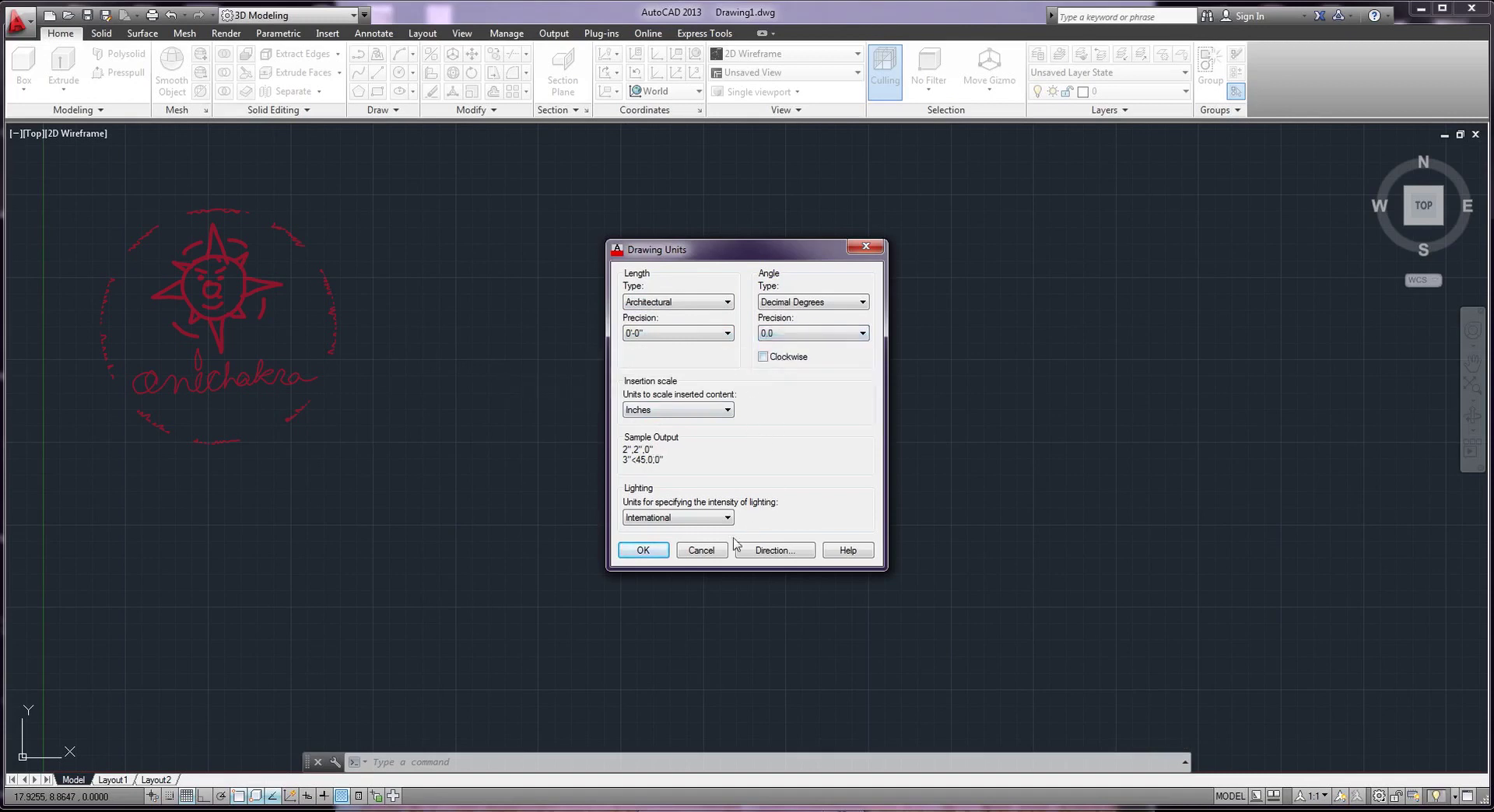
{"action": "left_click", "coordinate": [639, 551]}
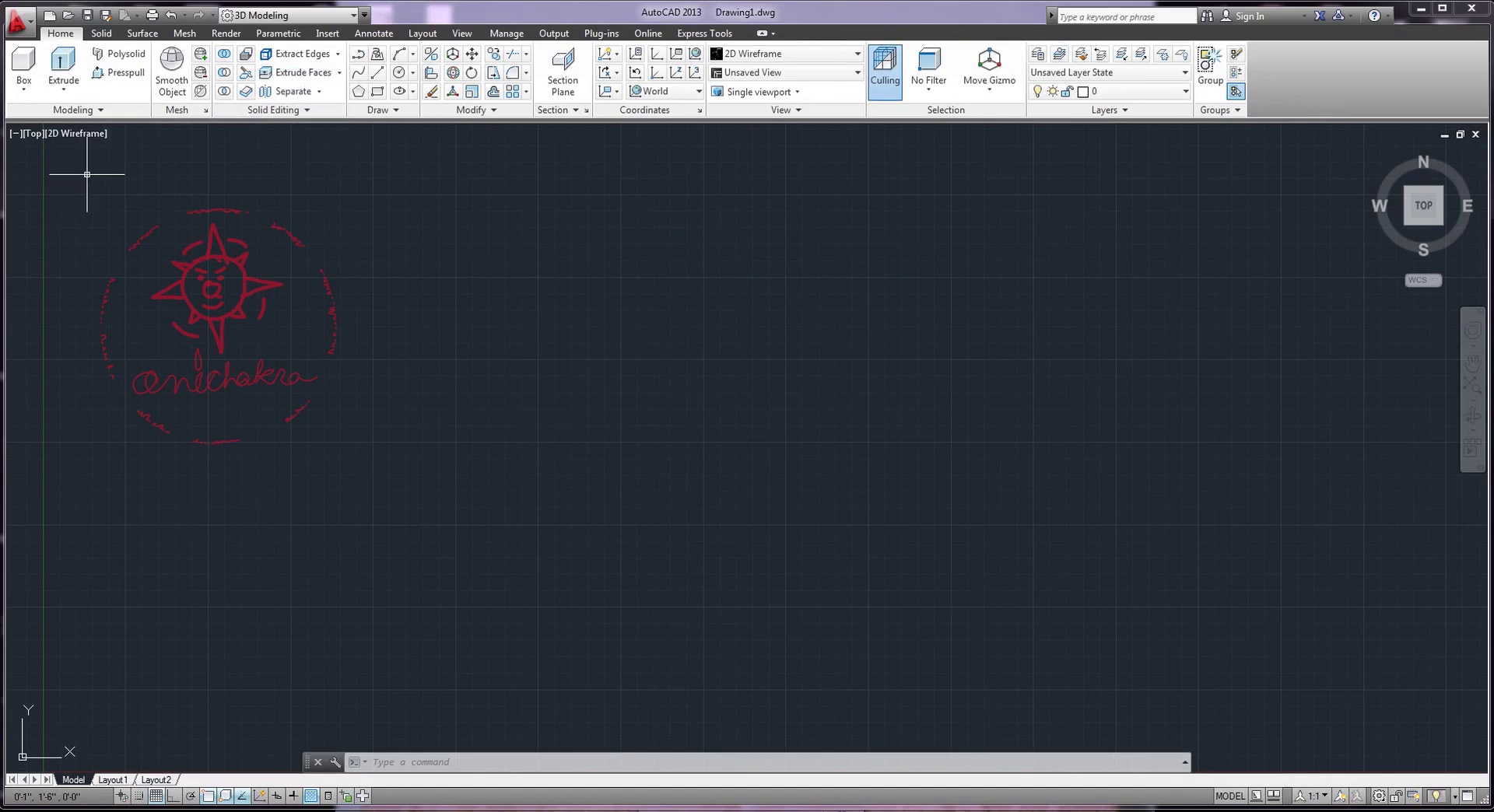
With Ortho on, start a polyline at the origin and draw the 80-inch upward side
{"action": "left_click", "coordinate": [359, 54]}
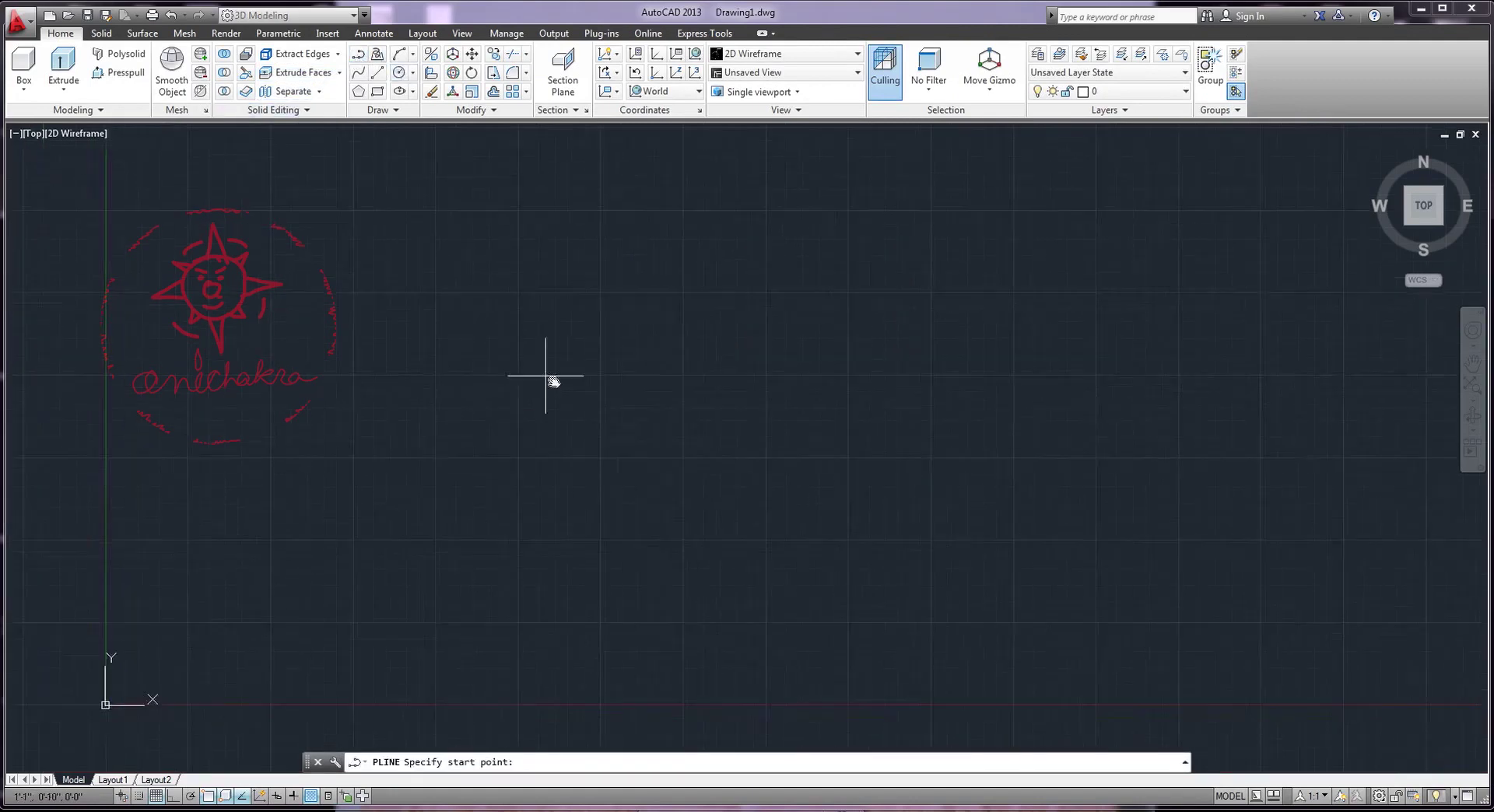
{"action": "middle_click_drag", "start_coordinate": [226, 704], "coordinate": [367, 594]}
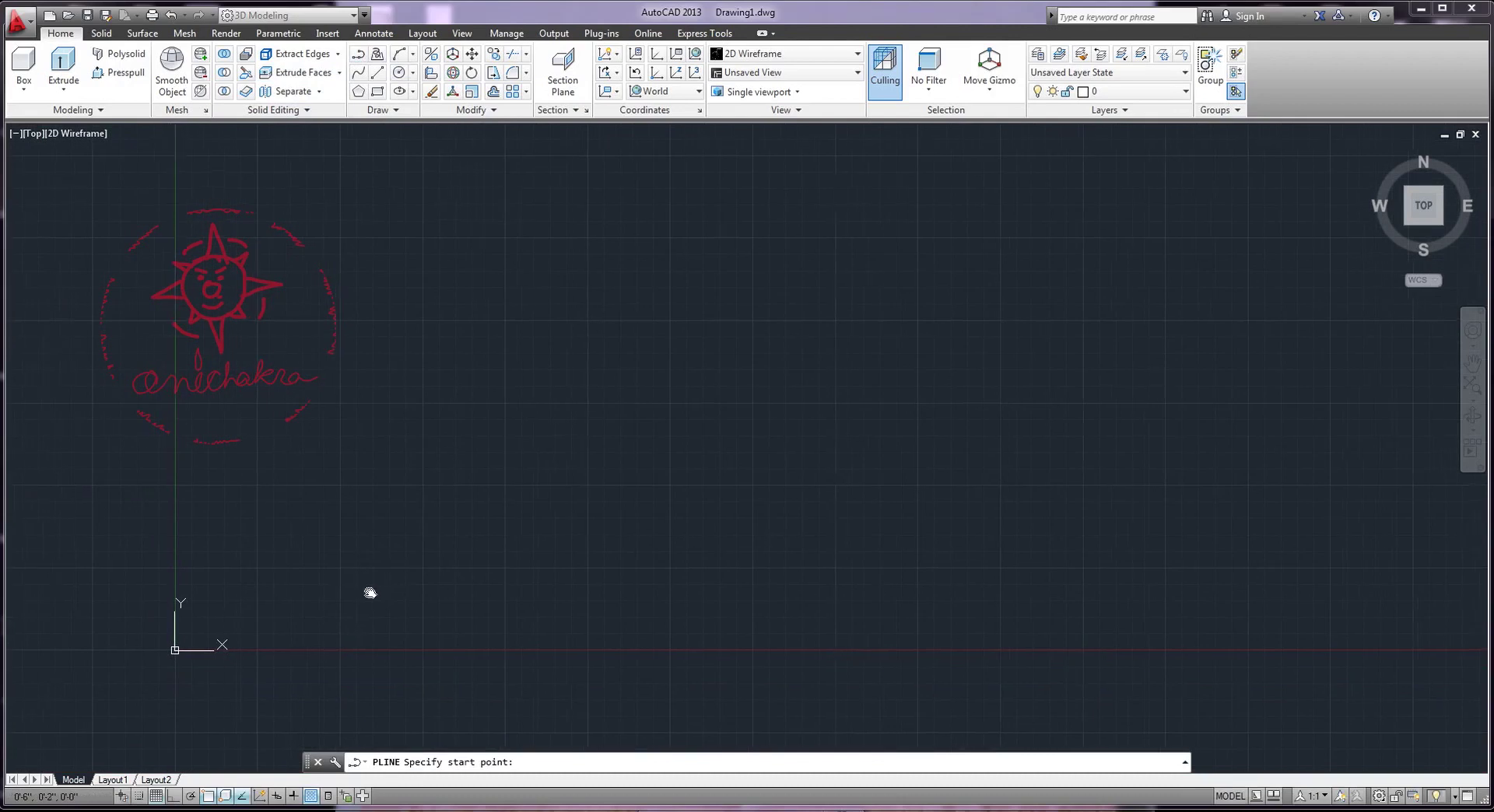
{"action": "left_click", "coordinate": [174, 795]}
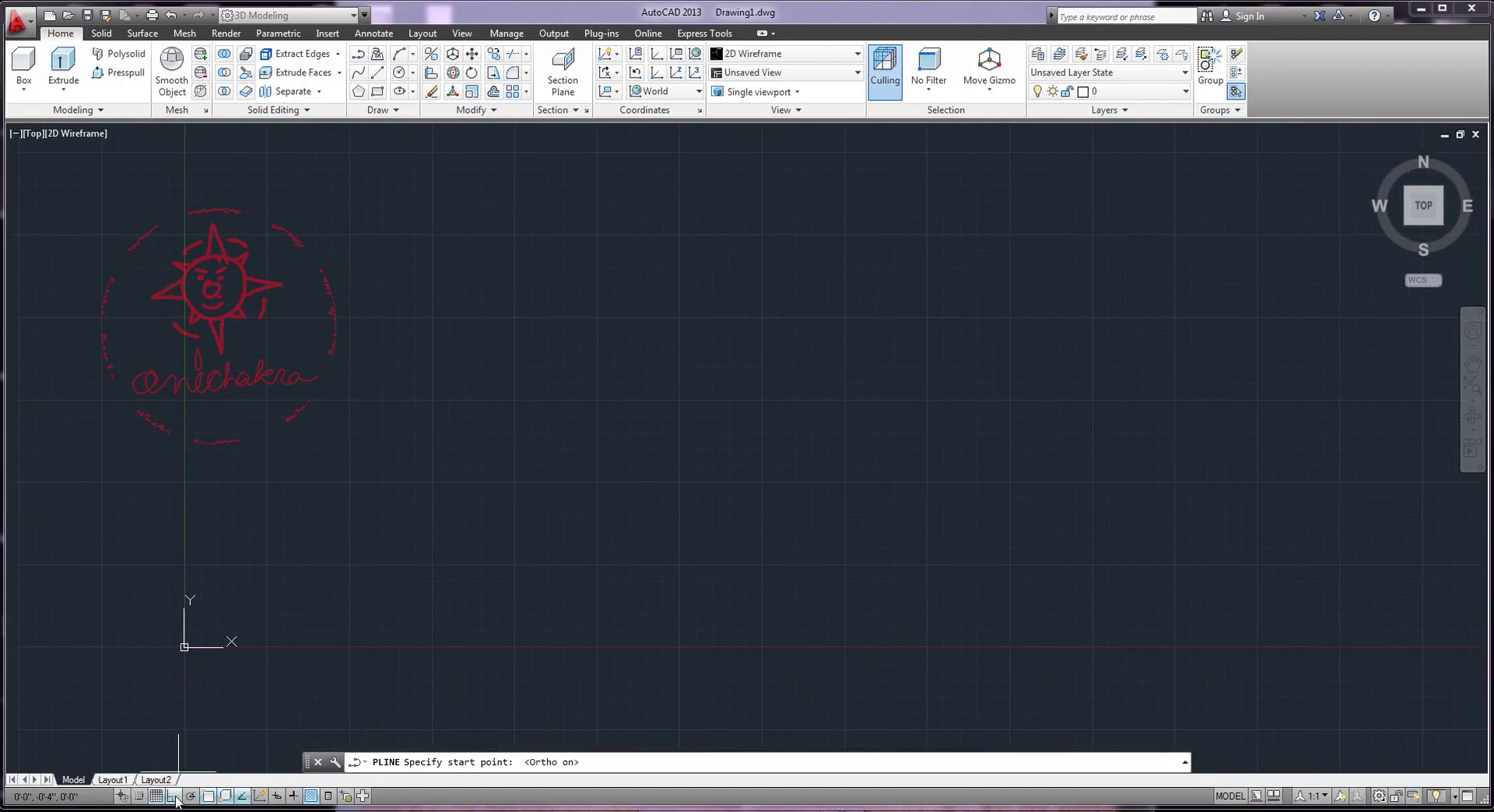
{"action": "middle_click_drag", "start_coordinate": [510, 527], "coordinate": [580, 552]}
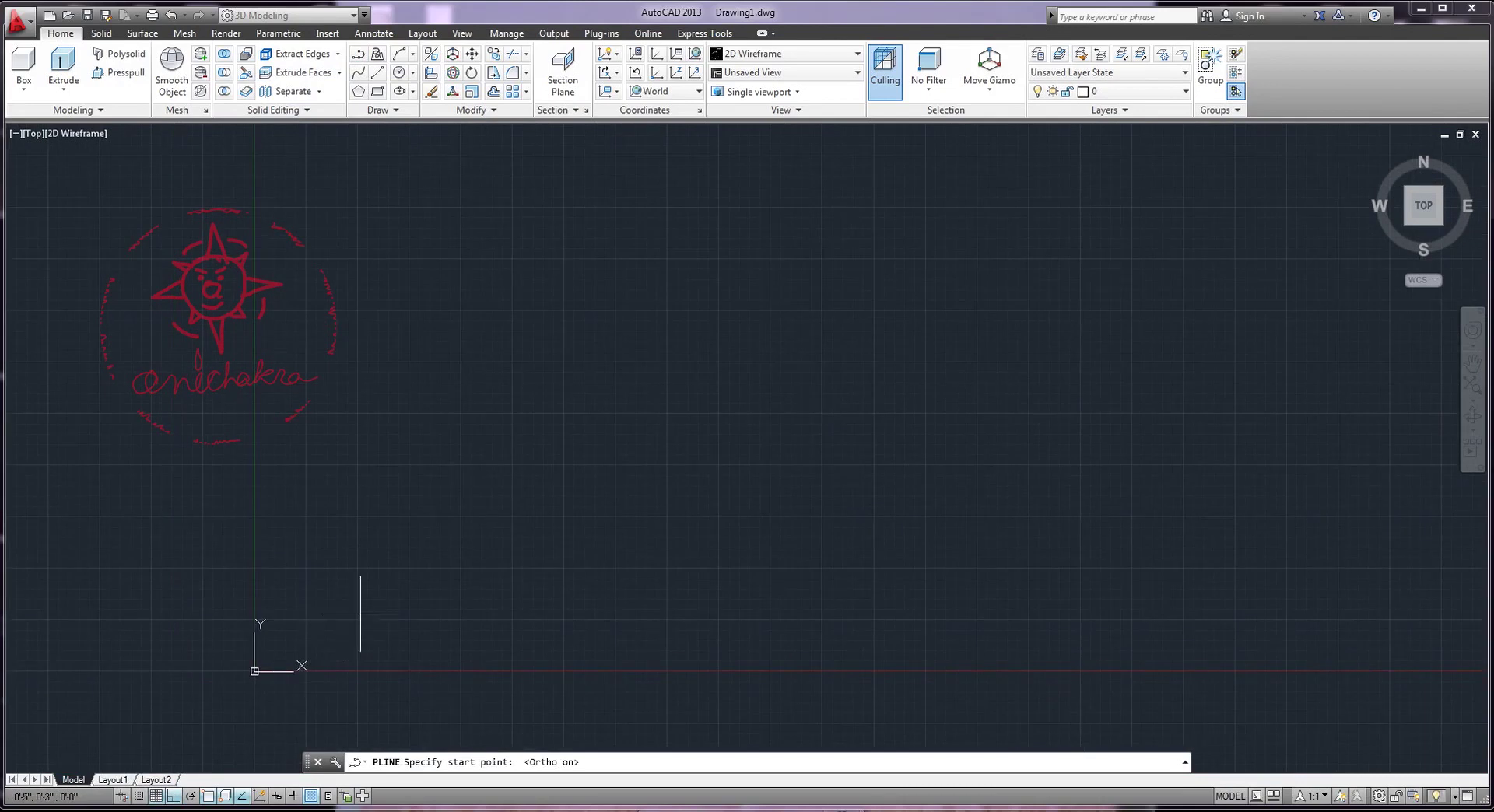
{"action": "left_click", "coordinate": [304, 628]}
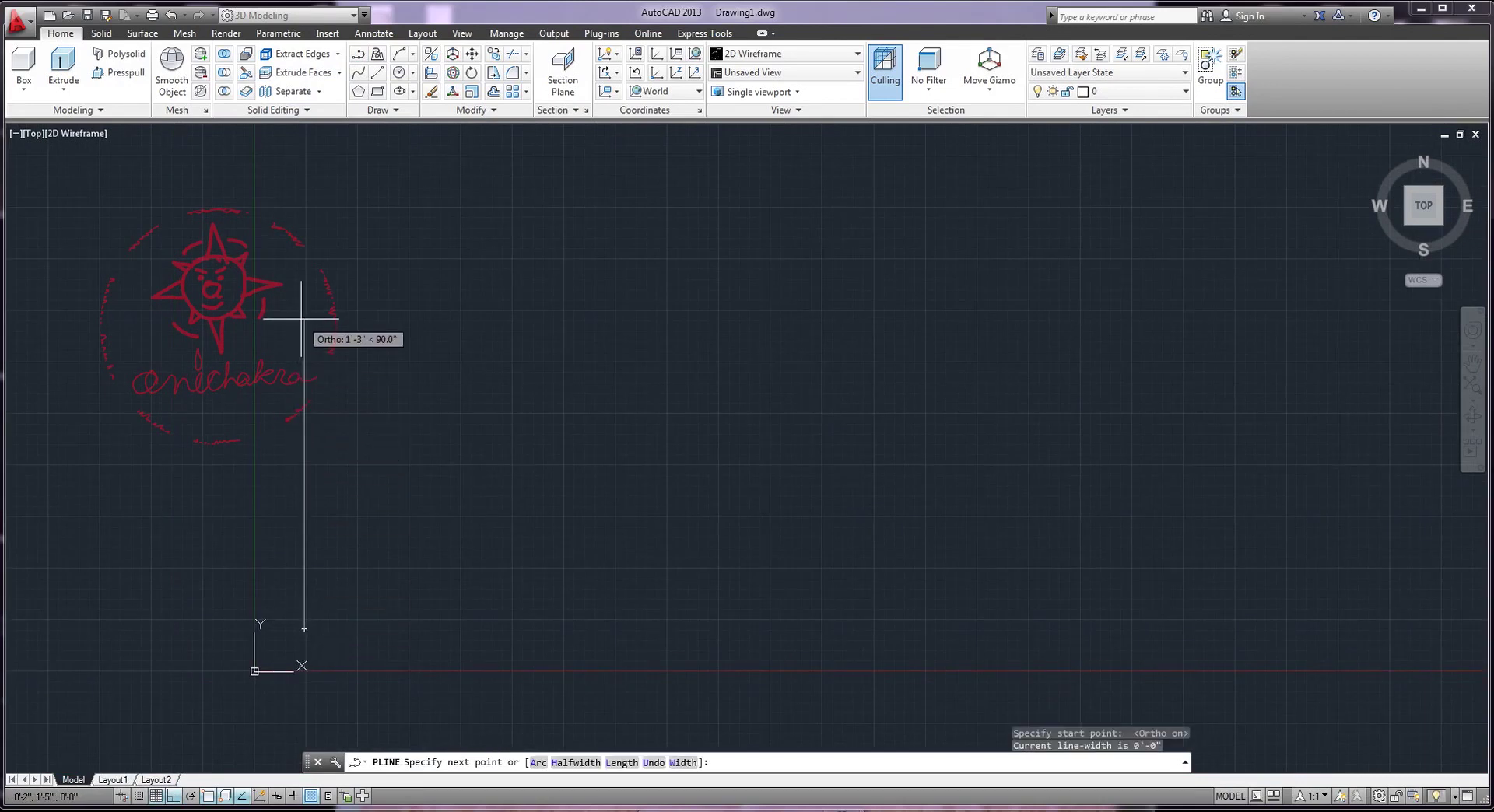
{"action": "type", "text": "80\""}
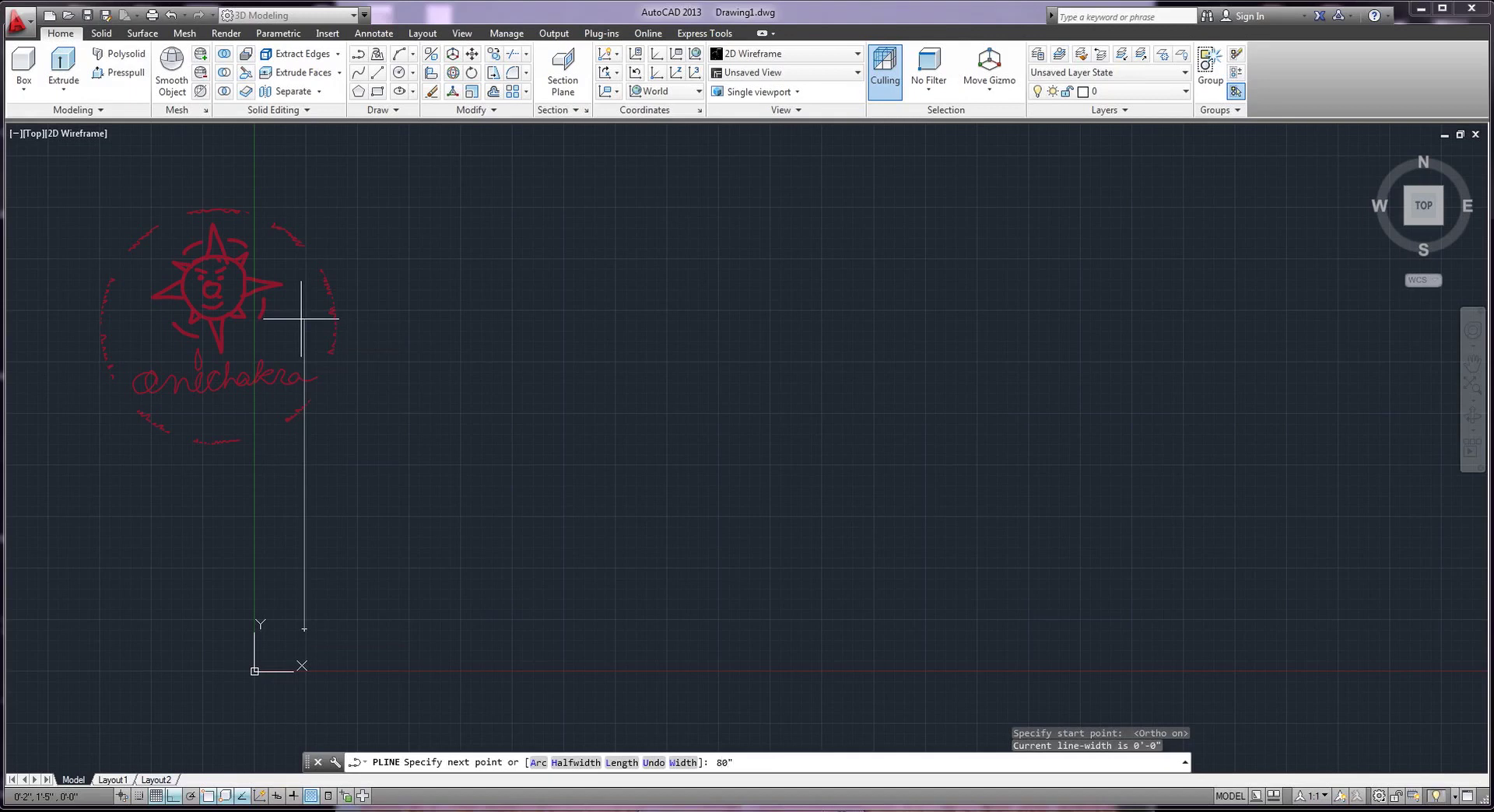
{"action": "key", "text": "Return"}
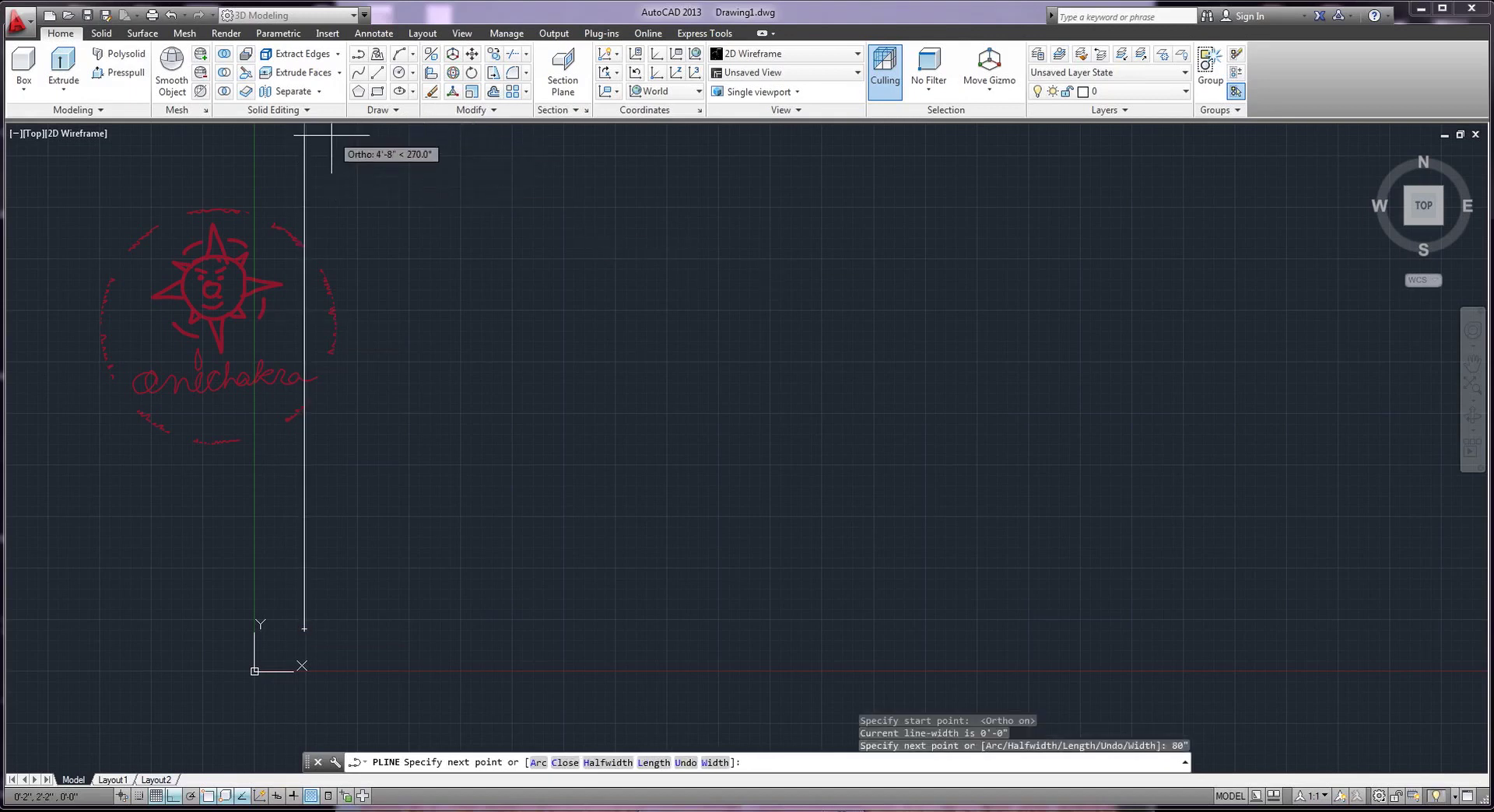
Add the 72-inch right and 80-inch down sides and close the rectangle
{"action": "left_click", "coordinate": [1421, 207]}
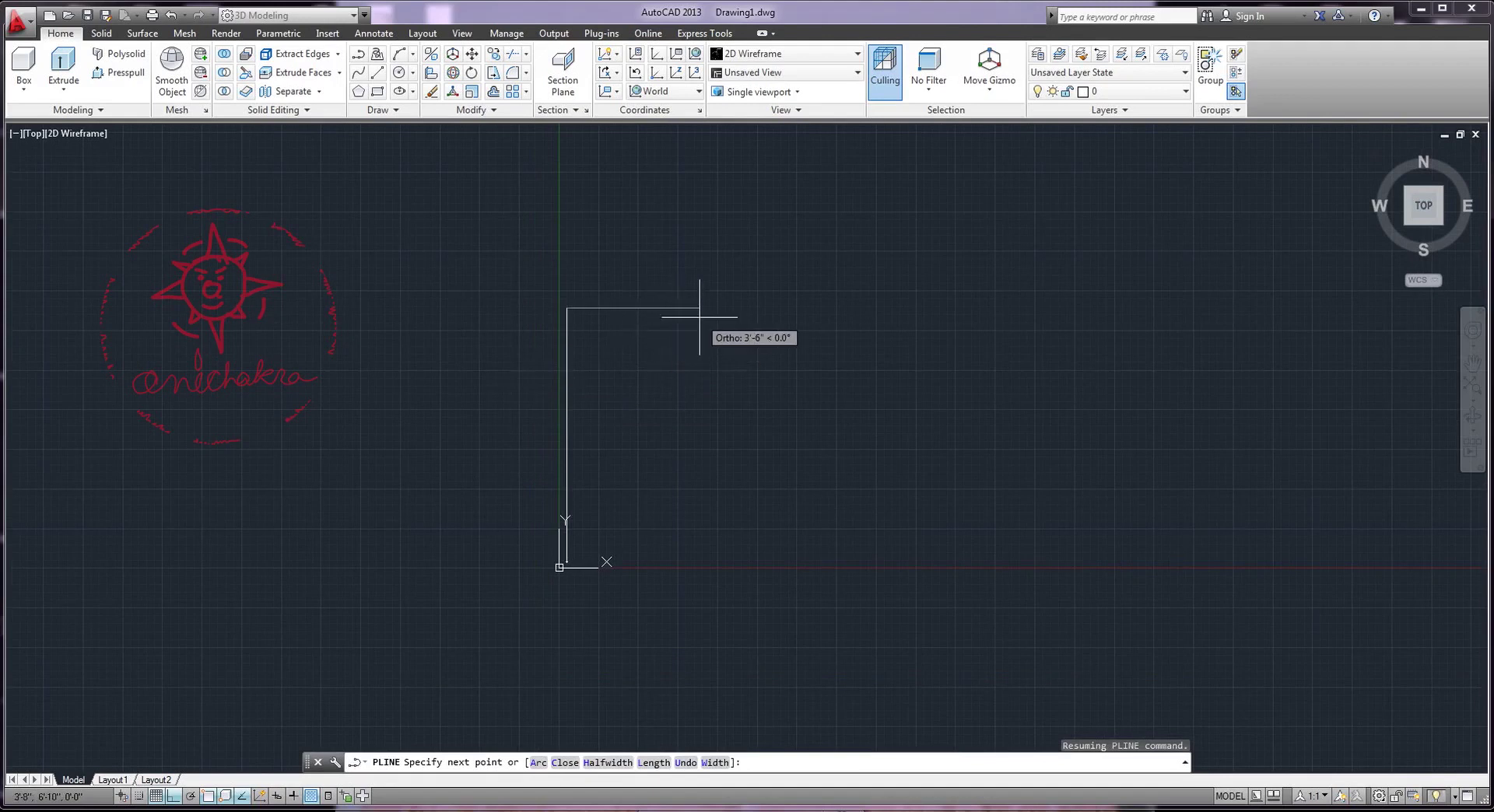
{"action": "type", "text": "72\""}
{"action": "key", "text": "Return"}
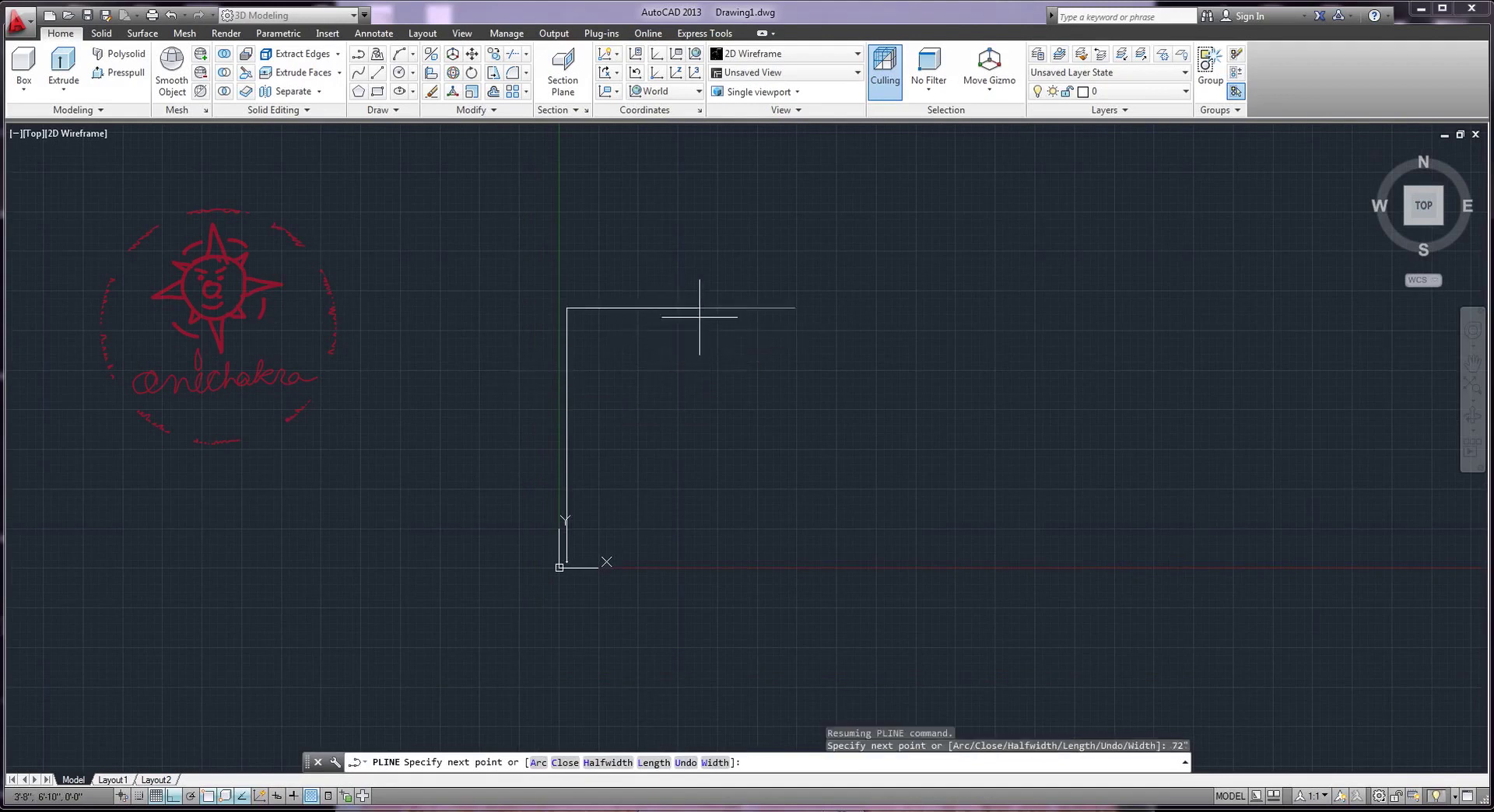
{"action": "type", "text": "80"}
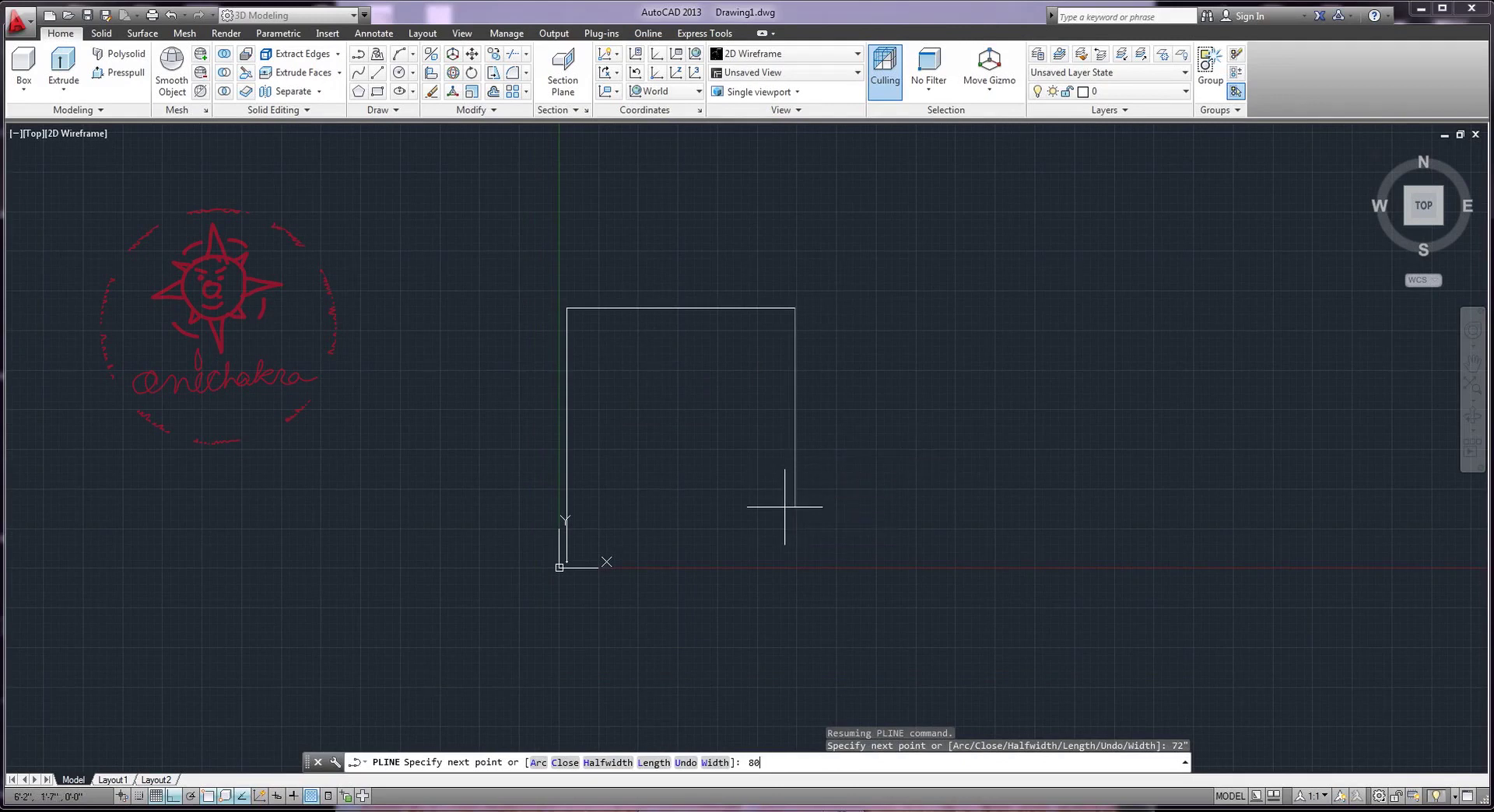
{"action": "key", "text": "Return"}
{"action": "type", "text": "c"}
{"action": "key", "text": "Return"}
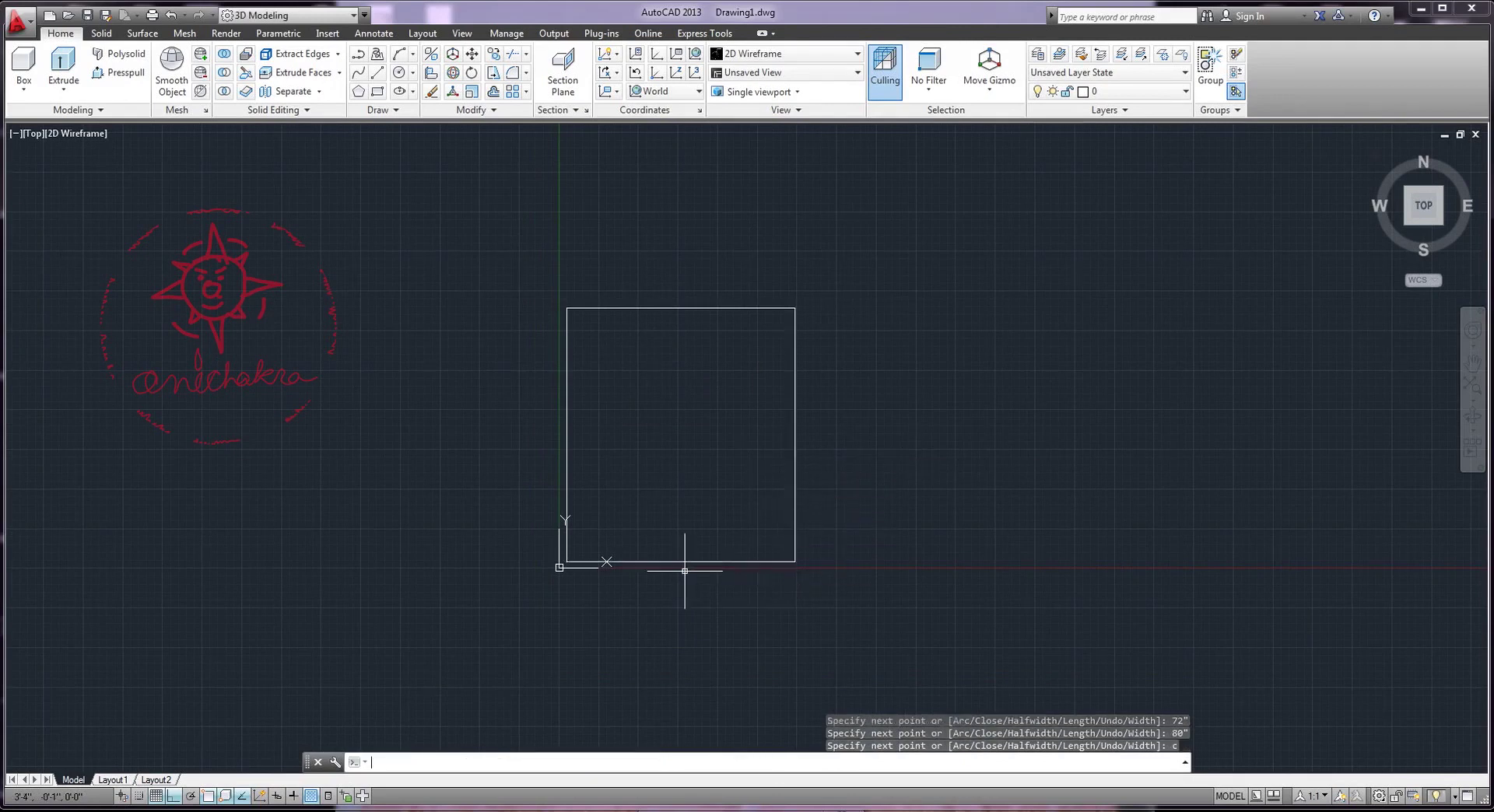
{"action": "middle_click_drag", "start_coordinate": [661, 457], "coordinate": [536, 459]}
{"action": "scroll", "coordinate": [564, 452], "scroll_direction": "up", "scroll_amount": 2}
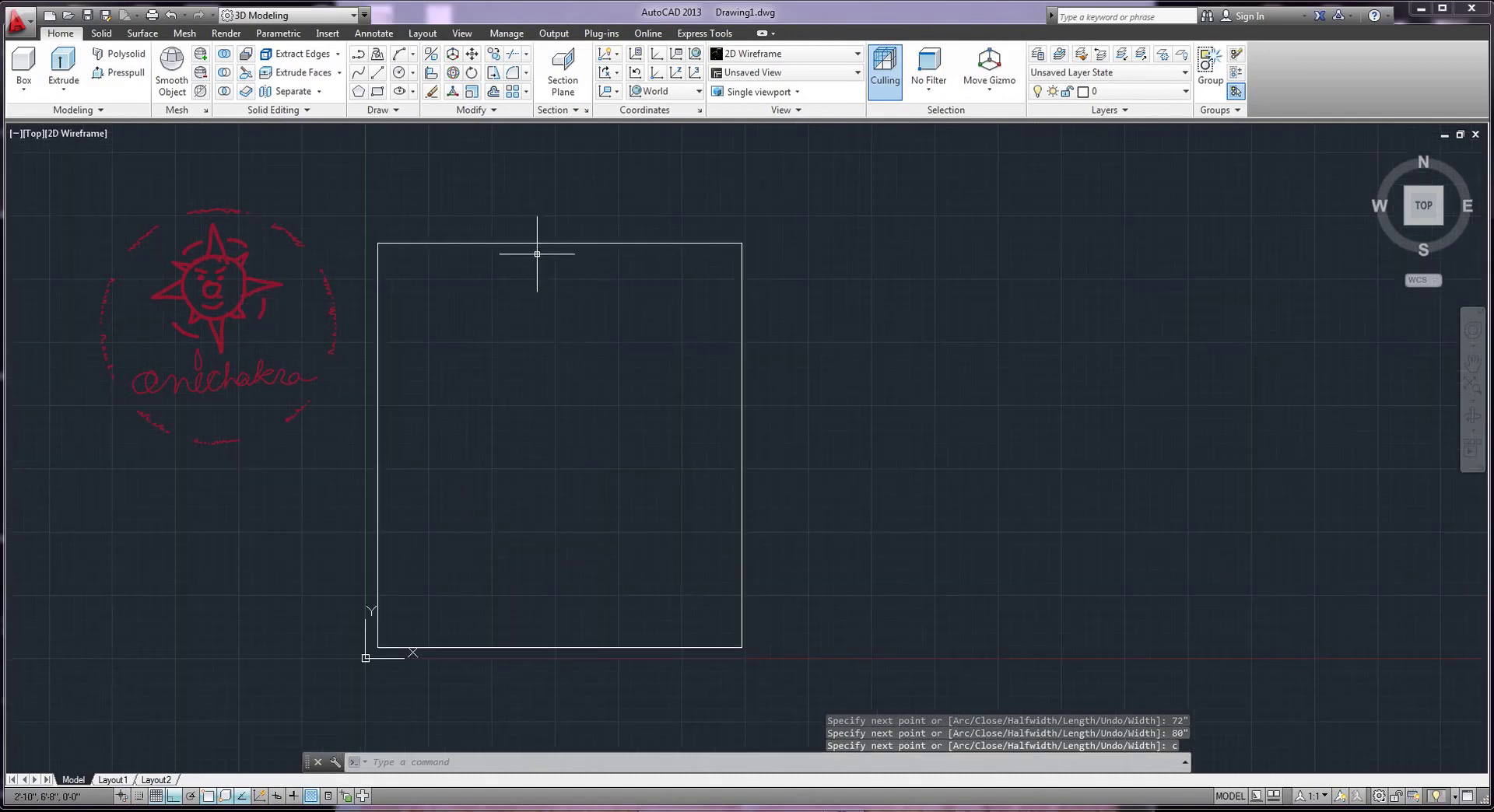
{"action": "scroll", "coordinate": [585, 378], "scroll_direction": "up", "scroll_amount": 2}
{"action": "middle_click_drag", "start_coordinate": [586, 407], "coordinate": [599, 360]}
{"action": "scroll", "coordinate": [599, 360], "scroll_direction": "down", "scroll_amount": 2}
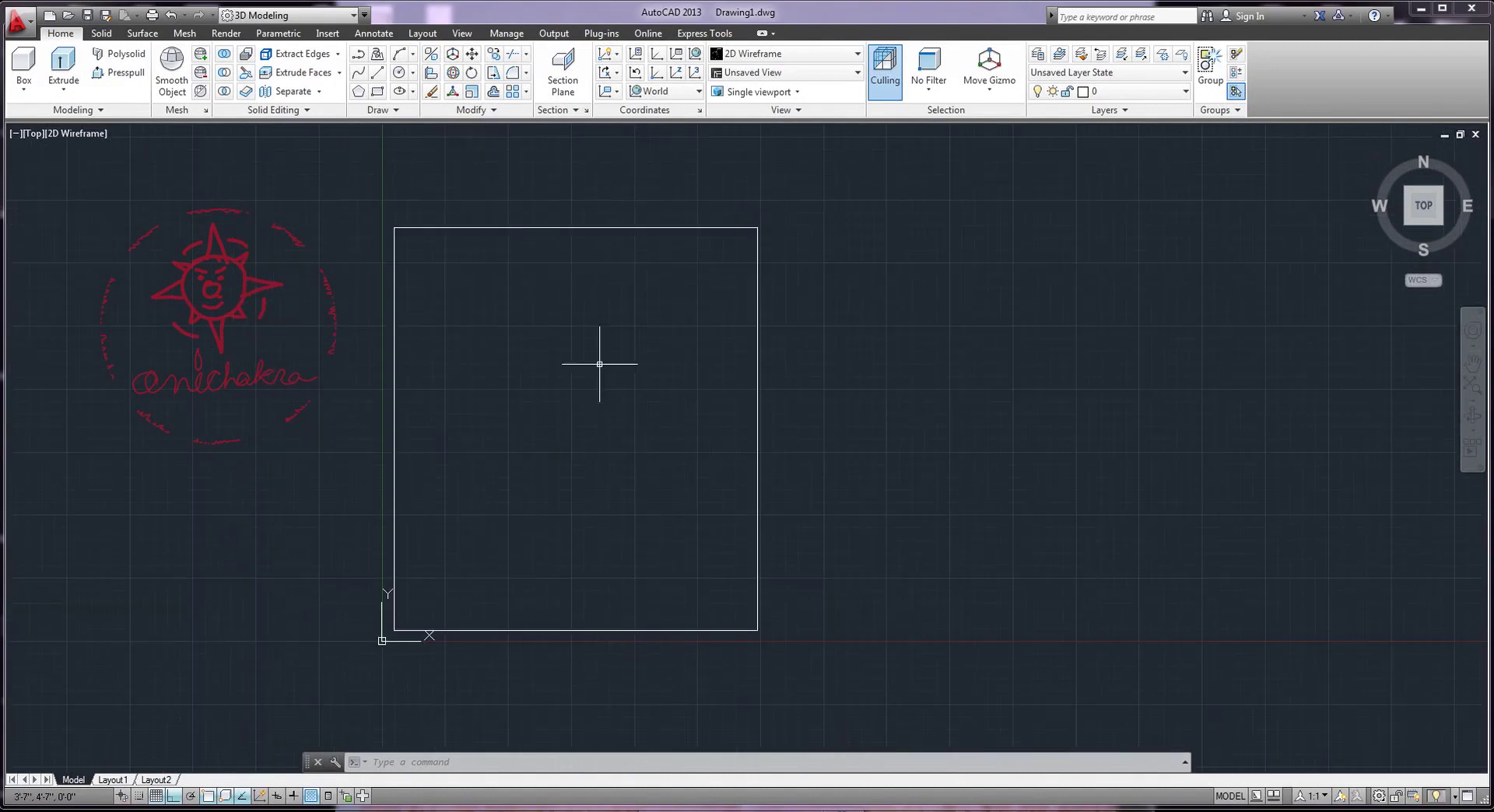
Offset the rectangle 1 inch inward to create a second, inner outline
{"action": "left_click", "coordinate": [493, 92]}
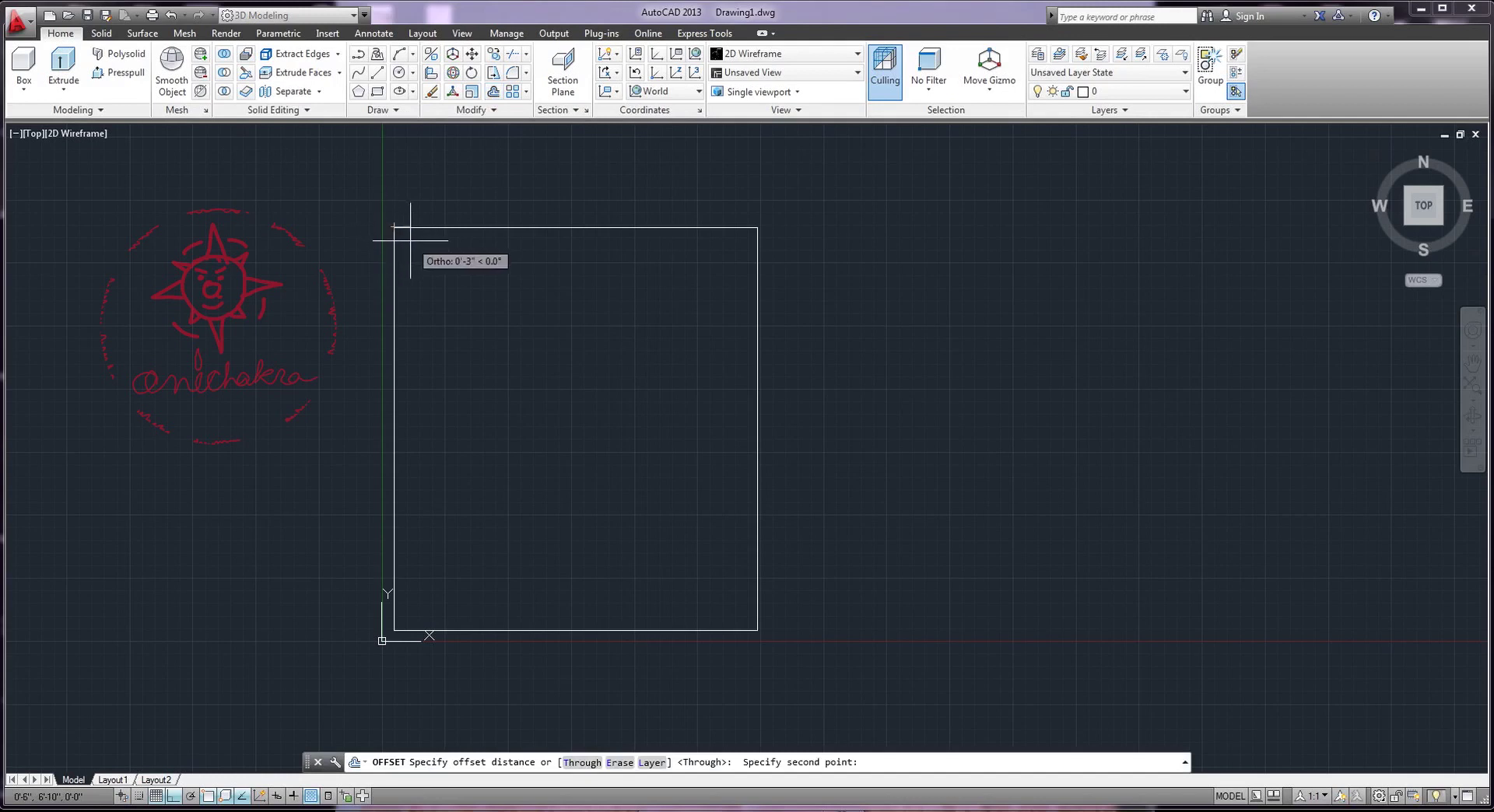
{"action": "type", "text": "1"}
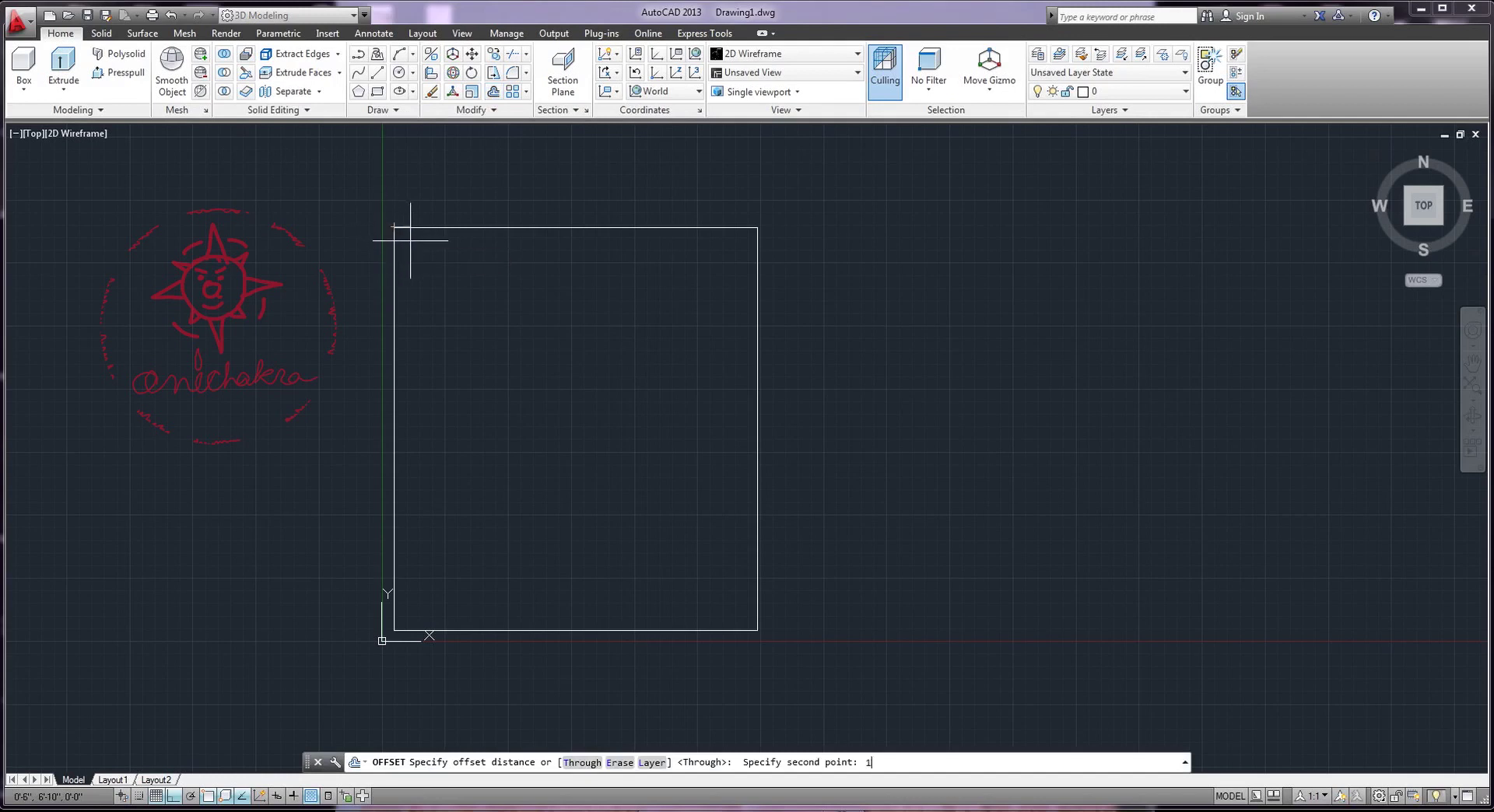
{"action": "key", "text": "Return"}
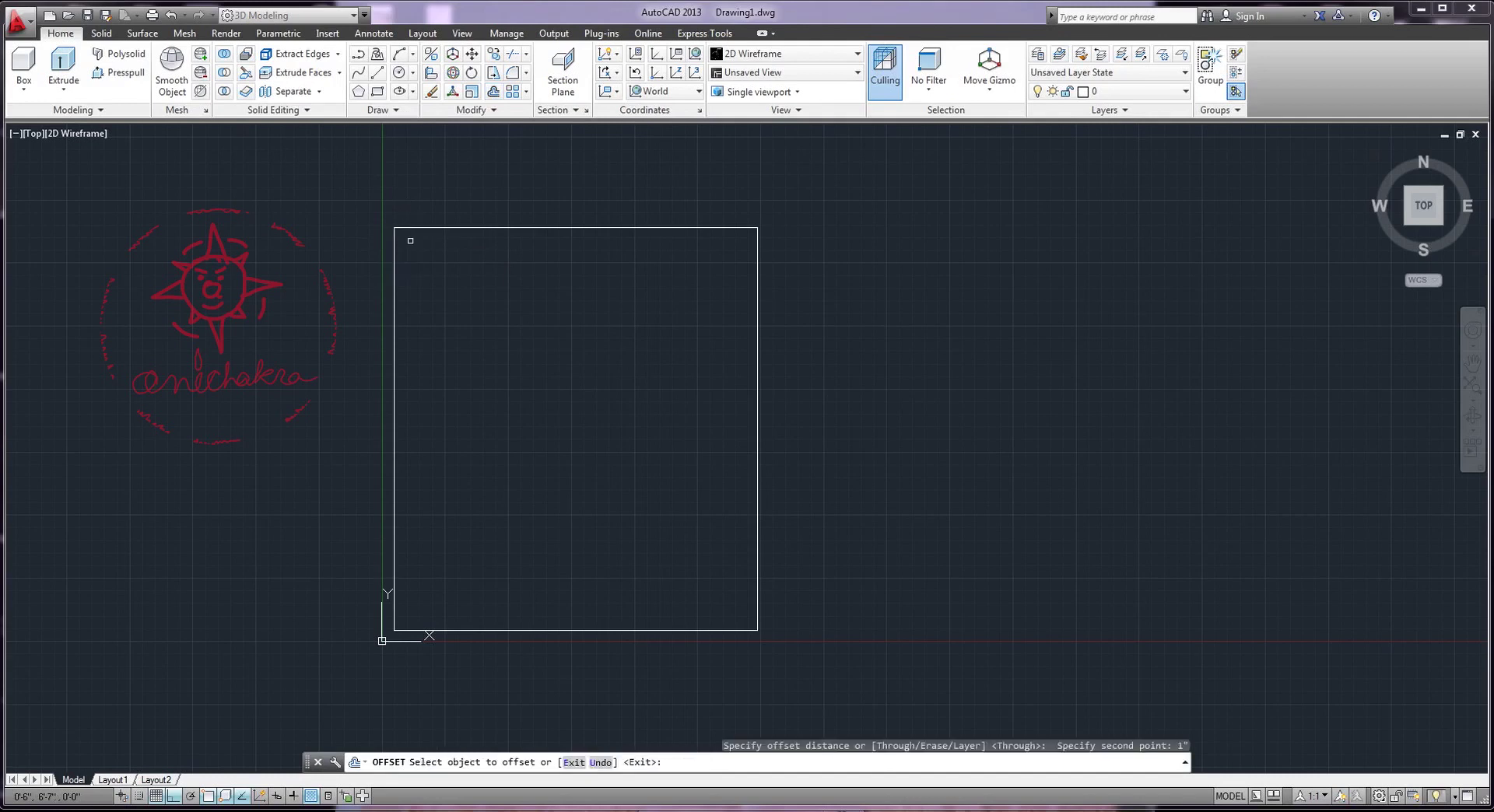
{"action": "left_click", "coordinate": [444, 228]}
{"action": "left_click", "coordinate": [446, 247]}
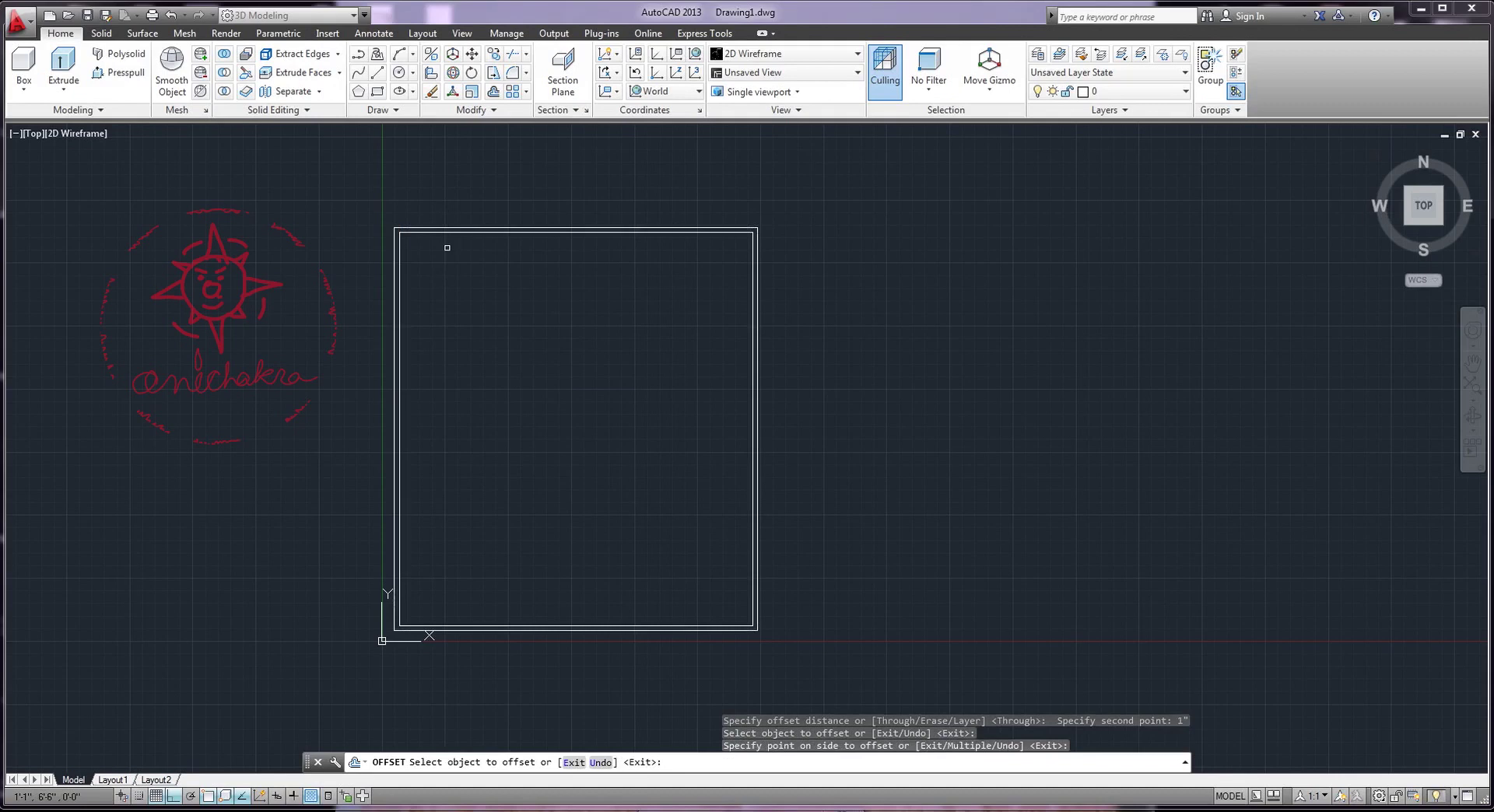
{"action": "key", "text": "Escape"}
{"action": "middle_click_drag", "start_coordinate": [517, 357], "coordinate": [487, 357]}
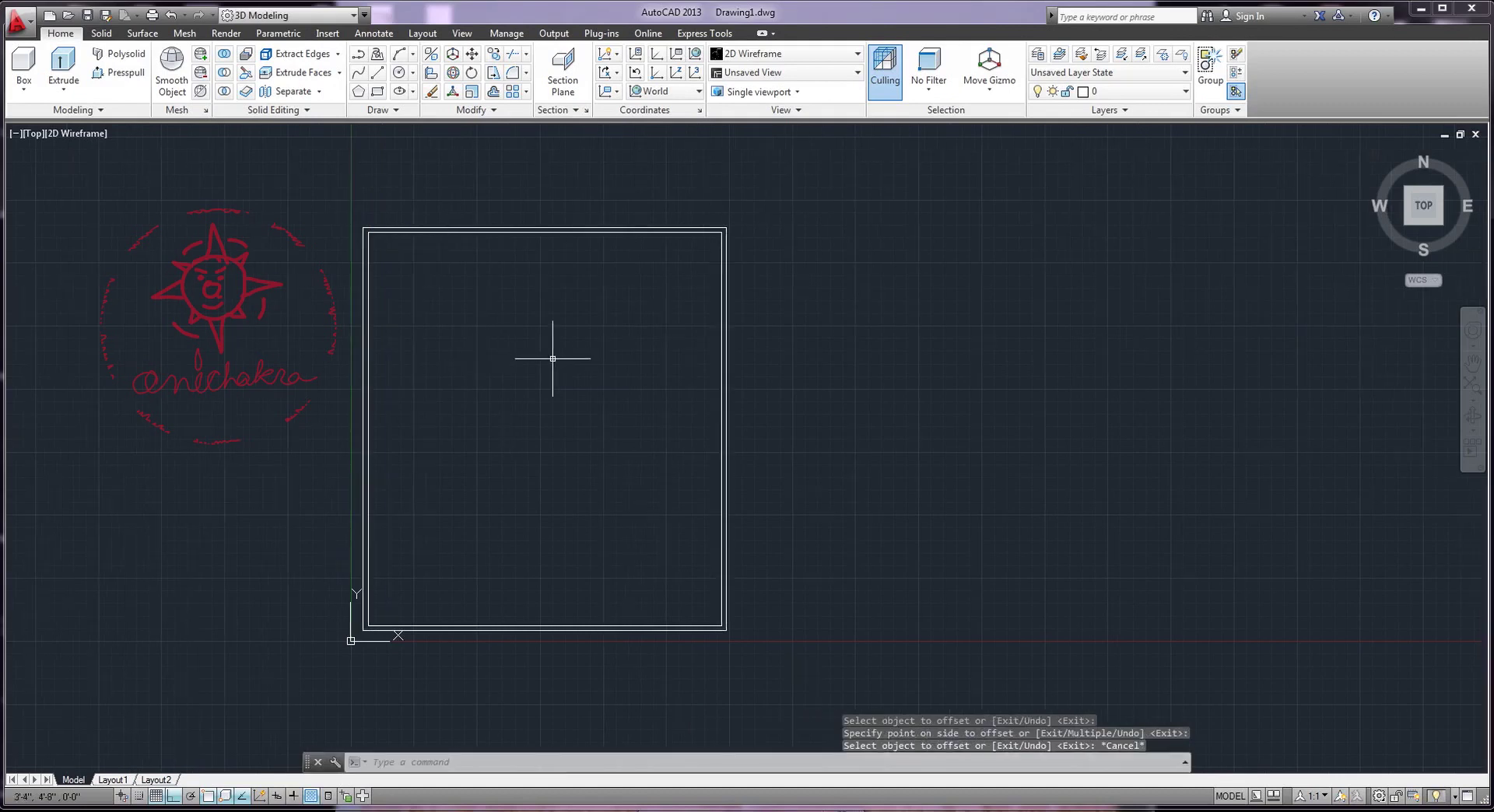
{"action": "middle_click_drag", "start_coordinate": [553, 427], "coordinate": [637, 256], "text": "shift"}
Extrude the outer rectangle 1'6" upward into a solid box
{"action": "mouse_move", "coordinate": [588, 404]}
{"action": "middle_mouse_down", "text": "shift"}
{"action": "mouse_move", "coordinate": [470, 482]}
{"action": "mouse_move", "coordinate": [509, 455]}
{"action": "middle_mouse_up", "text": "shift"}
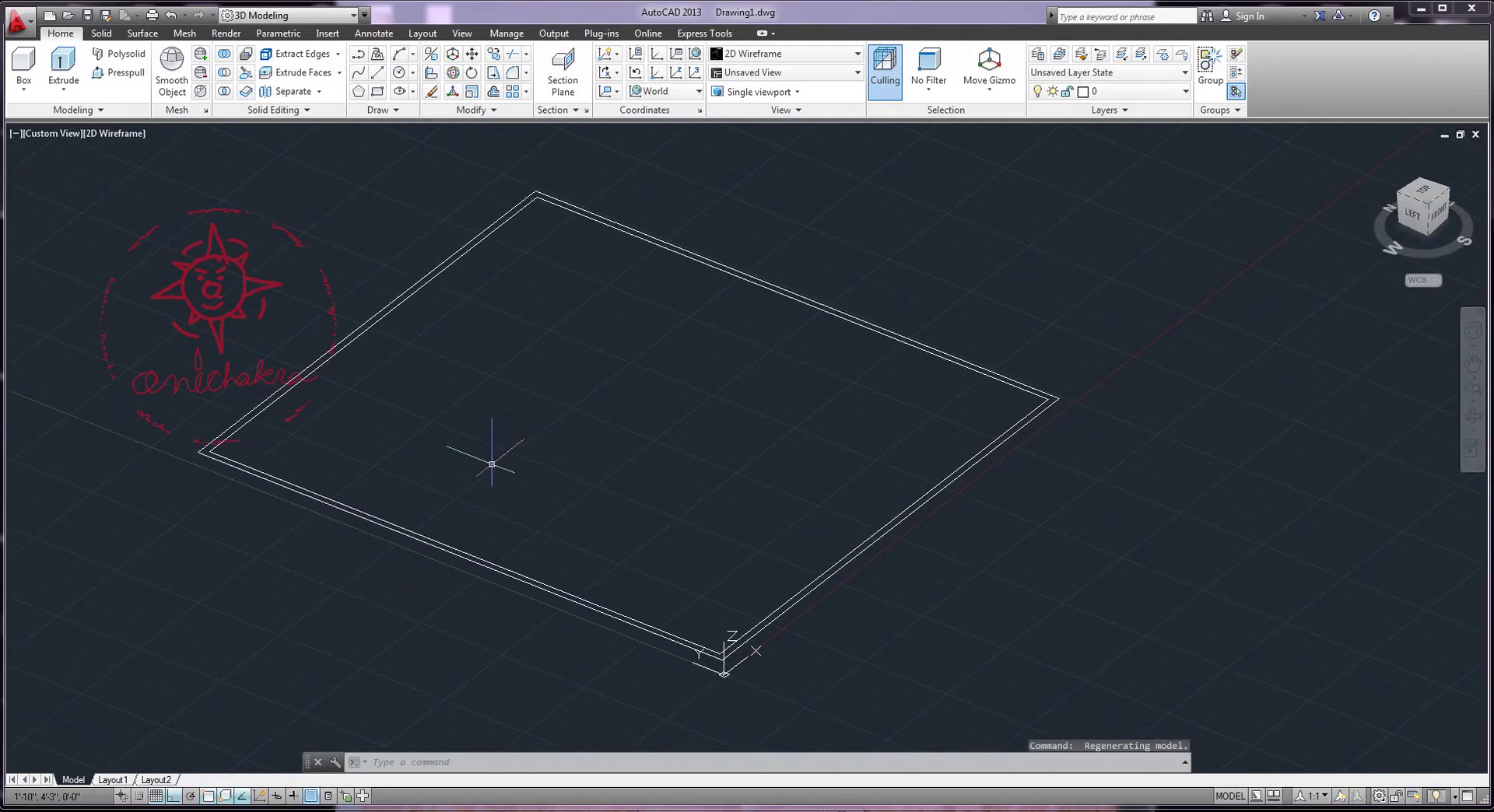
{"action": "left_click", "coordinate": [394, 537]}
{"action": "middle_click_drag", "start_coordinate": [671, 411], "coordinate": [683, 445]}
{"action": "left_click", "coordinate": [64, 71]}
{"action": "type", "text": "1'6\""}
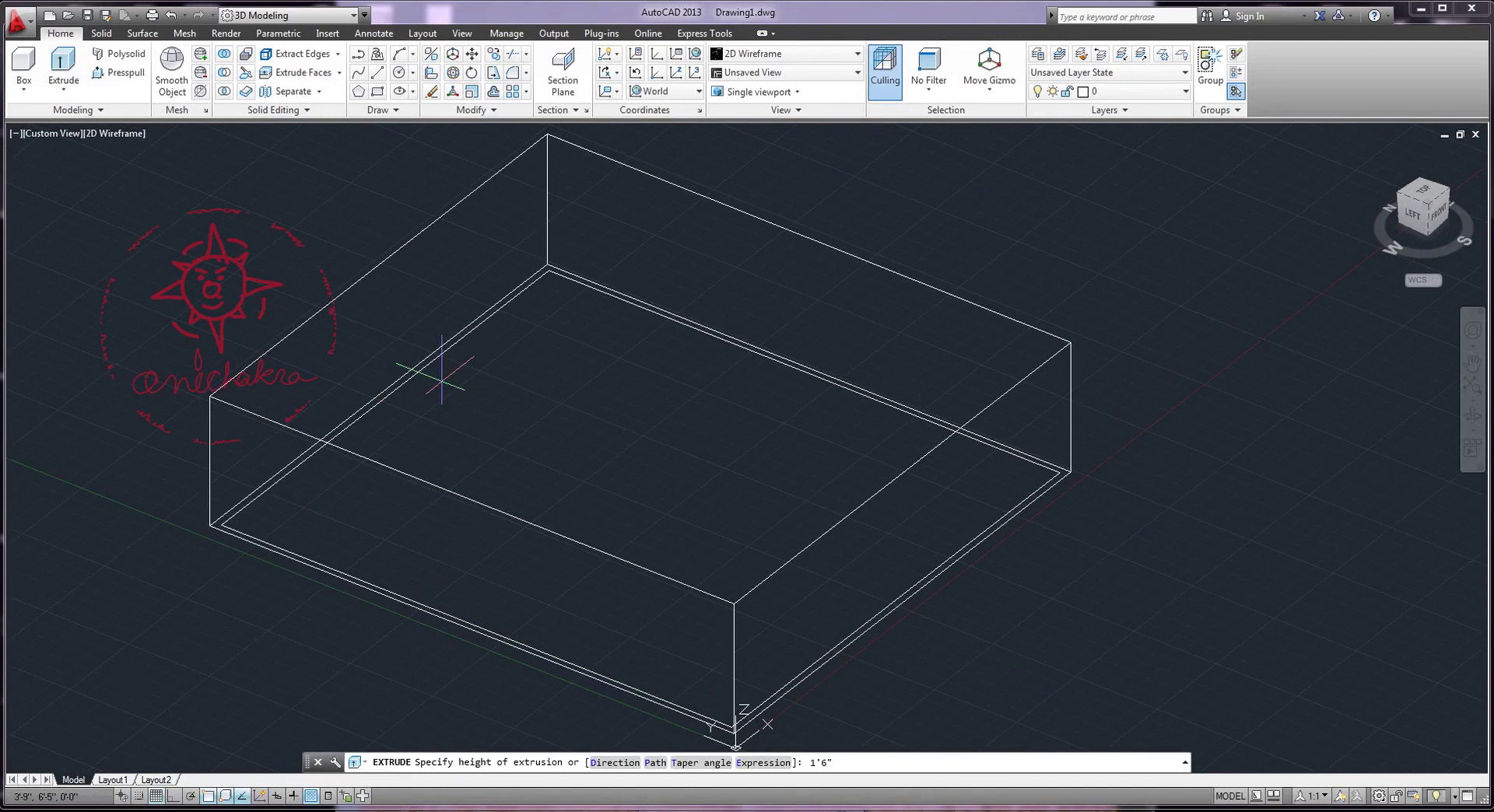
{"action": "key", "text": "Return"}
{"action": "mouse_move", "coordinate": [410, 352]}
{"action": "middle_mouse_down"}
{"action": "mouse_move", "coordinate": [436, 313]}
{"action": "mouse_move", "coordinate": [453, 346]}
{"action": "mouse_move", "coordinate": [547, 350]}
{"action": "middle_mouse_up"}
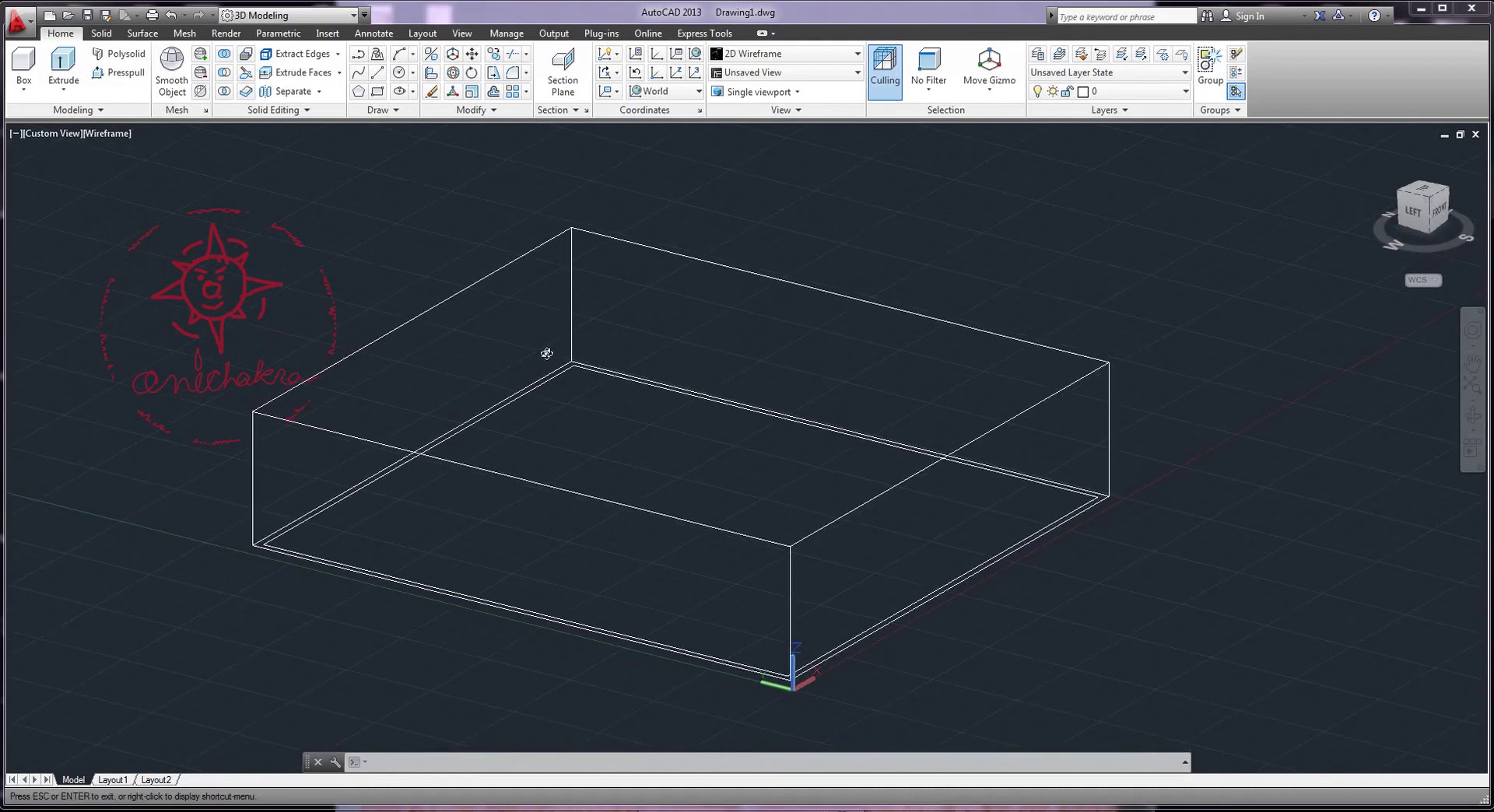
{"action": "middle_click_drag", "start_coordinate": [467, 376], "coordinate": [461, 361]}
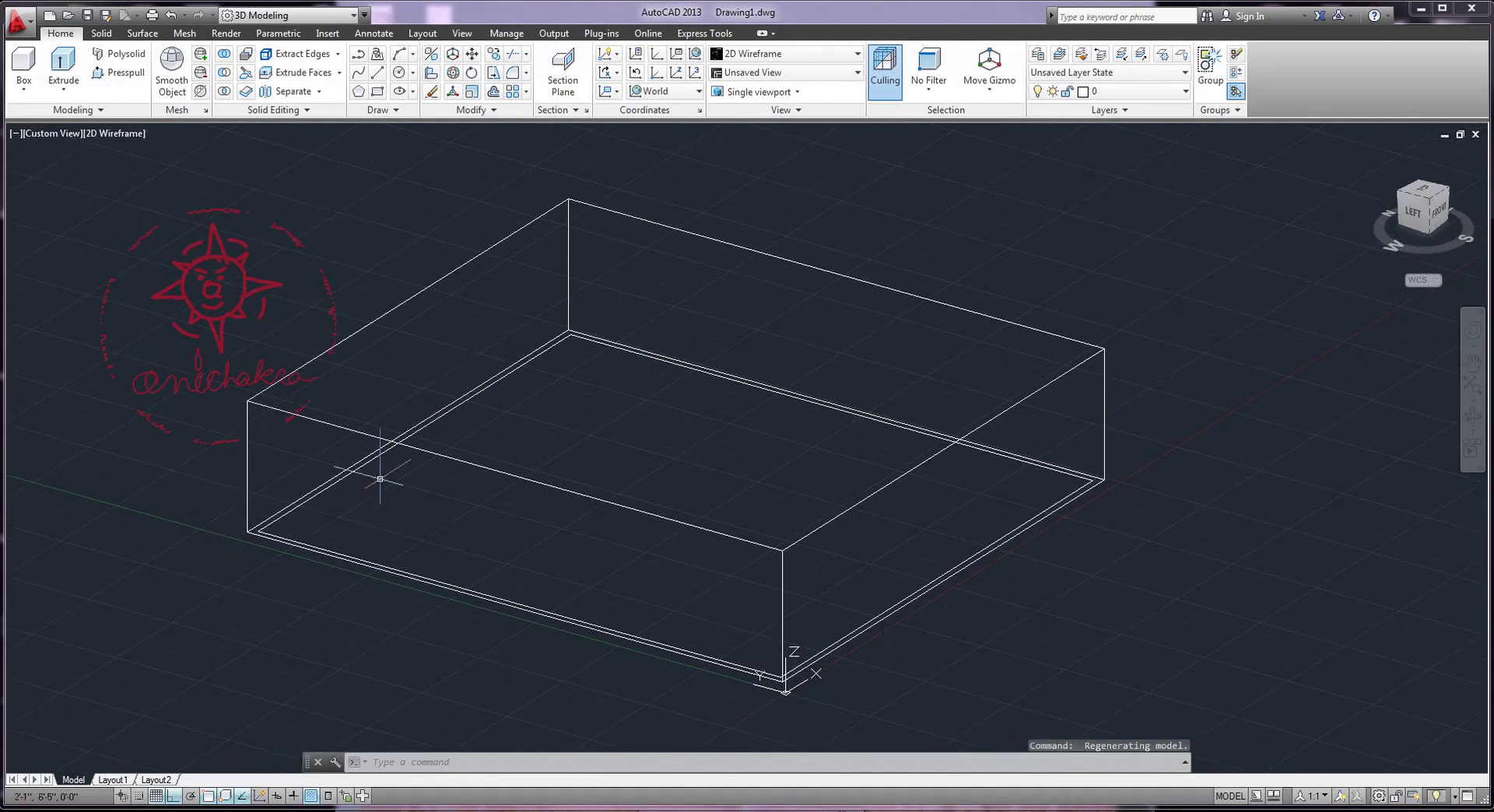
Move the inner rectangle up 1'4" with 3DMOVE and view the box from the side
{"action": "left_click", "coordinate": [290, 511]}
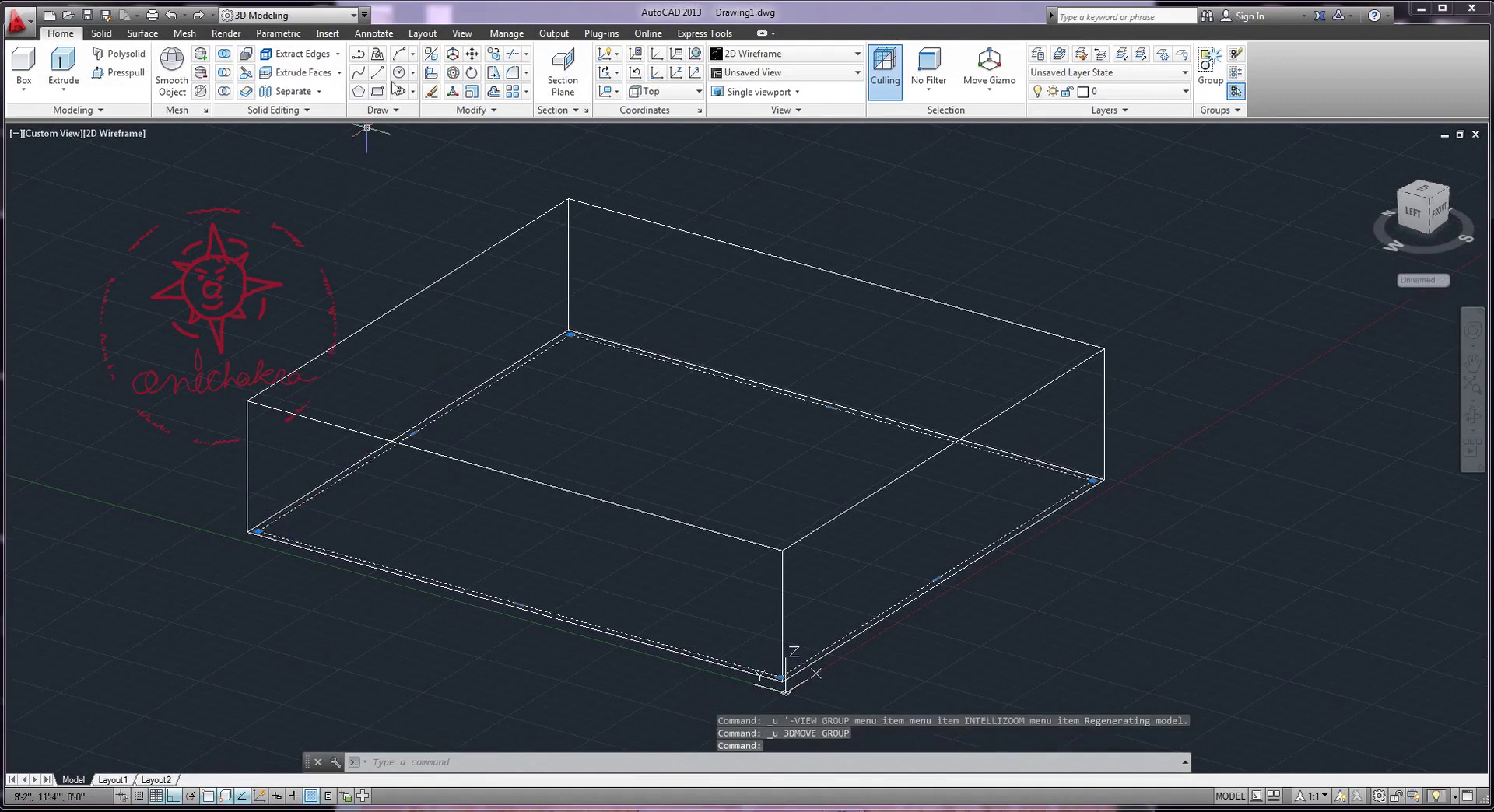
{"action": "left_click", "coordinate": [452, 56]}
{"action": "type", "text": "1'"}
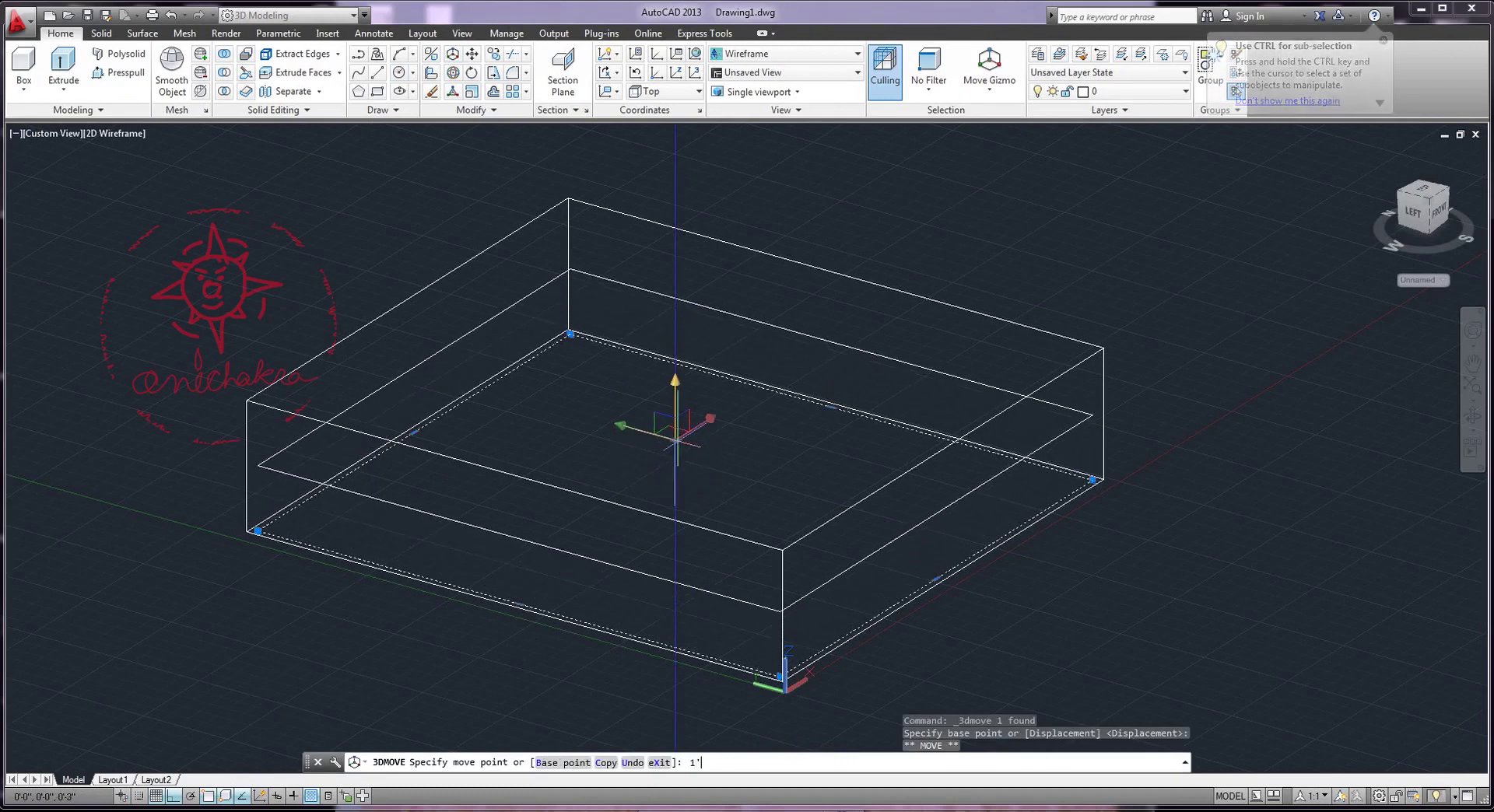
{"action": "type", "text": "4"}
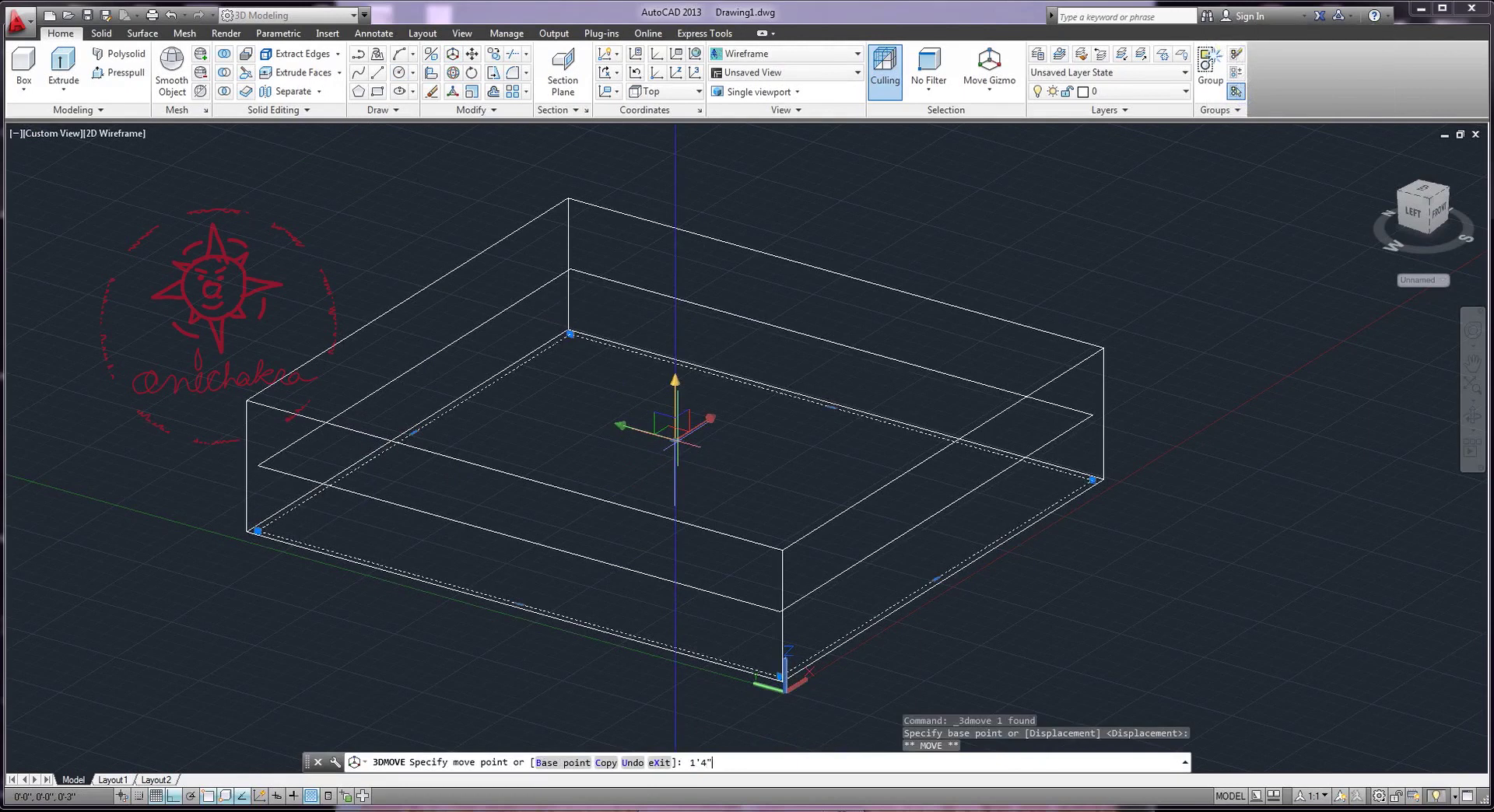
{"action": "key", "text": "Return"}
{"action": "mouse_move", "coordinate": [649, 483]}
{"action": "middle_mouse_down", "text": "shift"}
{"action": "mouse_move", "coordinate": [675, 438]}
{"action": "mouse_move", "coordinate": [478, 519]}
{"action": "mouse_move", "coordinate": [672, 473]}
{"action": "mouse_move", "coordinate": [633, 476]}
{"action": "middle_mouse_up", "text": "shift"}
{"action": "scroll", "coordinate": [350, 460], "scroll_direction": "up", "scroll_amount": 4}
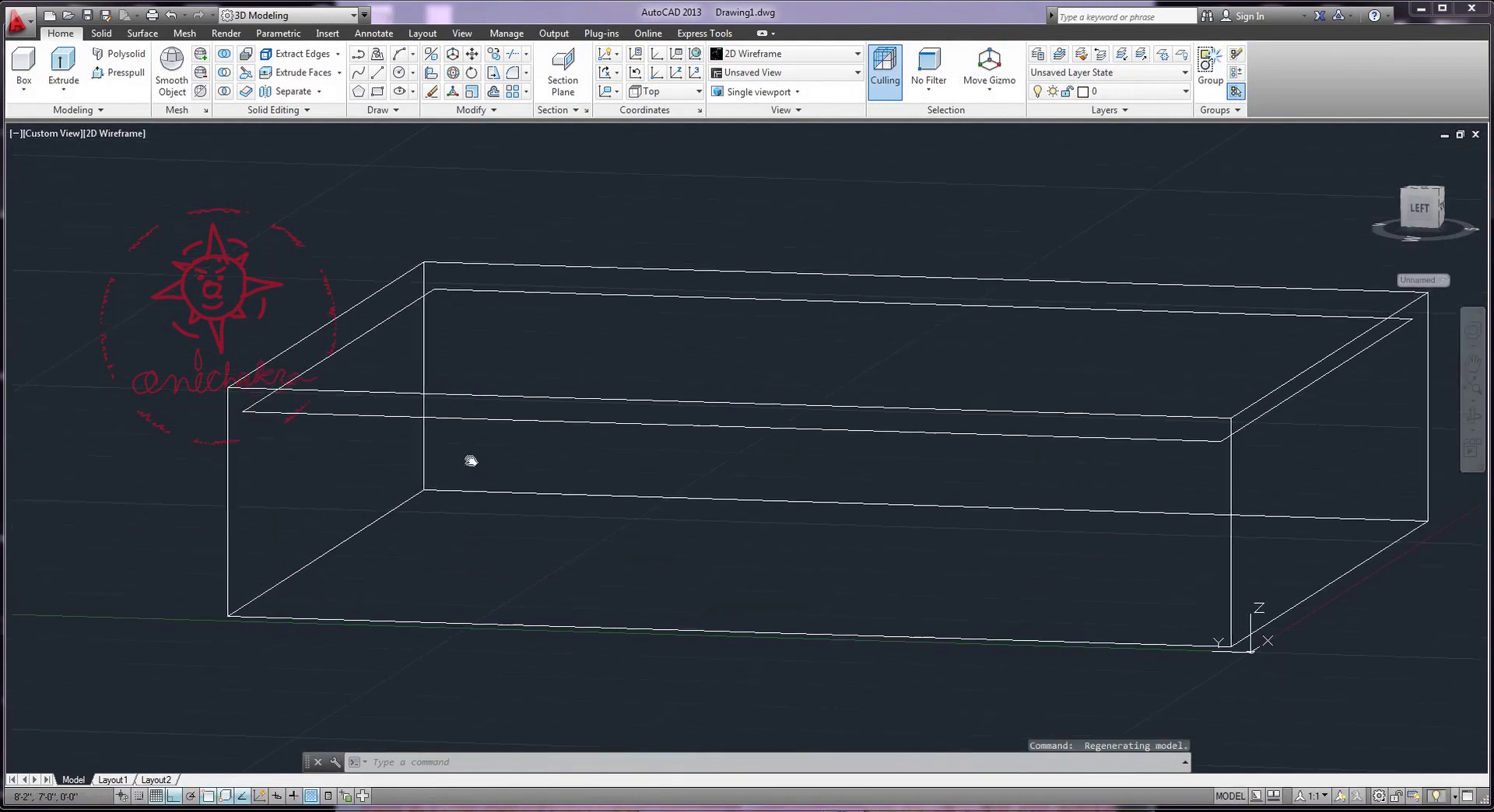
Extrude the raised inner rectangle 2 inches into a thin slab
{"action": "mouse_move", "coordinate": [610, 450]}
{"action": "middle_mouse_down", "text": "shift"}
{"action": "mouse_move", "coordinate": [593, 527]}
{"action": "mouse_move", "coordinate": [564, 555]}
{"action": "mouse_move", "coordinate": [570, 506]}
{"action": "mouse_move", "coordinate": [637, 510]}
{"action": "mouse_move", "coordinate": [634, 486]}
{"action": "middle_mouse_up", "text": "shift"}
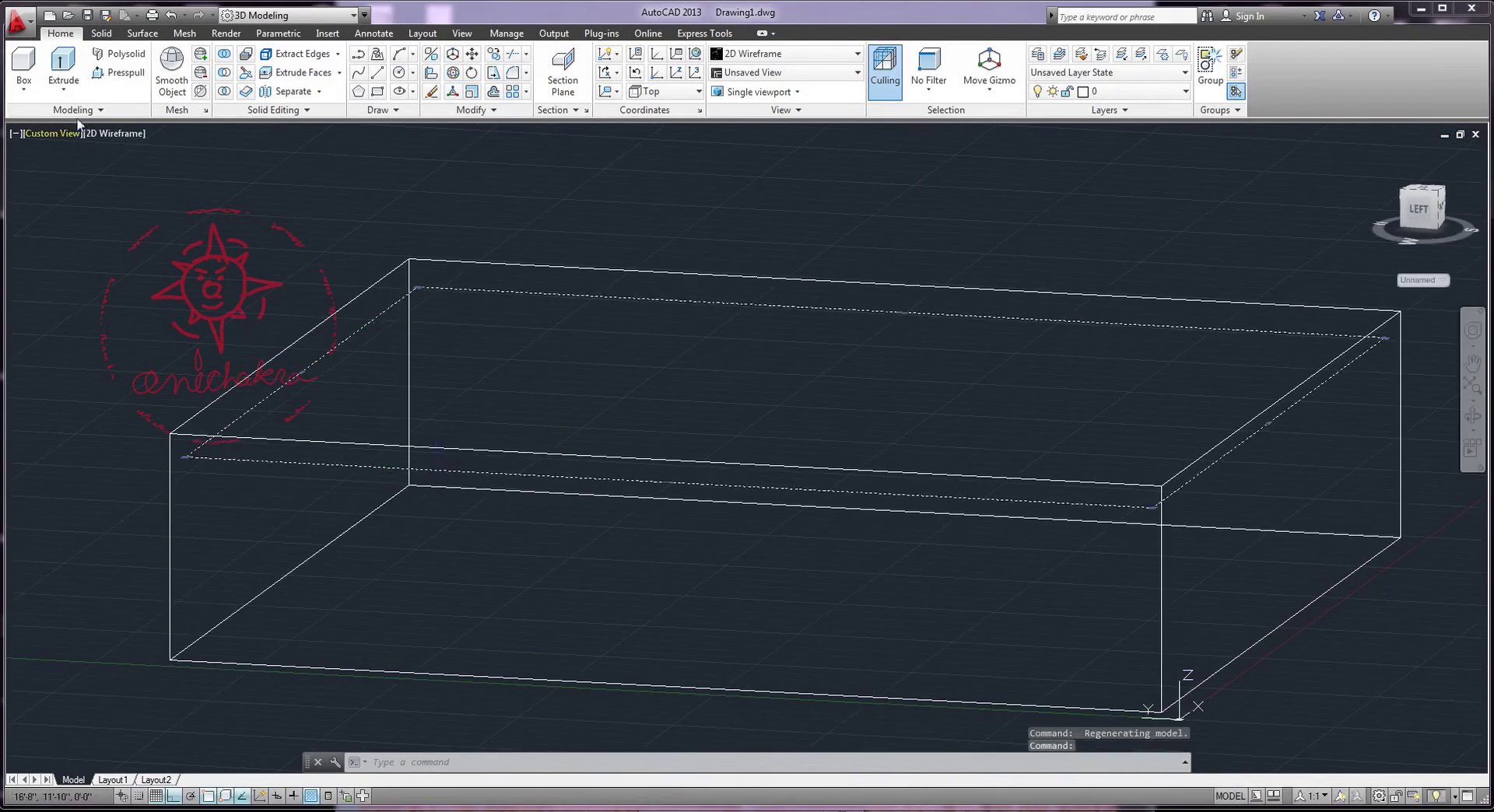
{"action": "left_click", "coordinate": [63, 70]}
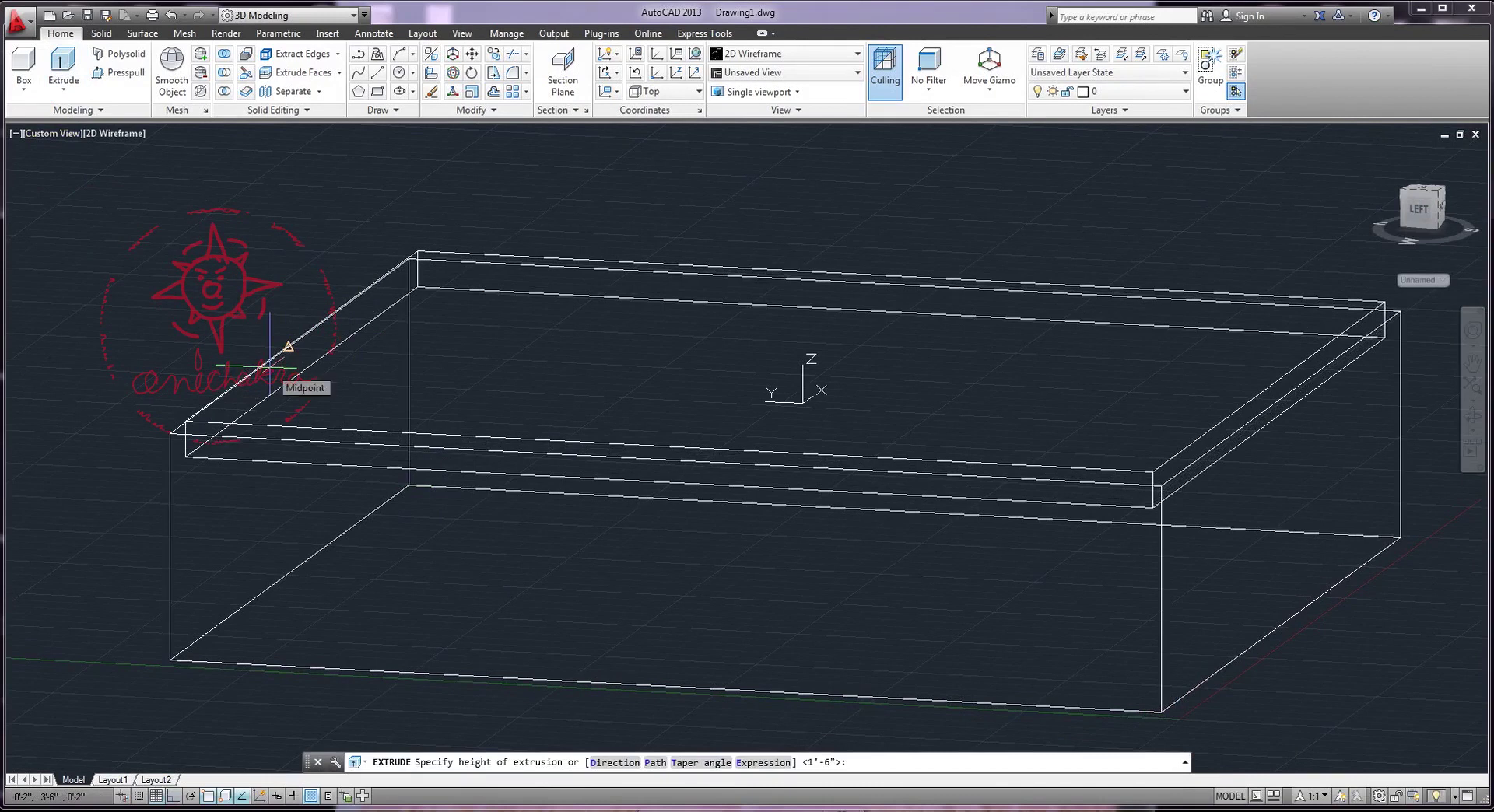
{"action": "type", "text": "2\""}
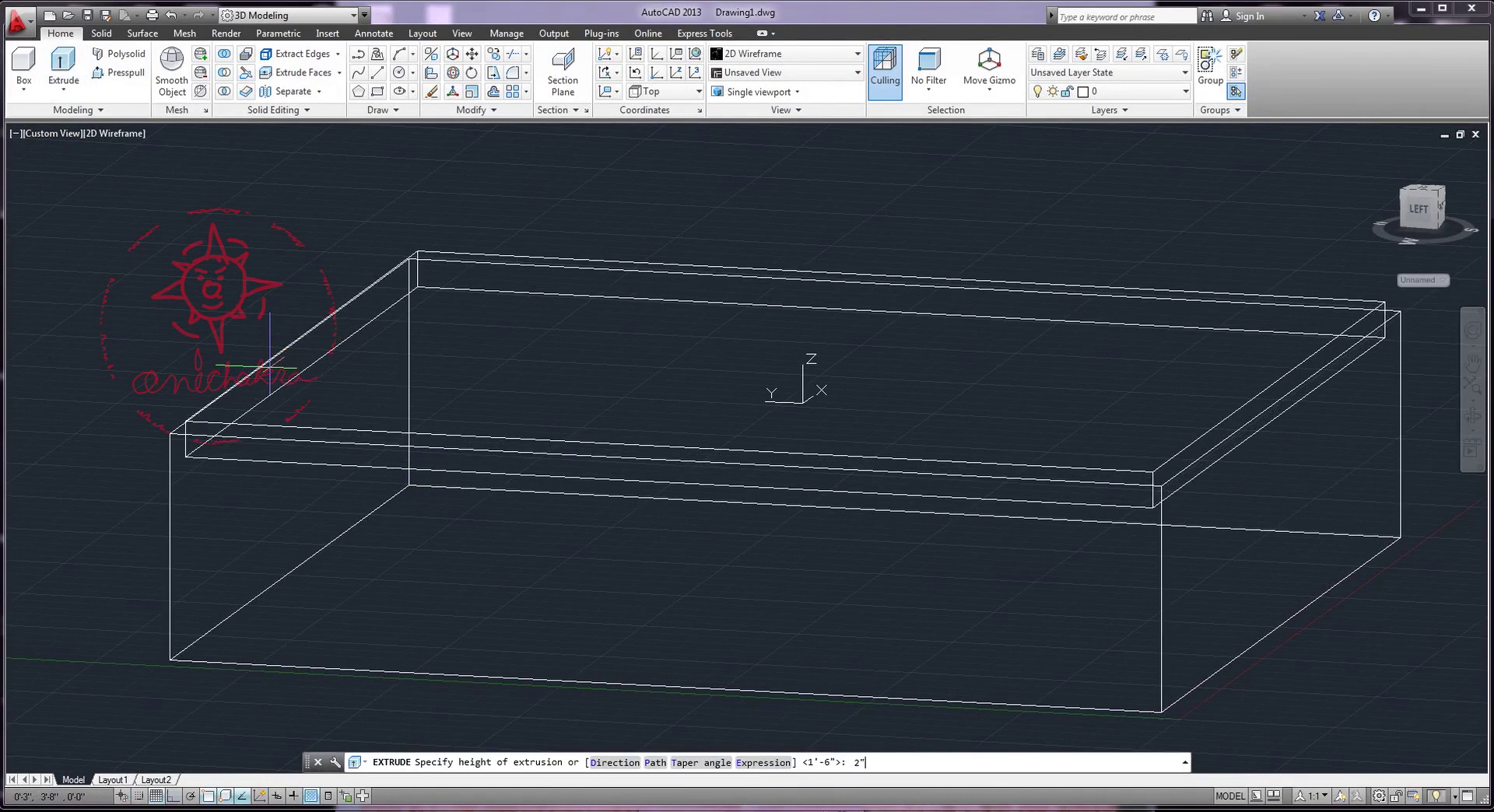
{"action": "key", "text": "Return"}
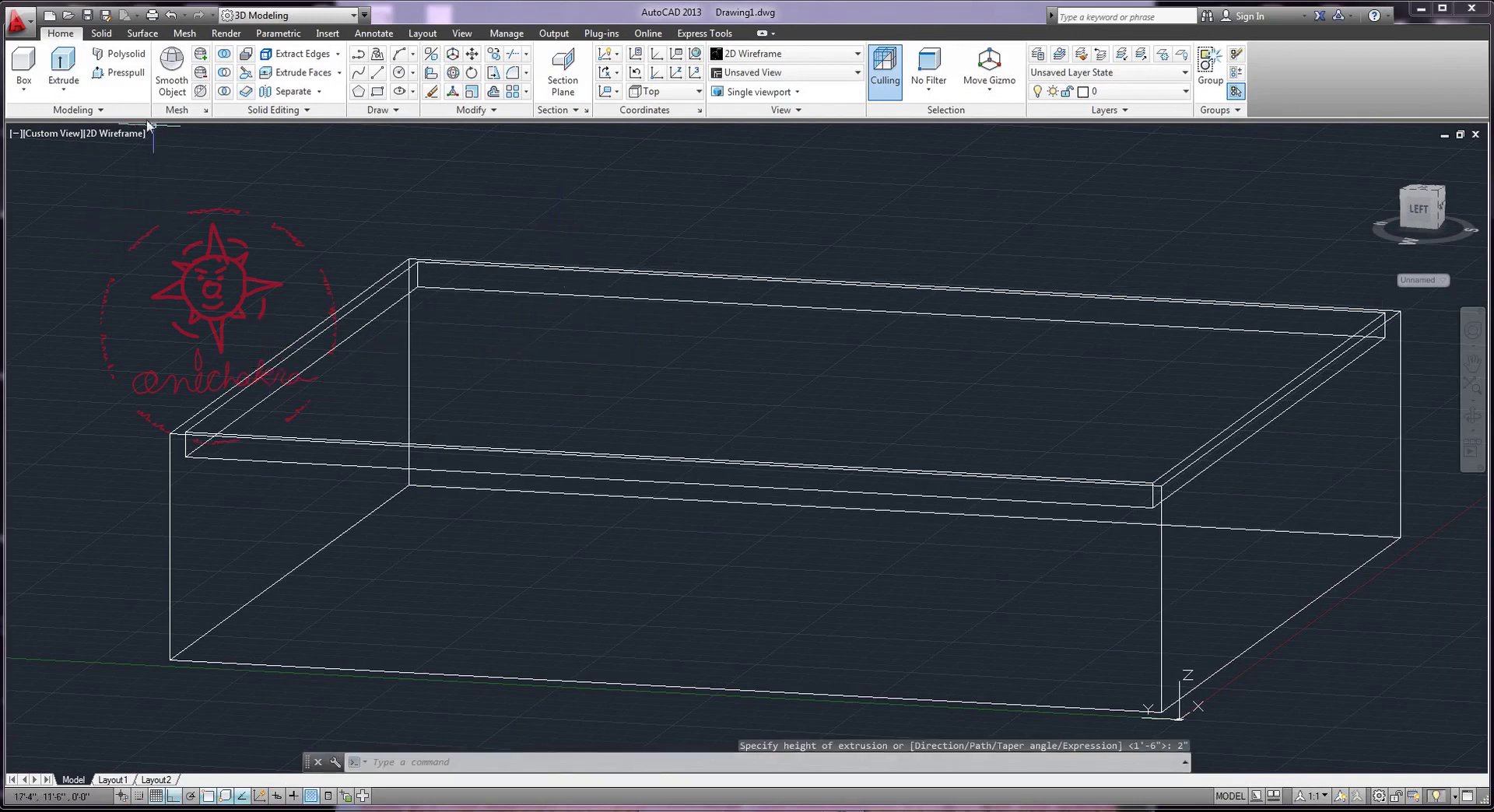
Preview the model in Shaded style, then return it to wireframe display
{"action": "left_click", "coordinate": [119, 136]}
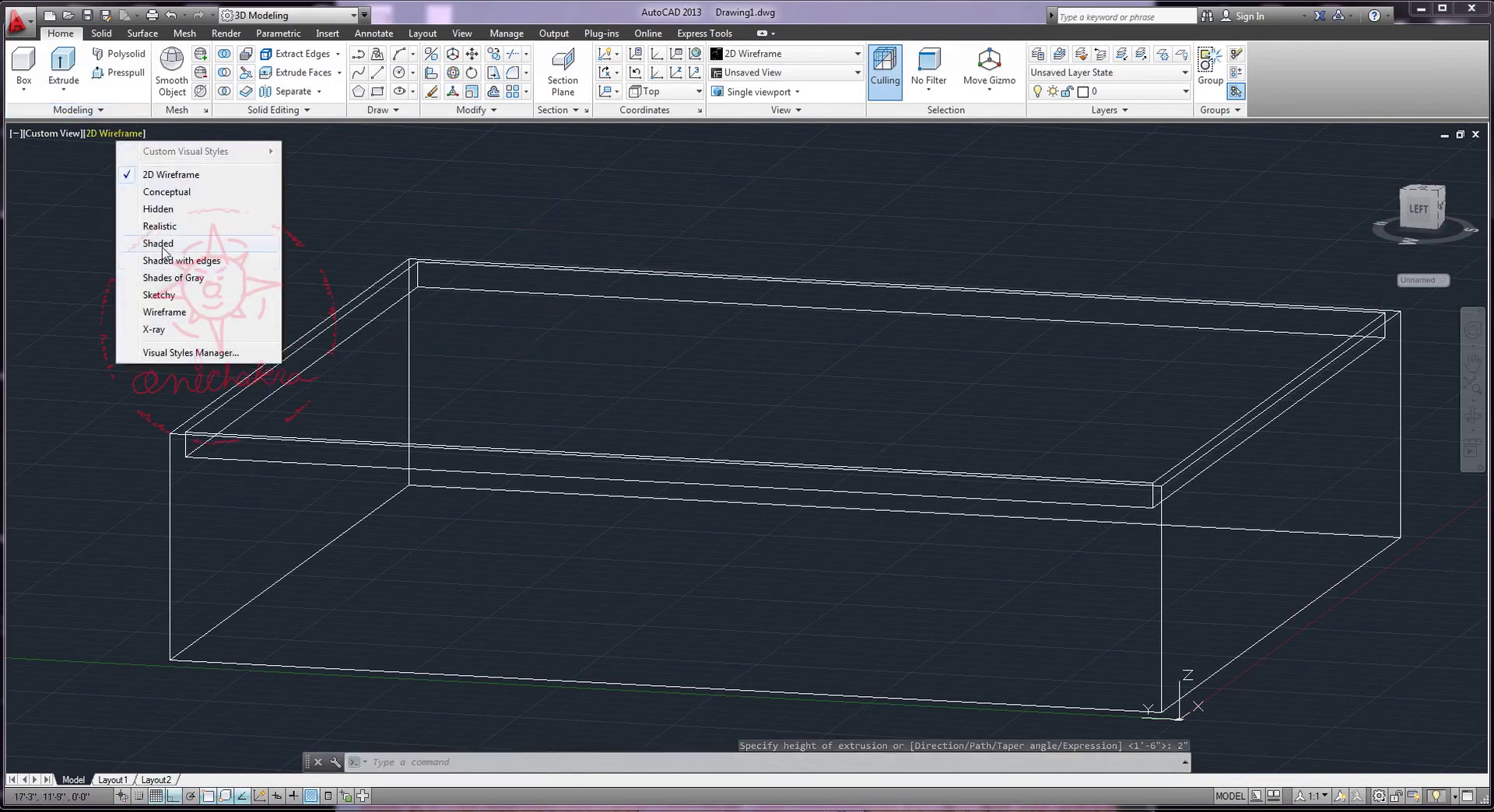
{"action": "left_click", "coordinate": [162, 250]}
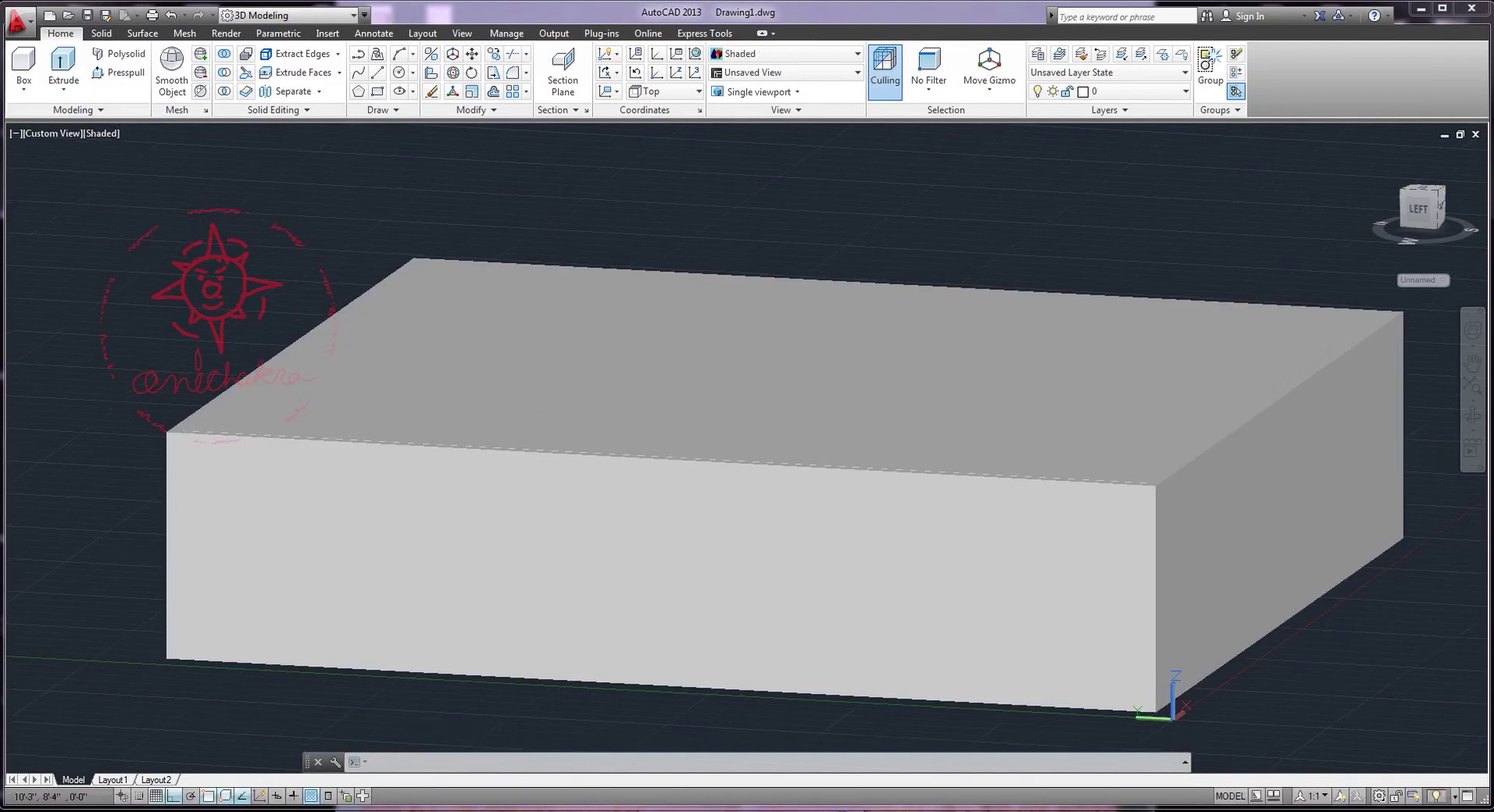
{"action": "middle_click_drag", "start_coordinate": [350, 353], "coordinate": [251, 238], "text": "shift"}
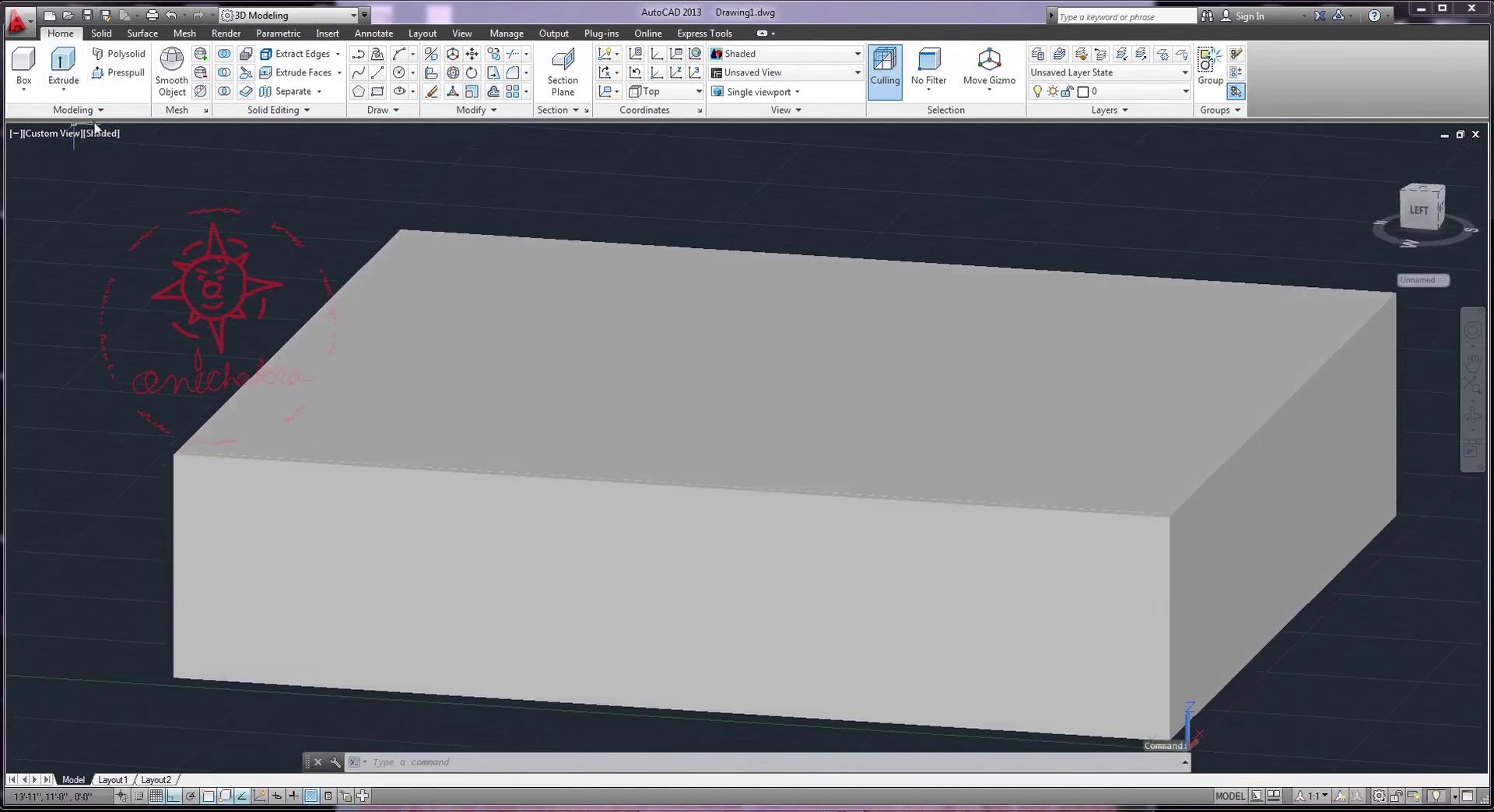
{"action": "left_click", "coordinate": [96, 134]}
{"action": "left_click", "coordinate": [157, 174]}
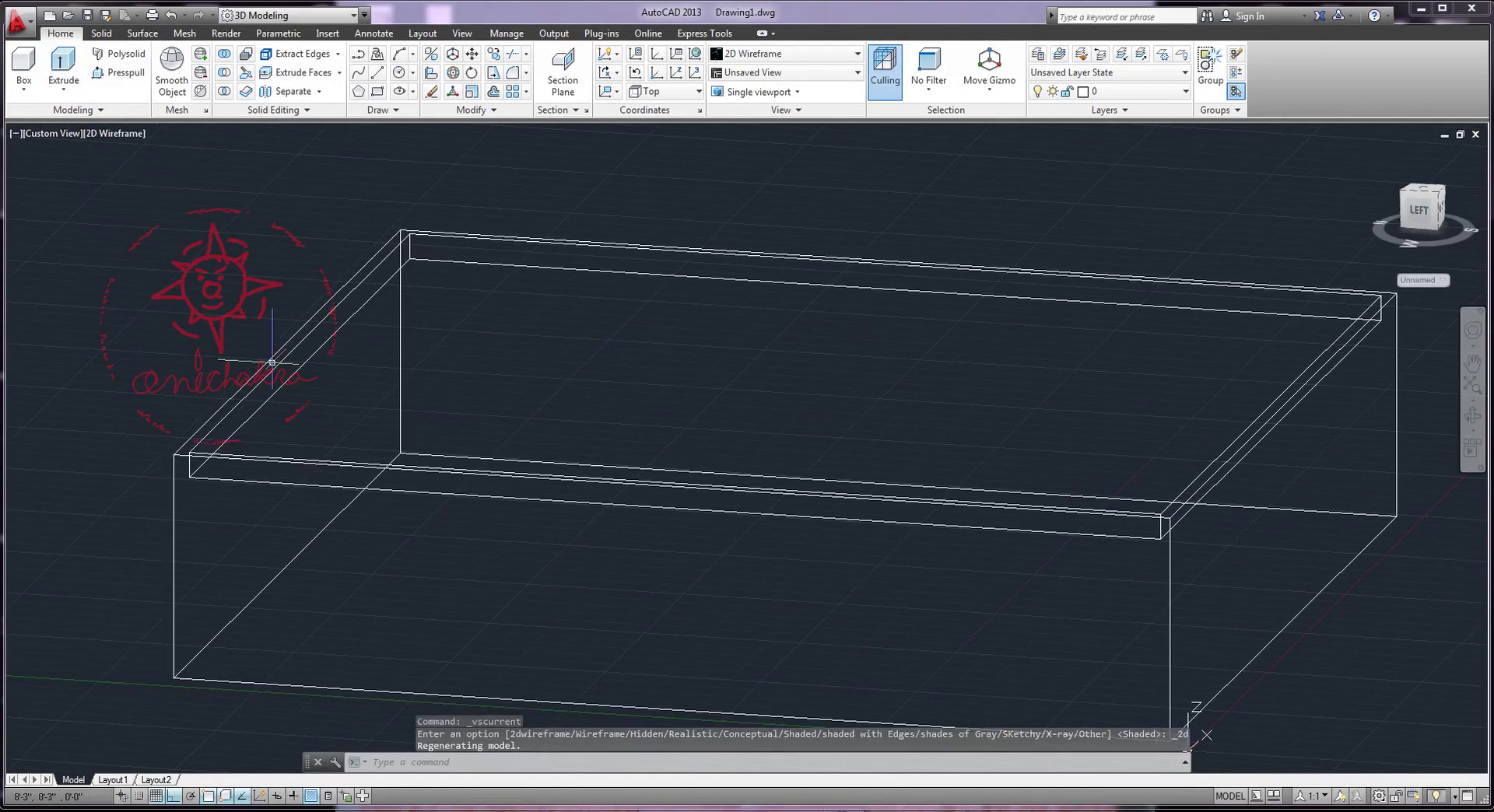
{"action": "left_click", "coordinate": [102, 35]}
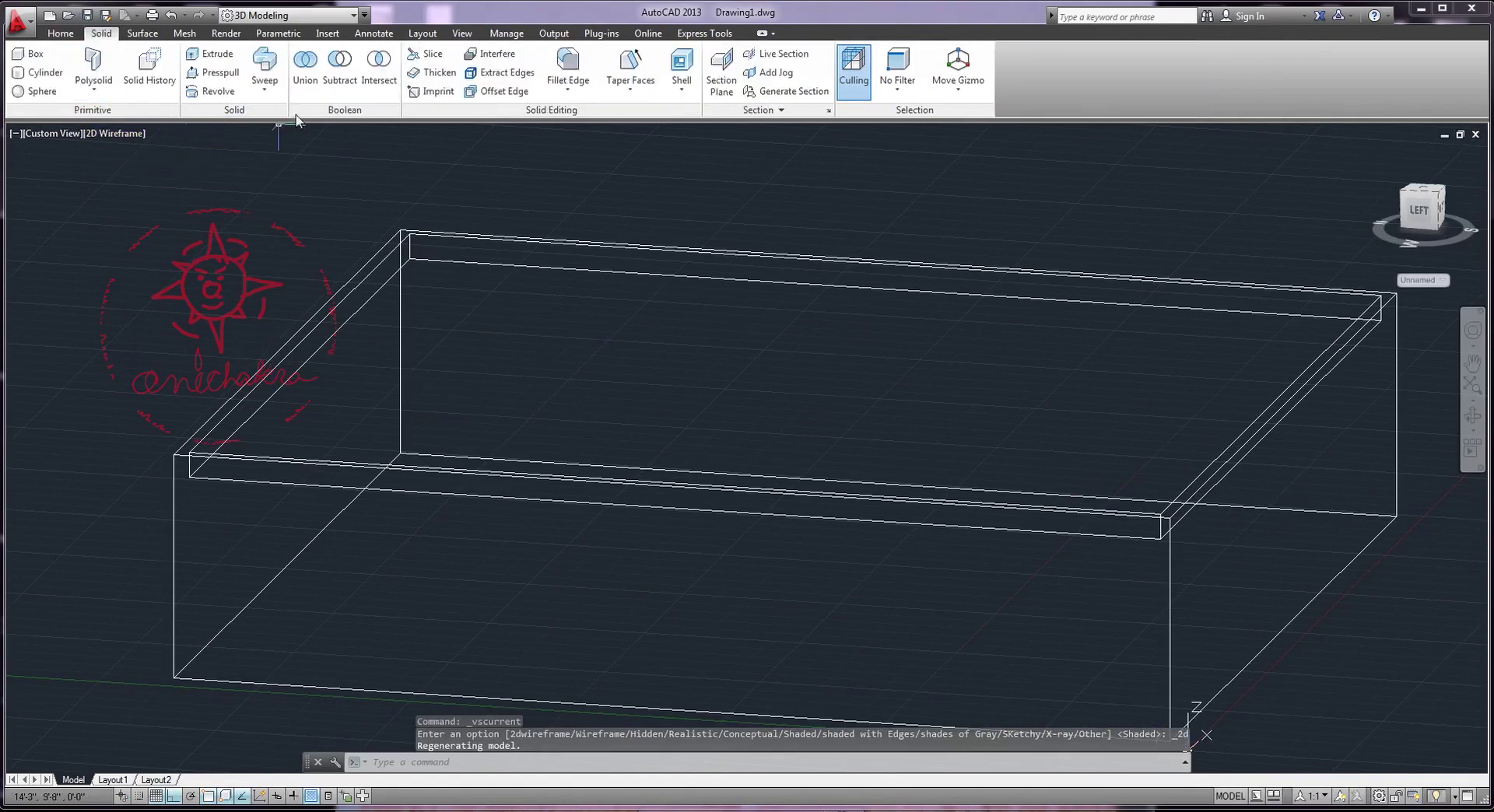
Subtract the thin slab from the tall box to cut a 2-inch recess
{"action": "left_click", "coordinate": [339, 62]}
{"action": "left_click", "coordinate": [177, 455]}
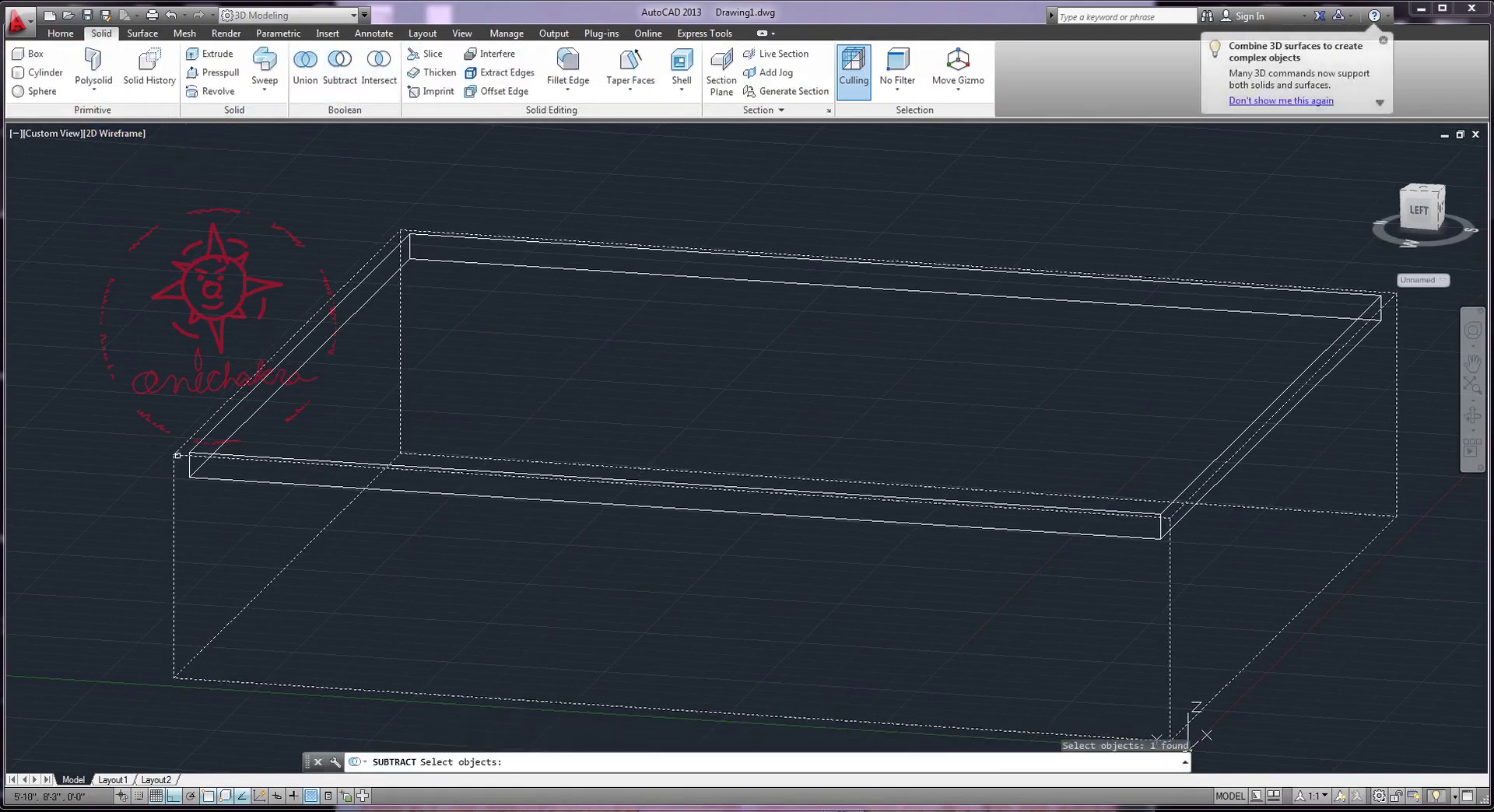
{"action": "key", "text": "Return"}
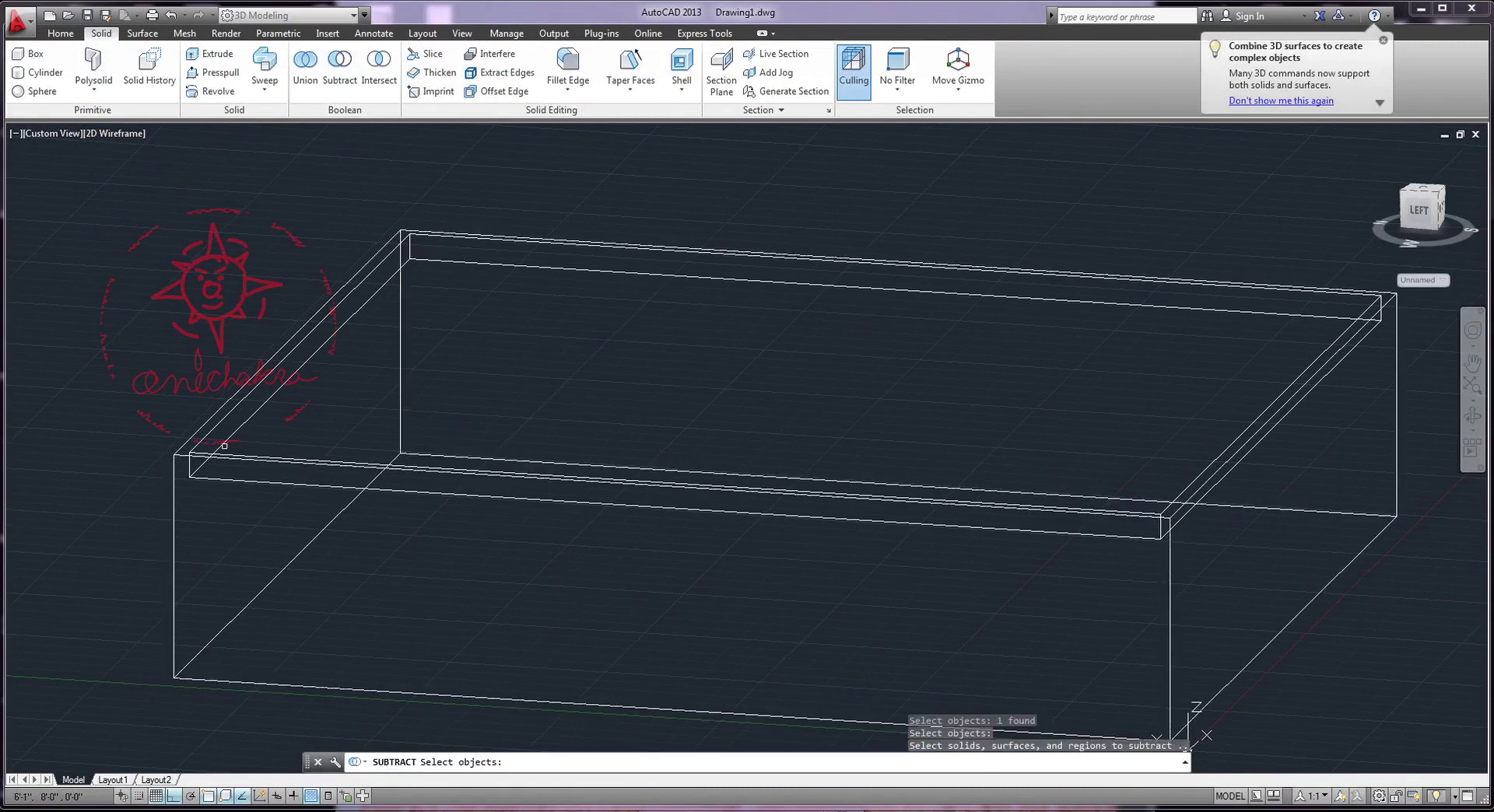
{"action": "left_click", "coordinate": [214, 427]}
{"action": "key", "text": "Return"}
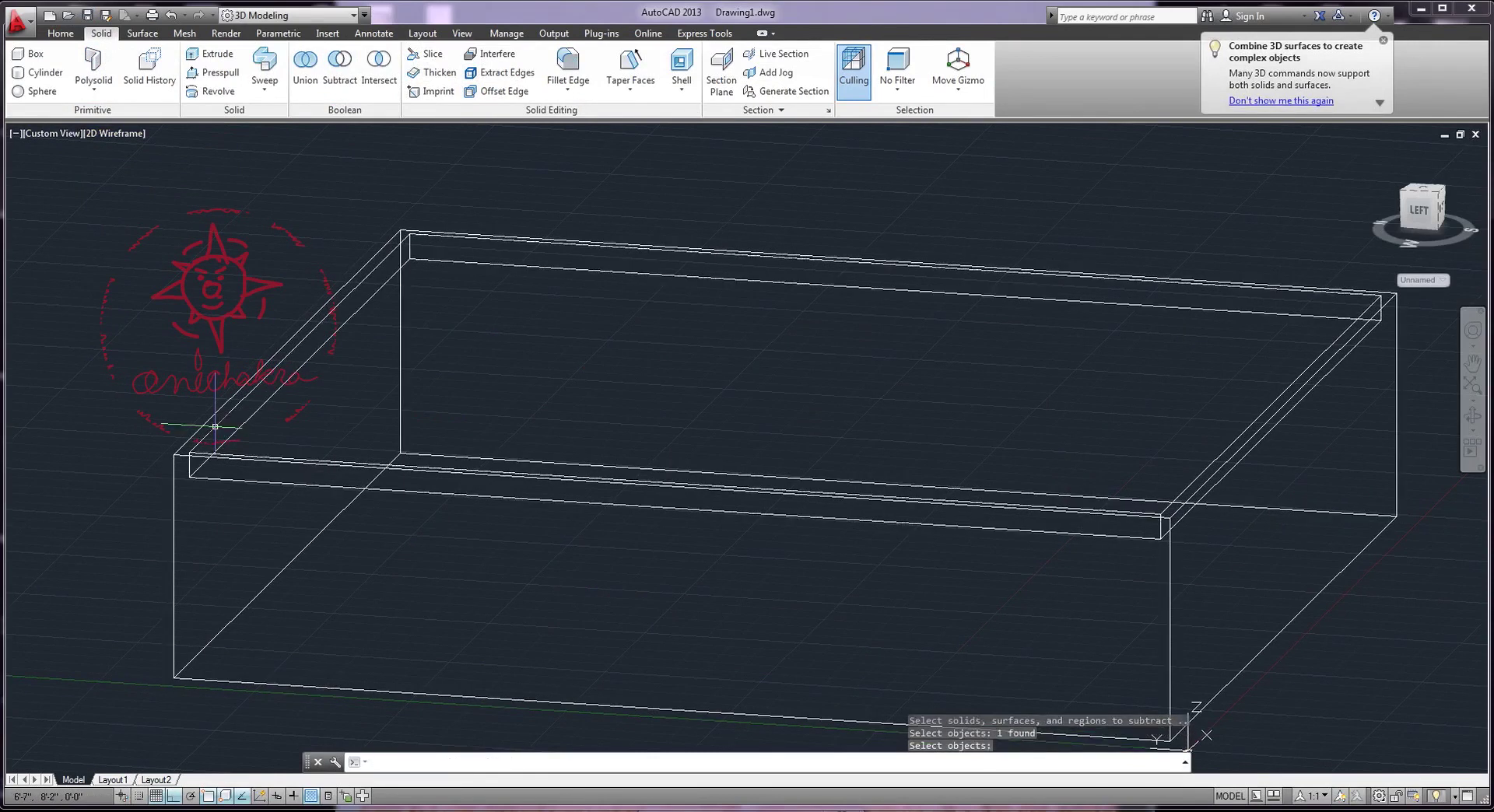
Display the recessed box shaded and orbit to look down into it
{"action": "left_click", "coordinate": [108, 136]}
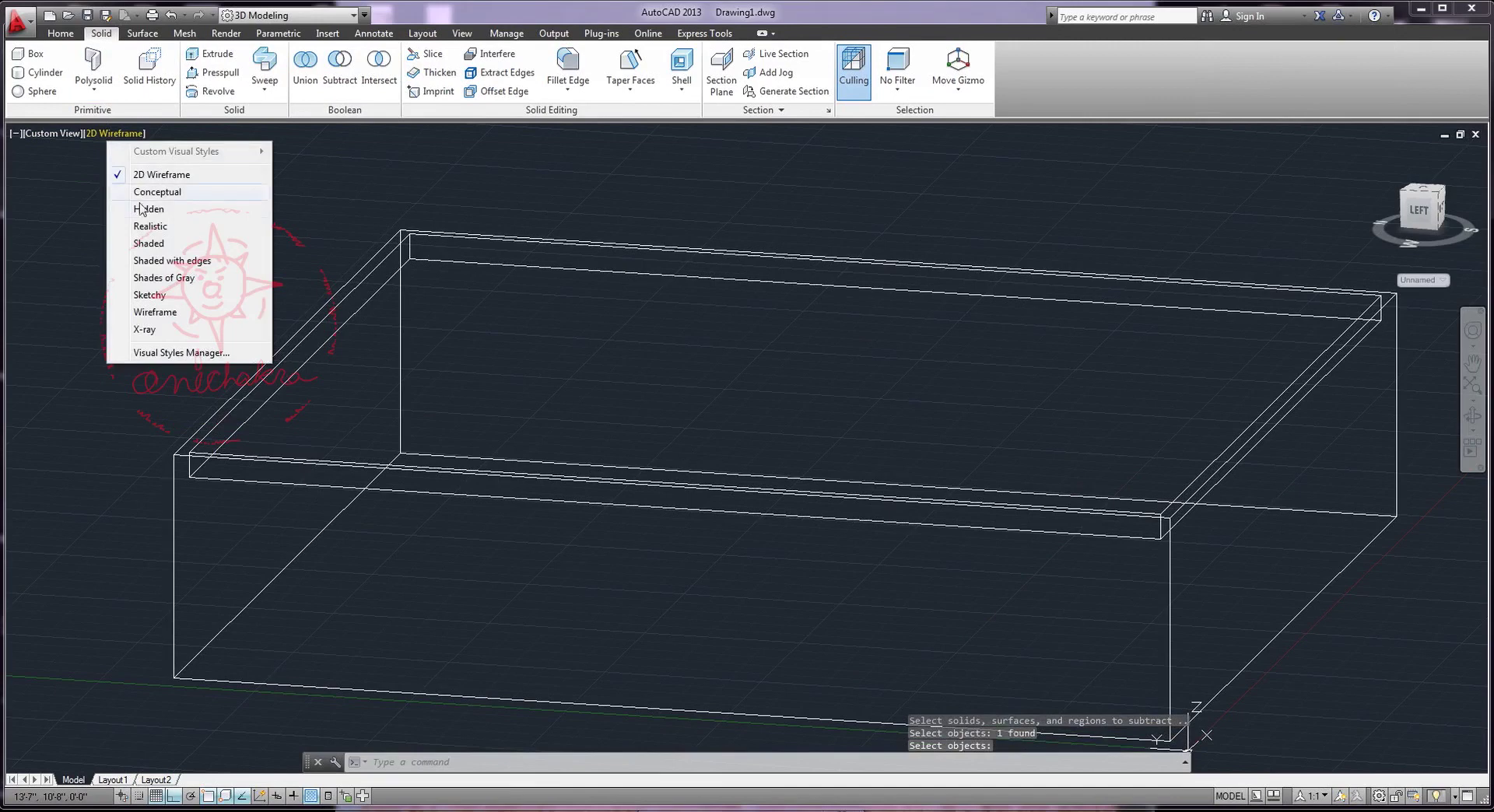
{"action": "left_click", "coordinate": [151, 241]}
{"action": "mouse_move", "coordinate": [500, 332]}
{"action": "middle_mouse_down", "text": "shift"}
{"action": "mouse_move", "coordinate": [457, 403]}
{"action": "mouse_move", "coordinate": [347, 373]}
{"action": "mouse_move", "coordinate": [536, 294]}
{"action": "mouse_move", "coordinate": [631, 411]}
{"action": "middle_mouse_up", "text": "shift"}
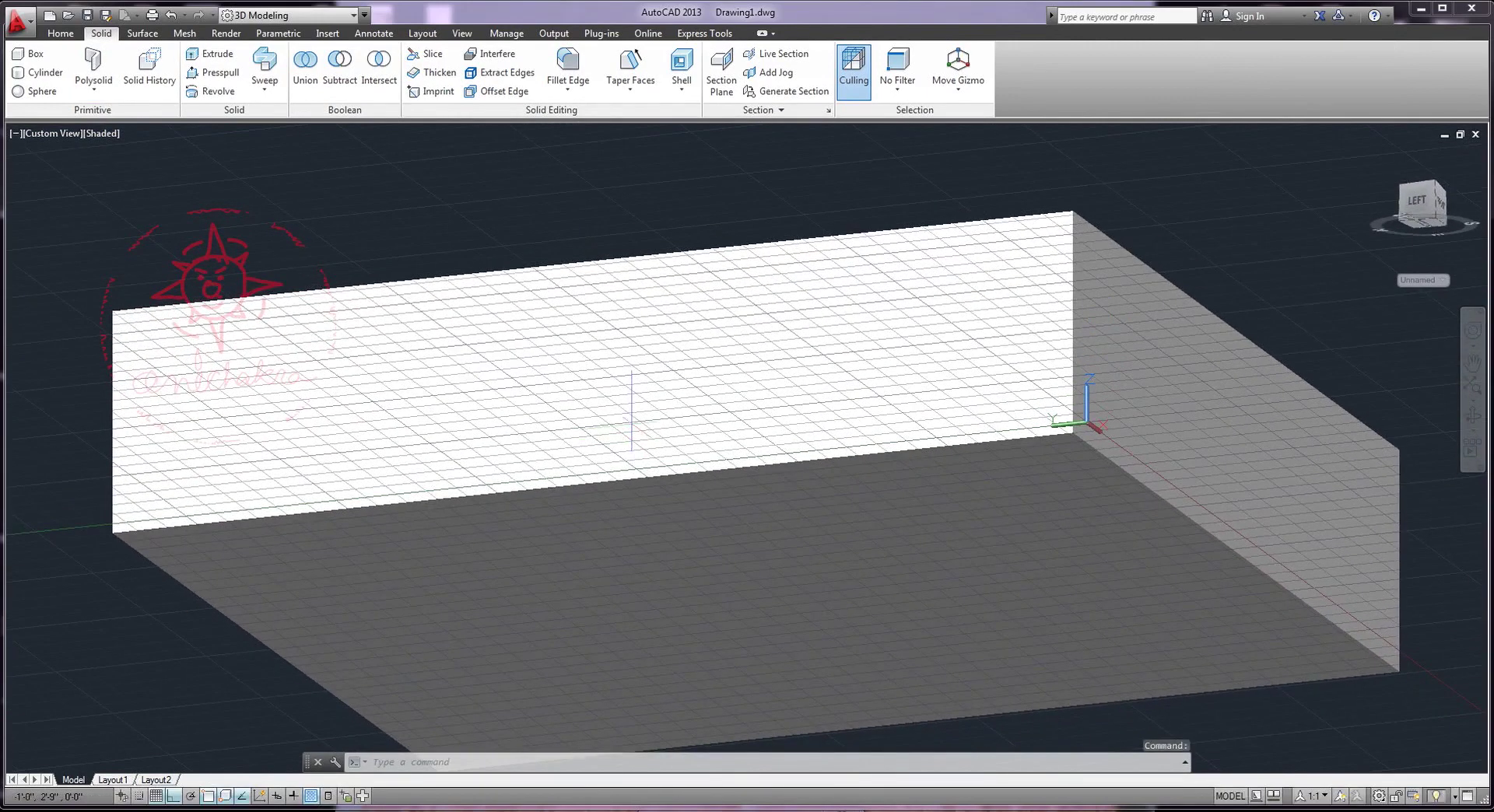
{"action": "mouse_move", "coordinate": [474, 379]}
{"action": "middle_mouse_down", "text": "shift"}
{"action": "mouse_move", "coordinate": [509, 510]}
{"action": "mouse_move", "coordinate": [194, 475]}
{"action": "middle_mouse_up", "text": "shift"}
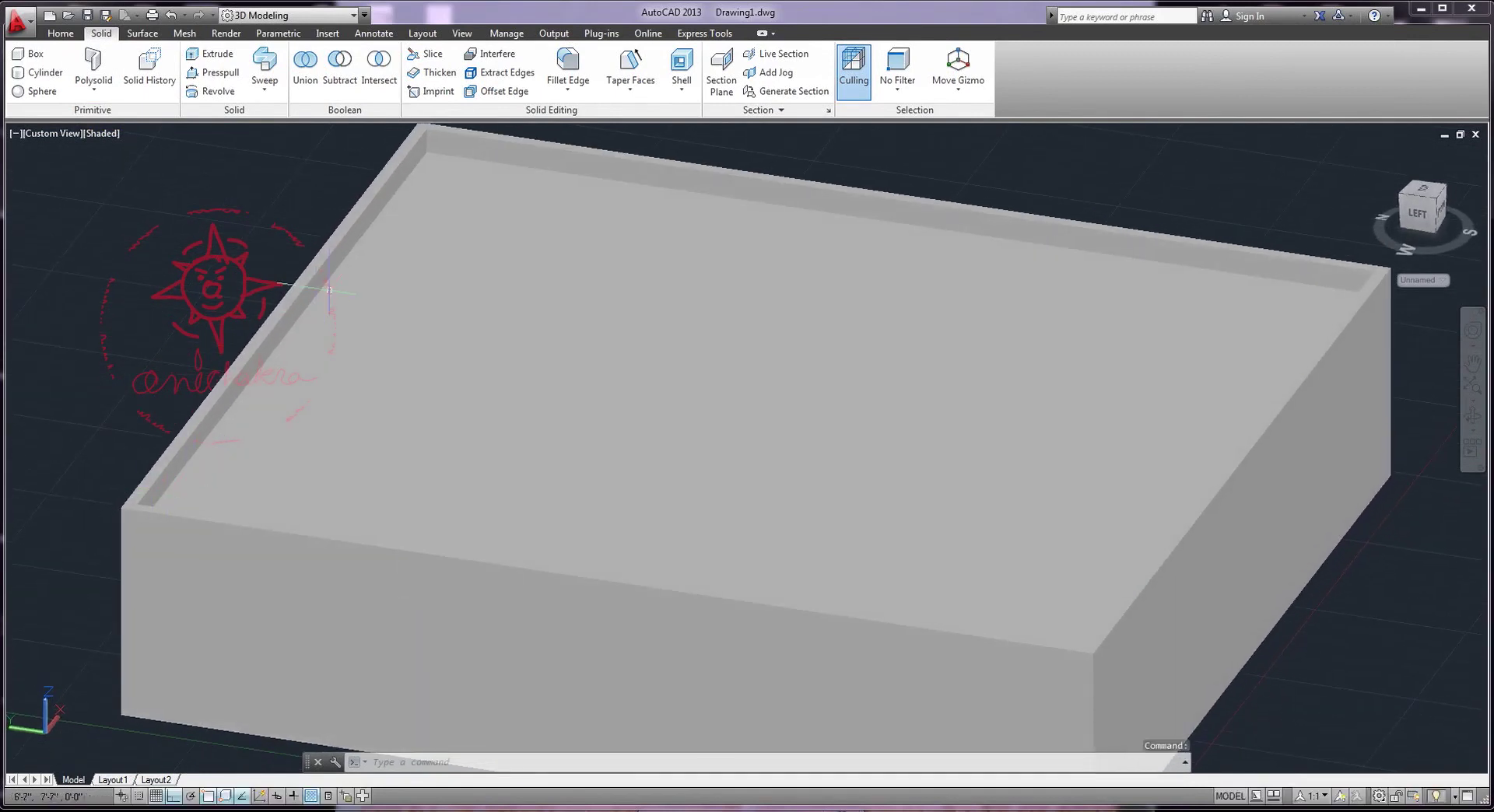
{"action": "left_click", "coordinate": [39, 134]}
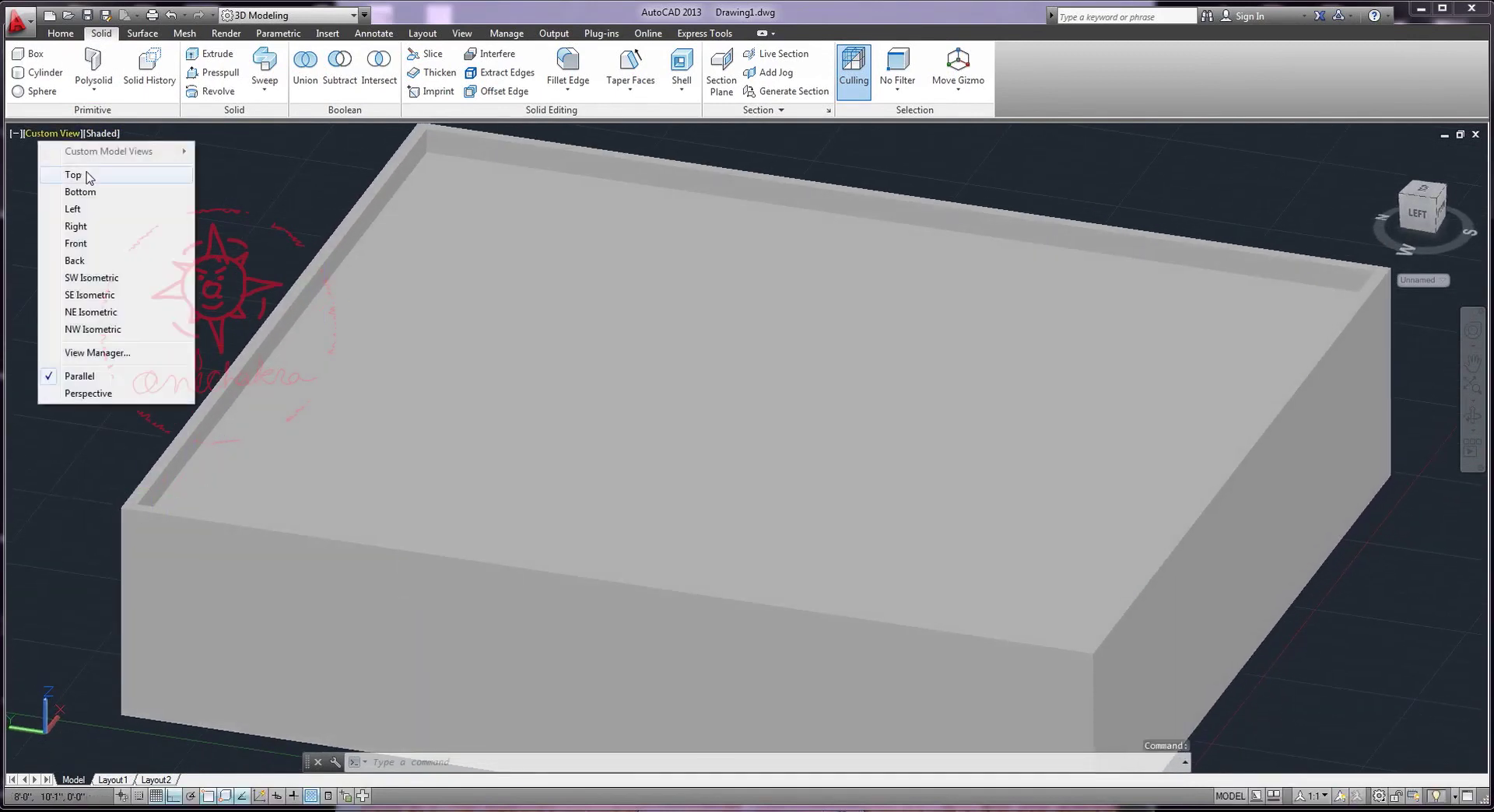
Switch to the Top view in wireframe display
{"action": "left_click", "coordinate": [86, 177]}
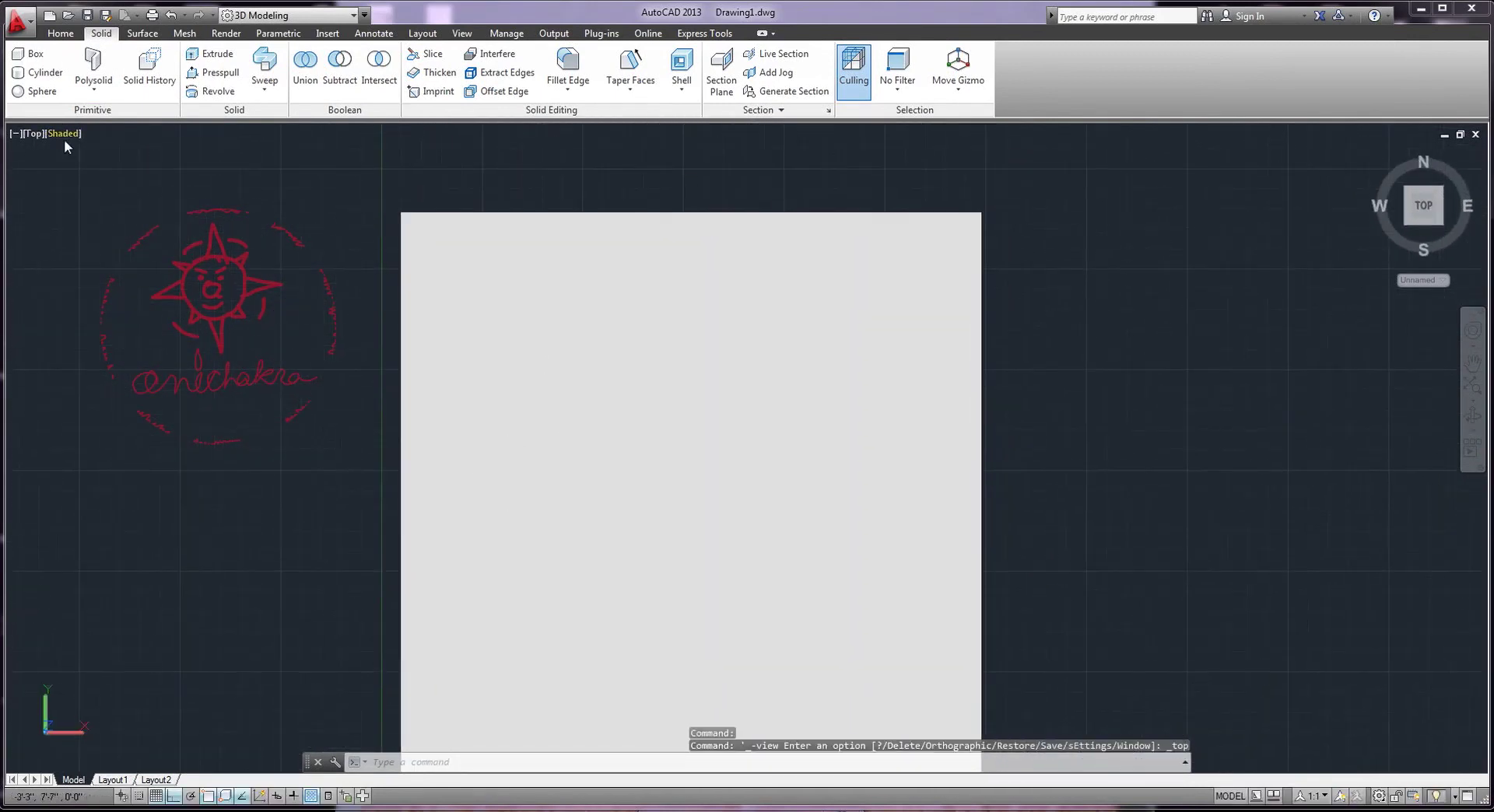
{"action": "left_click", "coordinate": [63, 134]}
{"action": "left_click", "coordinate": [101, 169]}
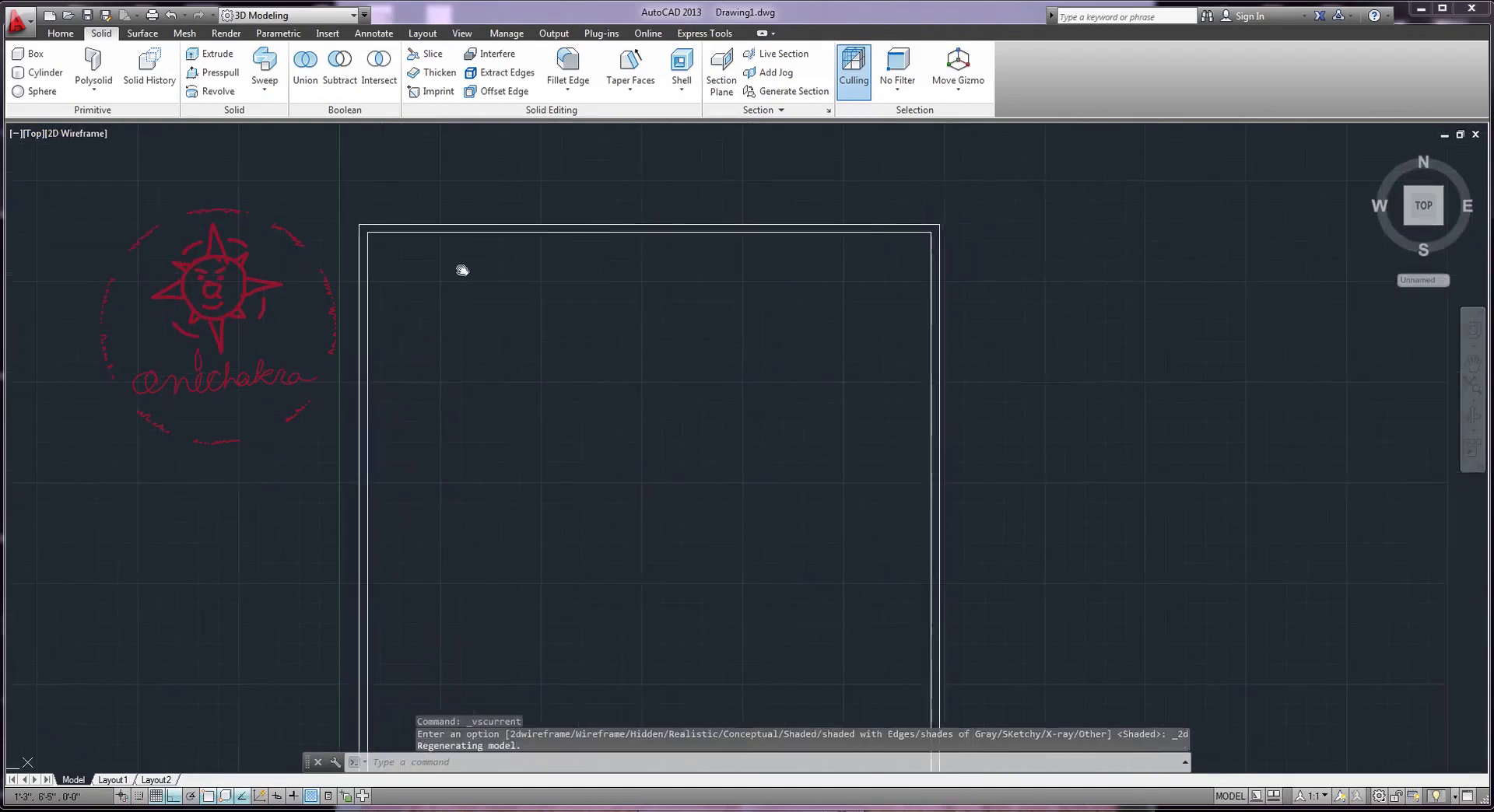
{"action": "left_click", "coordinate": [61, 32]}
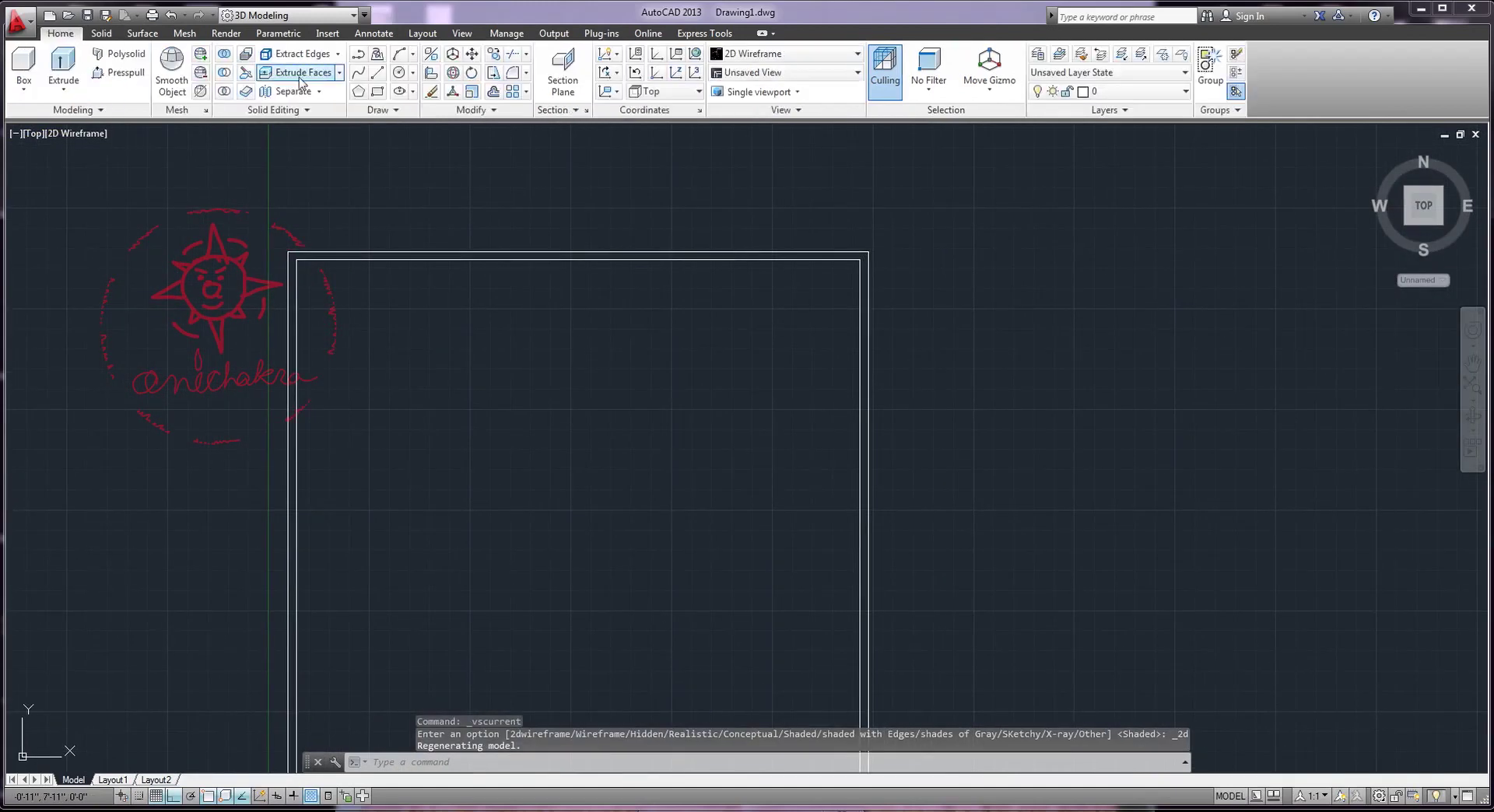
Draw a closed 1" by 72" polyline strip along the box's top edge
{"action": "left_click", "coordinate": [358, 71]}
{"action": "scroll", "coordinate": [242, 231], "scroll_direction": "up", "scroll_amount": 5}
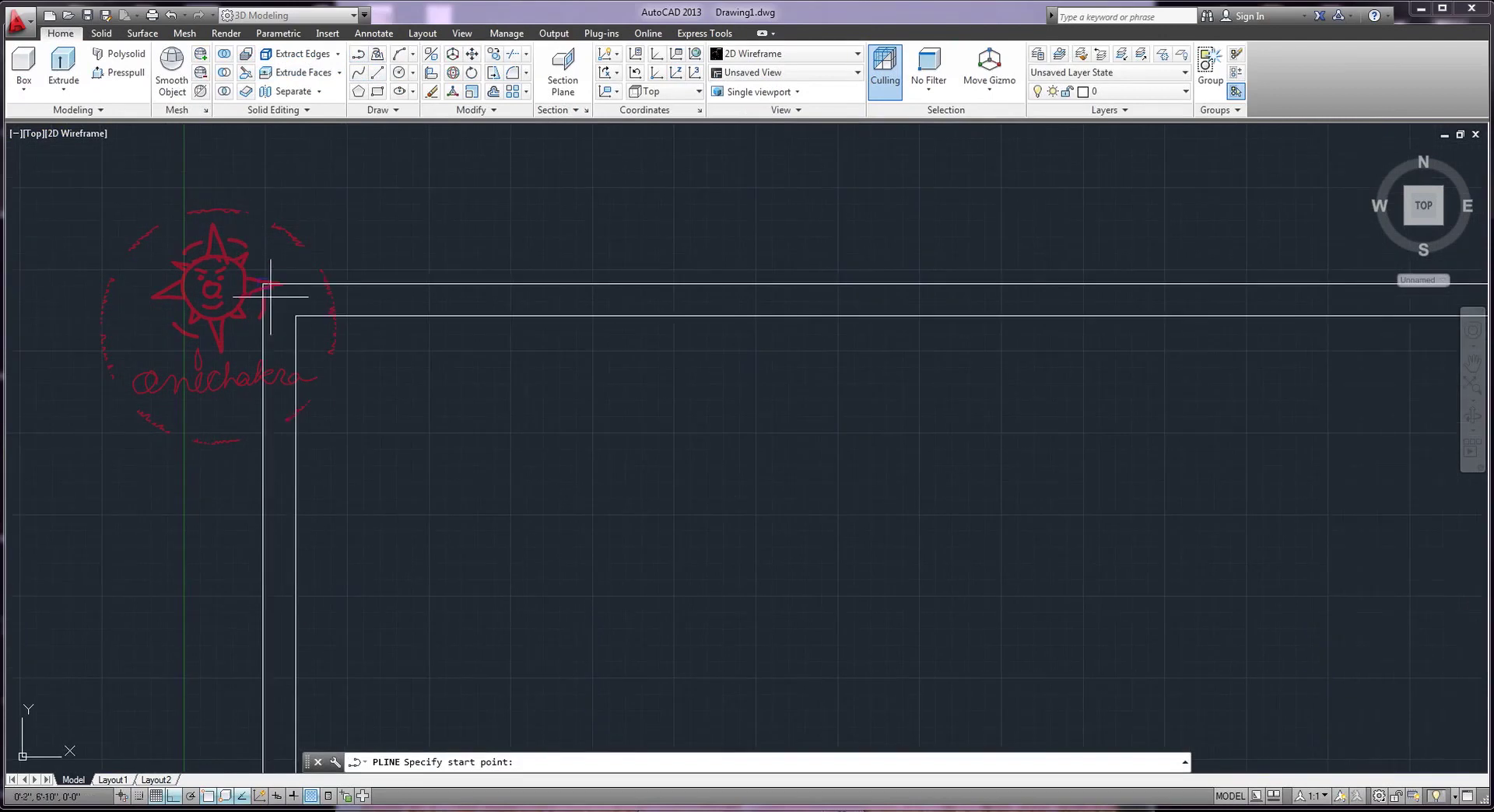
{"action": "left_click", "coordinate": [263, 284]}
{"action": "type", "text": "1\""}
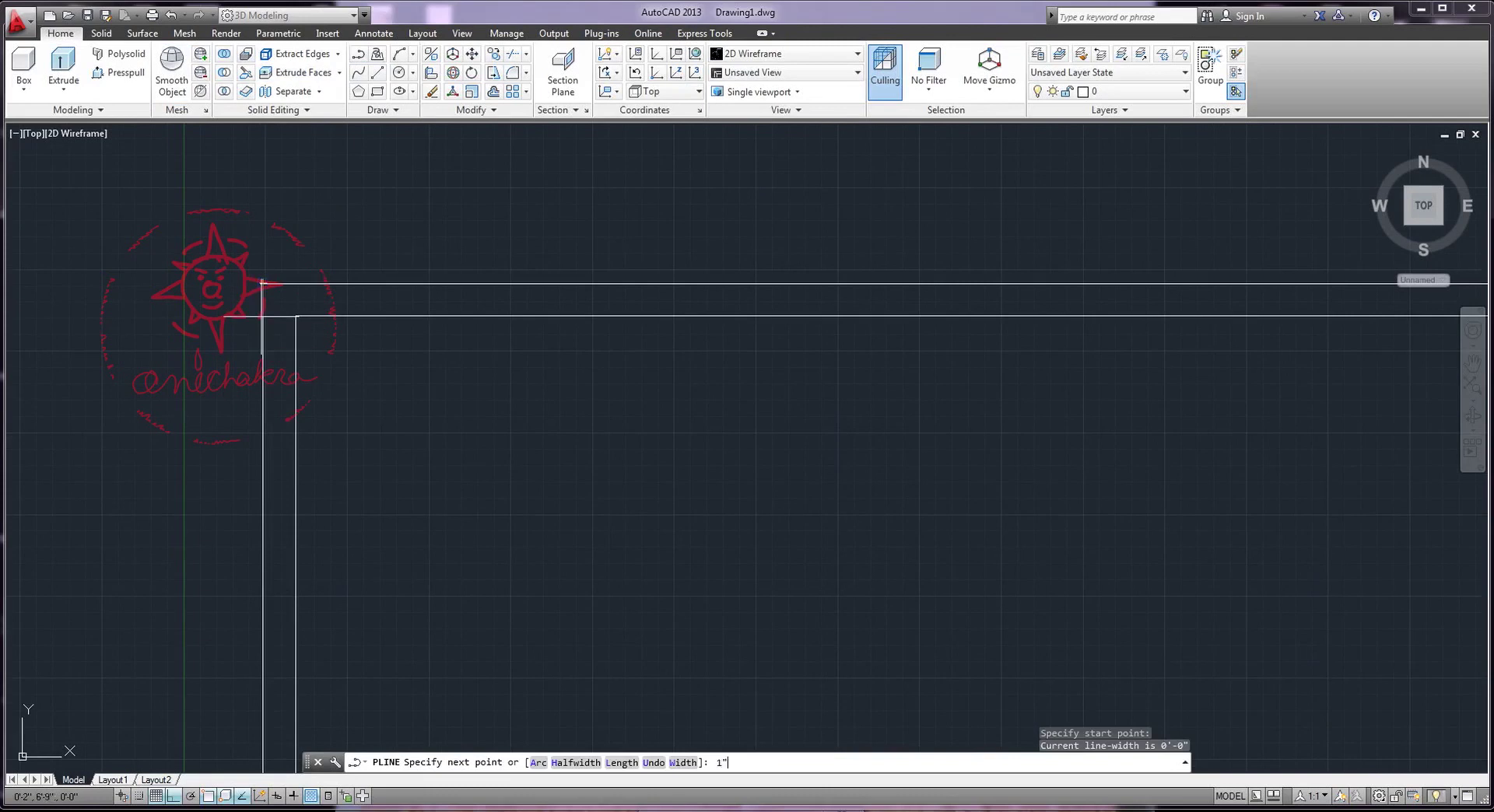
{"action": "key", "text": "Return"}
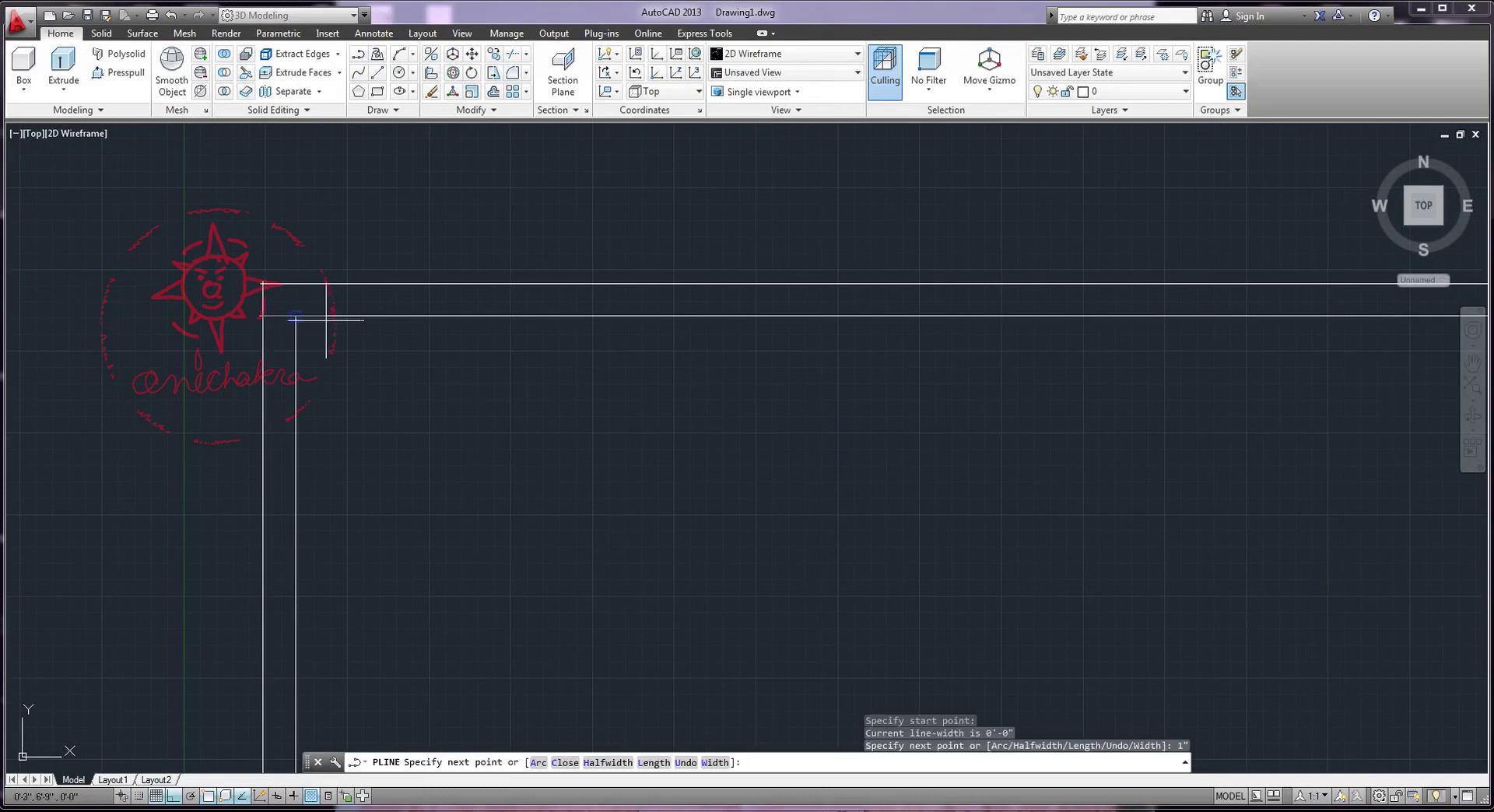
{"action": "middle_click_drag", "start_coordinate": [740, 324], "coordinate": [217, 360]}
{"action": "scroll", "coordinate": [810, 398], "scroll_direction": "down", "scroll_amount": 4}
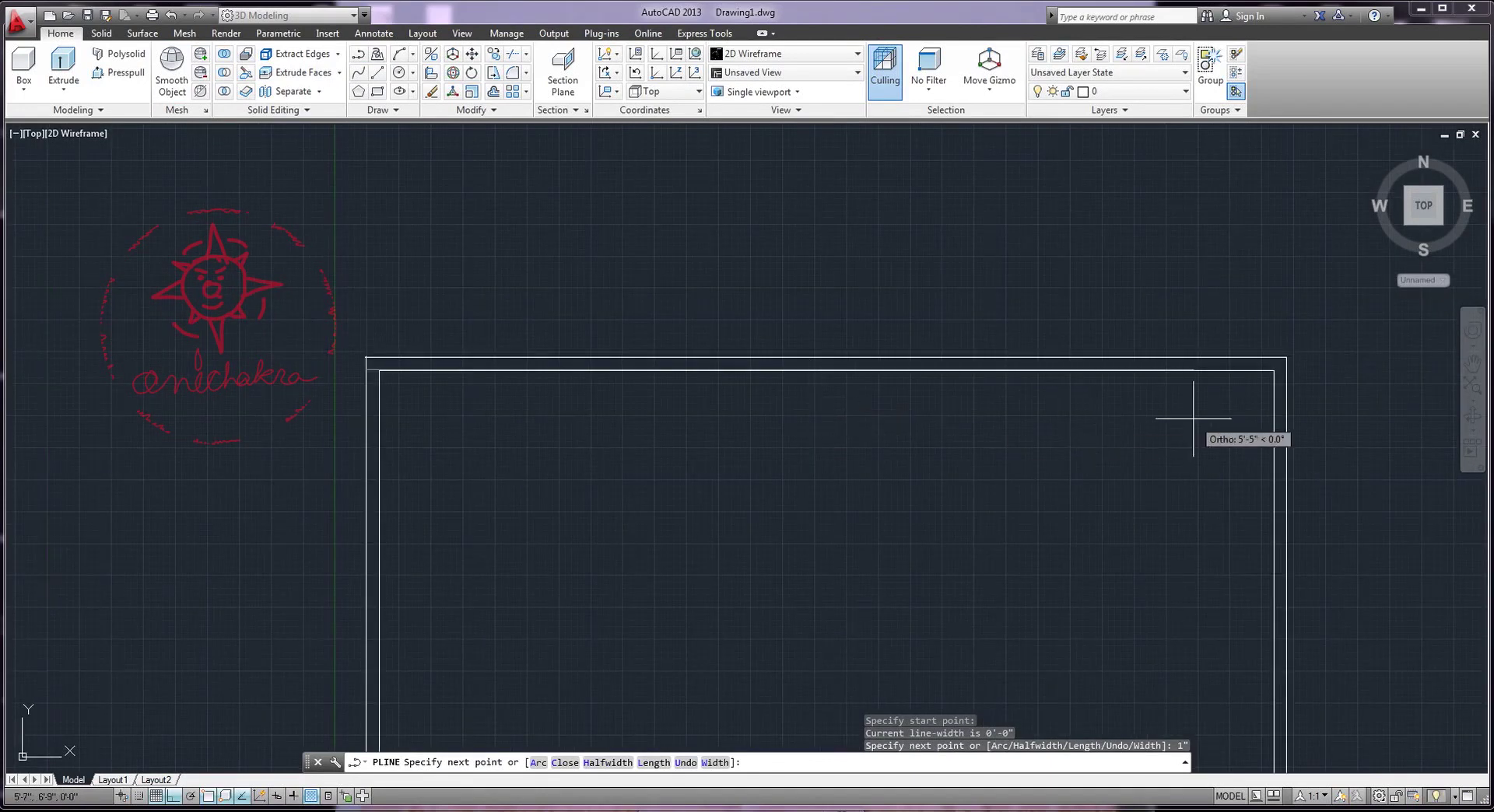
{"action": "type", "text": "7"}
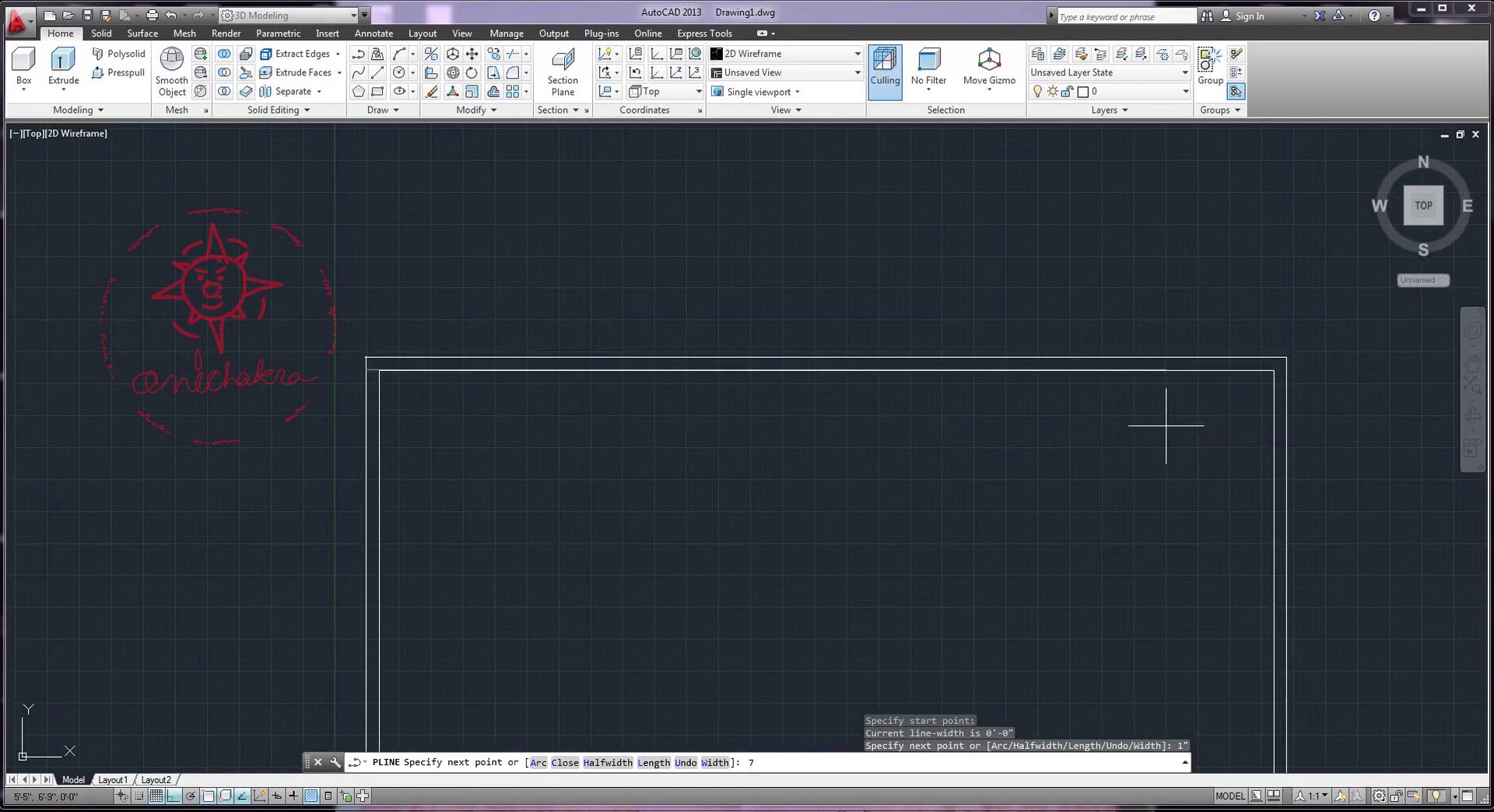
{"action": "type", "text": "2"}
{"action": "key", "text": "Return"}
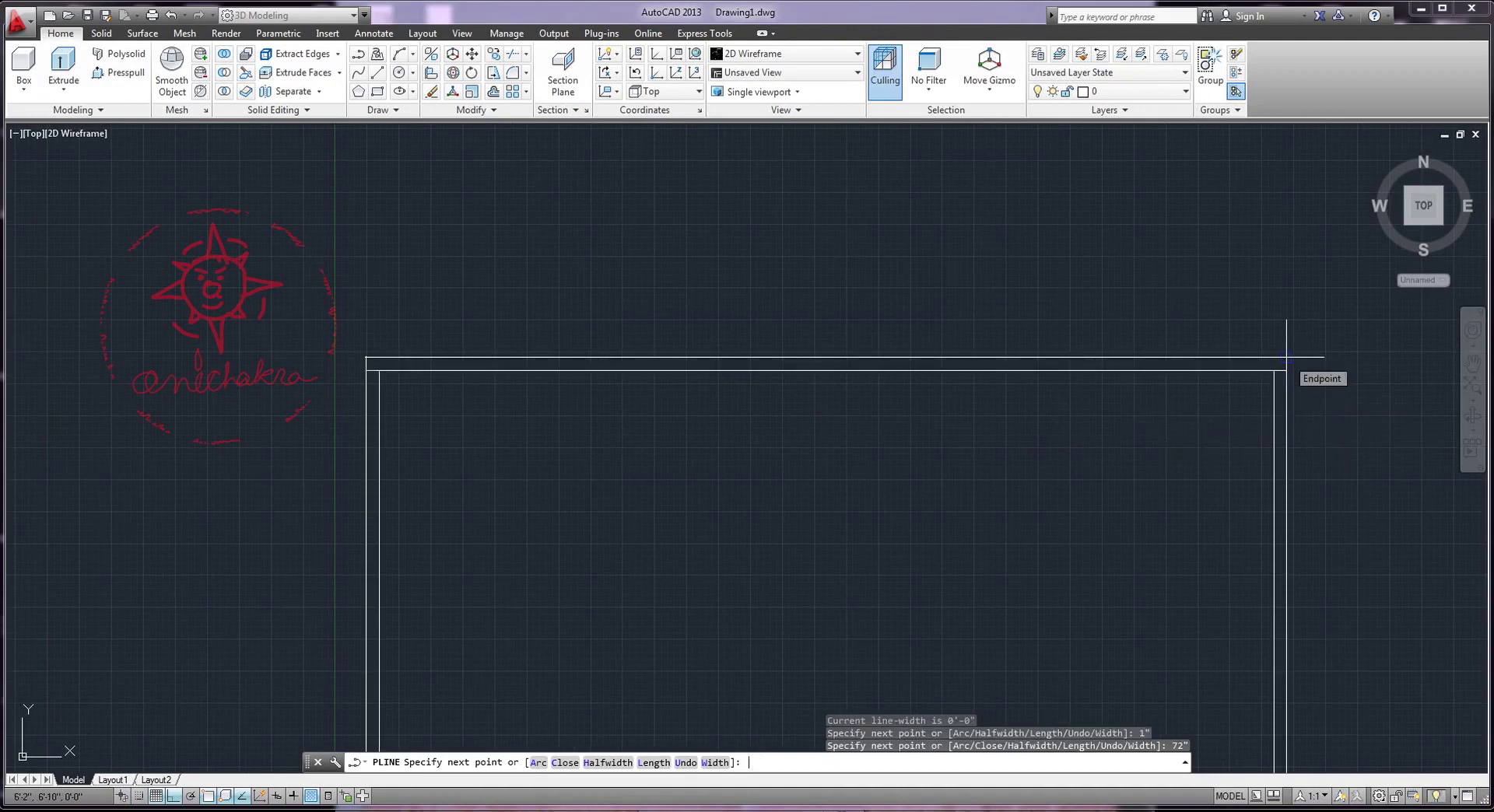
{"action": "key", "text": "Return"}
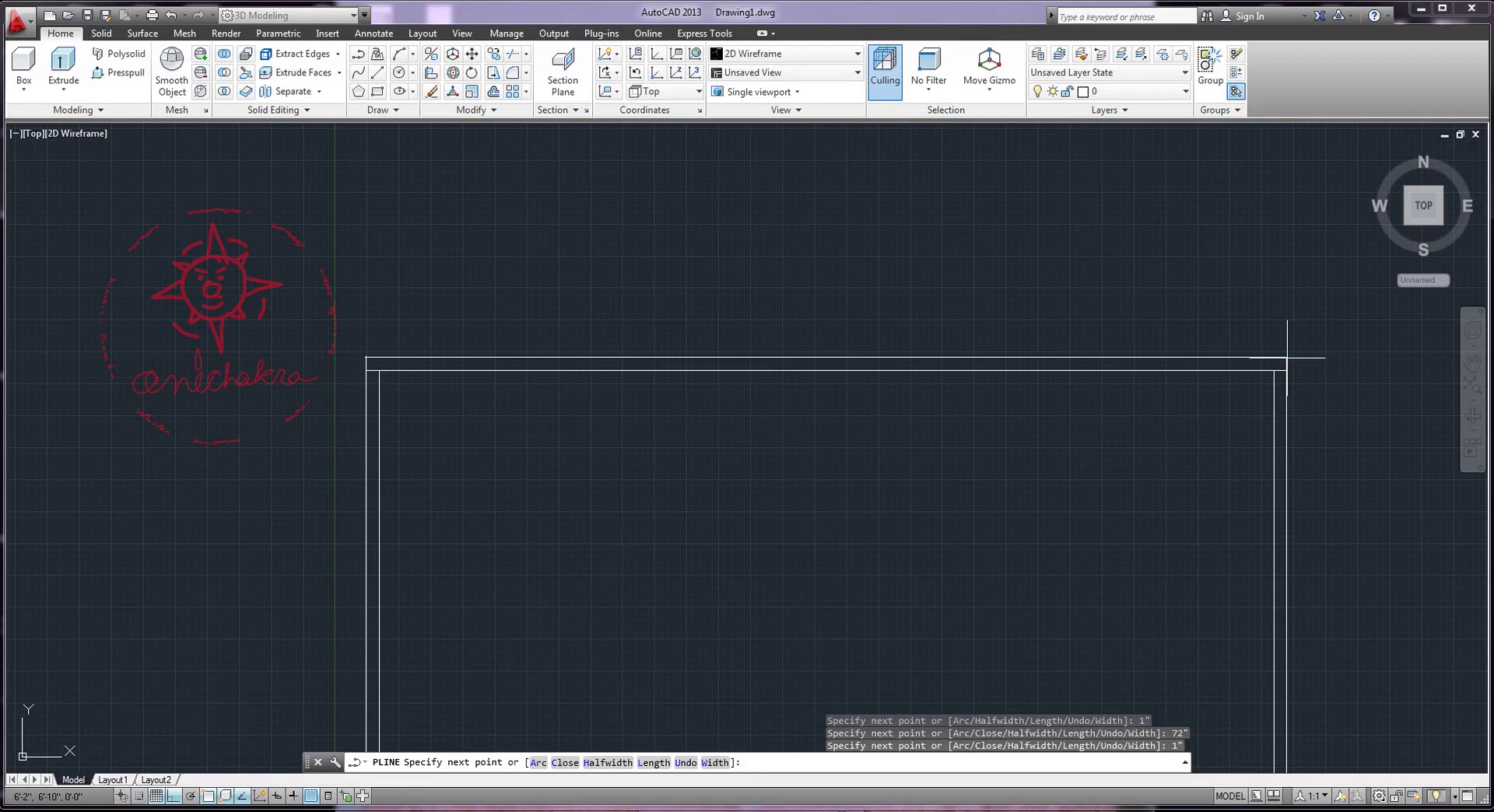
{"action": "right_click", "coordinate": [596, 334]}
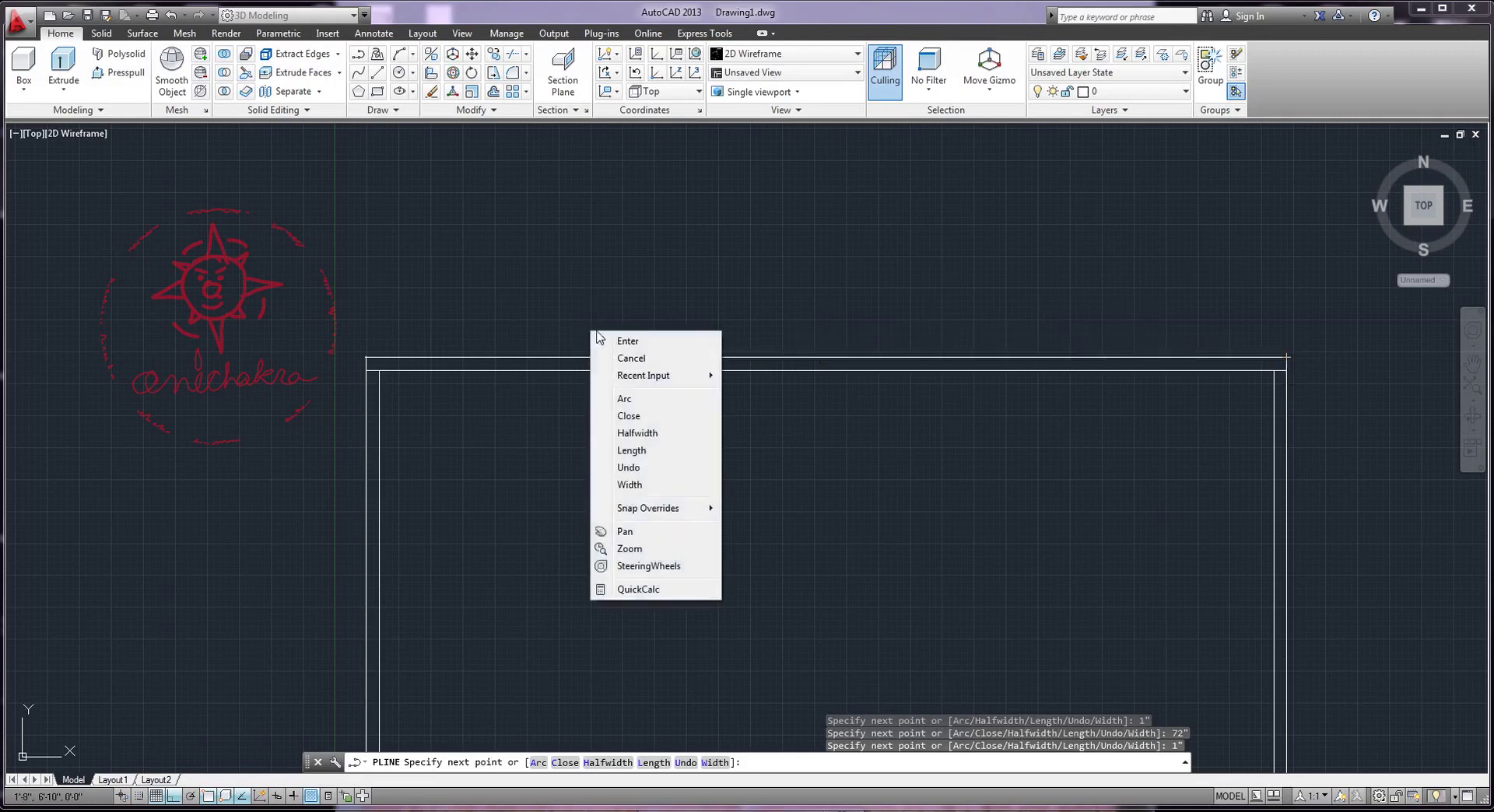
{"action": "left_click", "coordinate": [635, 413]}
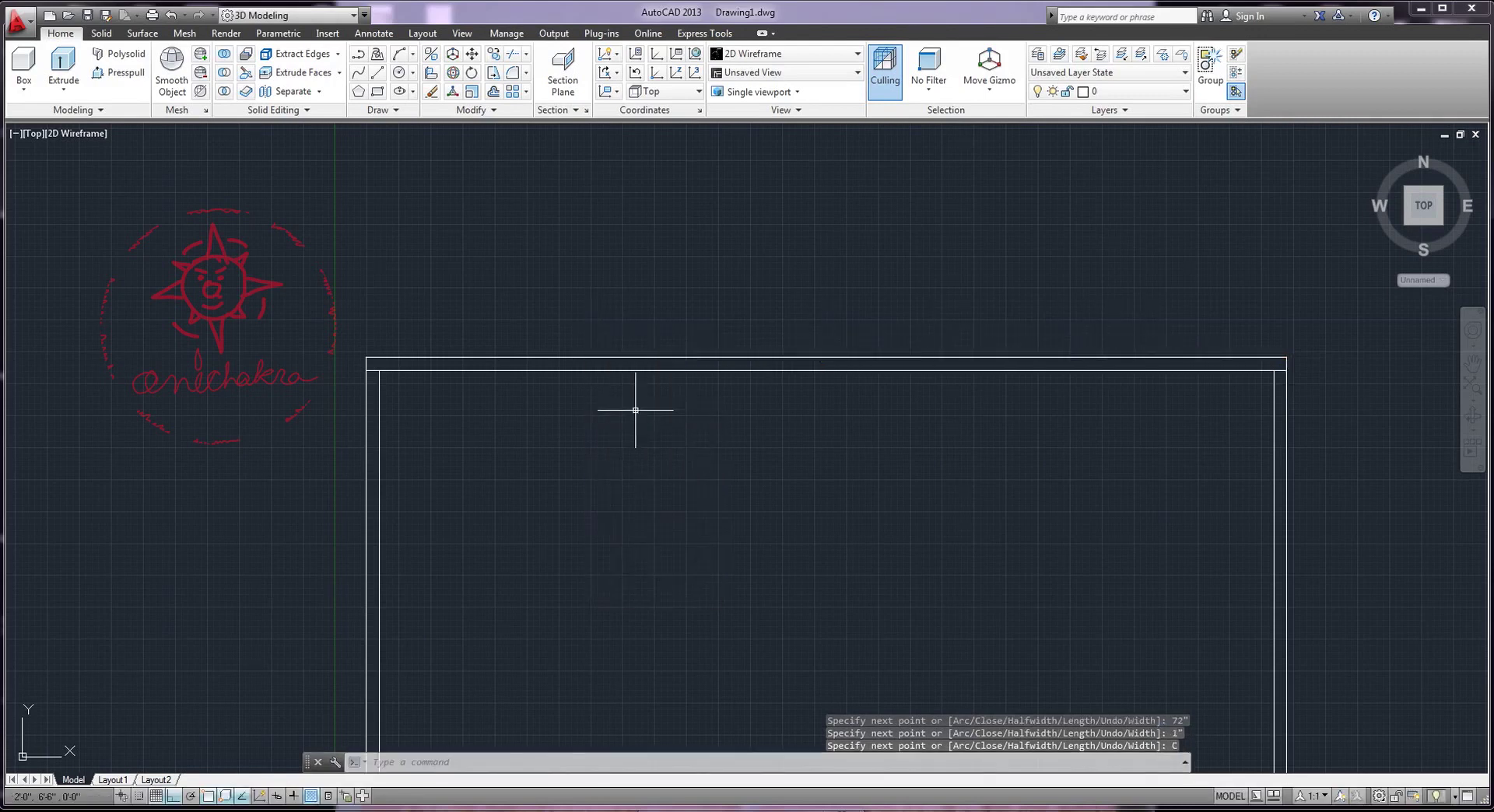
Move the 72-inch strip 1'6" up along Z onto the box's top rim
{"action": "mouse_move", "coordinate": [690, 443]}
{"action": "middle_mouse_down", "text": "shift"}
{"action": "mouse_move", "coordinate": [768, 376]}
{"action": "mouse_move", "coordinate": [799, 403]}
{"action": "middle_mouse_up", "text": "shift"}
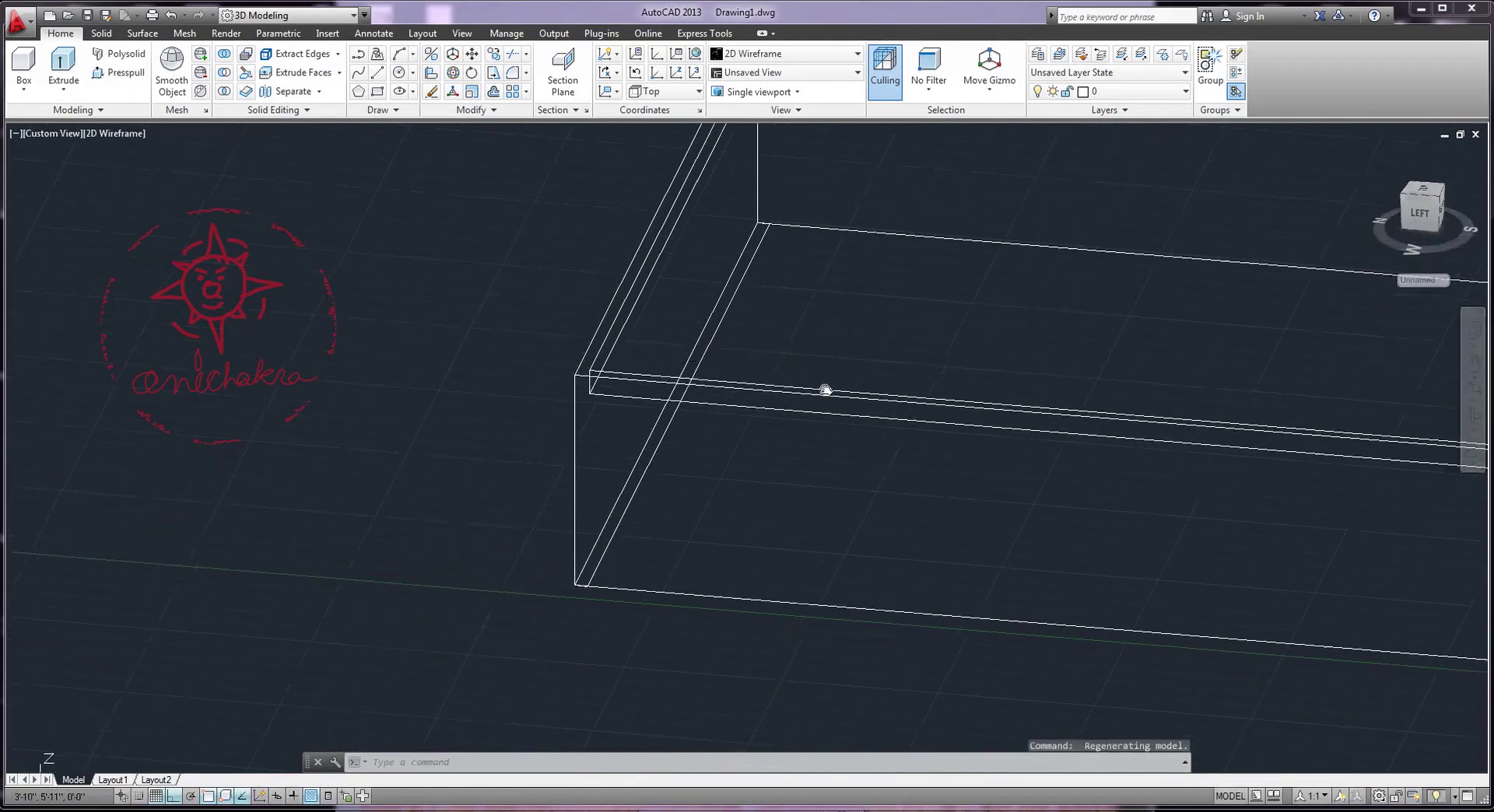
{"action": "scroll", "coordinate": [800, 403], "scroll_direction": "down", "scroll_amount": 1}
{"action": "scroll", "coordinate": [778, 420], "scroll_direction": "down", "scroll_amount": 1}
{"action": "scroll", "coordinate": [765, 437], "scroll_direction": "down", "scroll_amount": 1}
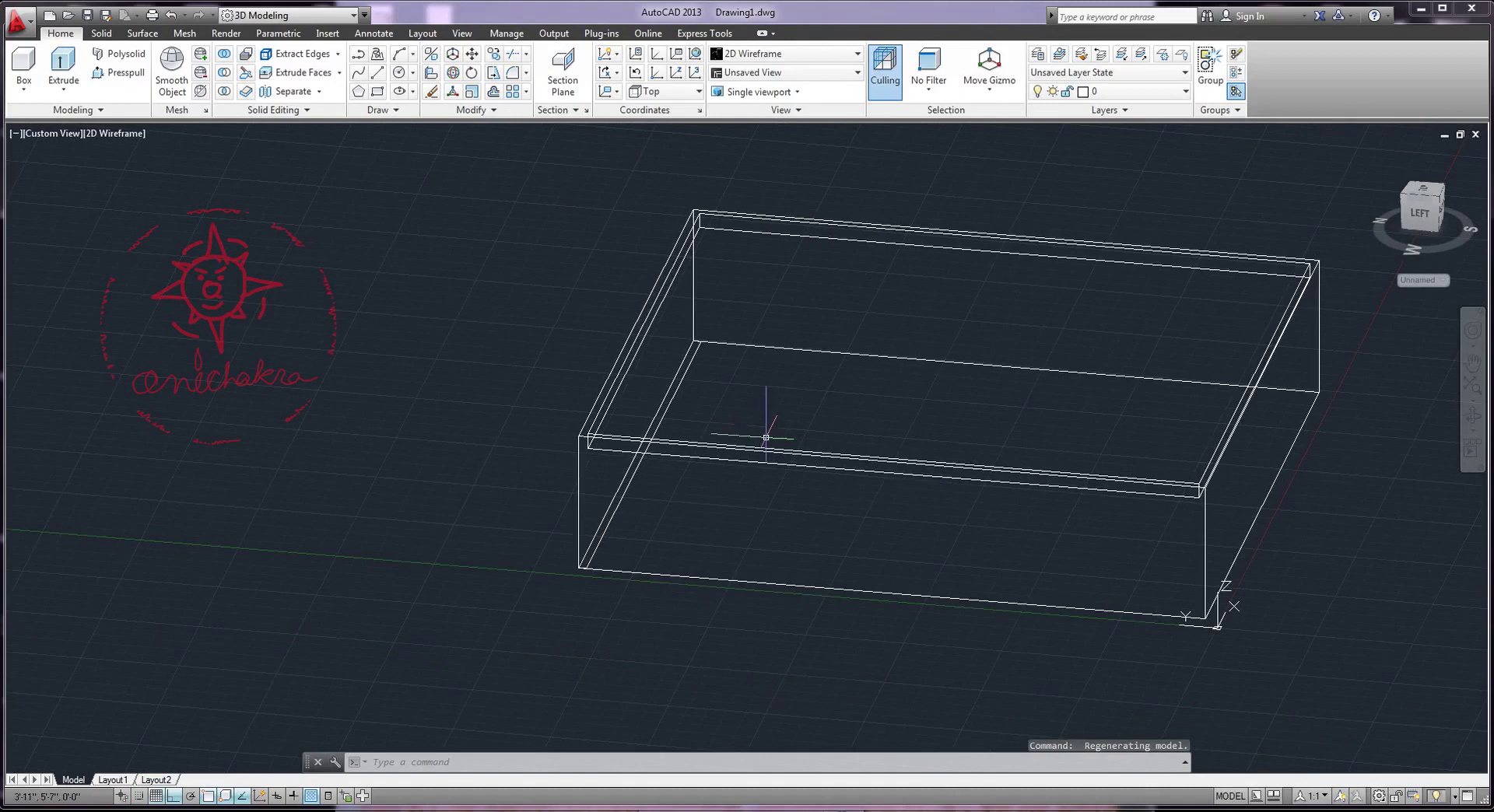
{"action": "middle_click_drag", "start_coordinate": [684, 412], "coordinate": [654, 414]}
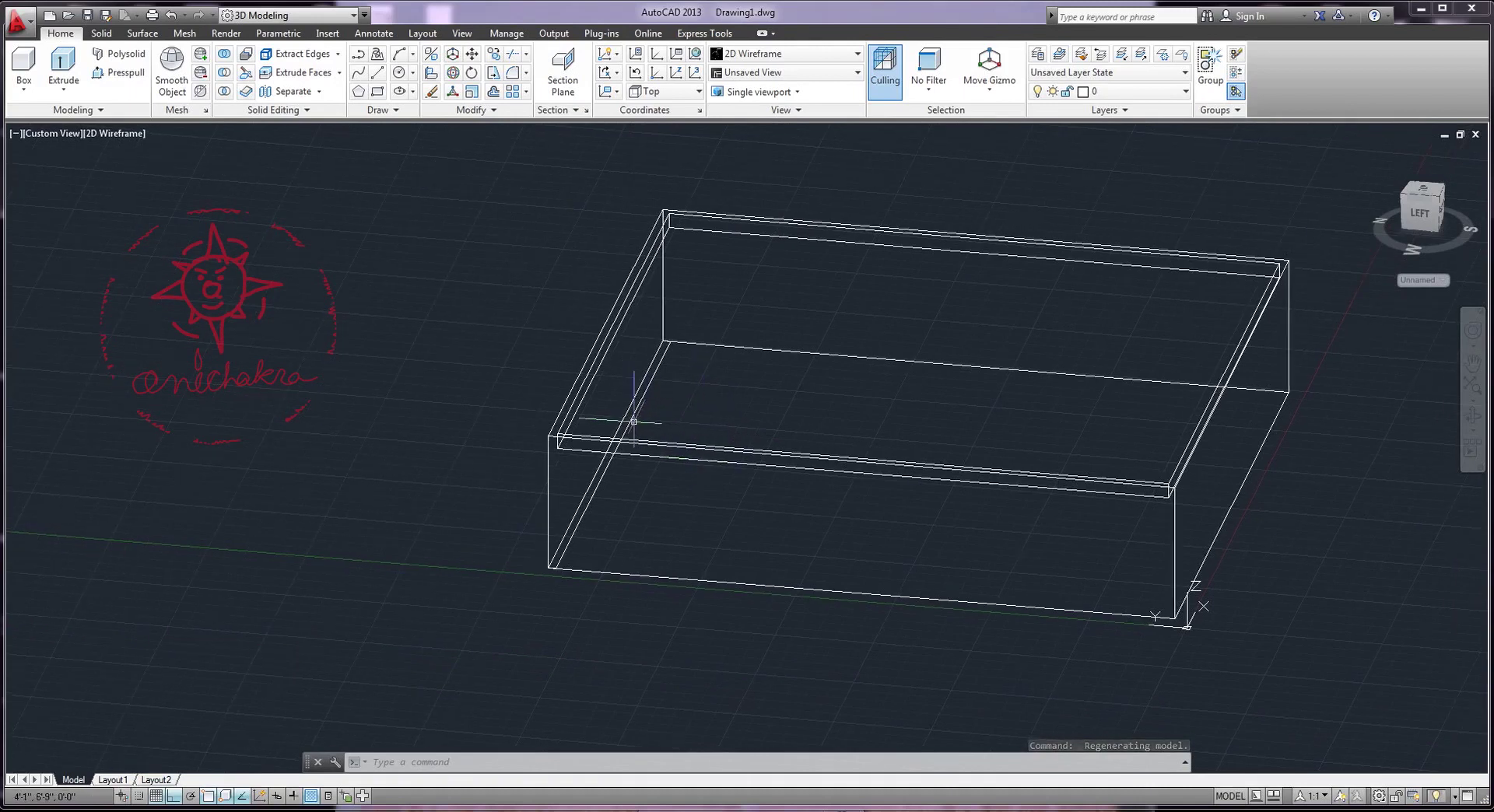
{"action": "scroll", "coordinate": [634, 515], "scroll_direction": "up", "scroll_amount": 3}
{"action": "left_click", "coordinate": [513, 568]}
{"action": "mouse_move", "coordinate": [793, 482]}
{"action": "middle_mouse_down"}
{"action": "mouse_move", "coordinate": [809, 525]}
{"action": "mouse_move", "coordinate": [787, 577]}
{"action": "middle_mouse_up"}
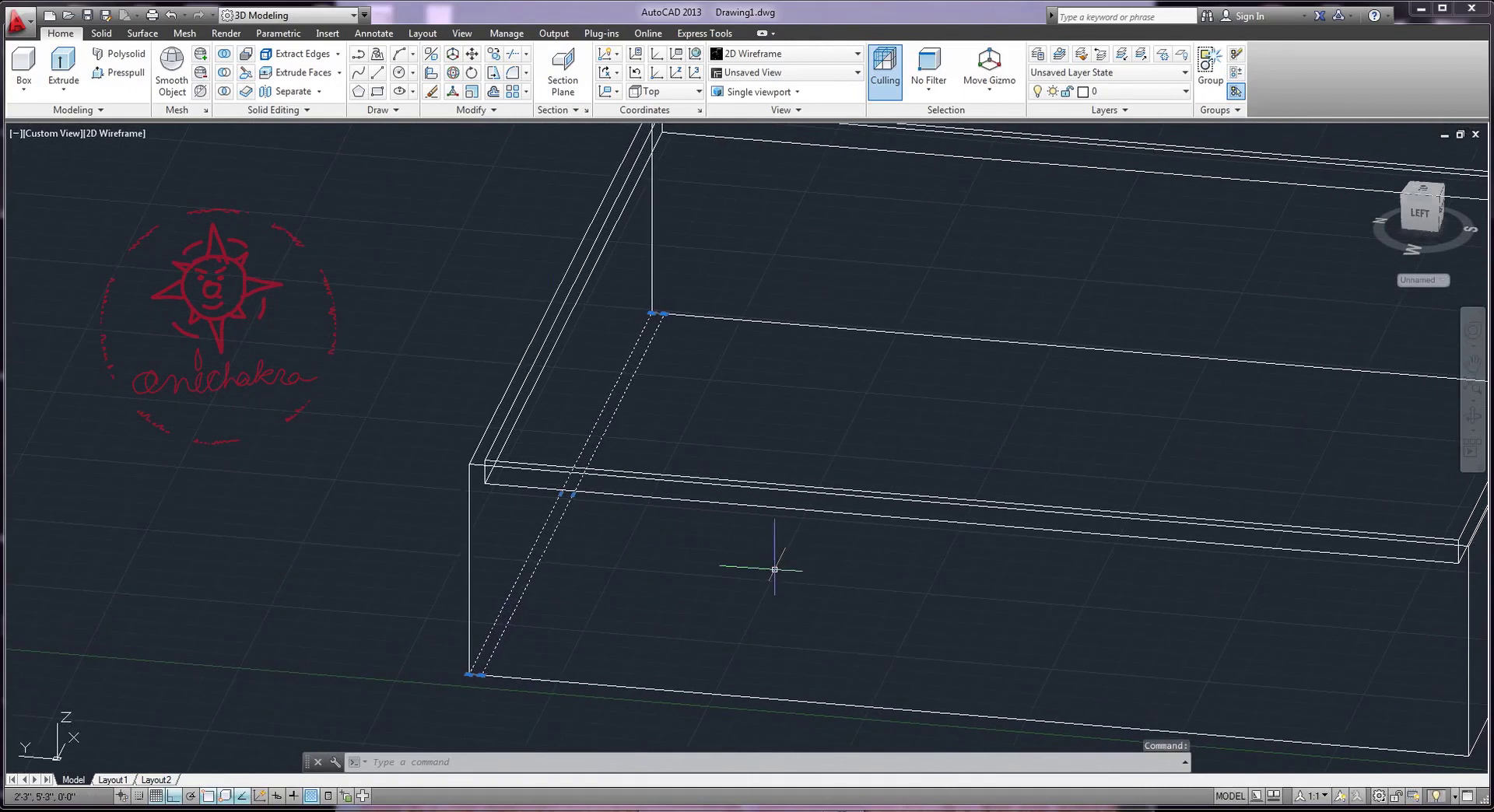
{"action": "left_click", "coordinate": [450, 72]}
{"action": "left_click", "coordinate": [567, 440]}
{"action": "type", "text": "1'"}
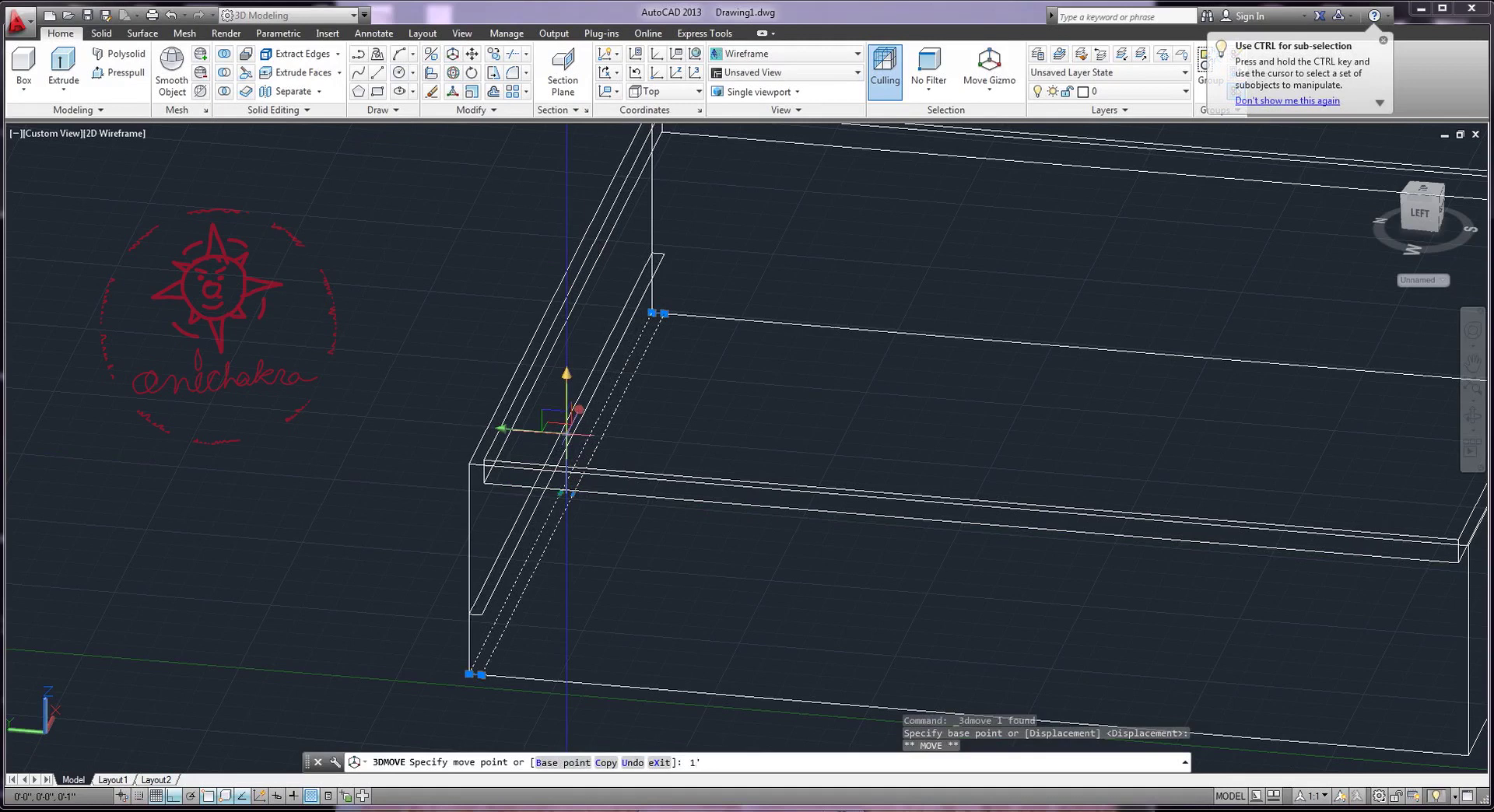
{"action": "type", "text": "6\""}
{"action": "key", "text": "Return"}
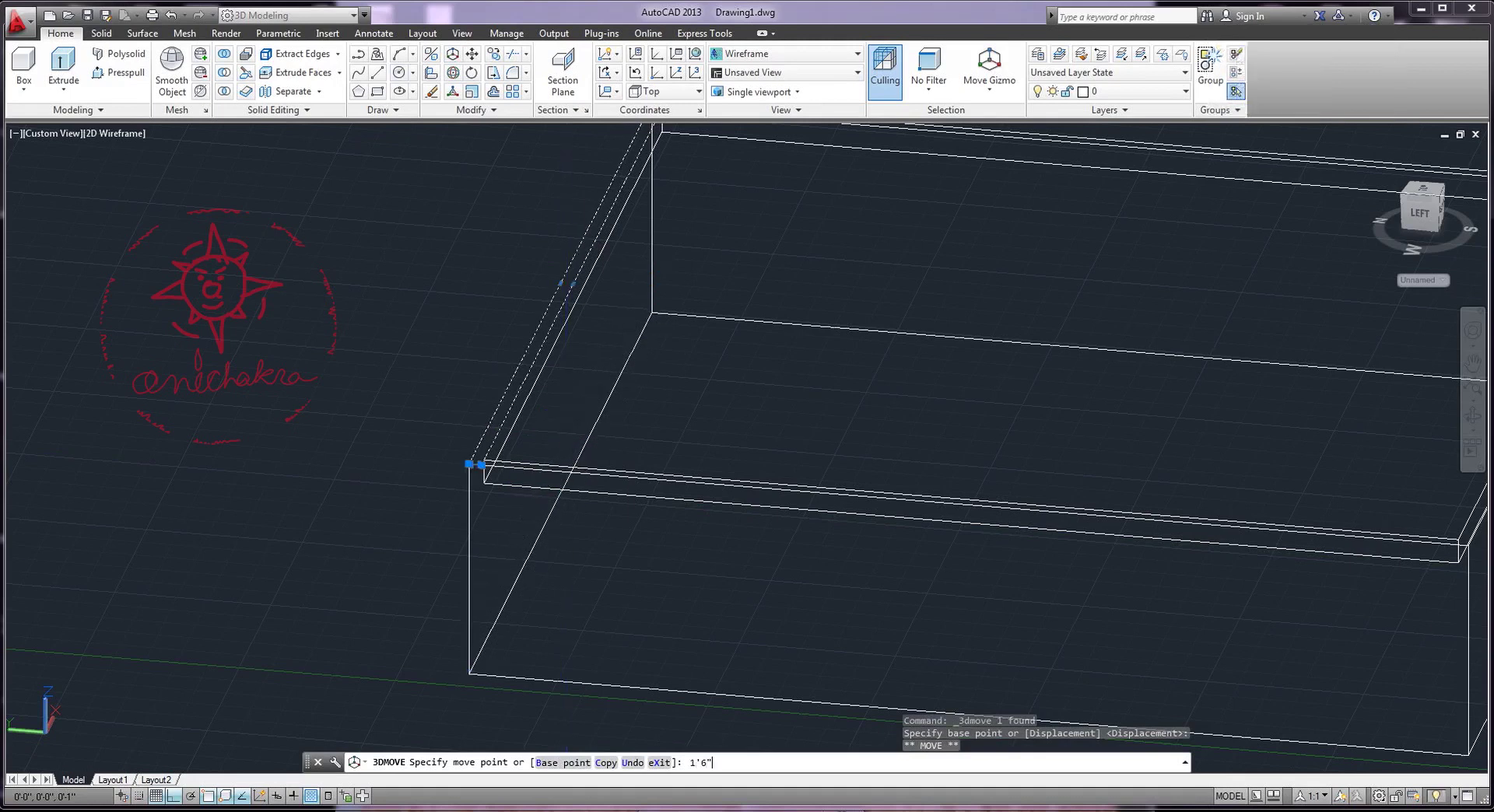
{"action": "middle_click_drag", "start_coordinate": [568, 434], "coordinate": [592, 446], "text": "shift"}
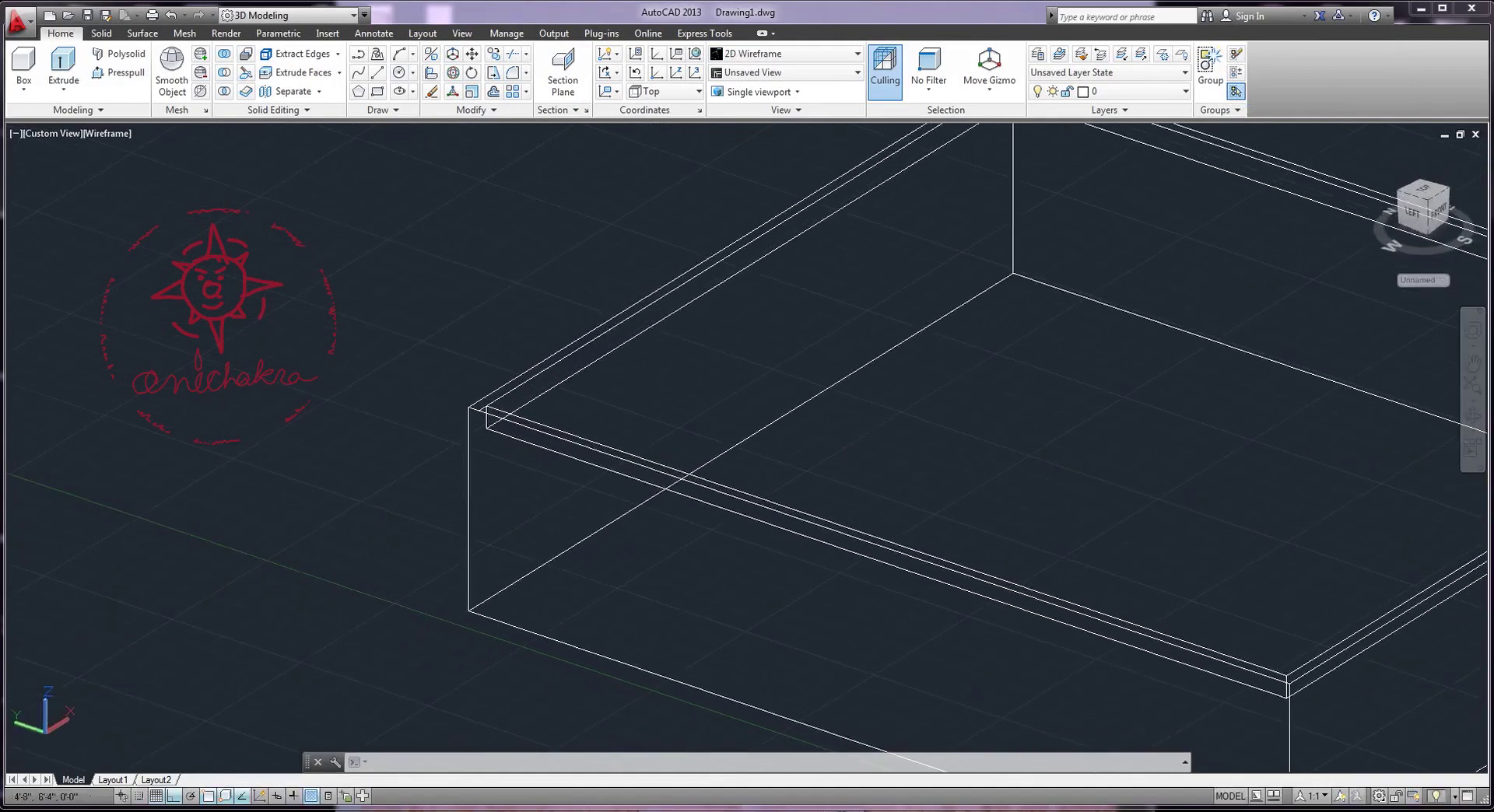
Extrude the raised strip 1'6" upward into a headboard wall and orbit to check it
{"action": "scroll", "coordinate": [483, 474], "scroll_direction": "up", "scroll_amount": 3}
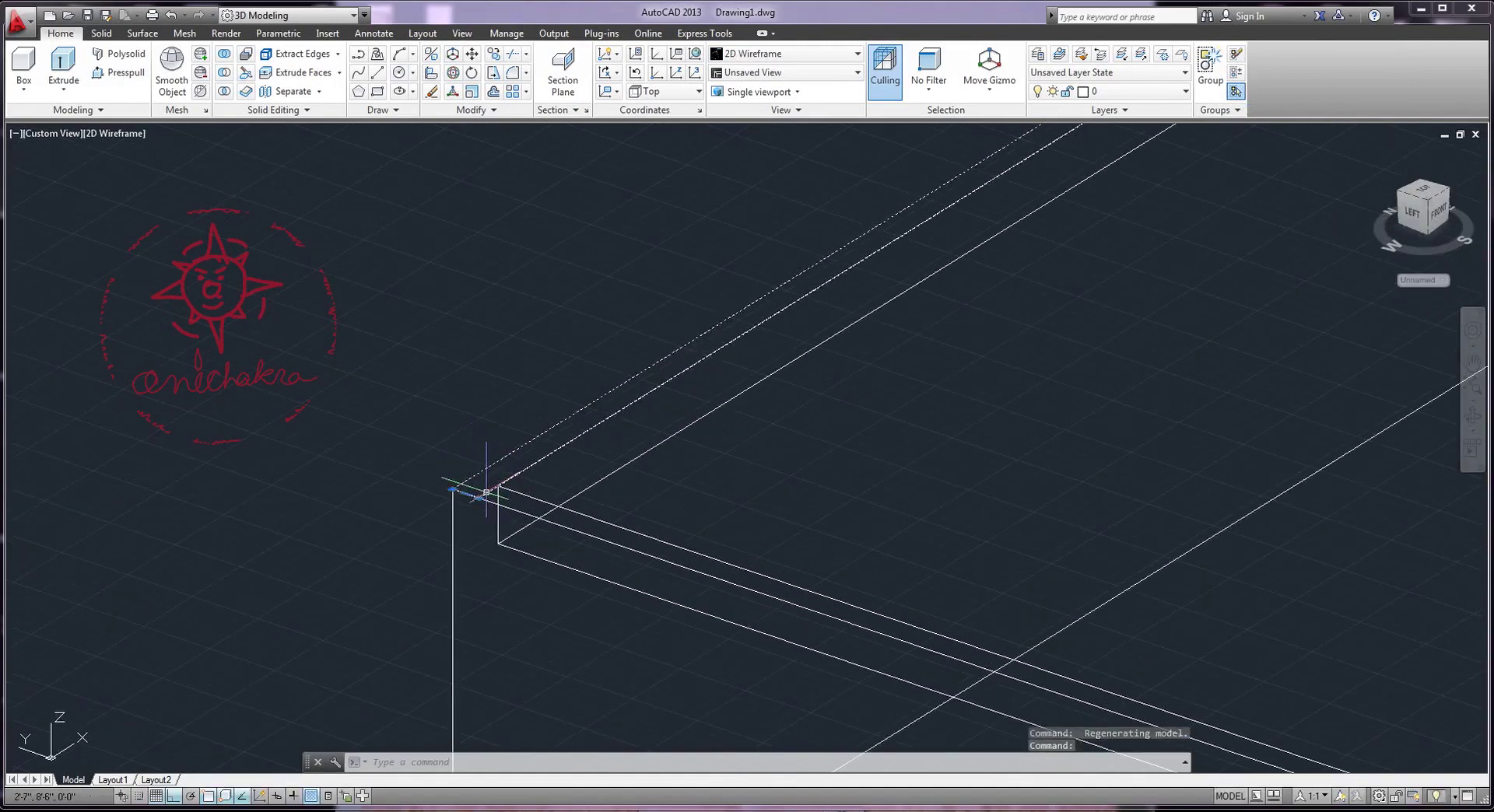
{"action": "scroll", "coordinate": [642, 448], "scroll_direction": "down", "scroll_amount": 3}
{"action": "left_click", "coordinate": [724, 406]}
{"action": "scroll", "coordinate": [950, 386], "scroll_direction": "down", "scroll_amount": 2}
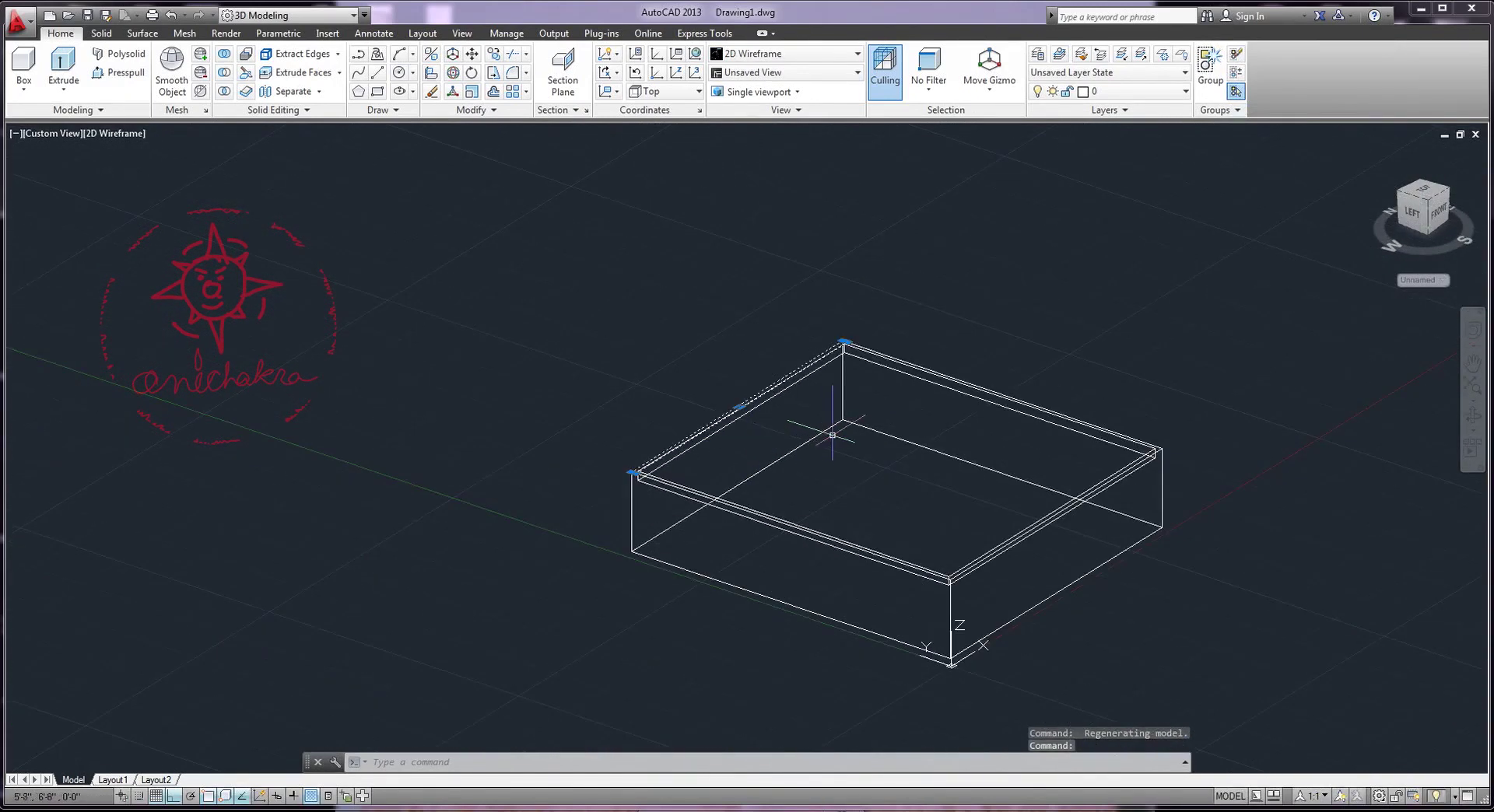
{"action": "scroll", "coordinate": [836, 438], "scroll_direction": "up", "scroll_amount": 4}
{"action": "left_click", "coordinate": [64, 67]}
{"action": "type", "text": "1'6\""}
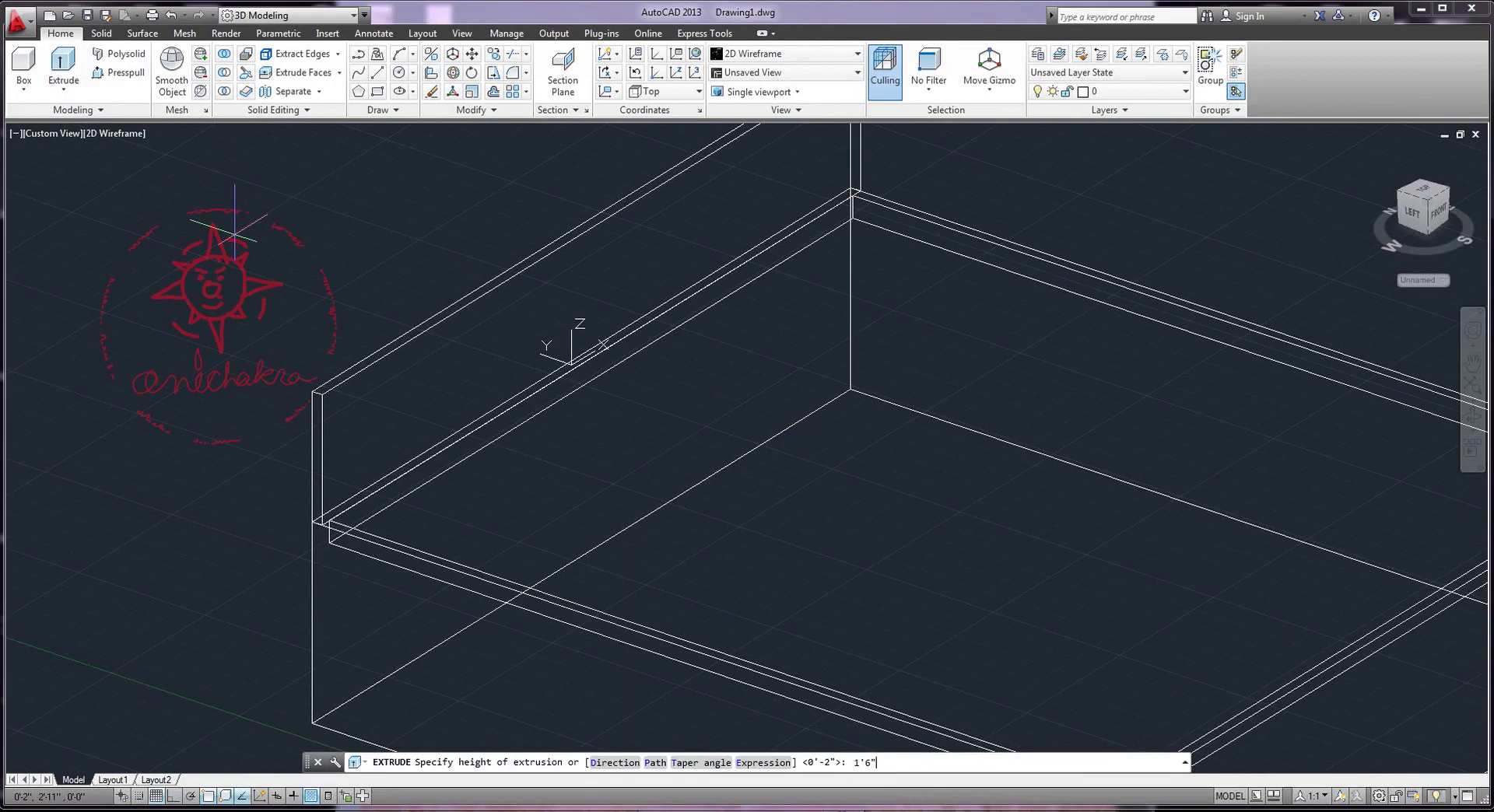
{"action": "key", "text": "Return"}
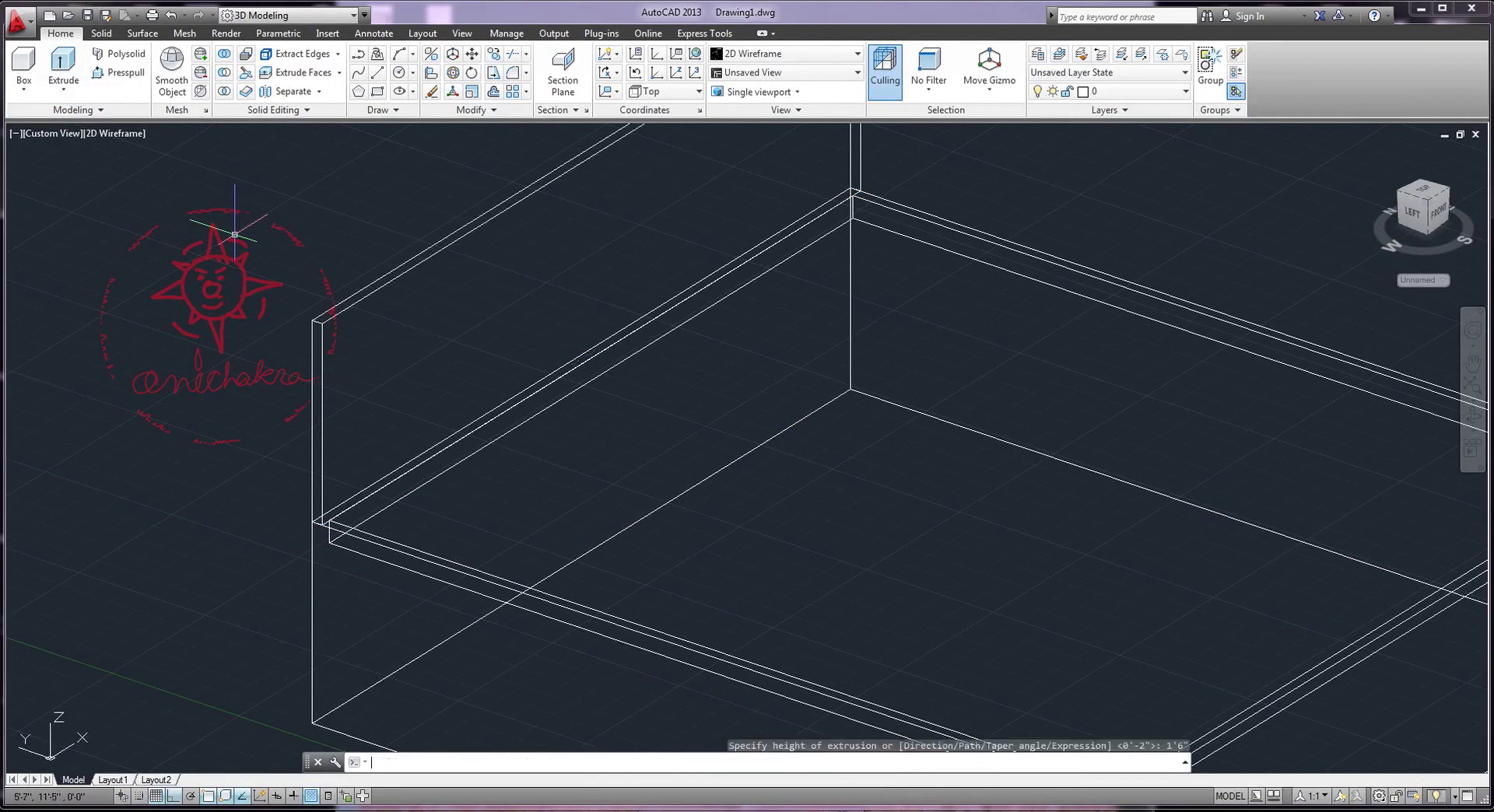
{"action": "scroll", "coordinate": [717, 428], "scroll_direction": "down", "scroll_amount": 3}
{"action": "mouse_move", "coordinate": [830, 483]}
{"action": "middle_mouse_down", "text": "shift"}
{"action": "mouse_move", "coordinate": [729, 444]}
{"action": "mouse_move", "coordinate": [830, 454]}
{"action": "middle_mouse_up", "text": "shift"}
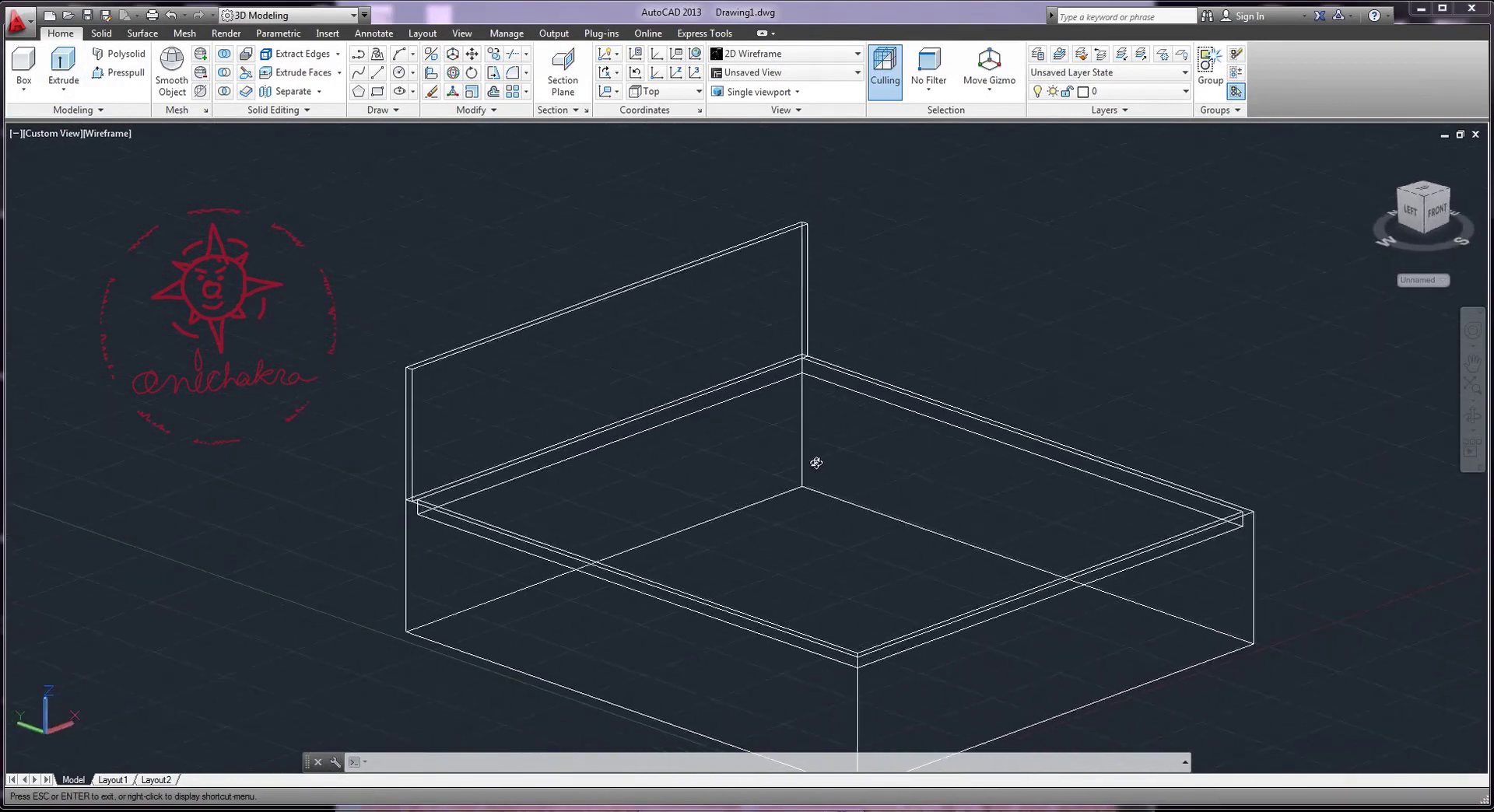
{"action": "key", "text": "Escape"}
Undo the headboard extrusion, extrude the strip again, and orbit to a new view
{"action": "scroll", "coordinate": [683, 450], "scroll_direction": "up", "scroll_amount": 3}
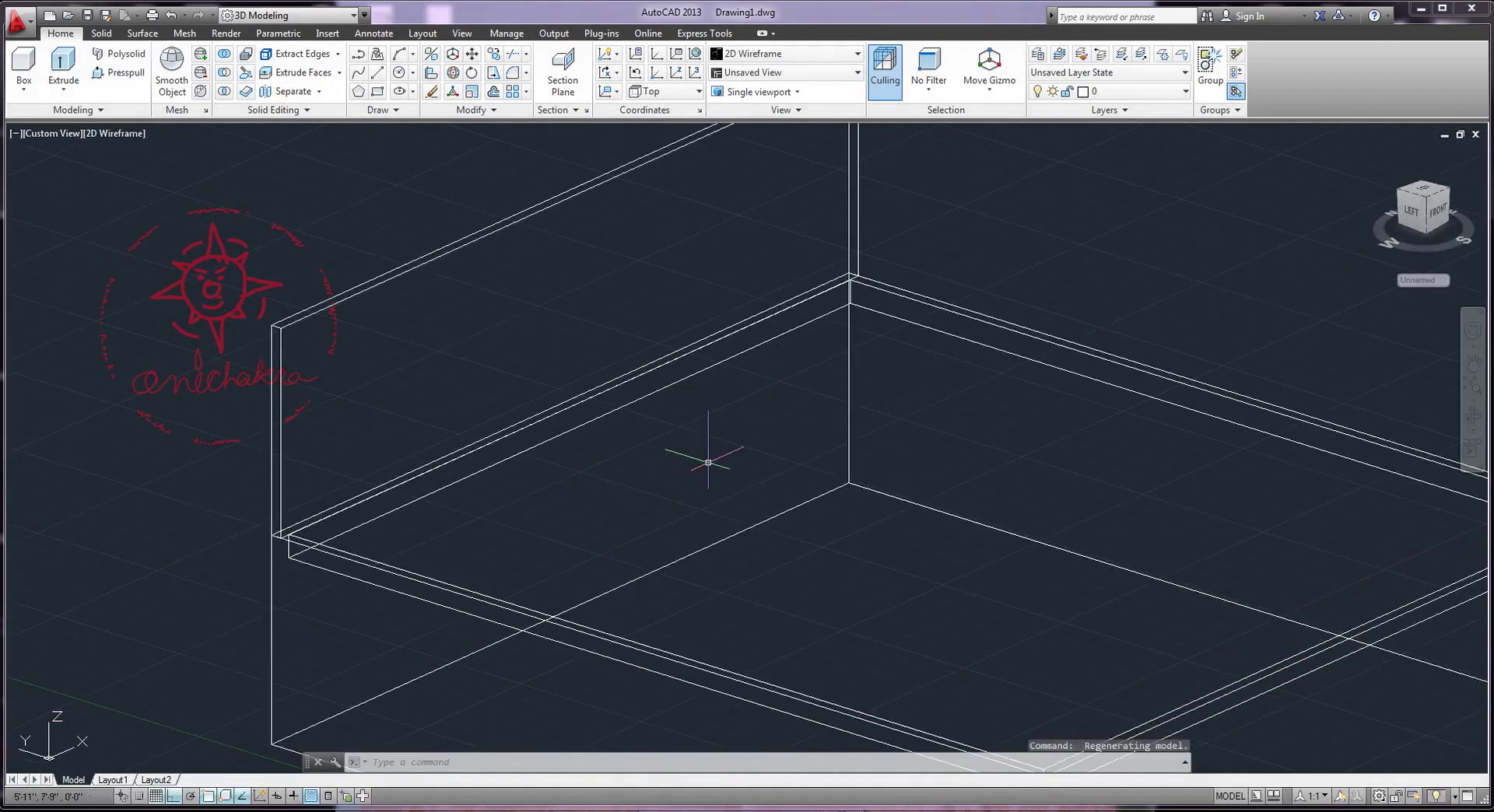
{"action": "scroll", "coordinate": [704, 459], "scroll_direction": "down", "scroll_amount": 3}
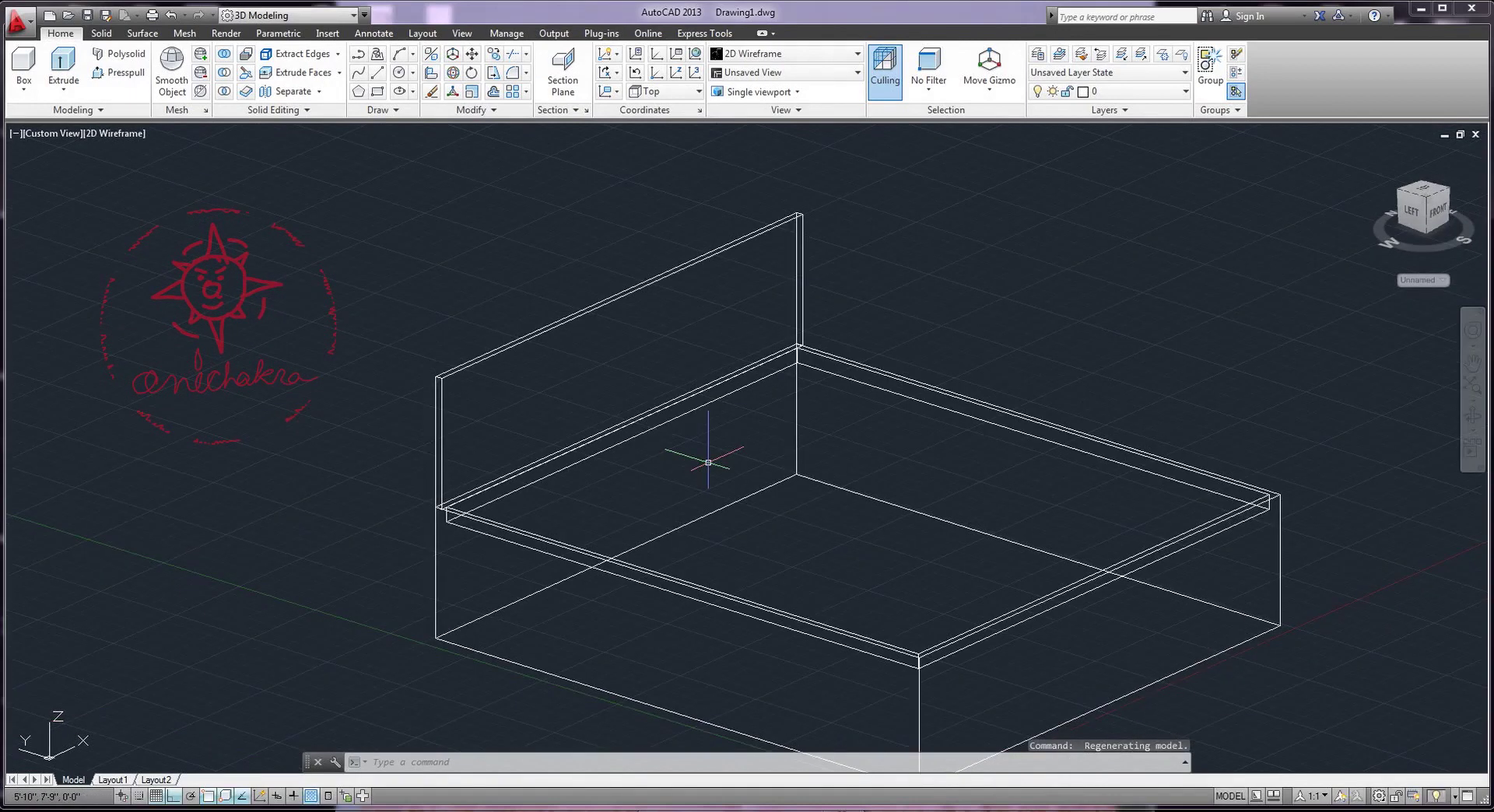
{"action": "key", "text": "ctrl+z"}
{"action": "key", "text": "ctrl+z"}
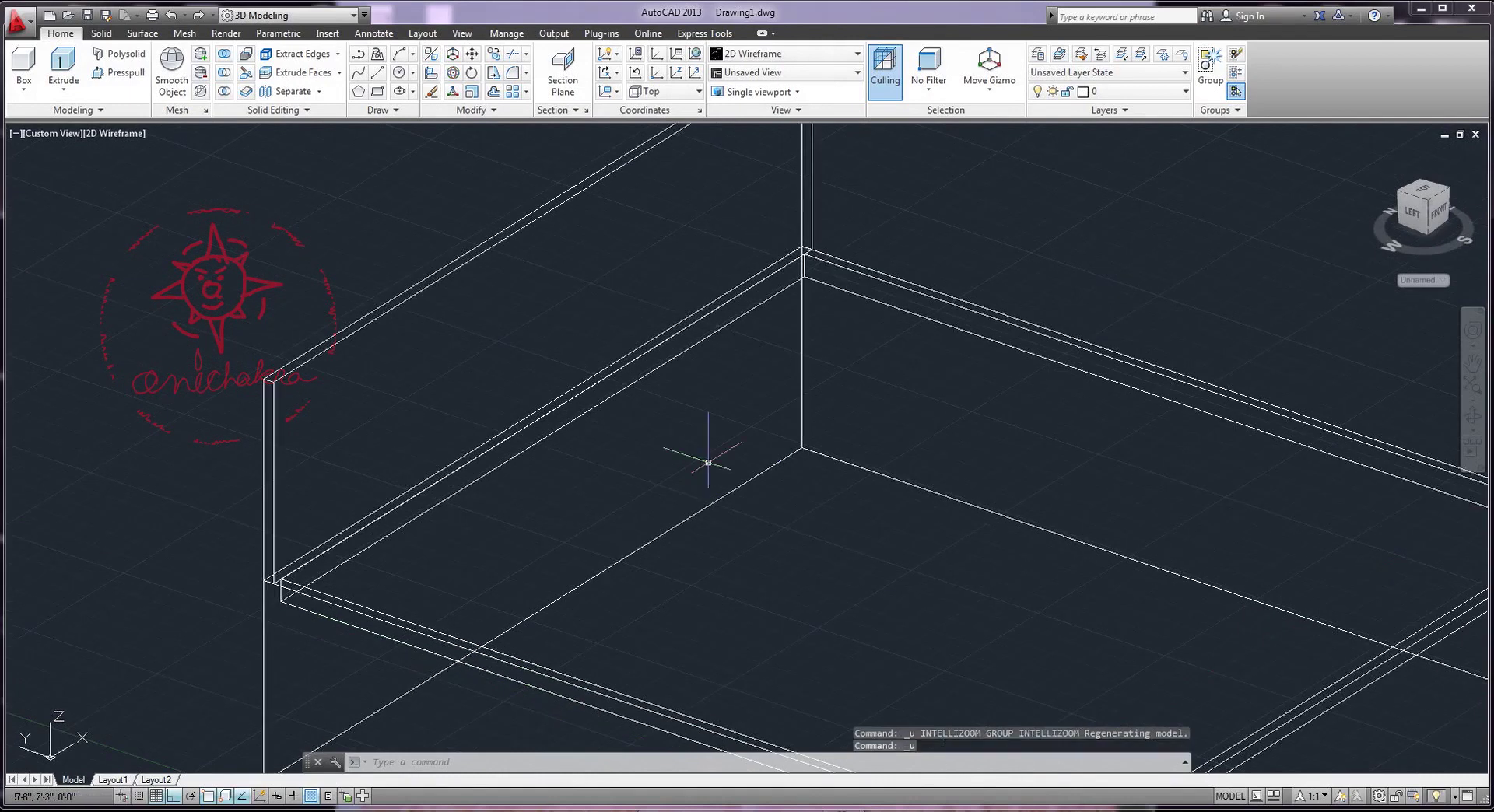
{"action": "key", "text": "ctrl+z"}
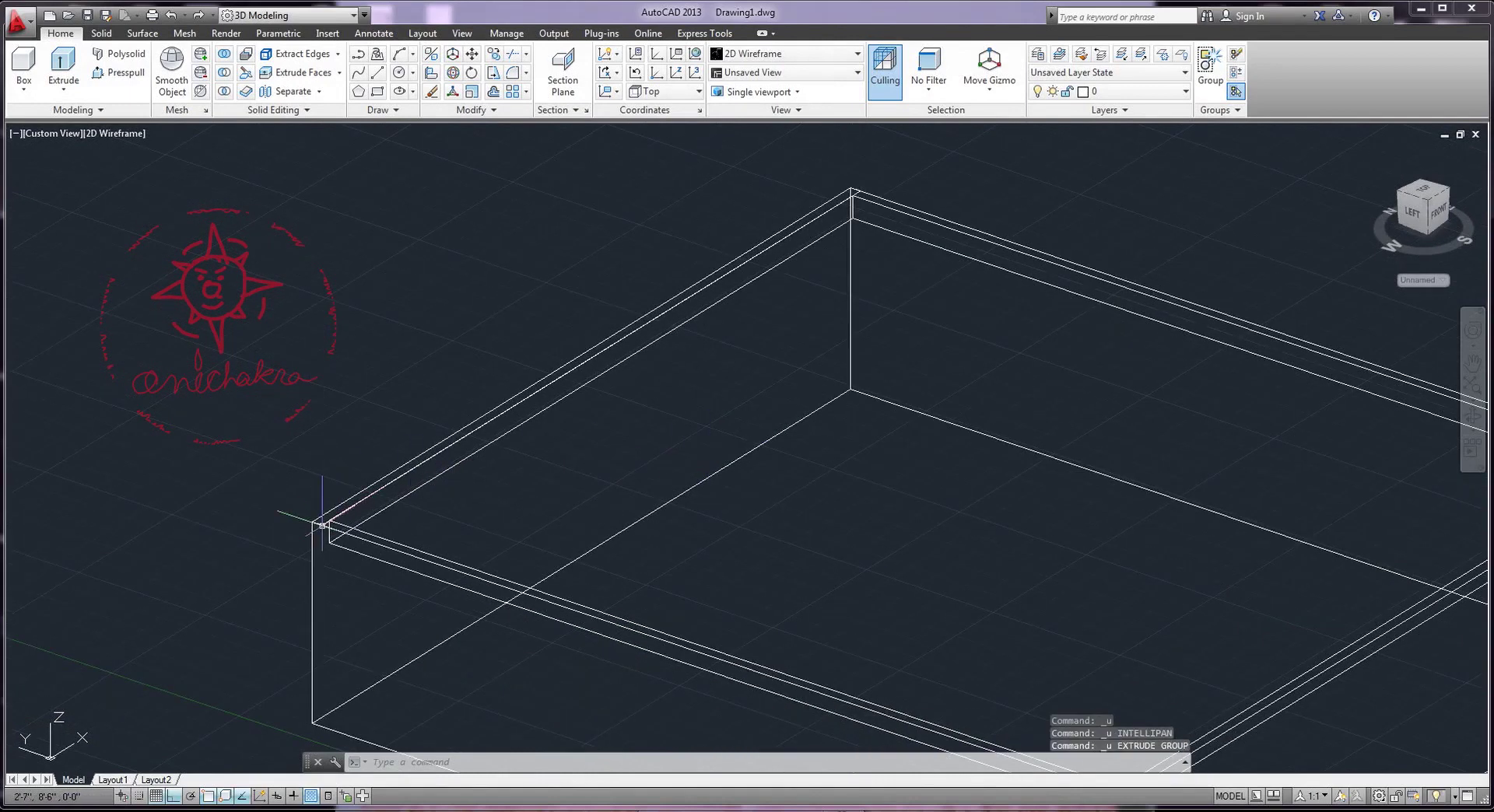
{"action": "left_click", "coordinate": [63, 70]}
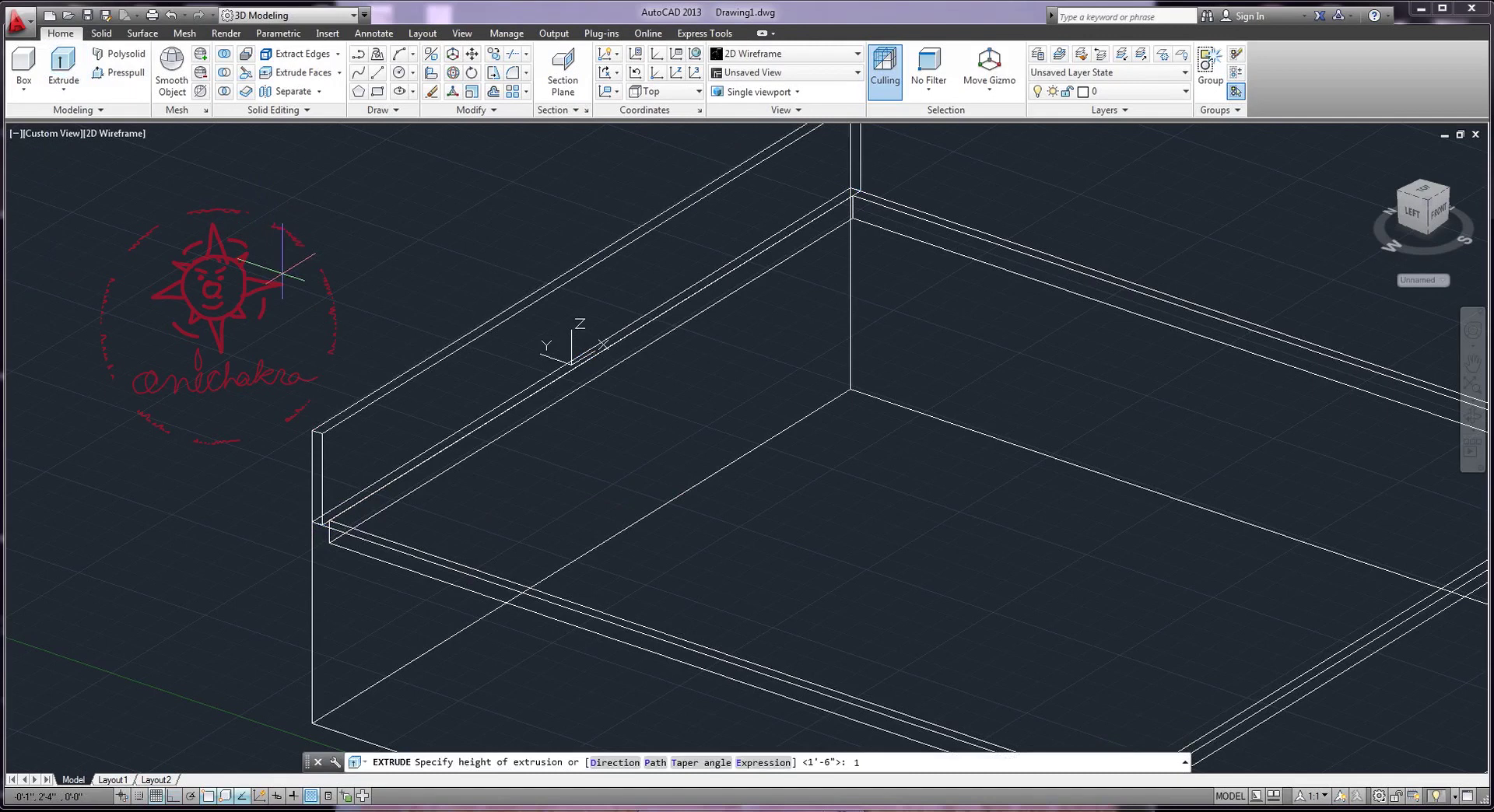
{"action": "key", "text": "Return"}
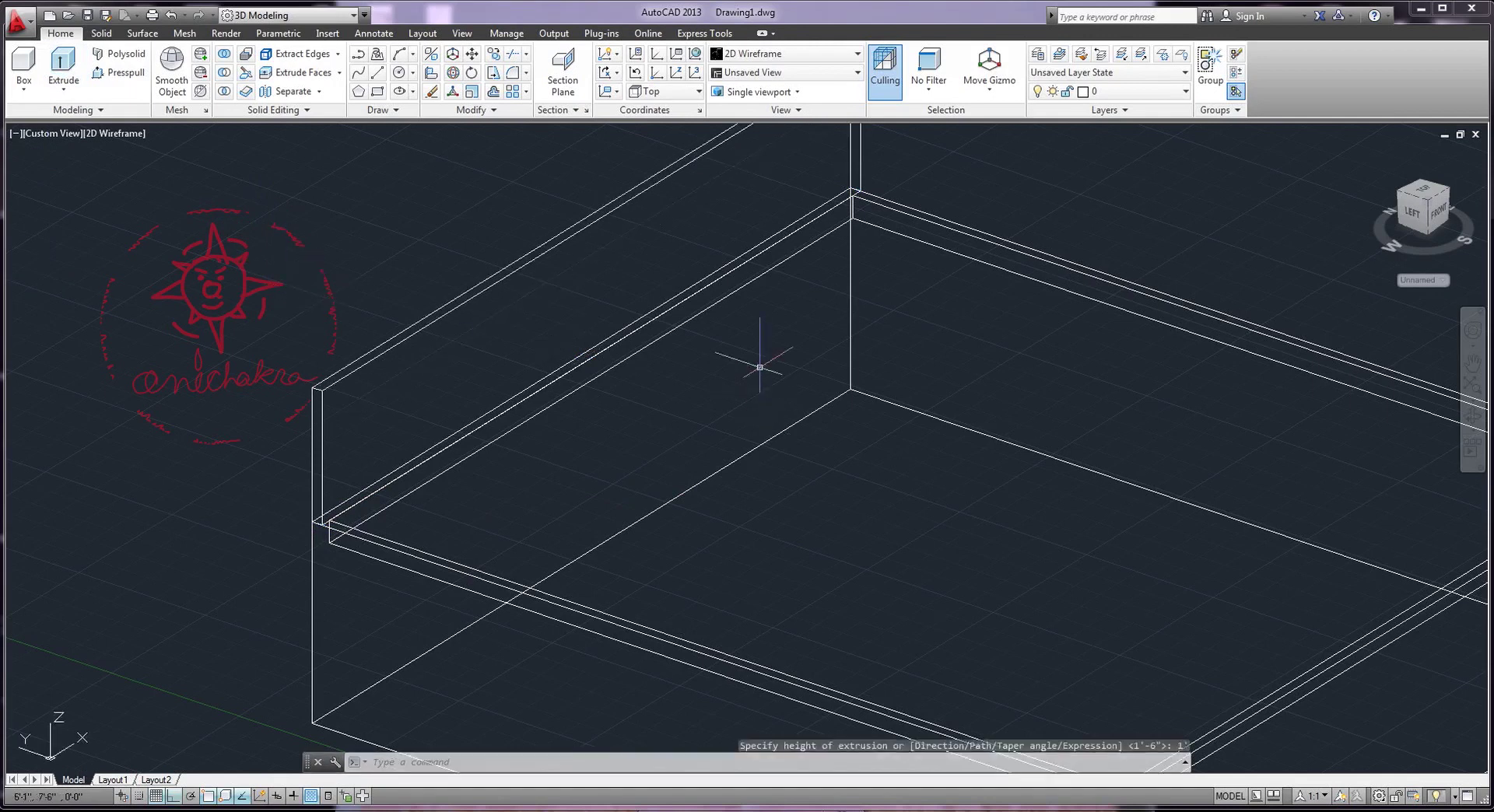
{"action": "scroll", "coordinate": [703, 392], "scroll_direction": "down", "scroll_amount": 4}
{"action": "middle_click_drag", "start_coordinate": [811, 398], "coordinate": [770, 398], "text": "shift"}
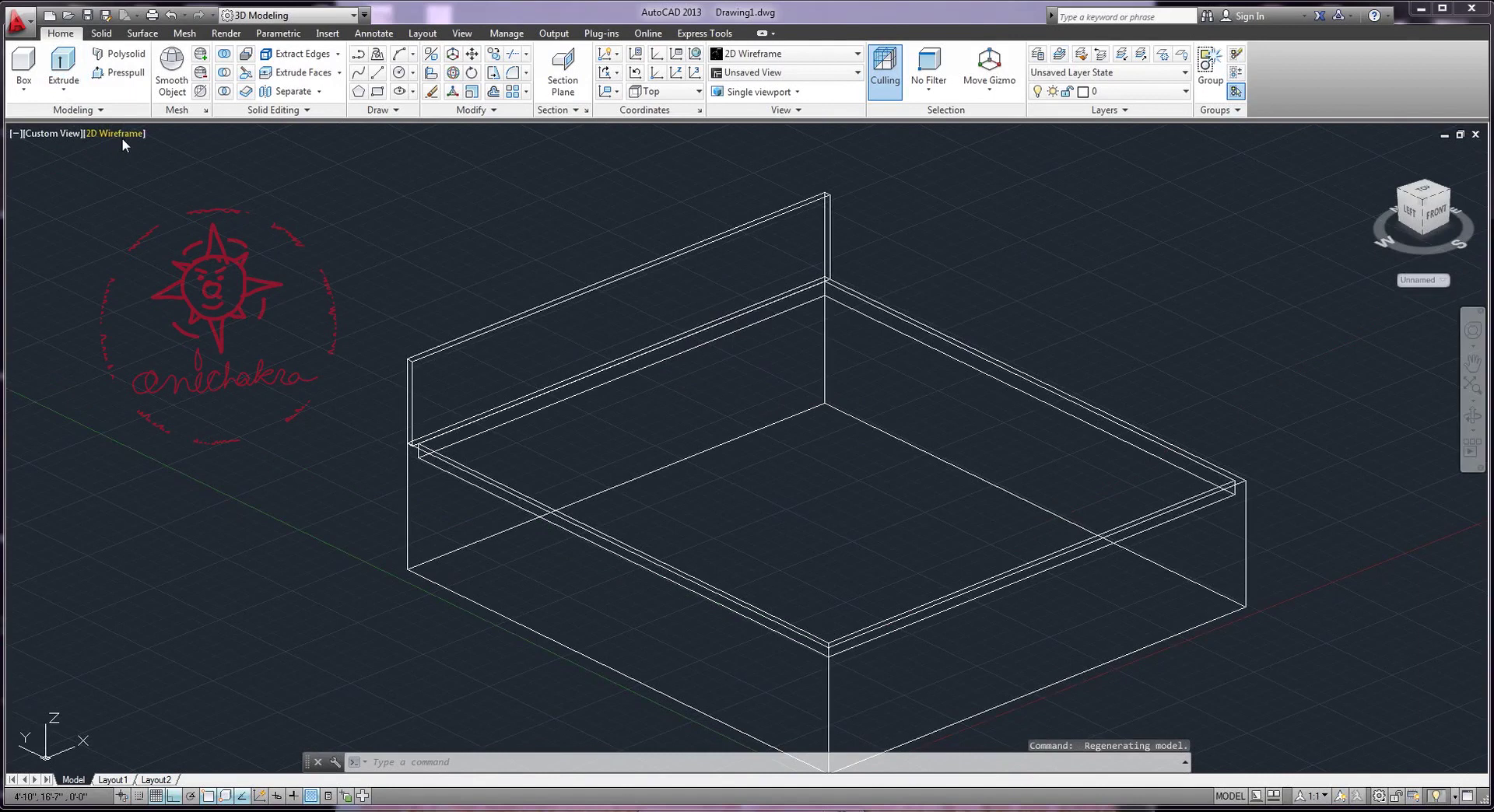
Switch to the Top view in 2D Wireframe and pan the frame into place
{"action": "left_click", "coordinate": [117, 133]}
{"action": "left_click", "coordinate": [189, 244]}
{"action": "mouse_move", "coordinate": [808, 356]}
{"action": "middle_mouse_down"}
{"action": "mouse_move", "coordinate": [606, 344]}
{"action": "mouse_move", "coordinate": [774, 300]}
{"action": "mouse_move", "coordinate": [544, 334]}
{"action": "middle_mouse_up"}
{"action": "left_click", "coordinate": [51, 135]}
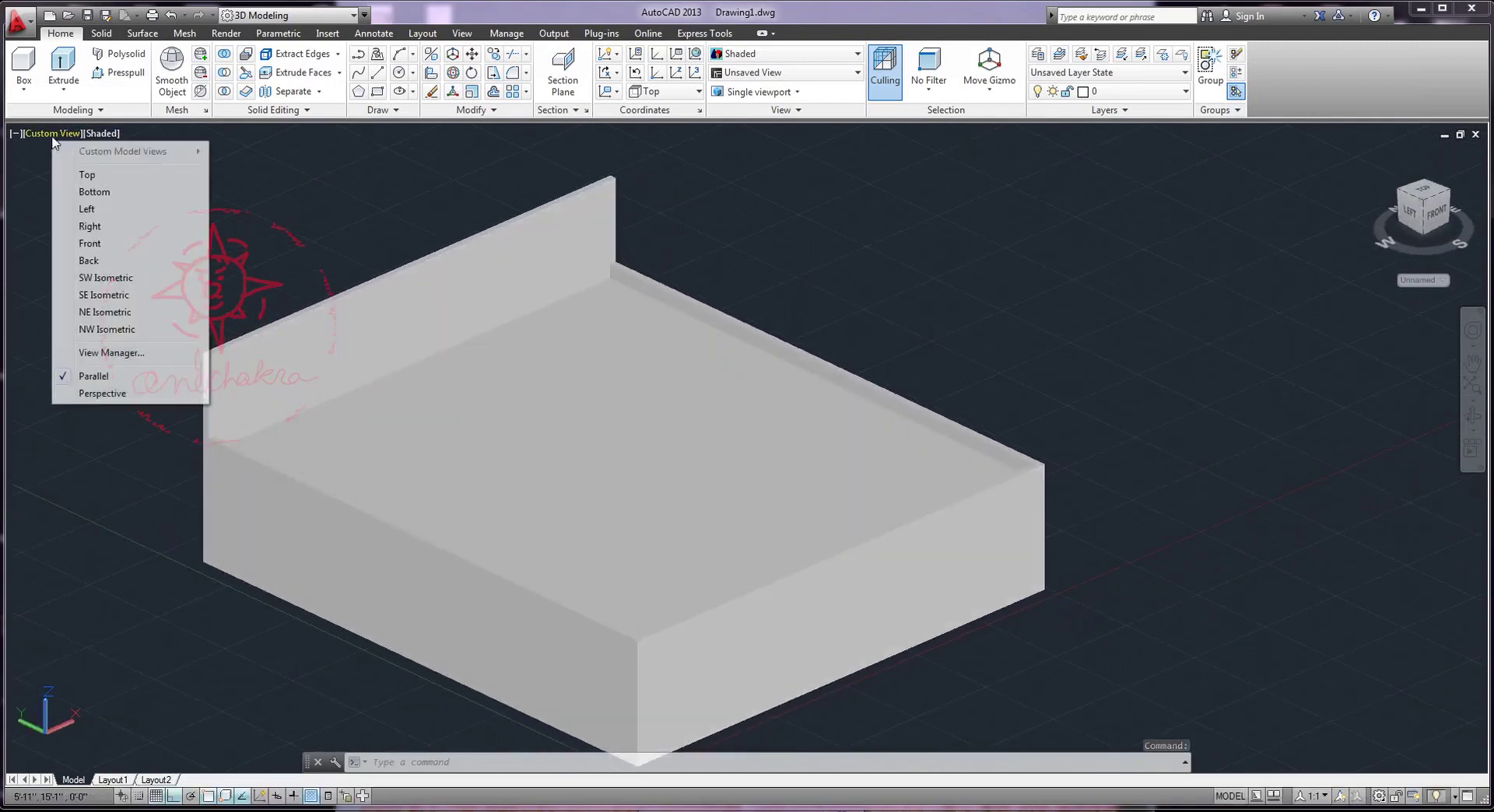
{"action": "left_click", "coordinate": [99, 177]}
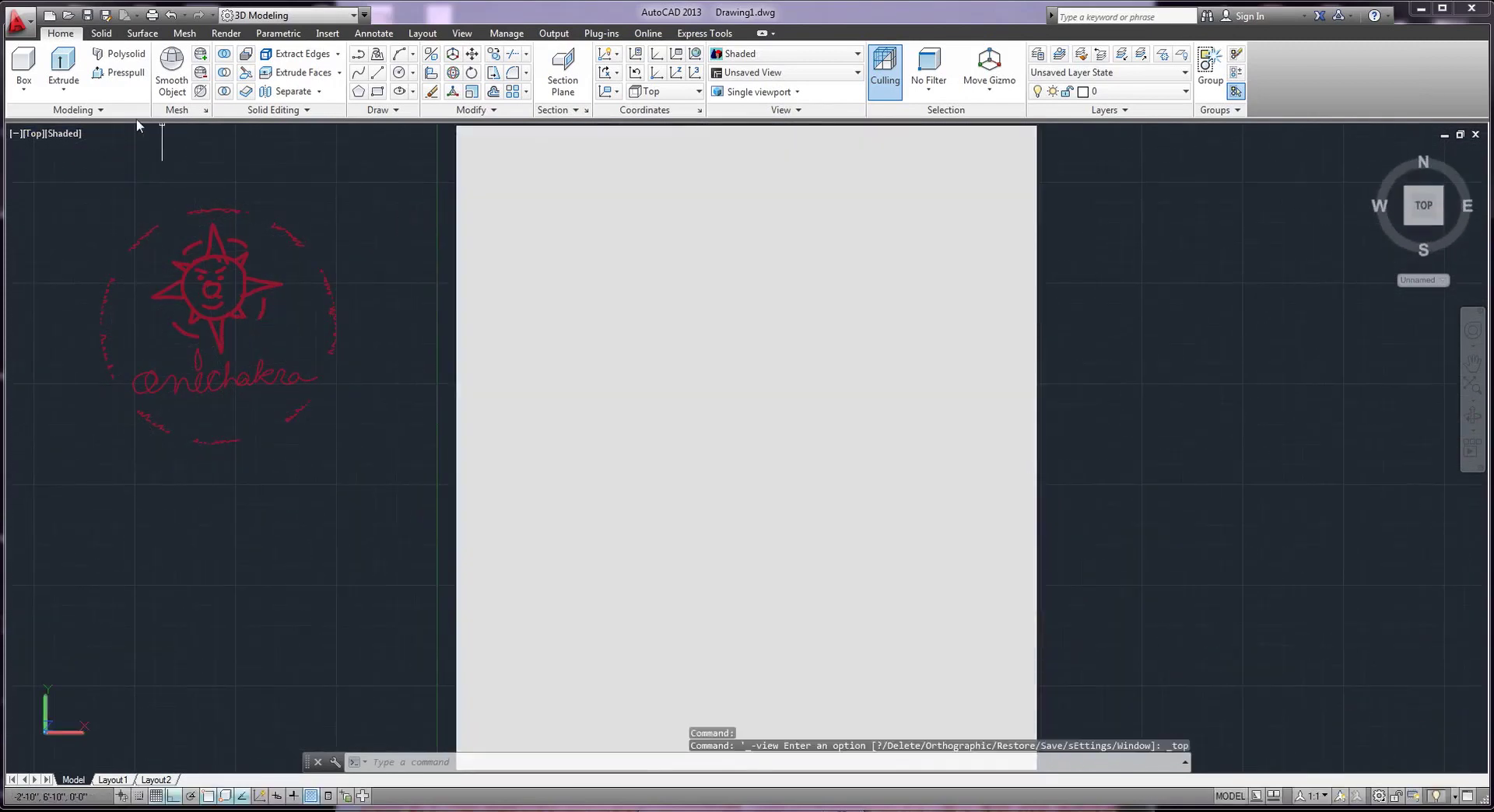
{"action": "left_click", "coordinate": [59, 134]}
{"action": "left_click", "coordinate": [109, 167]}
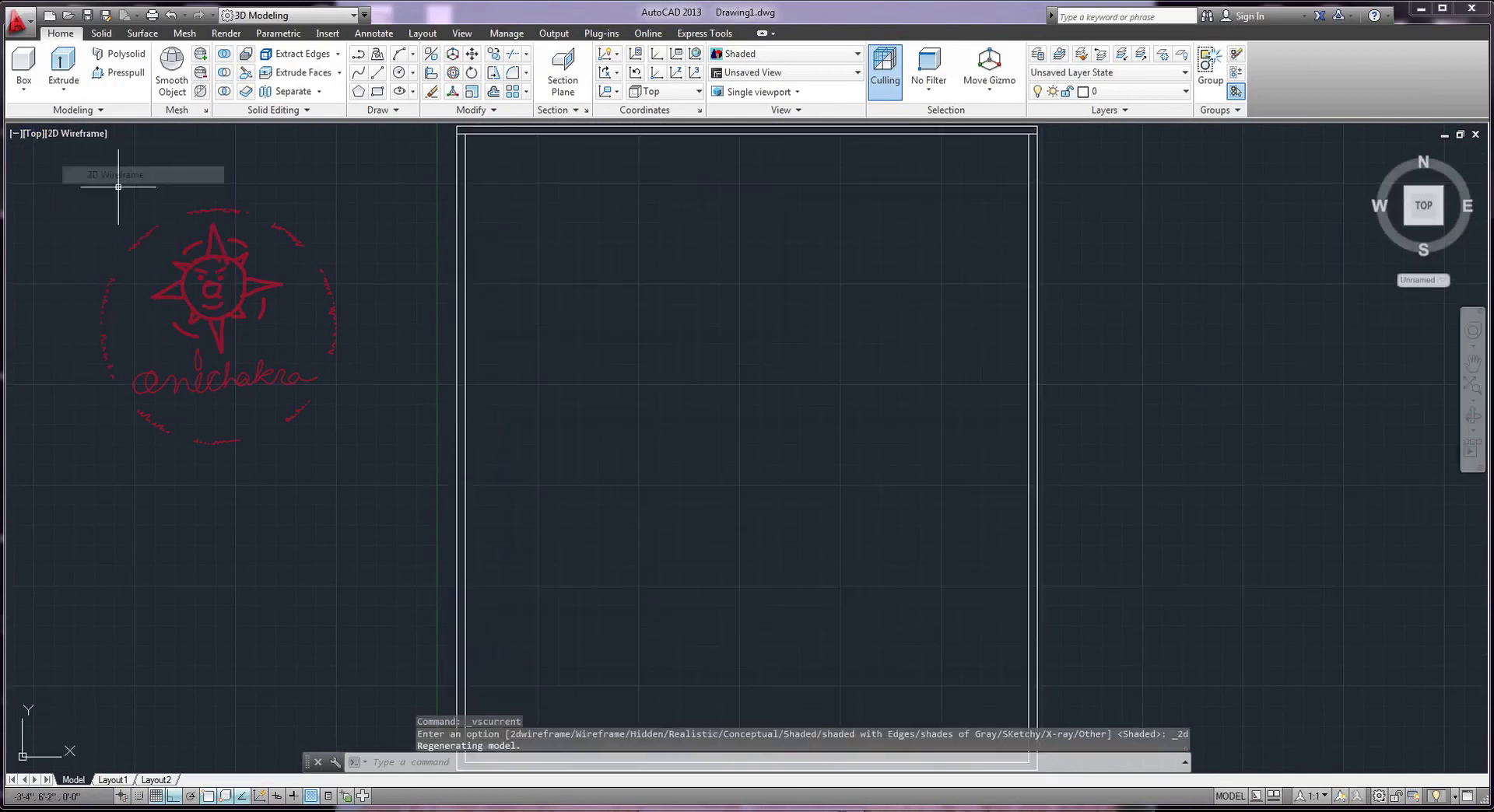
{"action": "scroll", "coordinate": [635, 318], "scroll_direction": "down", "scroll_amount": 2}
{"action": "middle_click_drag", "start_coordinate": [636, 330], "coordinate": [590, 336]}
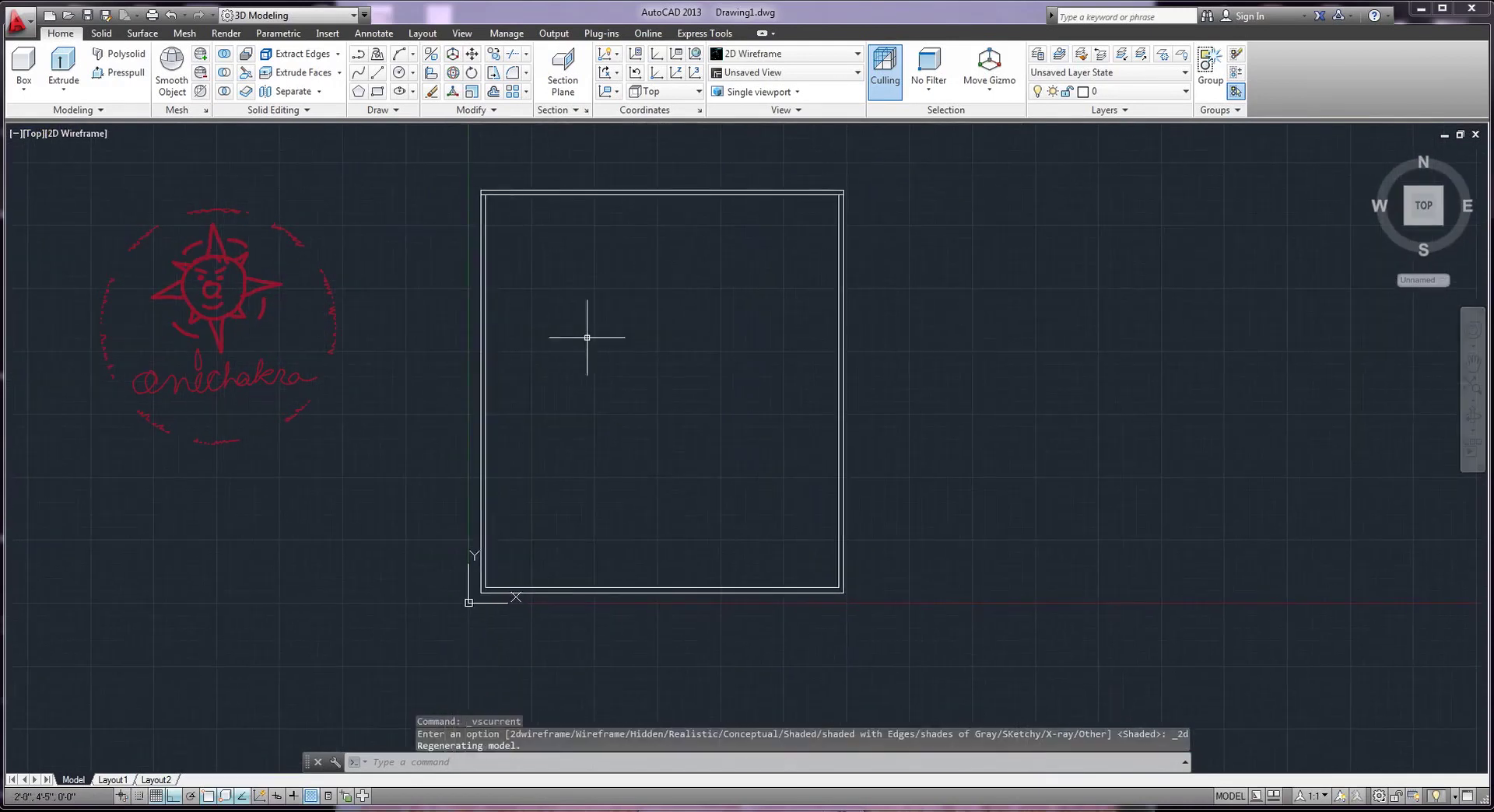
Start a polyline at the frame's inner corner and fix the top-right corner
{"action": "left_click", "coordinate": [358, 72]}
{"action": "mouse_move", "coordinate": [533, 237]}
{"action": "middle_mouse_down"}
{"action": "mouse_move", "coordinate": [403, 257]}
{"action": "mouse_move", "coordinate": [266, 318]}
{"action": "middle_mouse_up"}
{"action": "scroll", "coordinate": [403, 257], "scroll_direction": "up", "scroll_amount": 5}
{"action": "scroll", "coordinate": [407, 254], "scroll_direction": "up", "scroll_amount": 4}
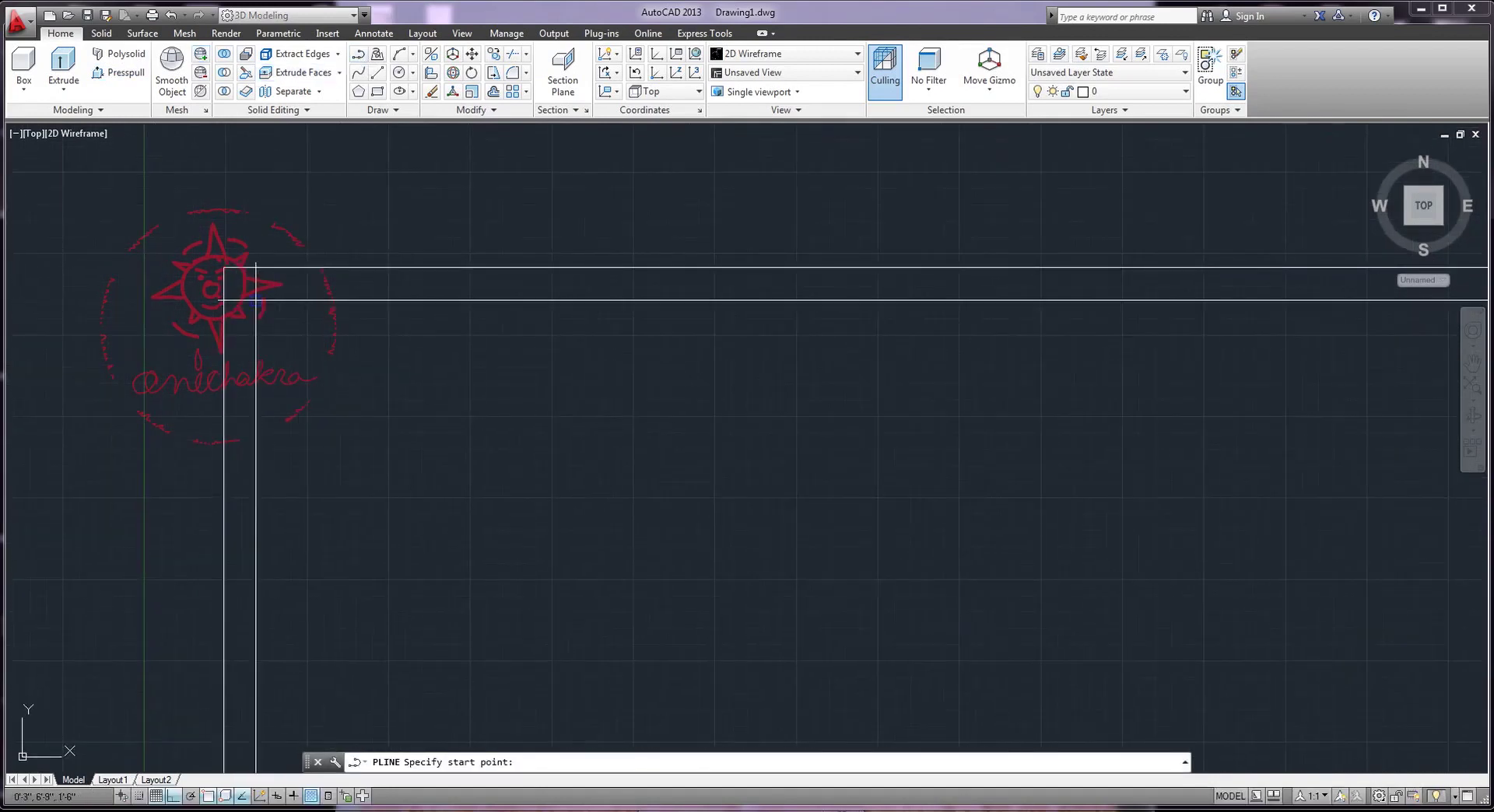
{"action": "left_click", "coordinate": [255, 300]}
{"action": "scroll", "coordinate": [1150, 416], "scroll_direction": "down", "scroll_amount": 2}
{"action": "middle_click_drag", "start_coordinate": [1240, 423], "coordinate": [576, 356]}
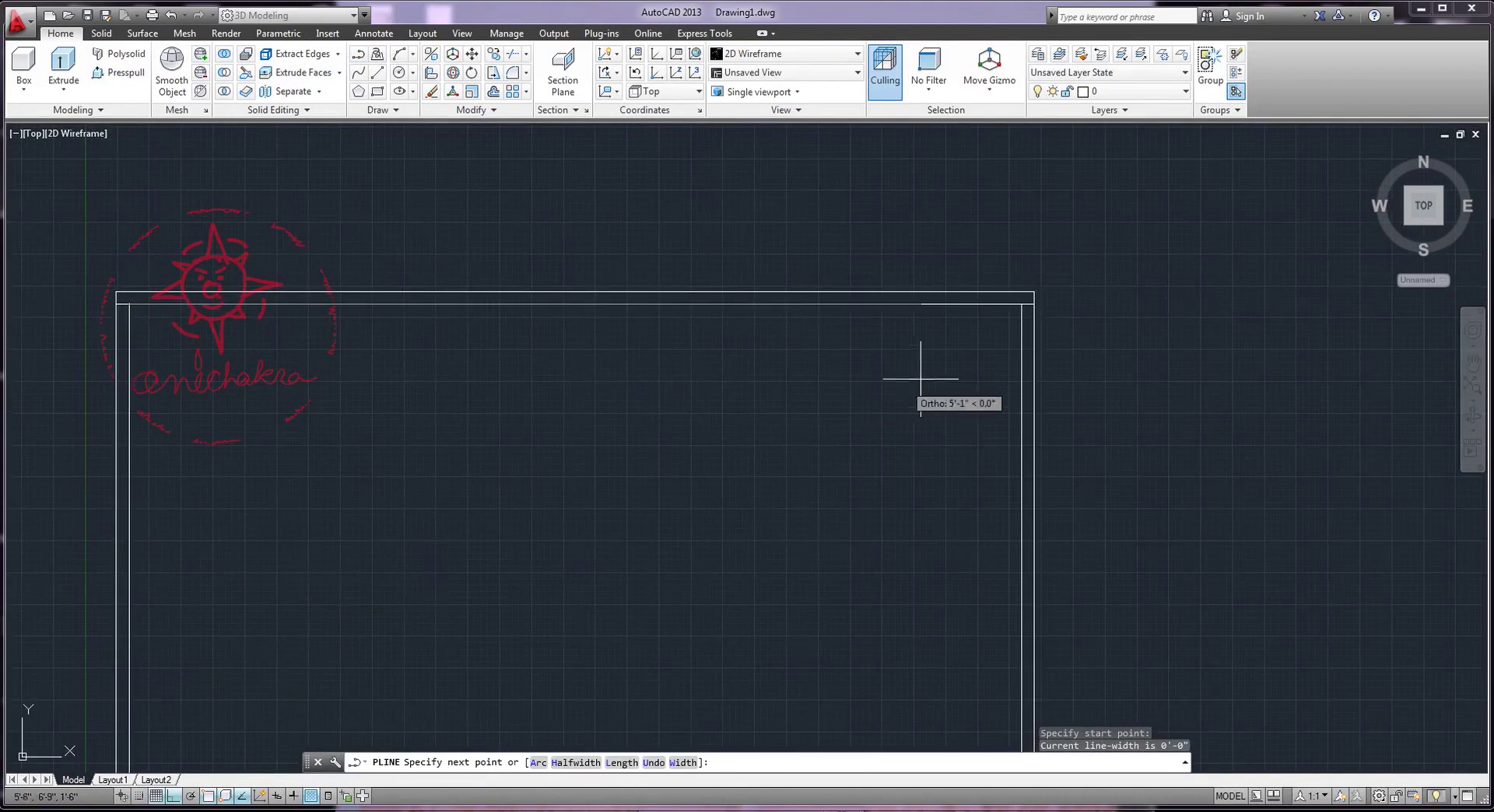
{"action": "left_click", "coordinate": [1021, 303]}
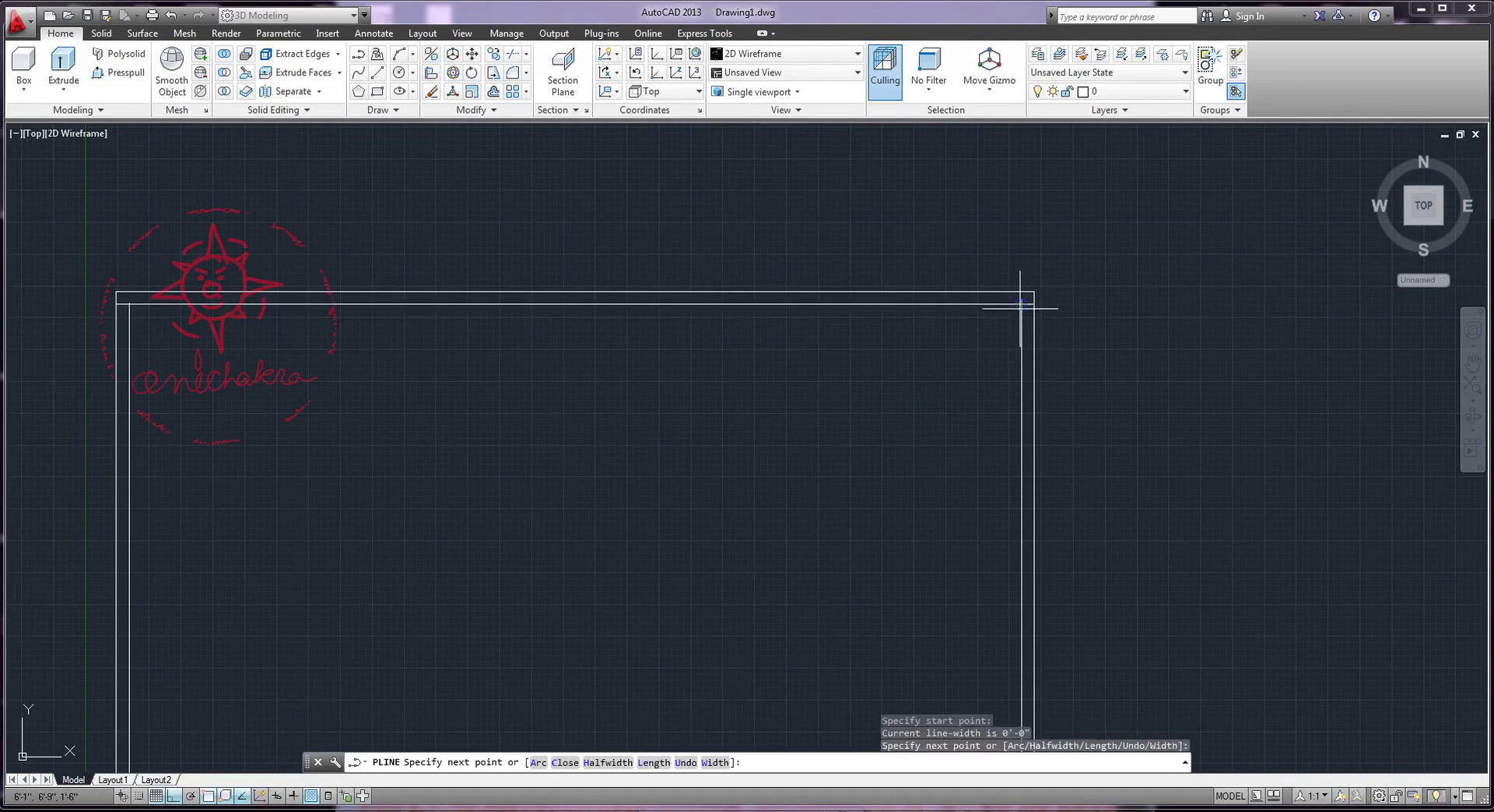
Add the lower-right and remaining inner corners, then close the polyline outline
{"action": "scroll", "coordinate": [987, 533], "scroll_direction": "down", "scroll_amount": 4}
{"action": "scroll", "coordinate": [1010, 426], "scroll_direction": "down", "scroll_amount": 4}
{"action": "scroll", "coordinate": [789, 506], "scroll_direction": "up", "scroll_amount": 3}
{"action": "scroll", "coordinate": [770, 493], "scroll_direction": "up", "scroll_amount": 3}
{"action": "left_click", "coordinate": [771, 491]}
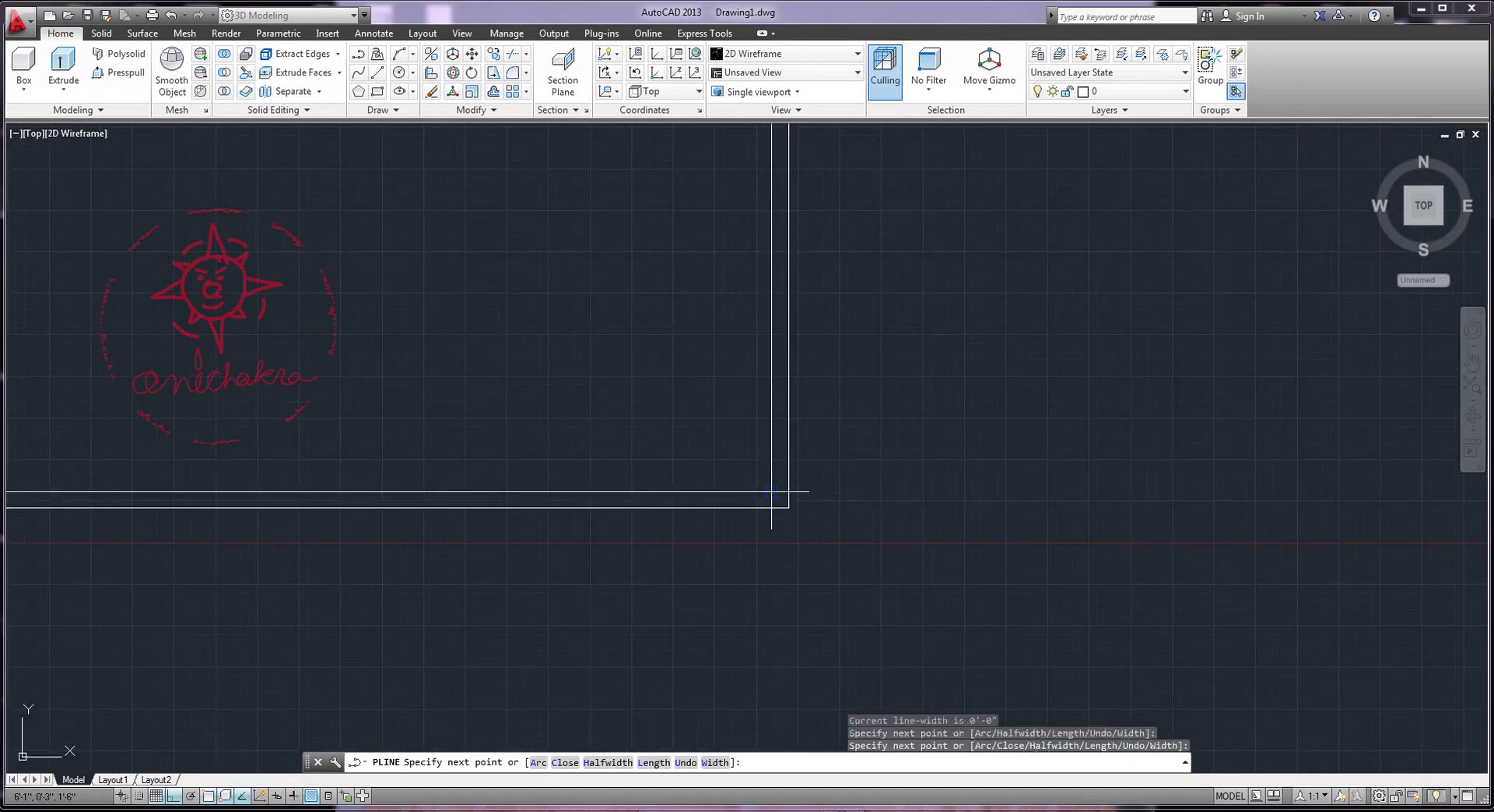
{"action": "middle_click_drag", "start_coordinate": [190, 494], "coordinate": [856, 507]}
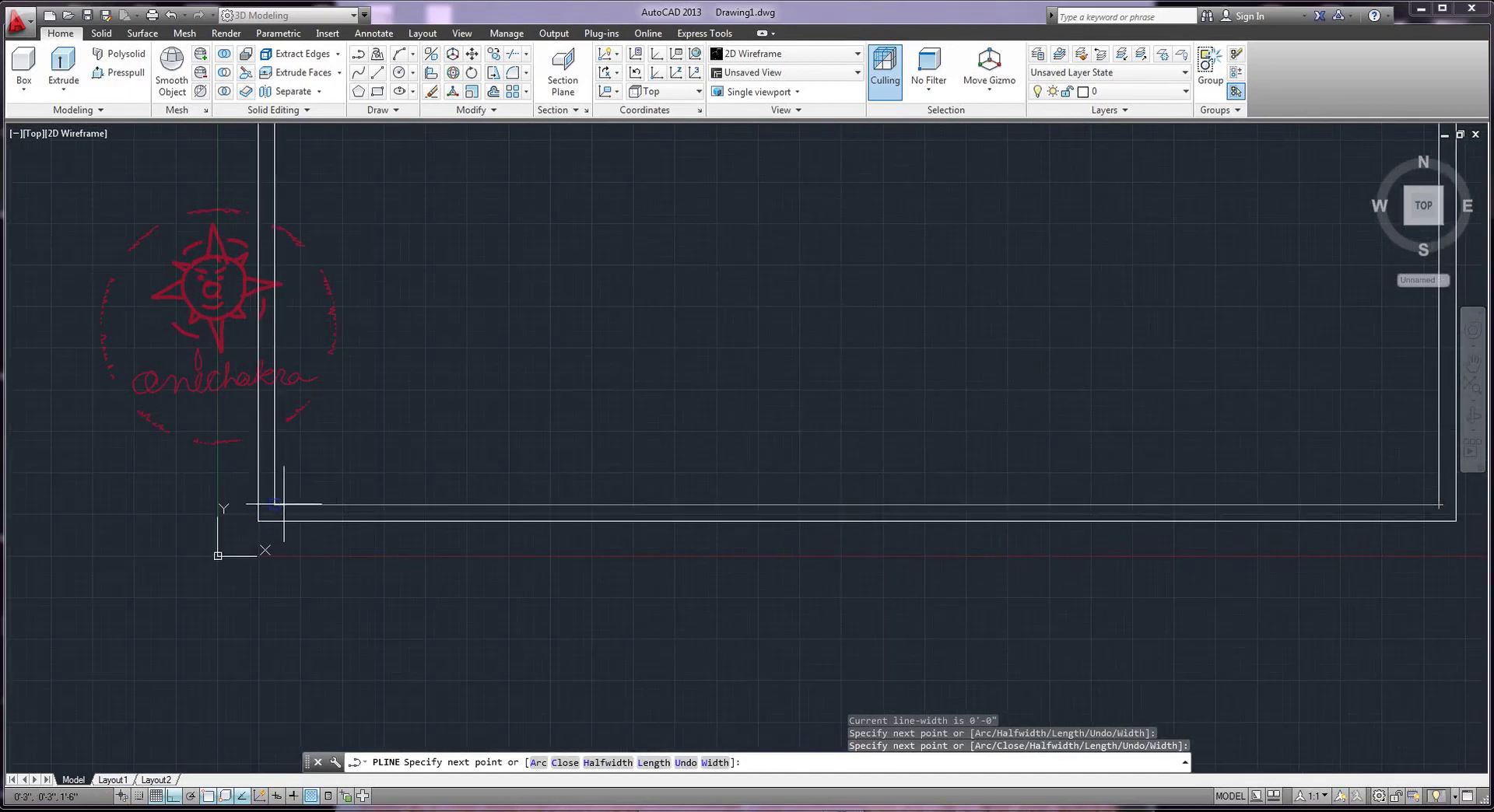
{"action": "left_click", "coordinate": [274, 504]}
{"action": "scroll", "coordinate": [284, 347], "scroll_direction": "down", "scroll_amount": 2}
{"action": "scroll", "coordinate": [300, 428], "scroll_direction": "down", "scroll_amount": 1}
{"action": "middle_click_drag", "start_coordinate": [323, 323], "coordinate": [310, 347]}
{"action": "middle_click_drag", "start_coordinate": [306, 187], "coordinate": [311, 360]}
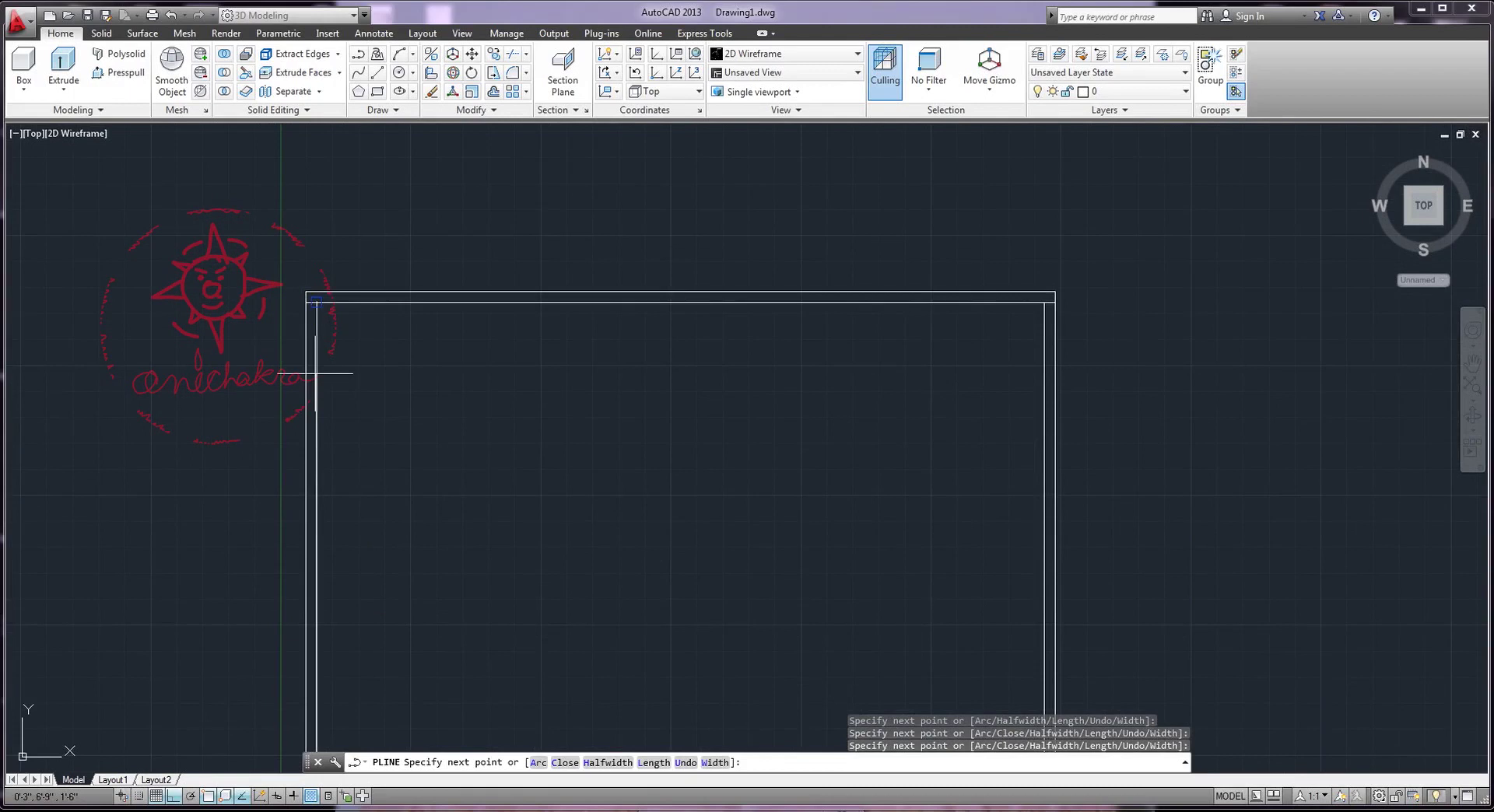
{"action": "type", "text": "c"}
{"action": "key", "text": "Return"}
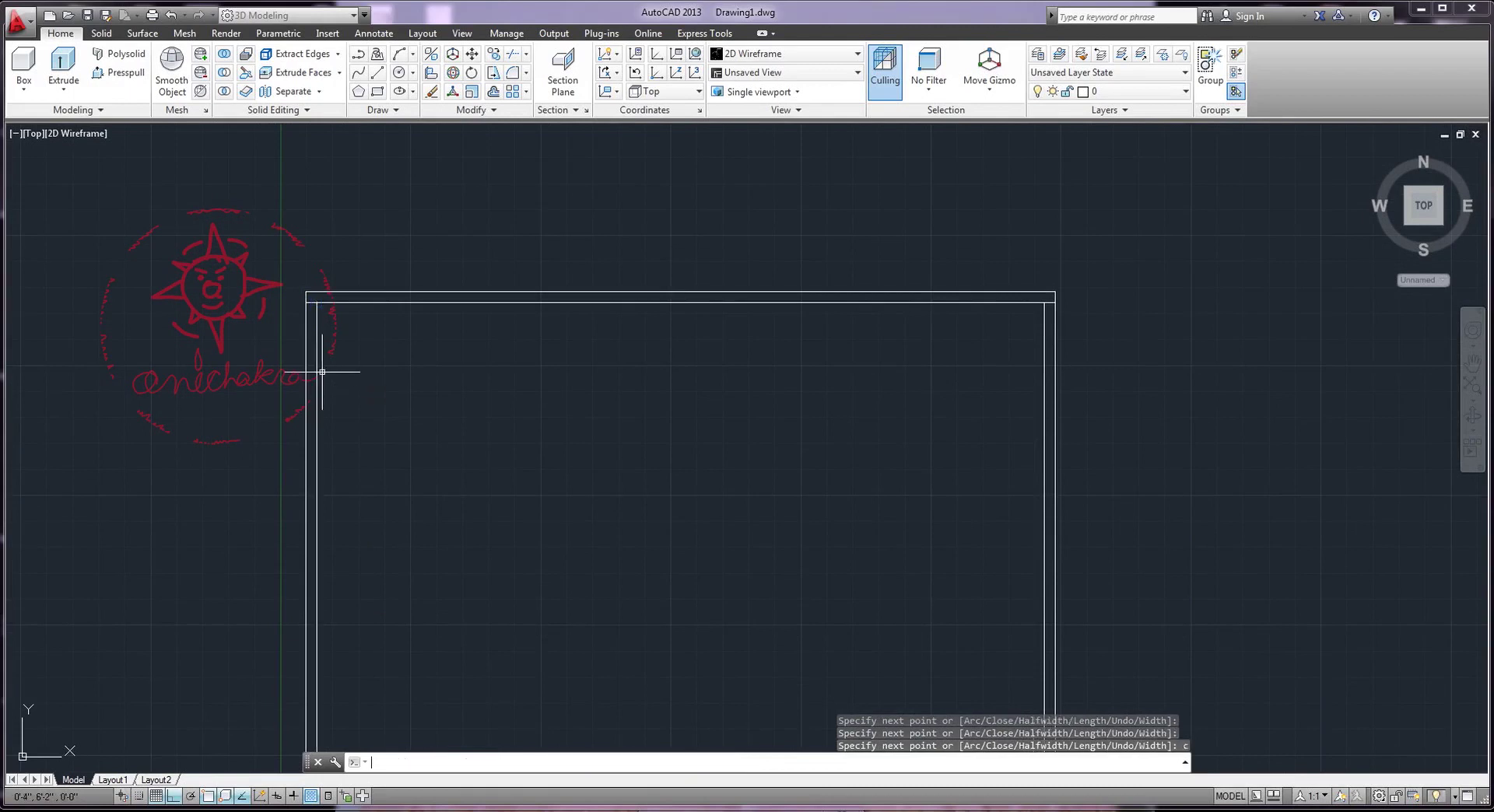
Orbit from the flat top view into a 3D view of the bed
{"action": "mouse_move", "coordinate": [562, 399]}
{"action": "middle_mouse_down", "text": "shift"}
{"action": "mouse_move", "coordinate": [651, 317]}
{"action": "mouse_move", "coordinate": [784, 372]}
{"action": "mouse_move", "coordinate": [740, 323]}
{"action": "mouse_move", "coordinate": [682, 469]}
{"action": "middle_mouse_up", "text": "shift"}
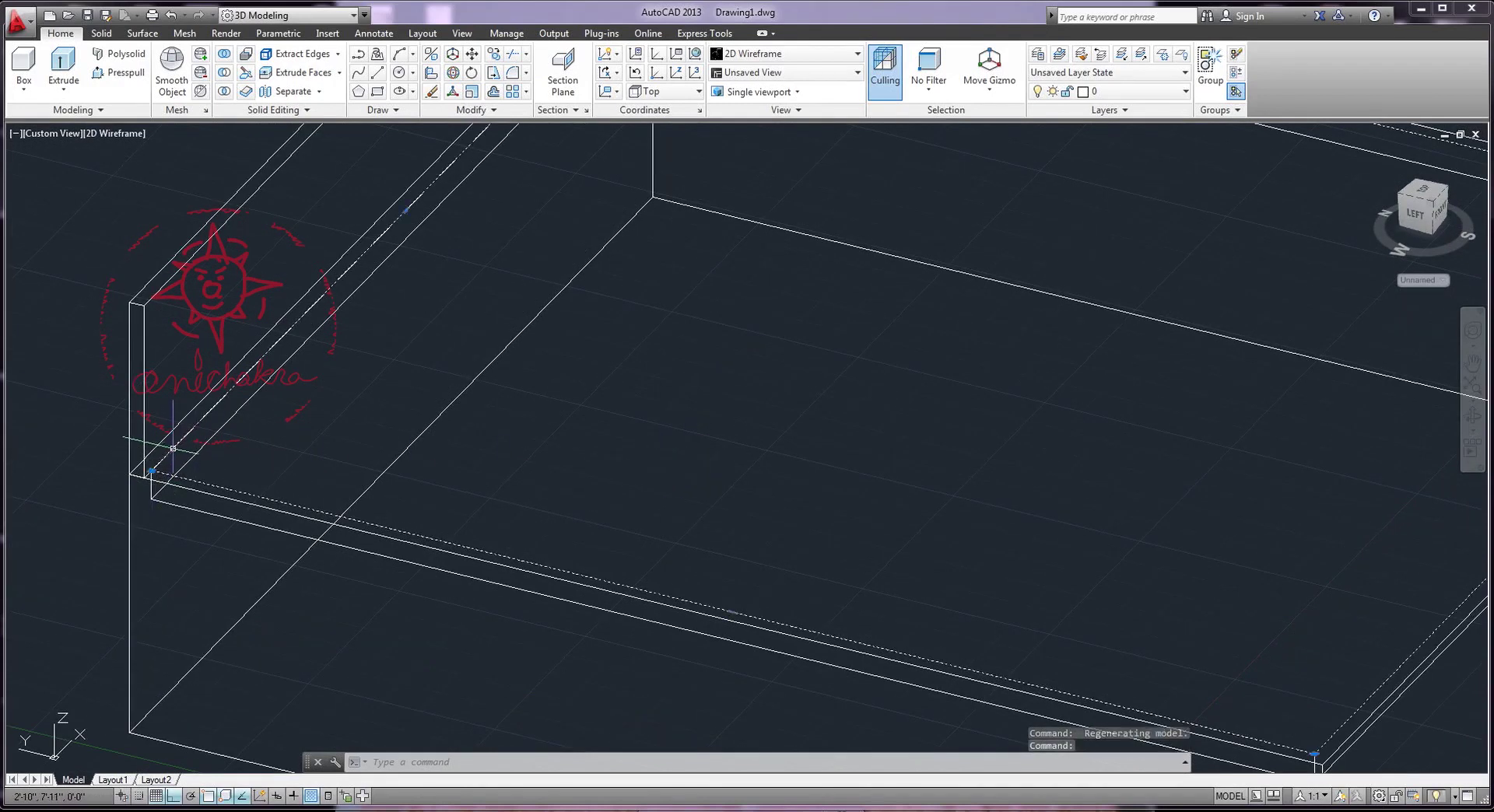
{"action": "scroll", "coordinate": [513, 443], "scroll_direction": "down", "scroll_amount": 4}
{"action": "middle_click_drag", "start_coordinate": [866, 483], "coordinate": [873, 480], "text": "shift"}
{"action": "scroll", "coordinate": [914, 490], "scroll_direction": "up", "scroll_amount": 3}
{"action": "scroll", "coordinate": [894, 451], "scroll_direction": "up", "scroll_amount": 3}
{"action": "scroll", "coordinate": [958, 516], "scroll_direction": "down", "scroll_amount": 2}
{"action": "scroll", "coordinate": [911, 505], "scroll_direction": "up", "scroll_amount": 2}
{"action": "scroll", "coordinate": [930, 490], "scroll_direction": "up", "scroll_amount": 1}
{"action": "scroll", "coordinate": [918, 483], "scroll_direction": "down", "scroll_amount": 3}
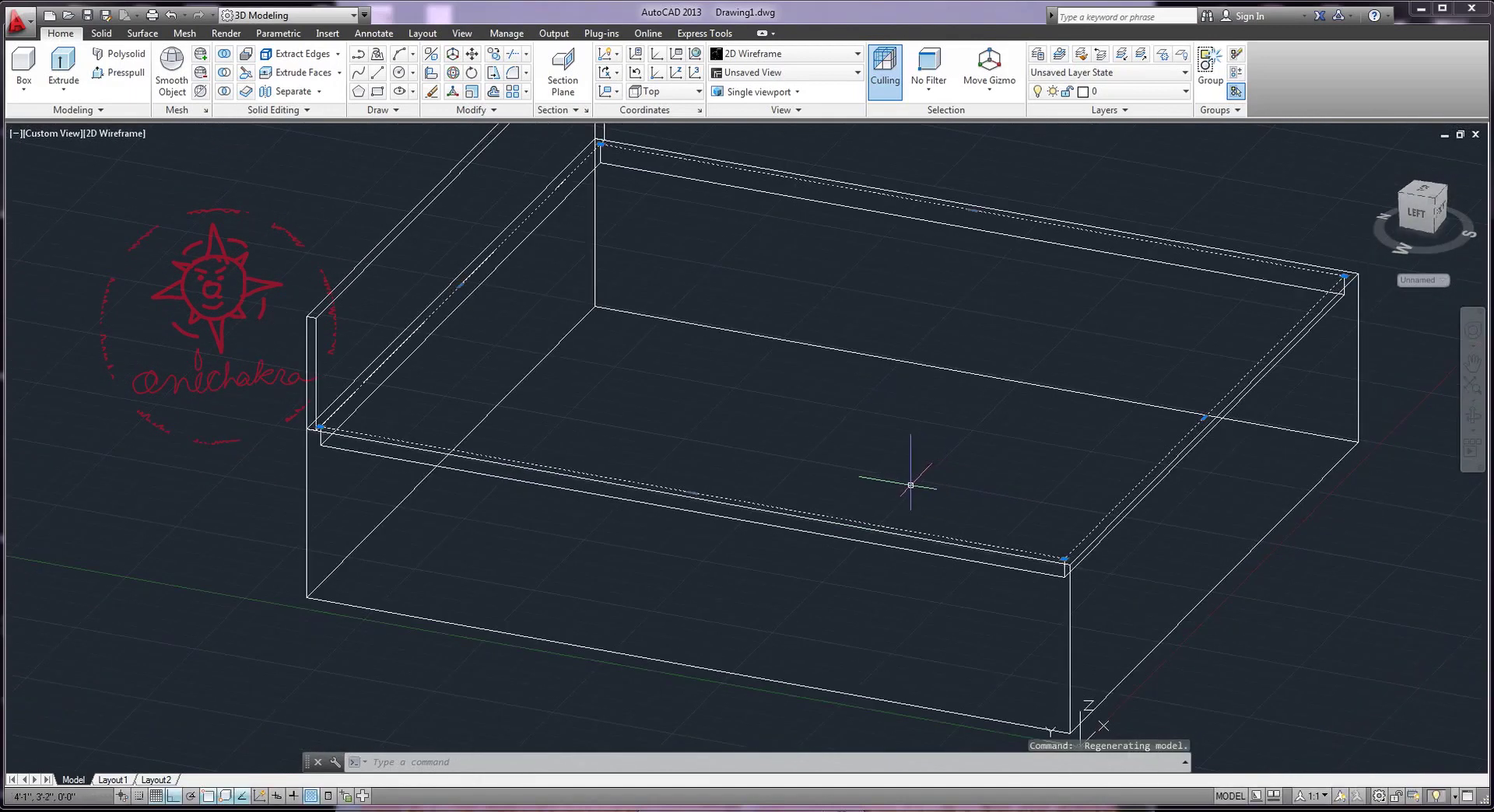
{"action": "scroll", "coordinate": [778, 467], "scroll_direction": "up", "scroll_amount": 2}
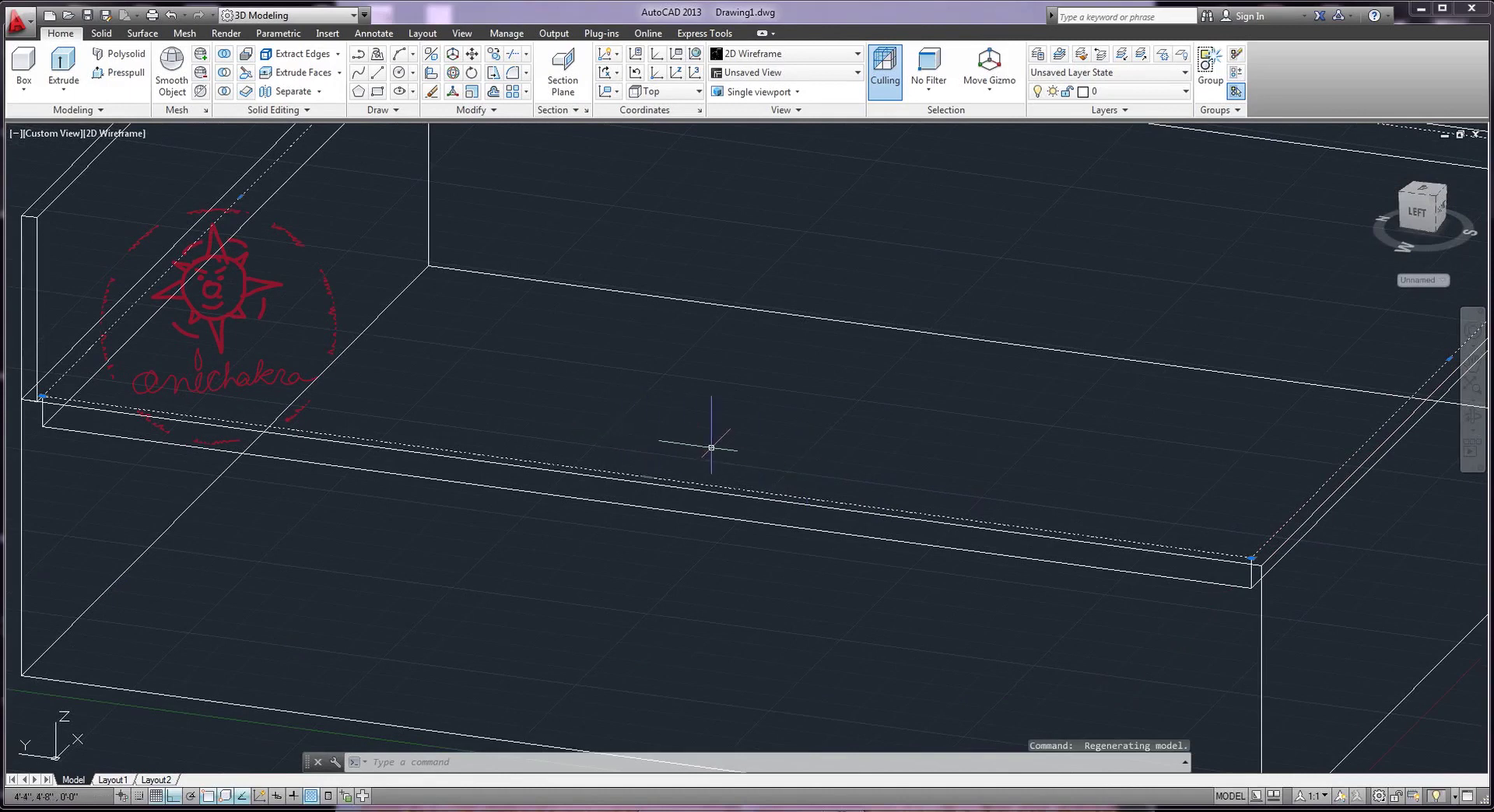
{"action": "scroll", "coordinate": [544, 365], "scroll_direction": "down", "scroll_amount": 2}
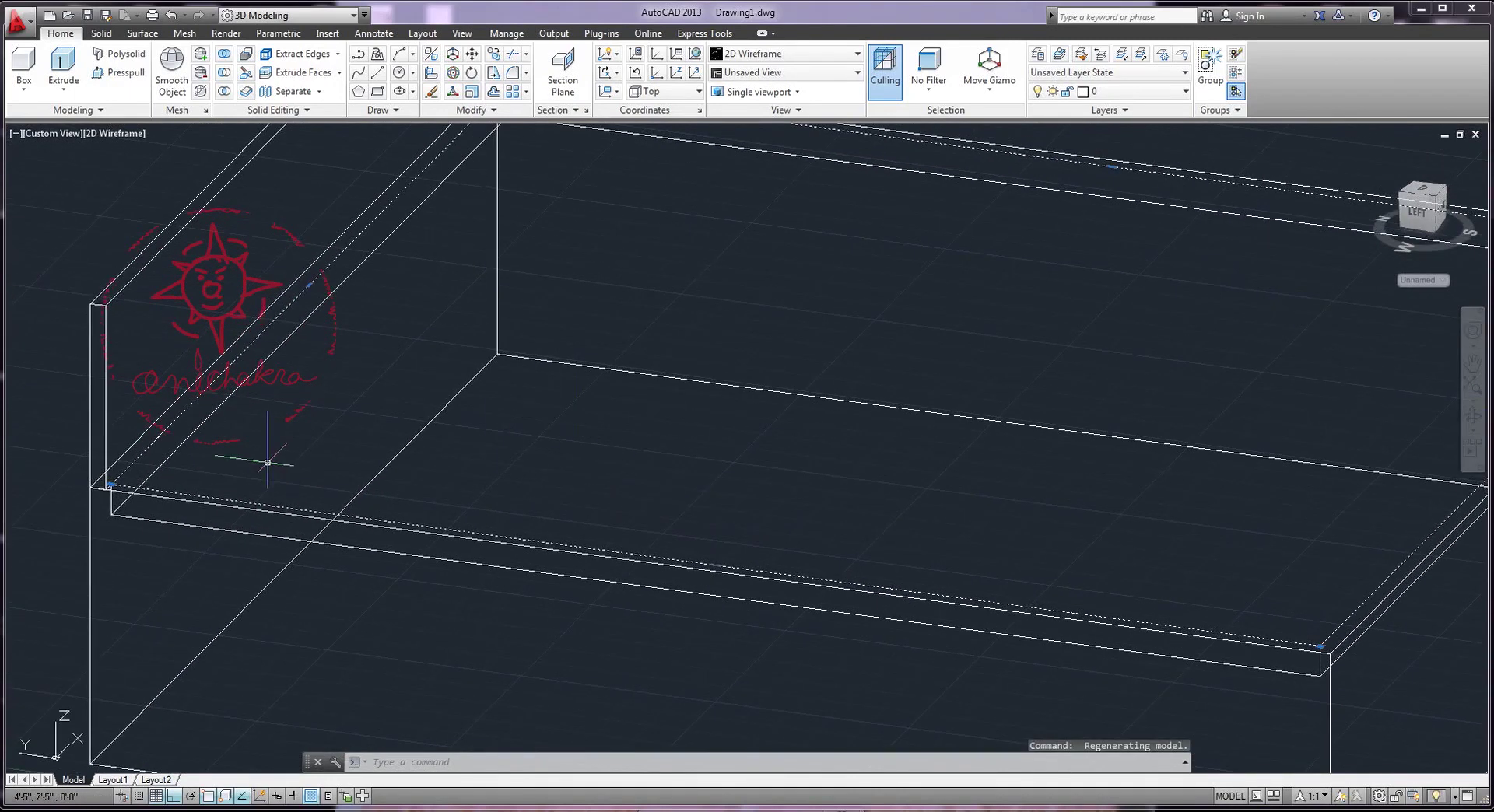
{"action": "scroll", "coordinate": [572, 357], "scroll_direction": "up", "scroll_amount": 2}
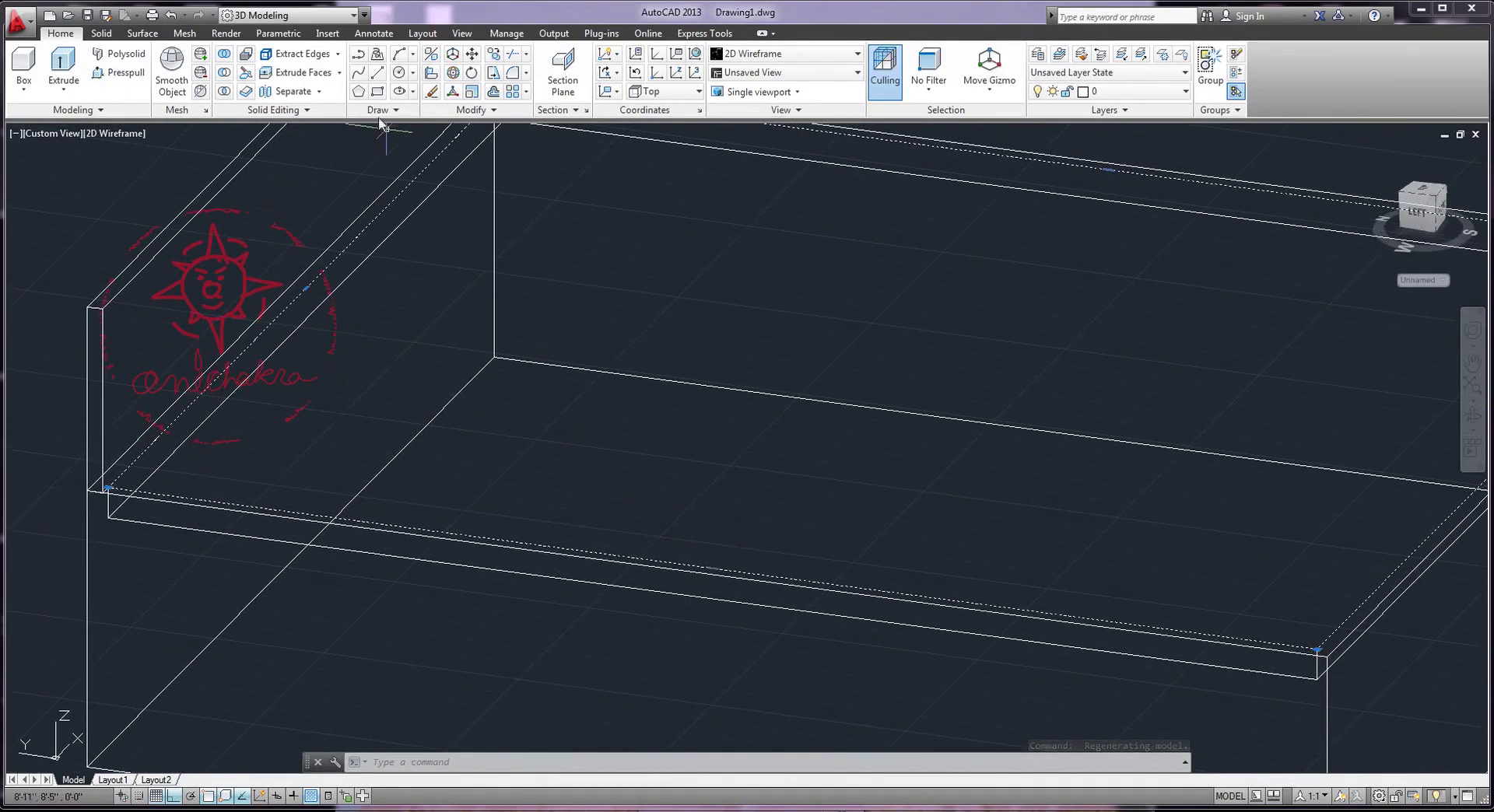
Move the outline 2 inches with 3D Move, then reselect it and adjust the angle
{"action": "left_click", "coordinate": [449, 55]}
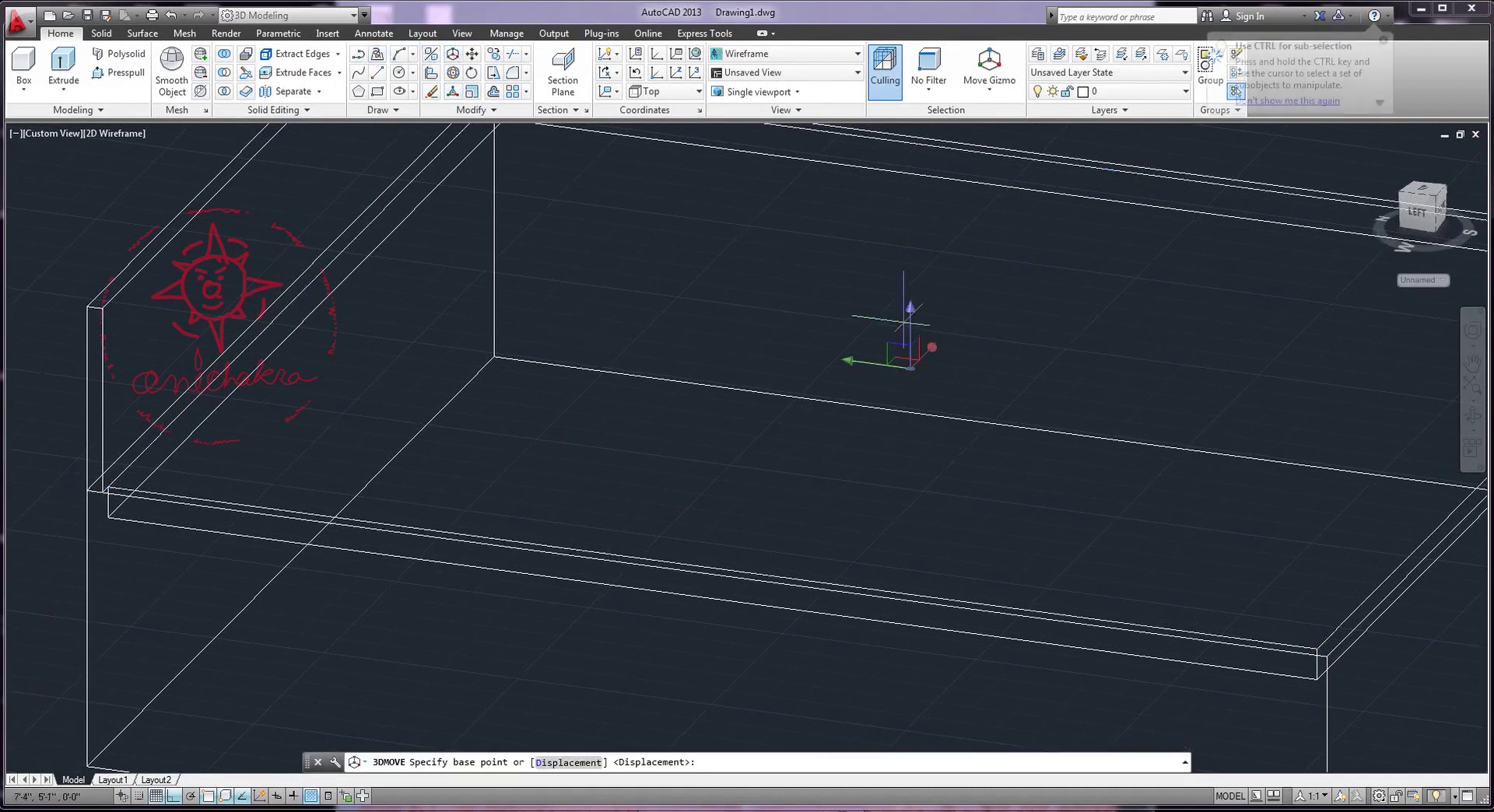
{"action": "left_click", "coordinate": [910, 365]}
{"action": "type", "text": "2\""}
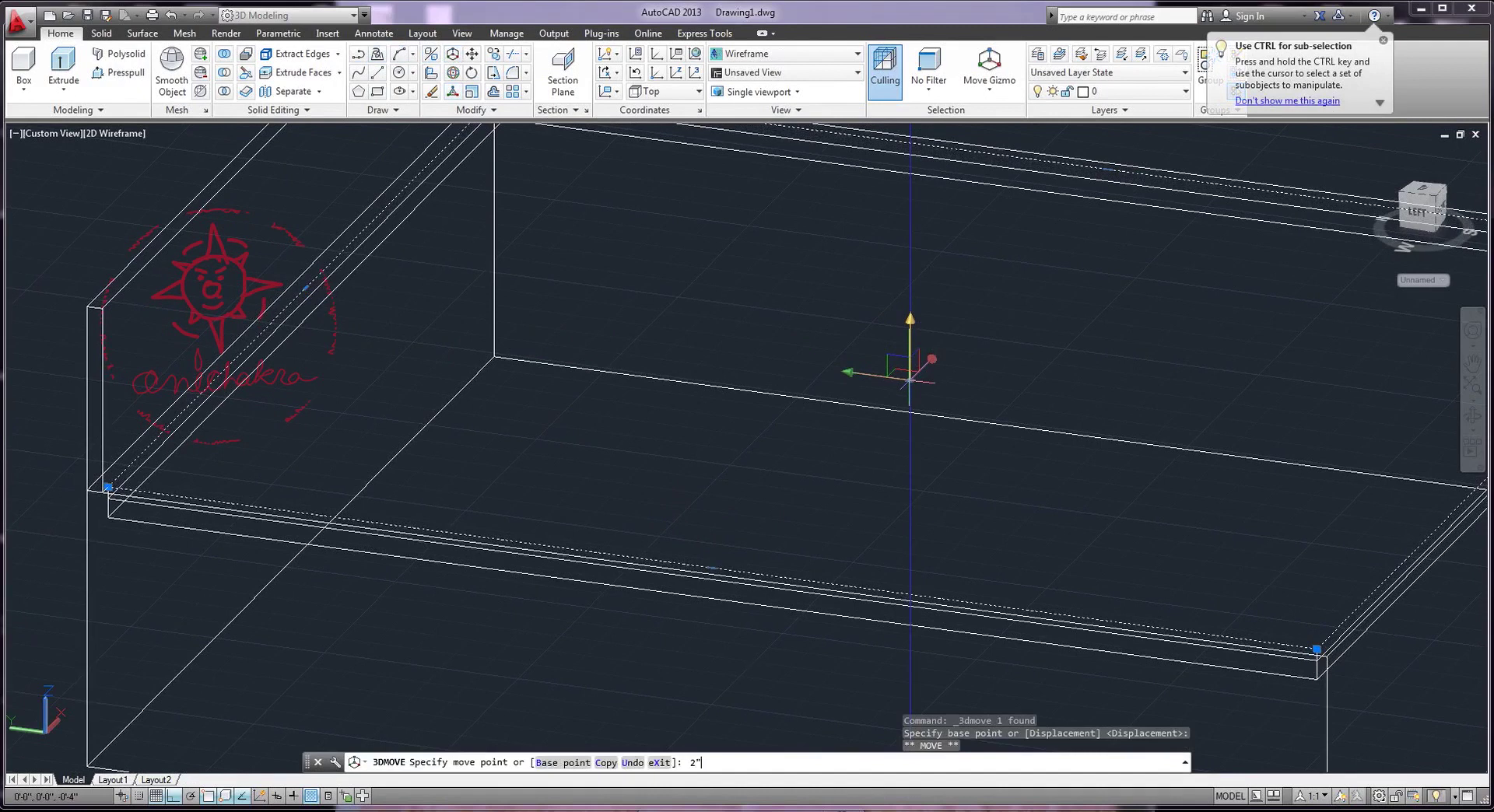
{"action": "key", "text": "Return"}
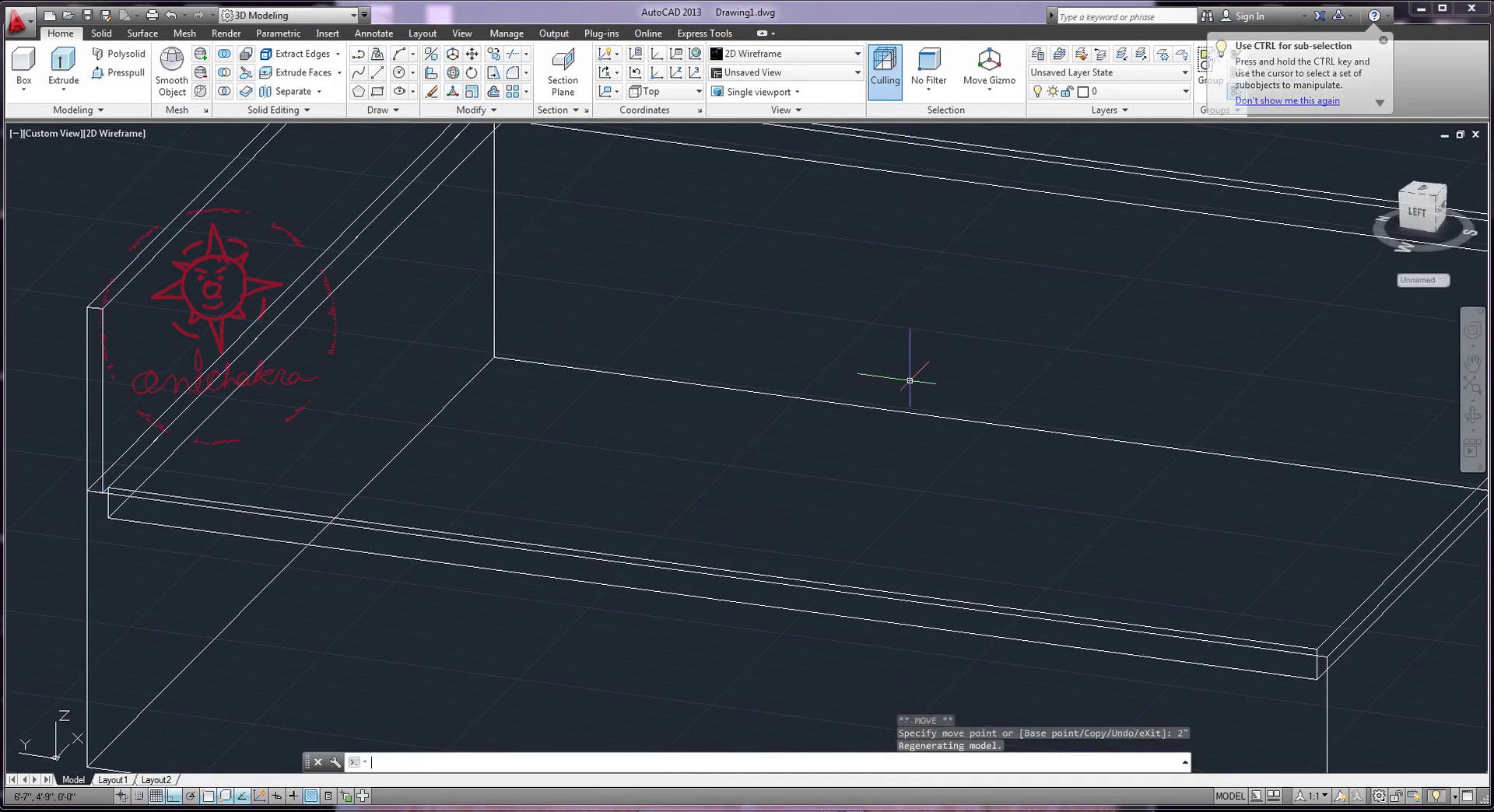
{"action": "left_click", "coordinate": [386, 553]}
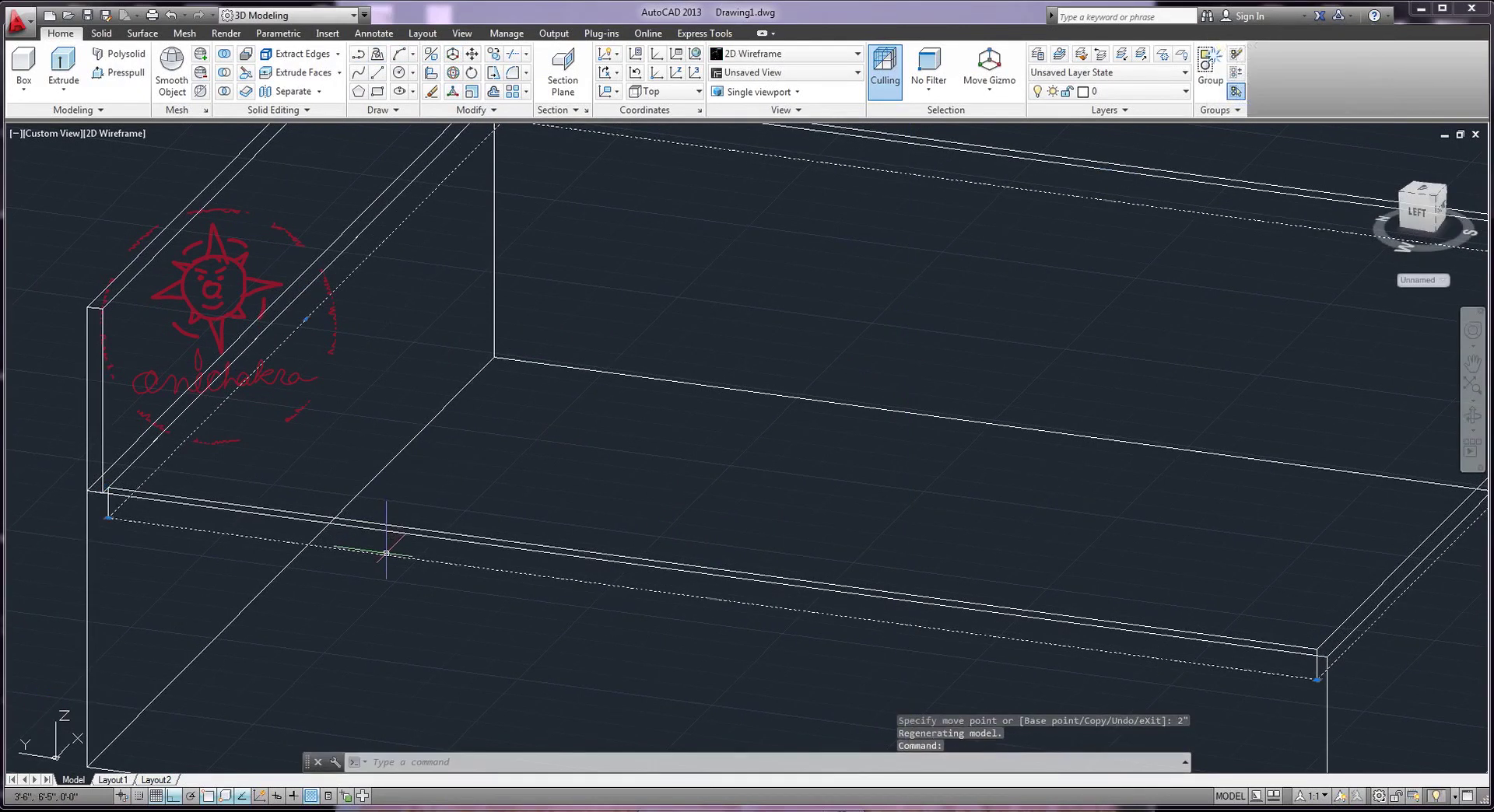
{"action": "scroll", "coordinate": [801, 411], "scroll_direction": "down", "scroll_amount": 2}
{"action": "scroll", "coordinate": [735, 463], "scroll_direction": "down", "scroll_amount": 1}
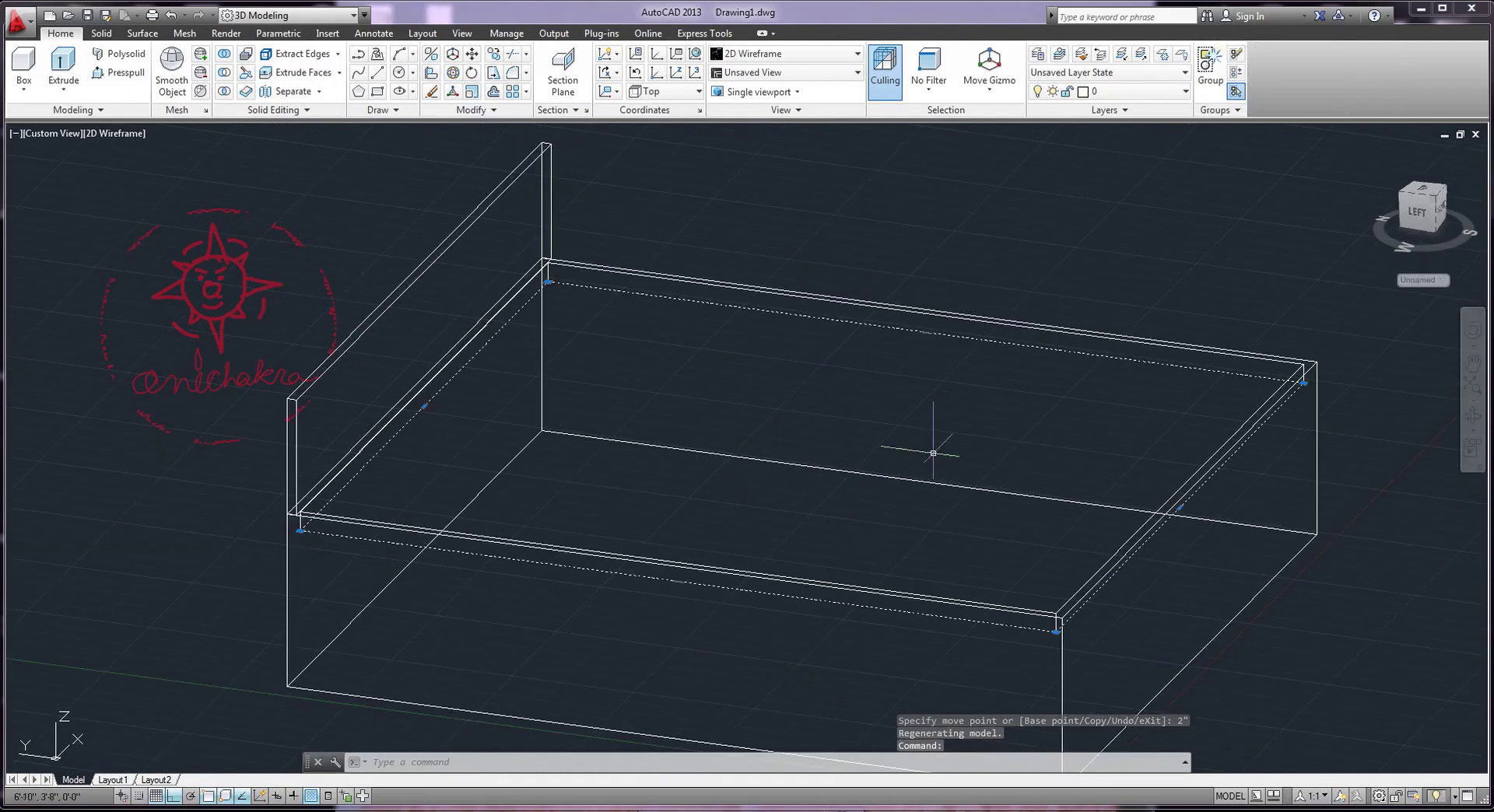
{"action": "middle_click_drag", "start_coordinate": [1025, 456], "coordinate": [1010, 462], "text": "shift"}
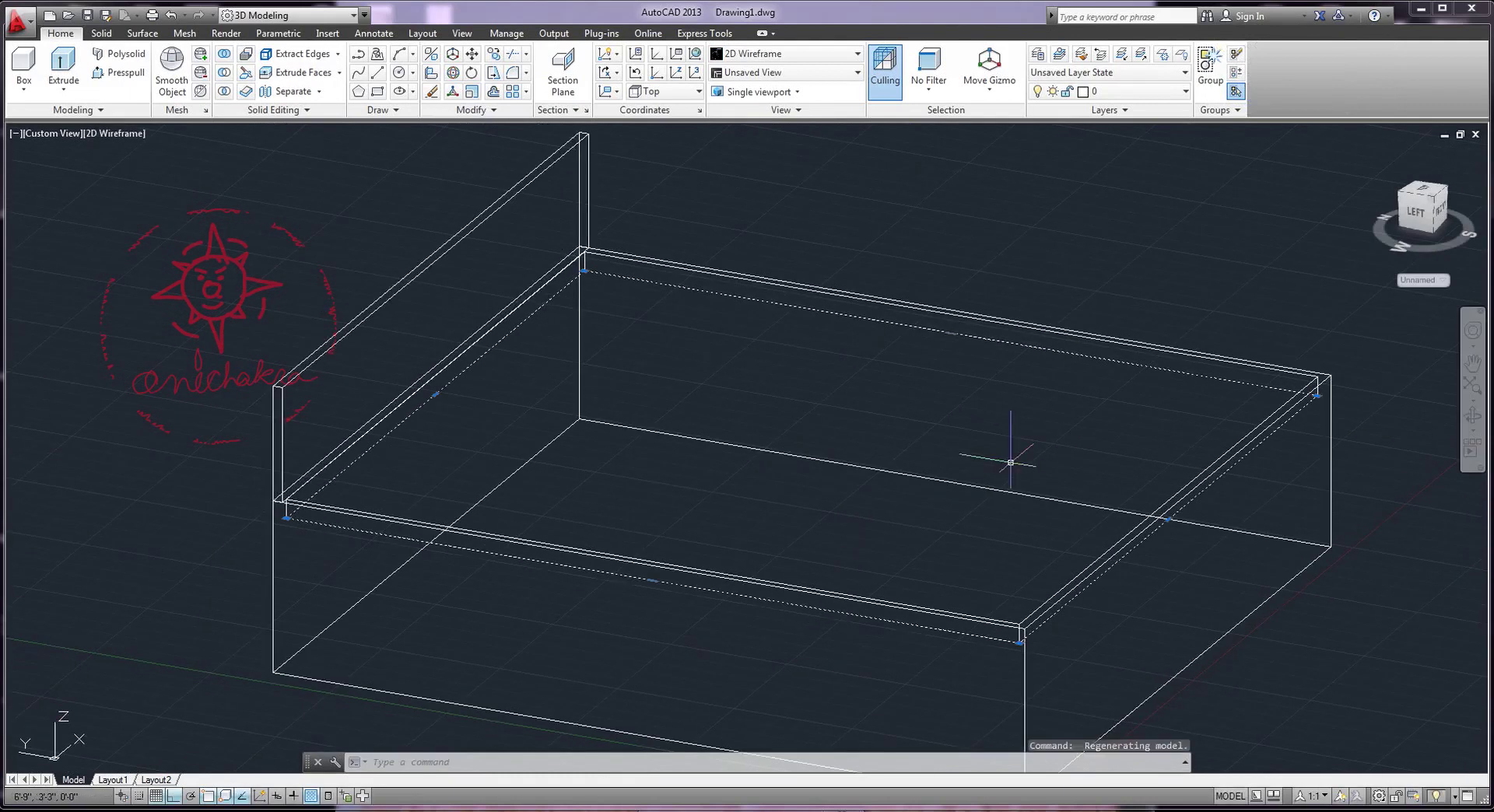
Extrude the raised outline 4 inches into the mattress slab
{"action": "left_click", "coordinate": [64, 69]}
{"action": "type", "text": "4\""}
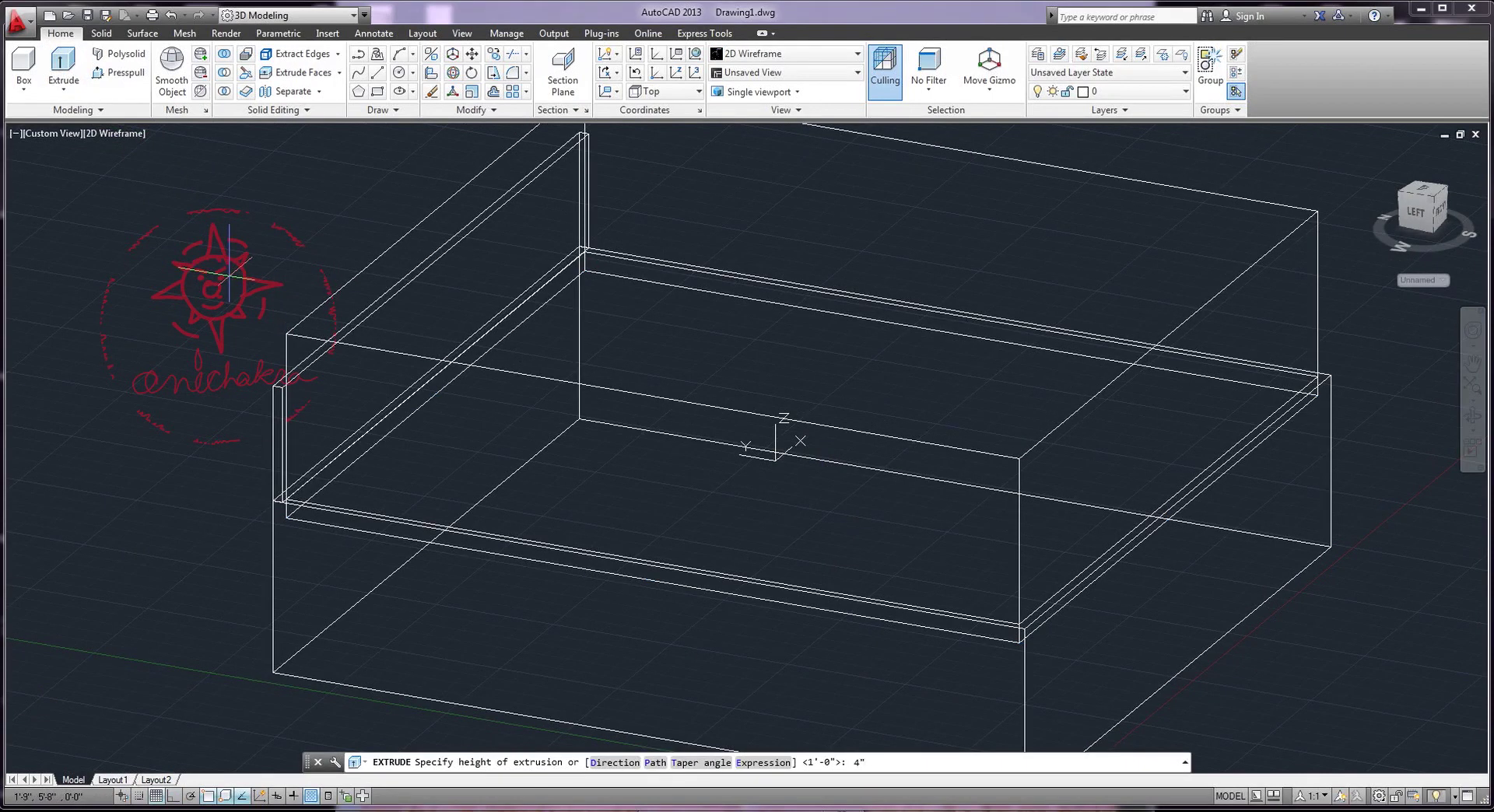
{"action": "key", "text": "Return"}
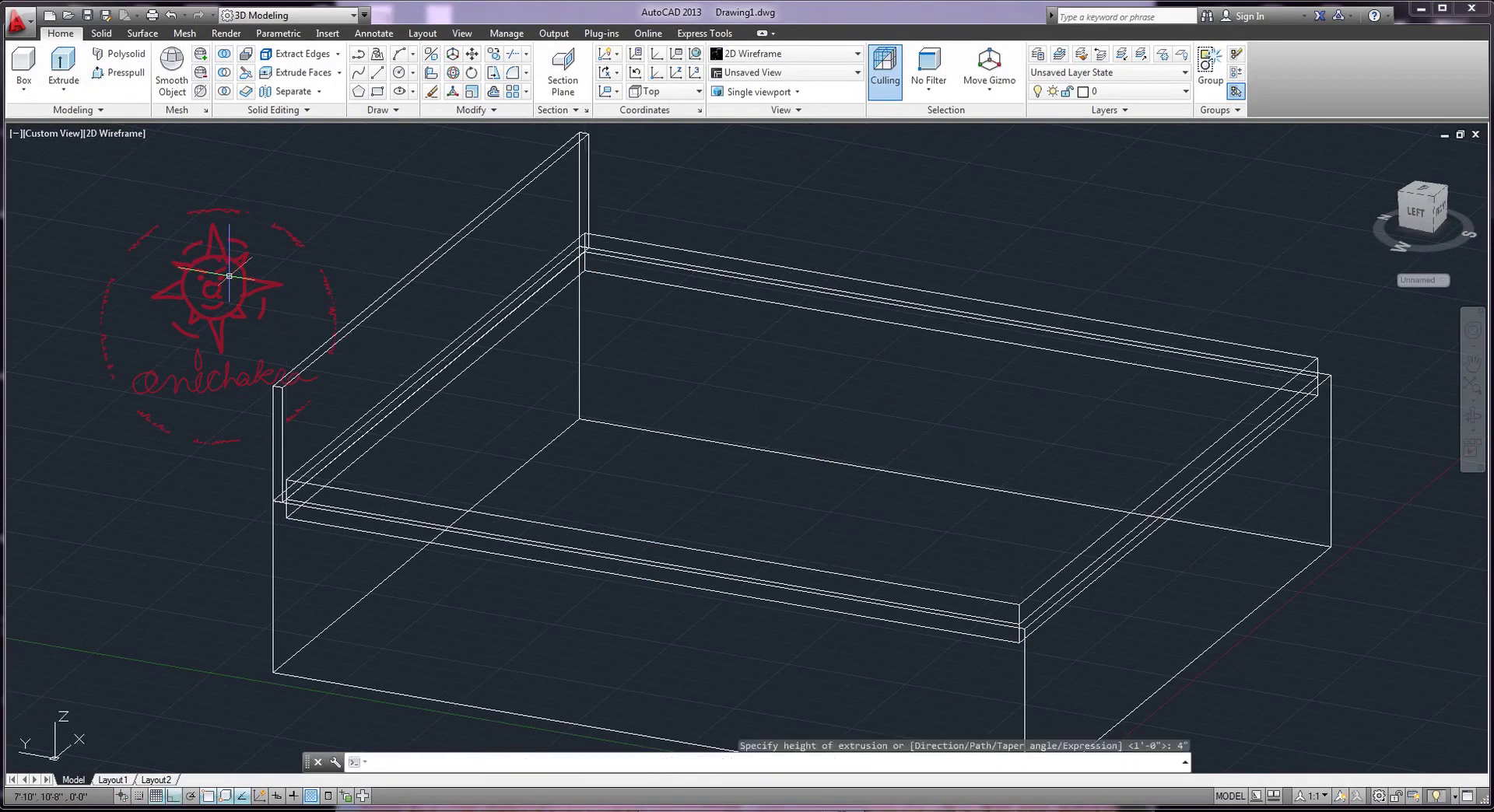
{"action": "mouse_move", "coordinate": [693, 427]}
{"action": "middle_mouse_down", "text": "shift"}
{"action": "mouse_move", "coordinate": [734, 430]}
{"action": "mouse_move", "coordinate": [709, 433]}
{"action": "mouse_move", "coordinate": [690, 403]}
{"action": "mouse_move", "coordinate": [674, 413]}
{"action": "middle_mouse_up", "text": "shift"}
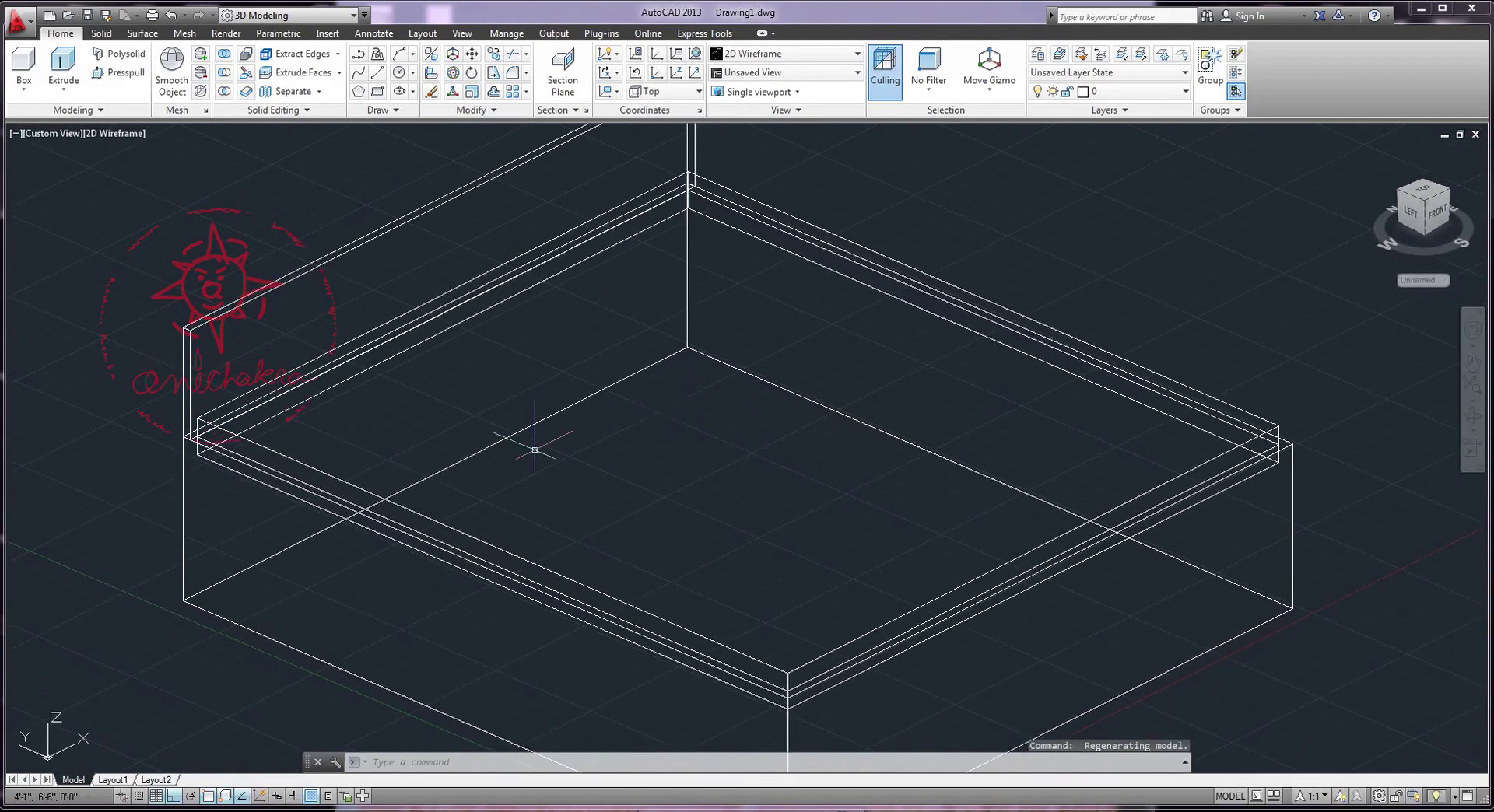
Display the bed in Shaded style and orbit to a steeper view with the headboard
{"action": "left_click", "coordinate": [116, 133]}
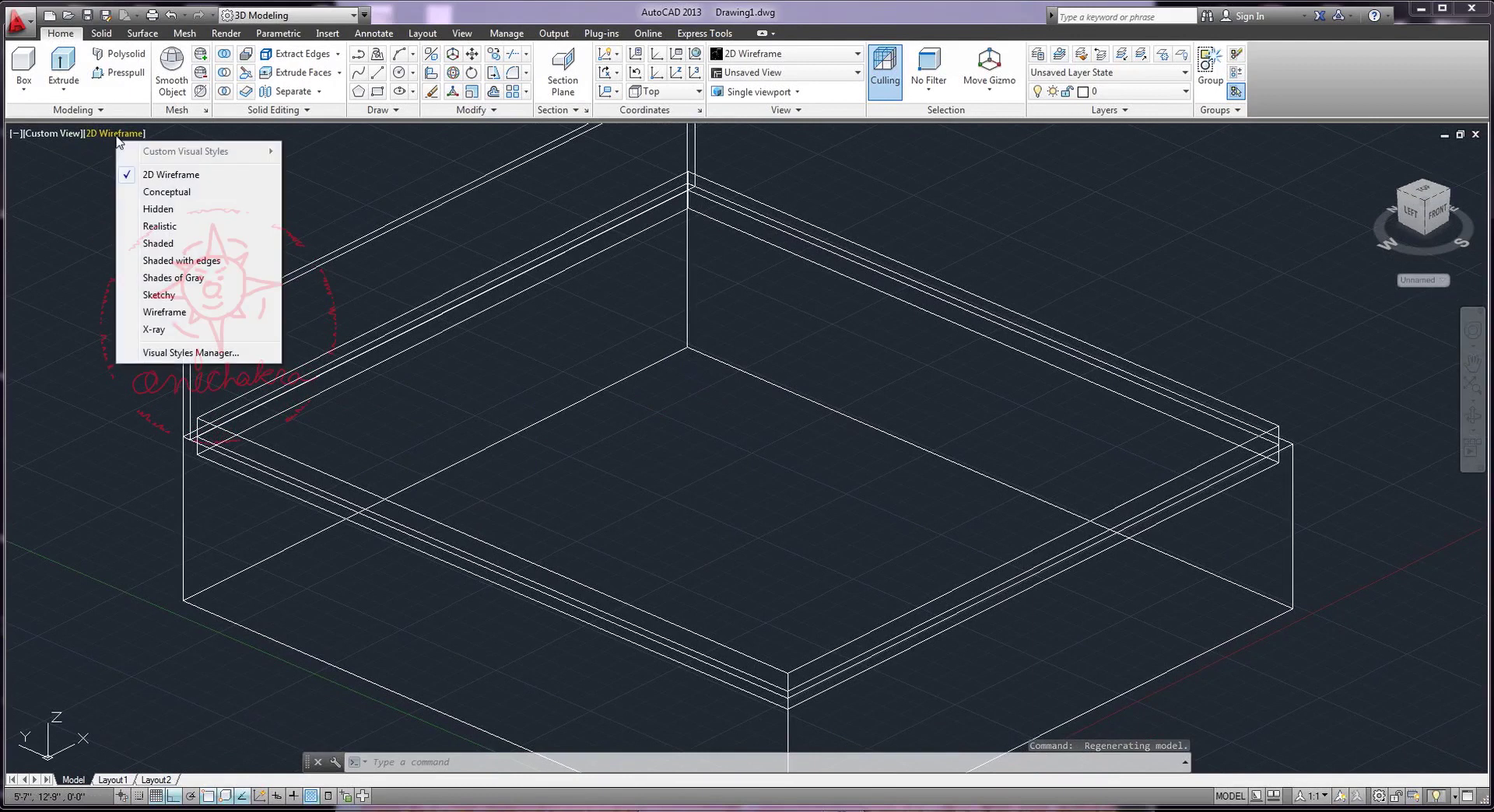
{"action": "left_click", "coordinate": [151, 244]}
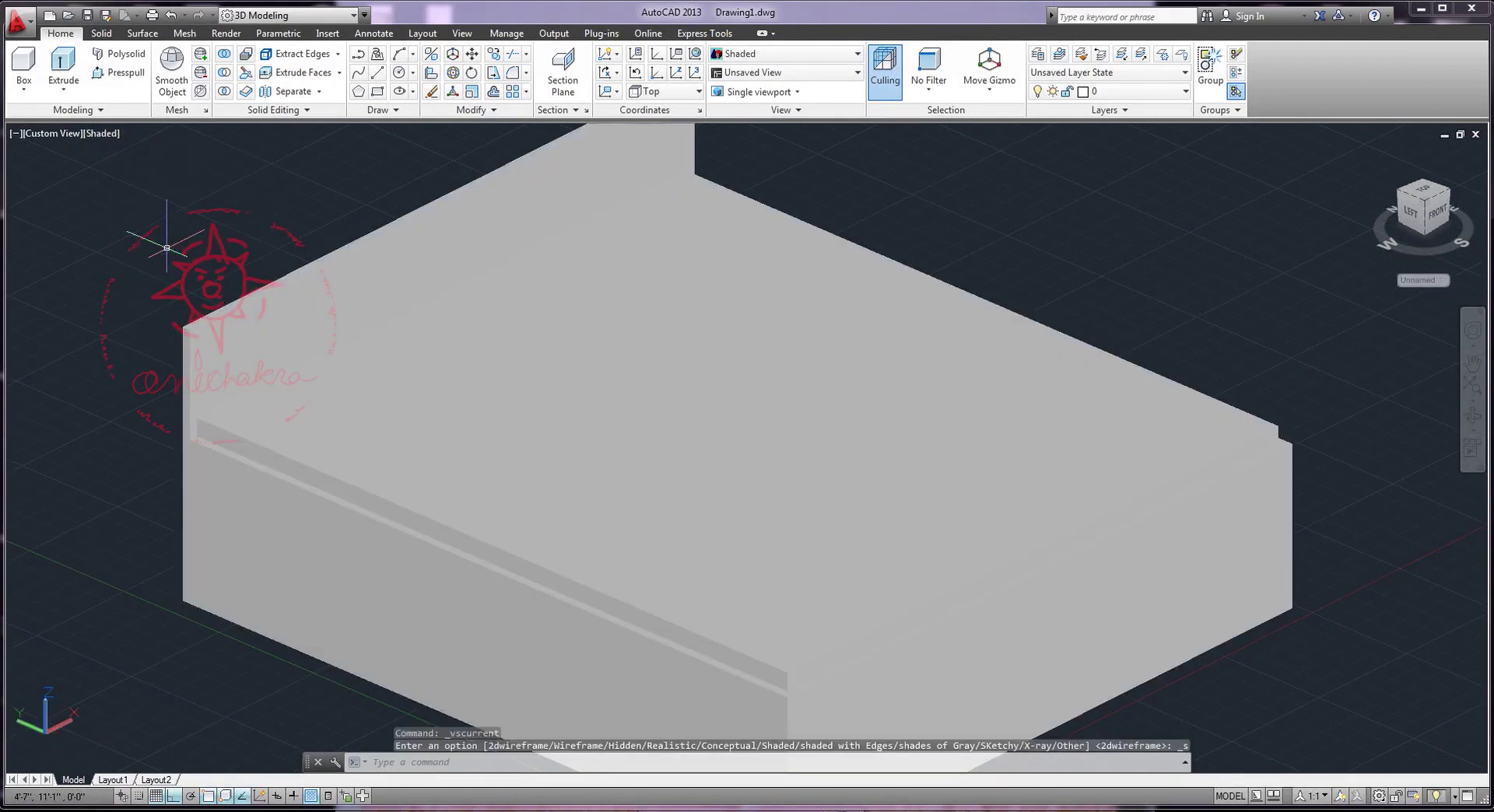
{"action": "mouse_move", "coordinate": [972, 459]}
{"action": "middle_mouse_down", "text": "shift"}
{"action": "mouse_move", "coordinate": [1030, 416]}
{"action": "mouse_move", "coordinate": [921, 416]}
{"action": "middle_mouse_up", "text": "shift"}
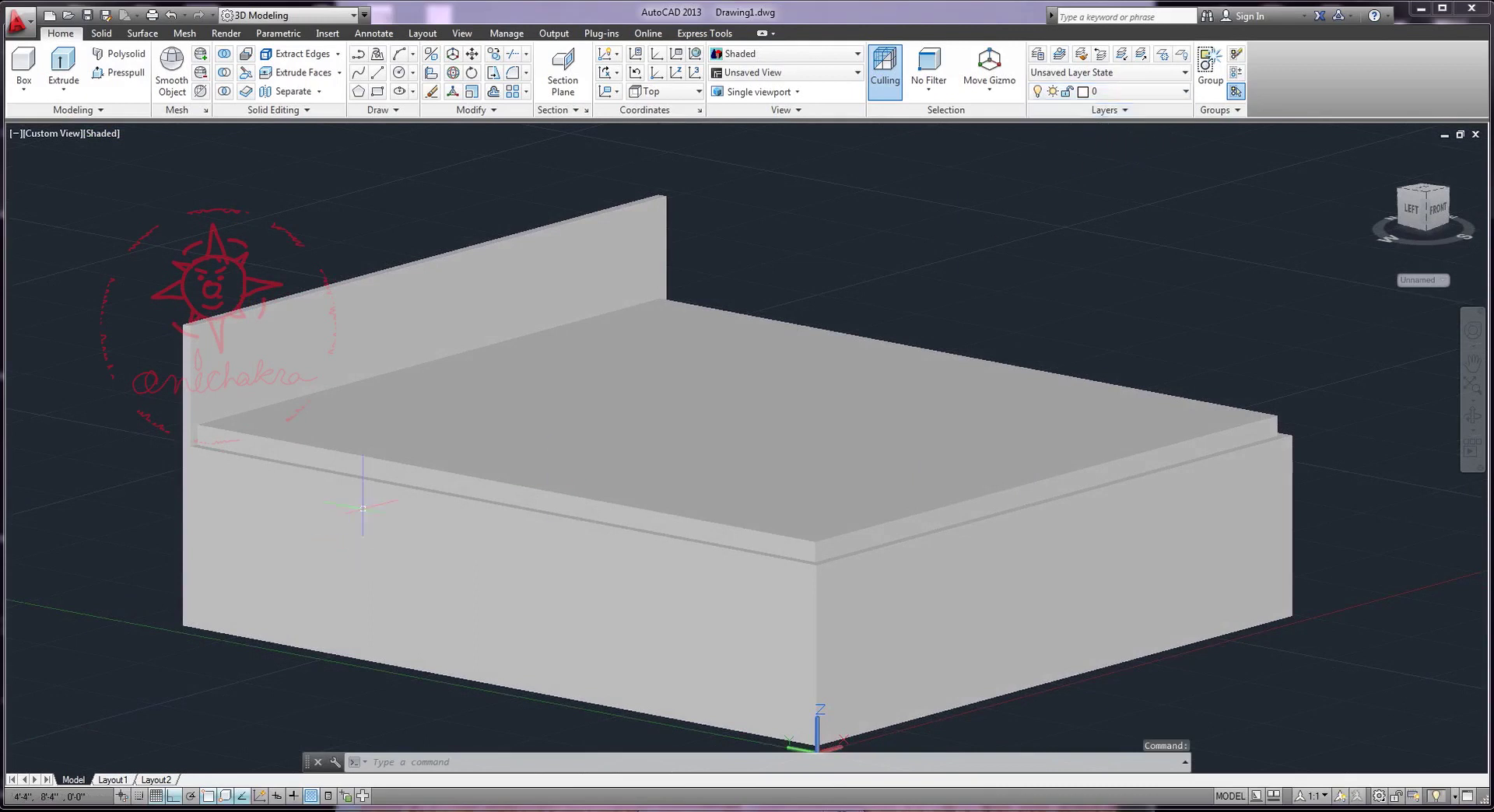
{"action": "left_click", "coordinate": [446, 467], "text": "ctrl"}
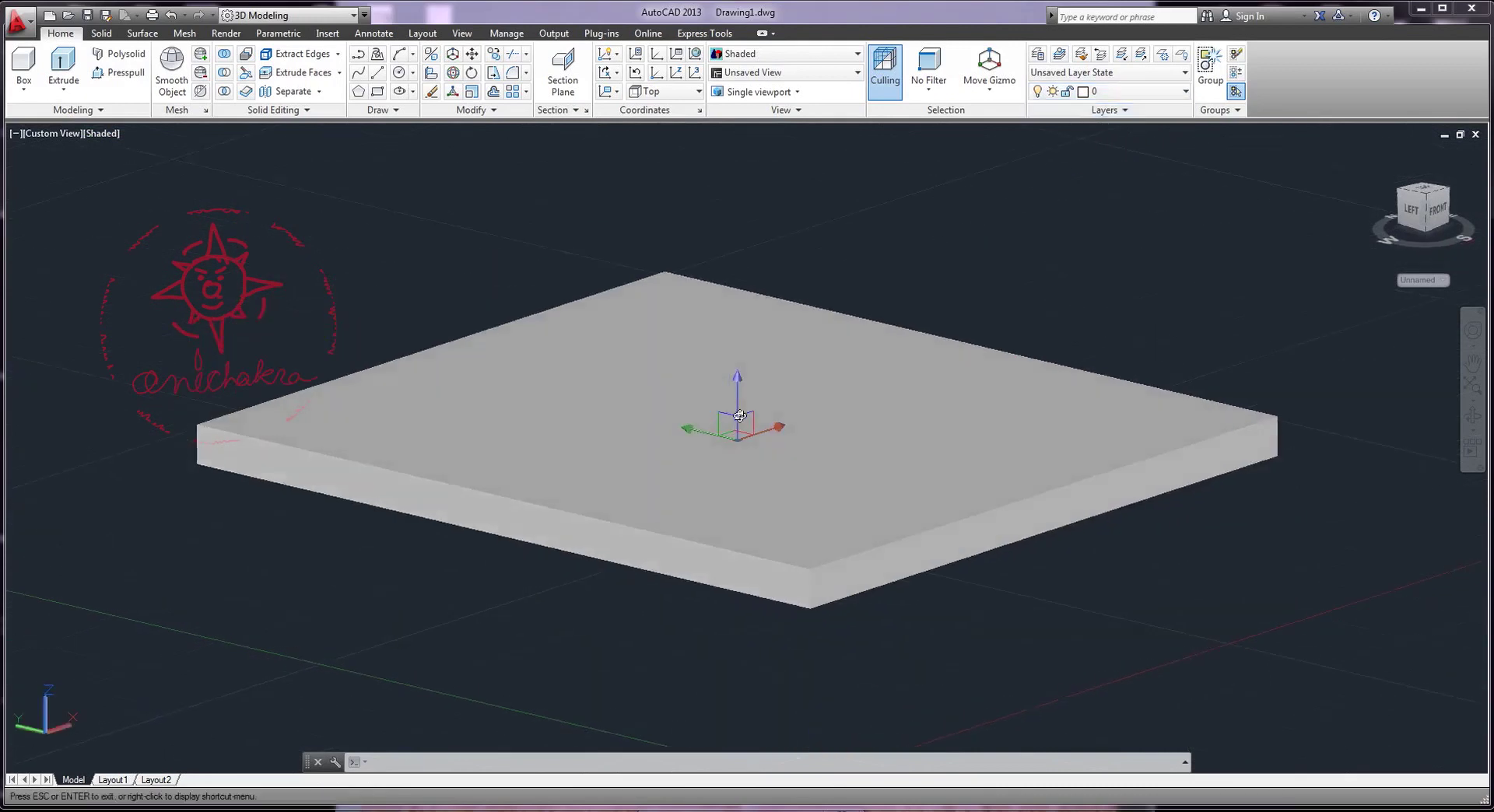
{"action": "middle_click_drag", "start_coordinate": [770, 420], "coordinate": [770, 443], "text": "shift"}
Fillet the mattress's front, right, back-right and left top edges, then orbit to view the bed
{"action": "left_click", "coordinate": [102, 33]}
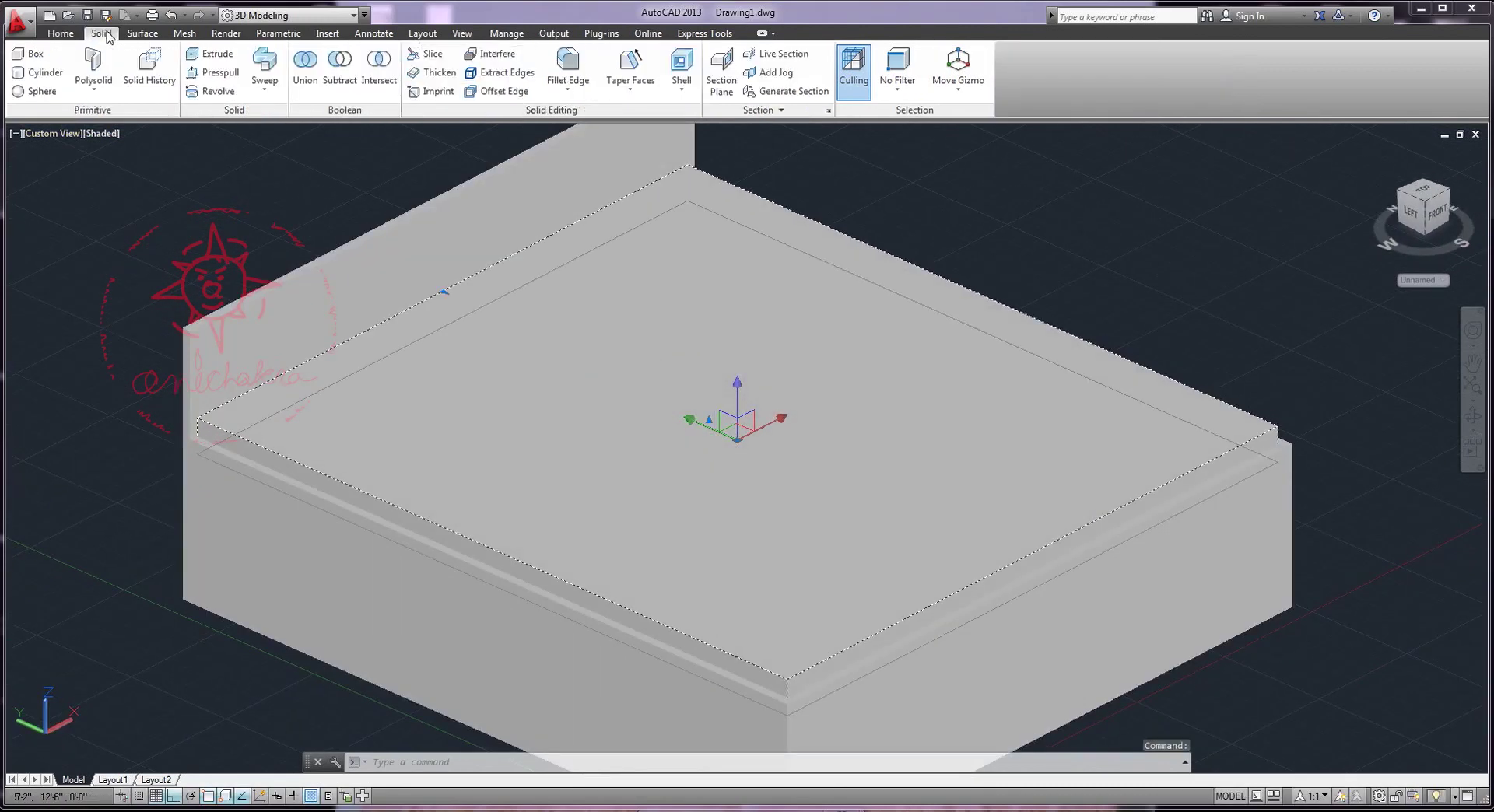
{"action": "left_click", "coordinate": [567, 66]}
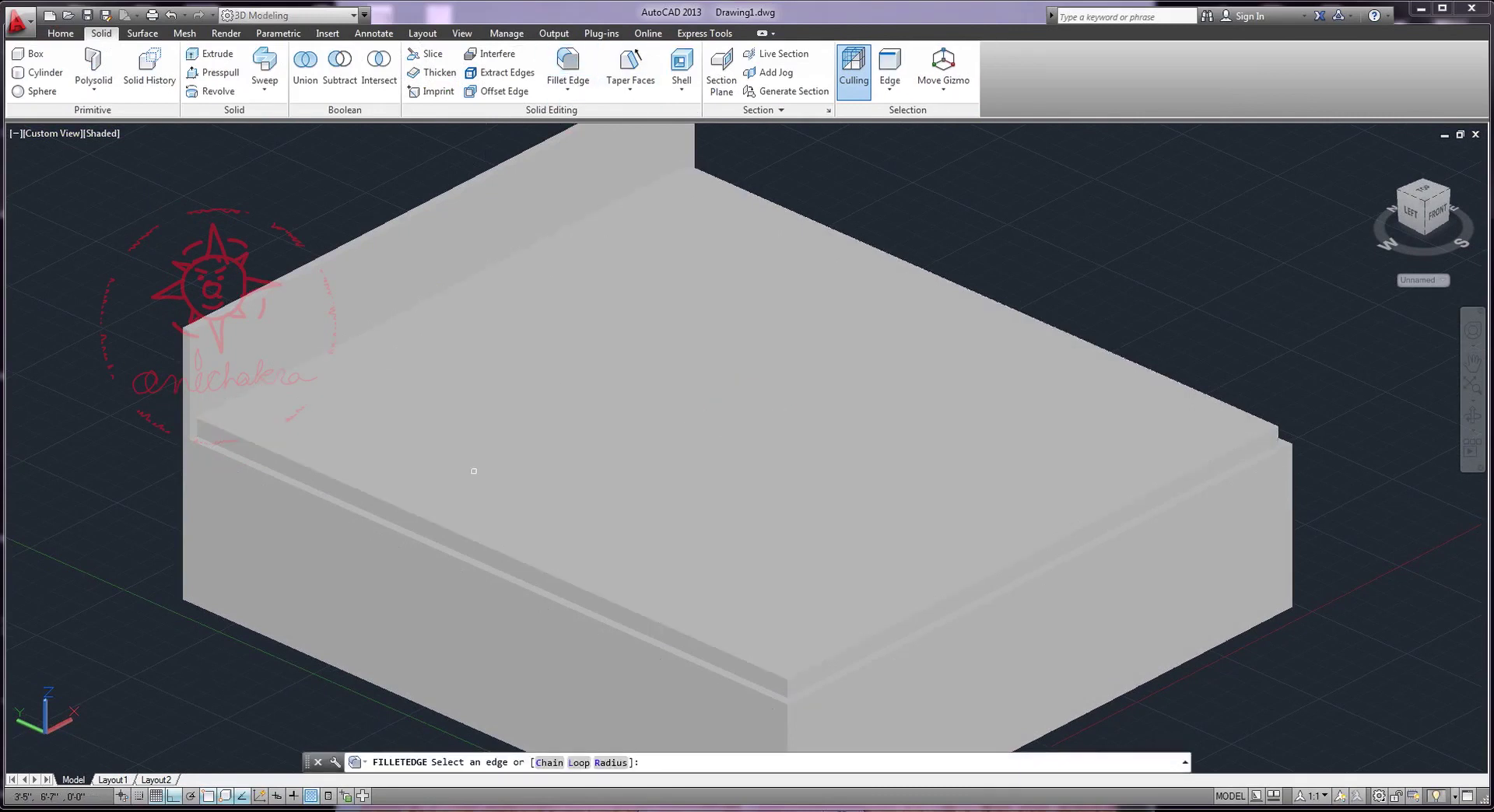
{"action": "left_click", "coordinate": [475, 539]}
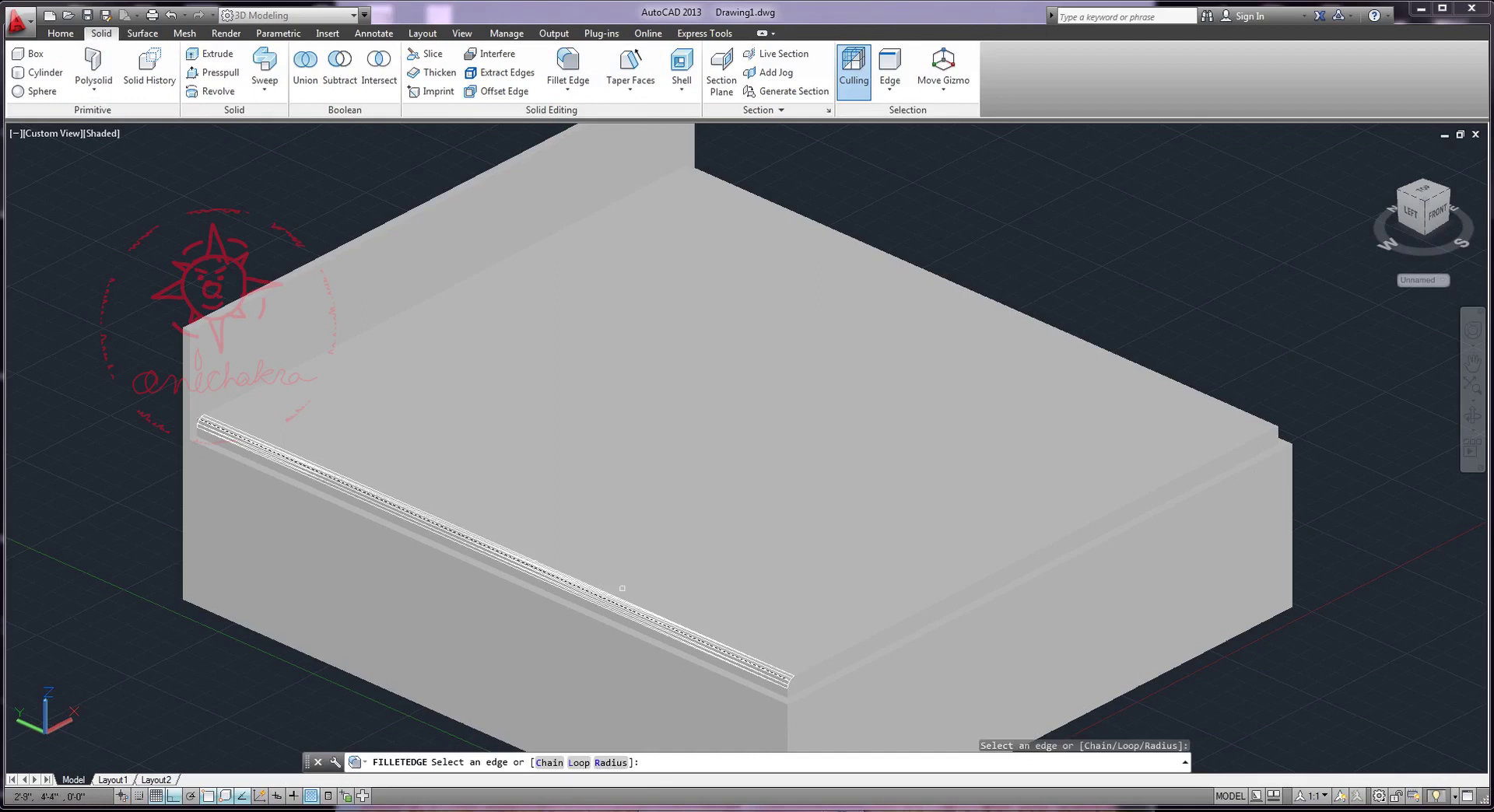
{"action": "left_click", "coordinate": [1128, 501]}
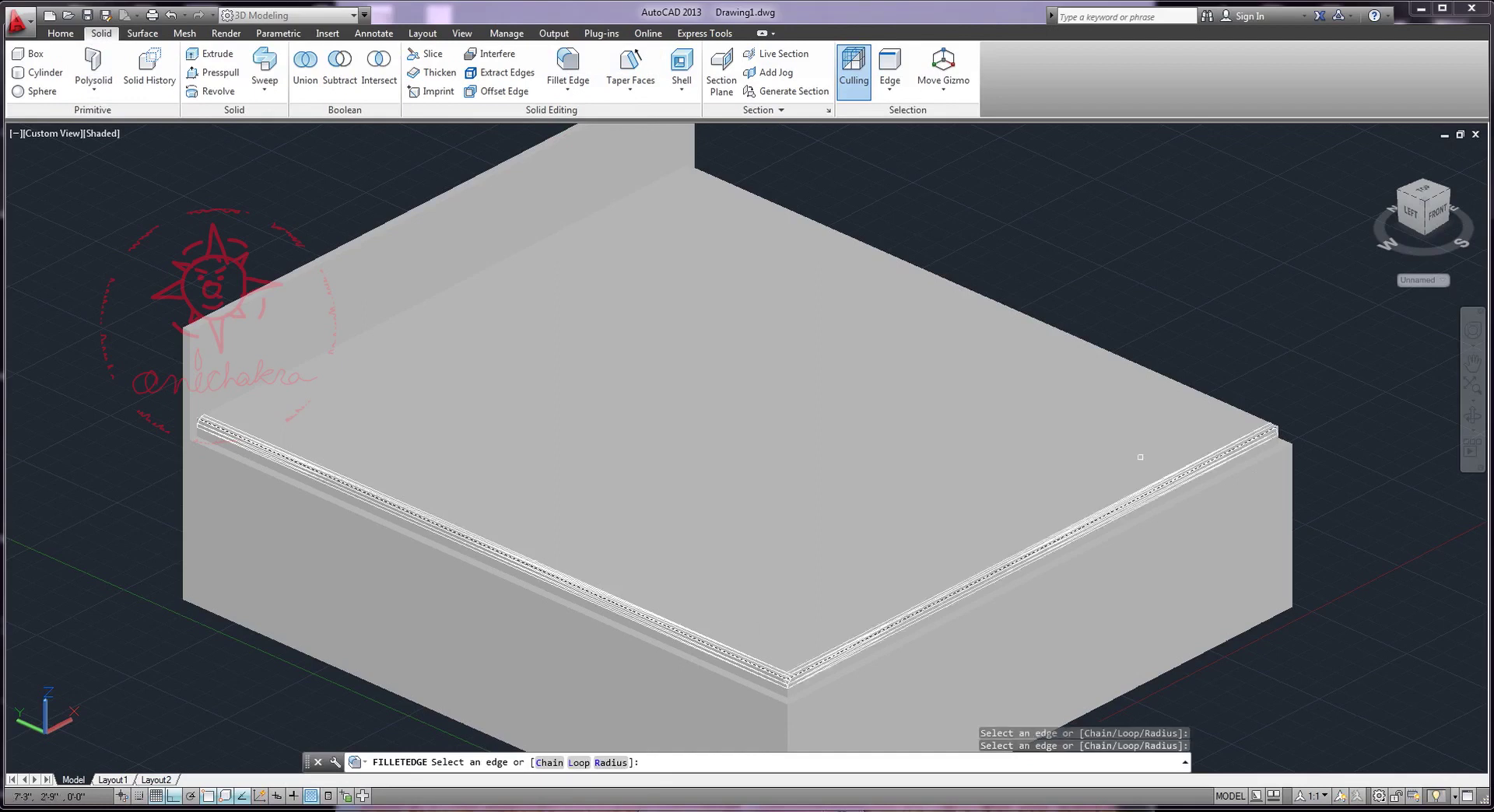
{"action": "left_click", "coordinate": [1204, 395]}
{"action": "middle_click_drag", "start_coordinate": [720, 341], "coordinate": [634, 443]}
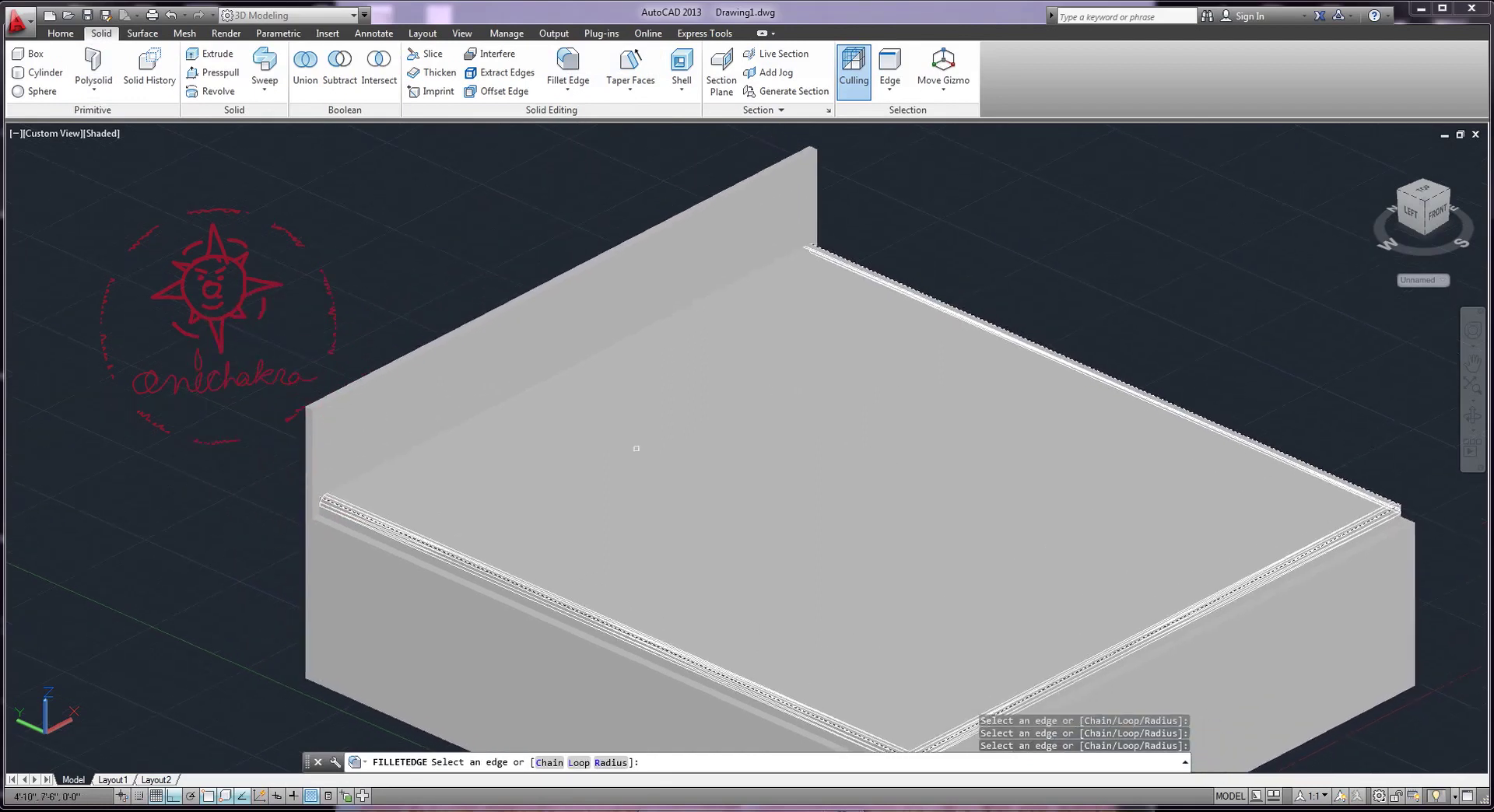
{"action": "scroll", "coordinate": [438, 449], "scroll_direction": "up", "scroll_amount": 4}
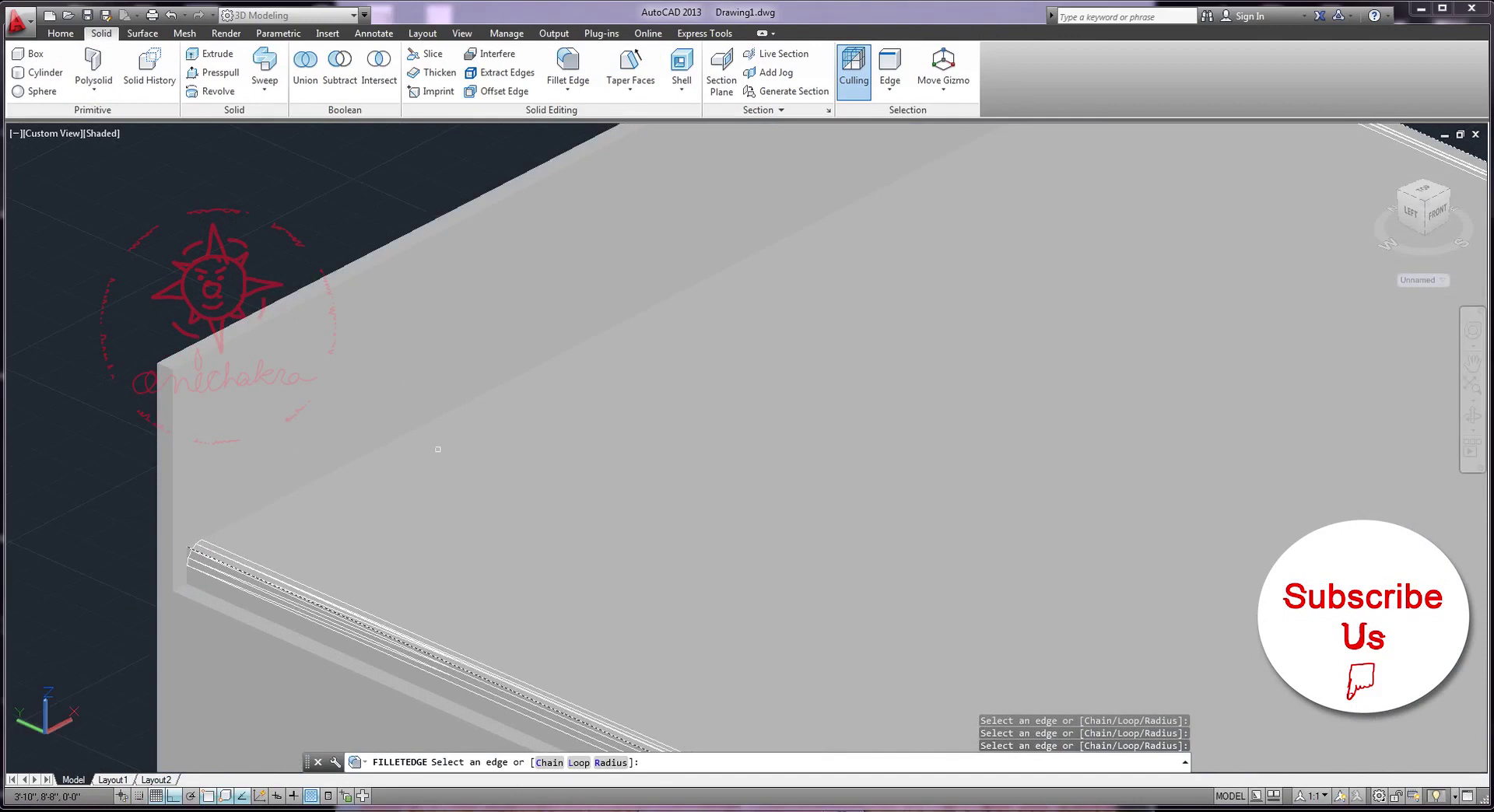
{"action": "left_click", "coordinate": [360, 457]}
{"action": "key", "text": "Return"}
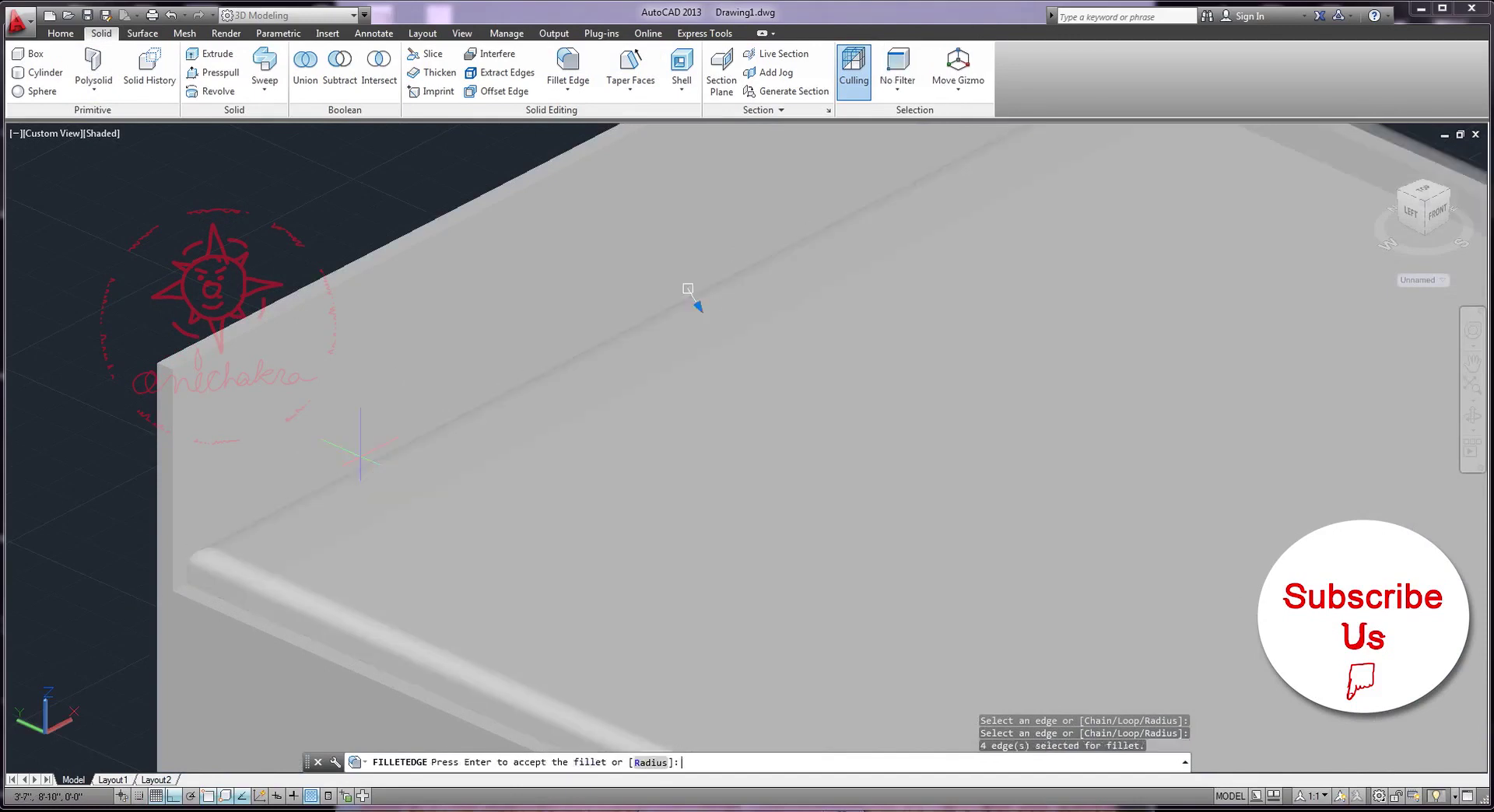
{"action": "key", "text": "Return"}
{"action": "scroll", "coordinate": [493, 506], "scroll_direction": "down", "scroll_amount": 5}
{"action": "mouse_move", "coordinate": [493, 506]}
{"action": "middle_mouse_down", "text": "shift"}
{"action": "mouse_move", "coordinate": [728, 529]}
{"action": "mouse_move", "coordinate": [633, 509]}
{"action": "mouse_move", "coordinate": [507, 526]}
{"action": "mouse_move", "coordinate": [414, 499]}
{"action": "mouse_move", "coordinate": [488, 513]}
{"action": "mouse_move", "coordinate": [760, 505]}
{"action": "middle_mouse_up", "text": "shift"}
{"action": "key", "text": "ctrl+z"}
Apply the Birch wood material to the bed base and the headboard
{"action": "left_click", "coordinate": [225, 35]}
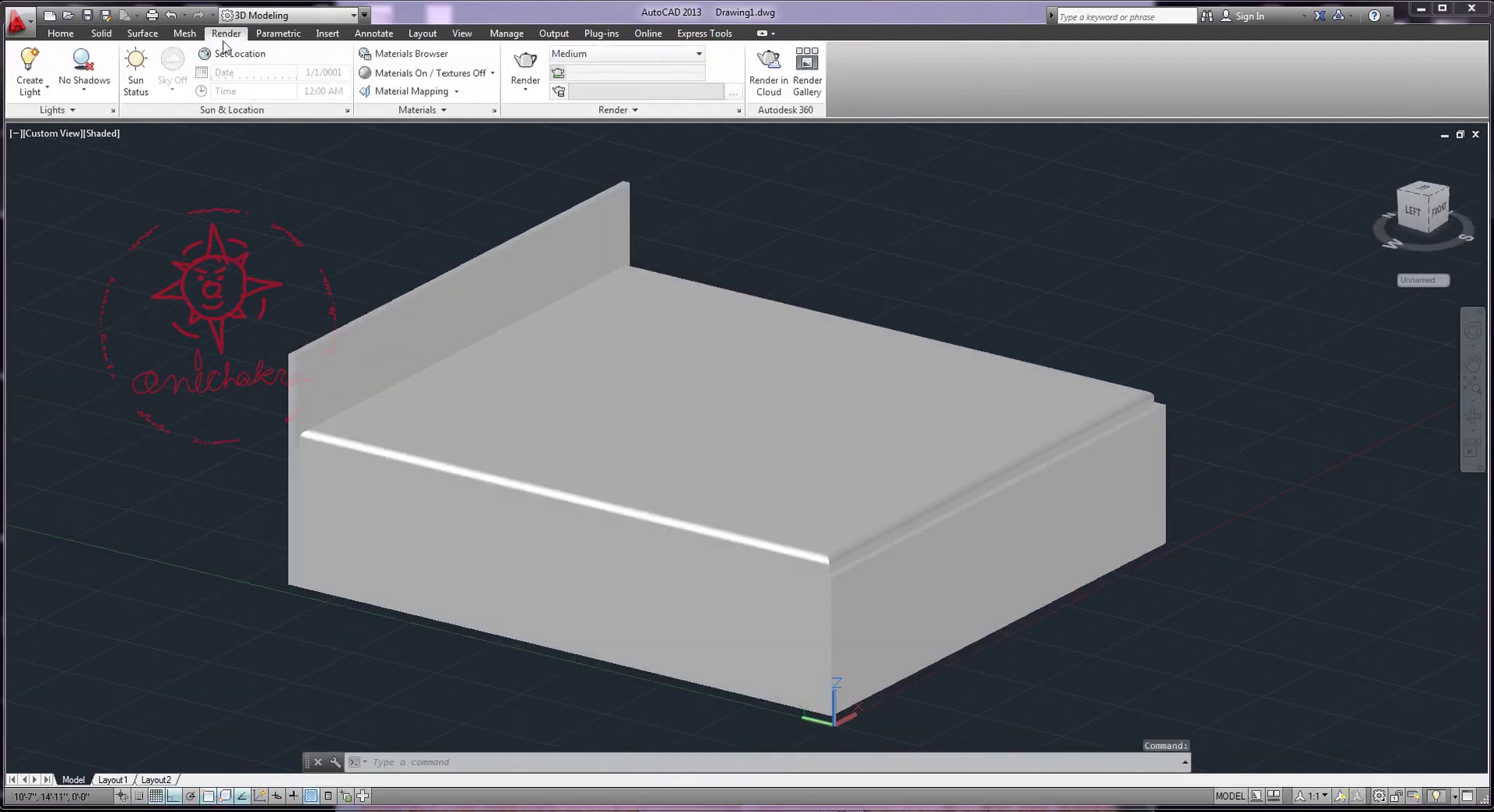
{"action": "left_click", "coordinate": [415, 59]}
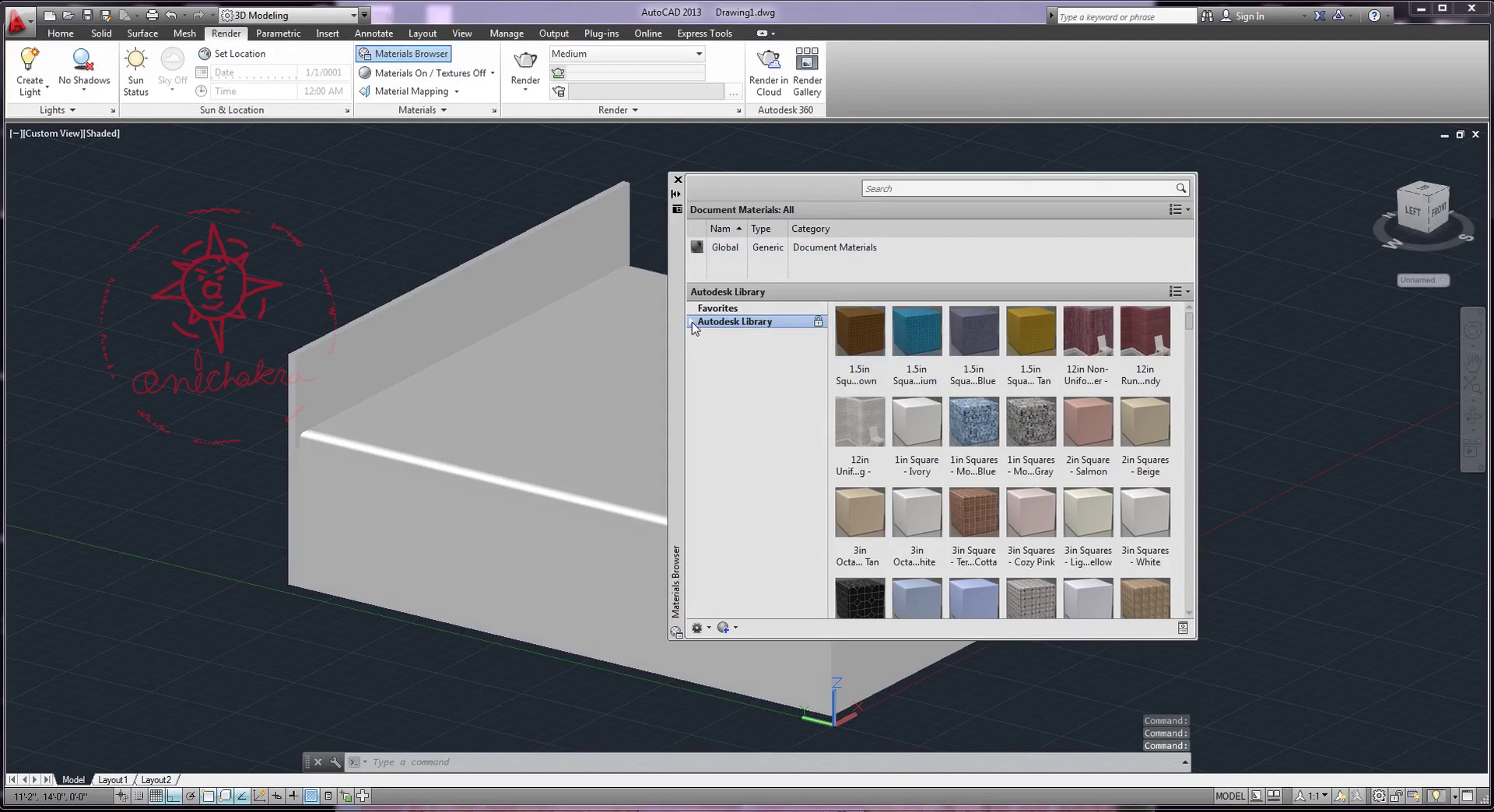
{"action": "left_click", "coordinate": [691, 322]}
{"action": "scroll", "coordinate": [763, 522], "scroll_direction": "down", "scroll_amount": 1}
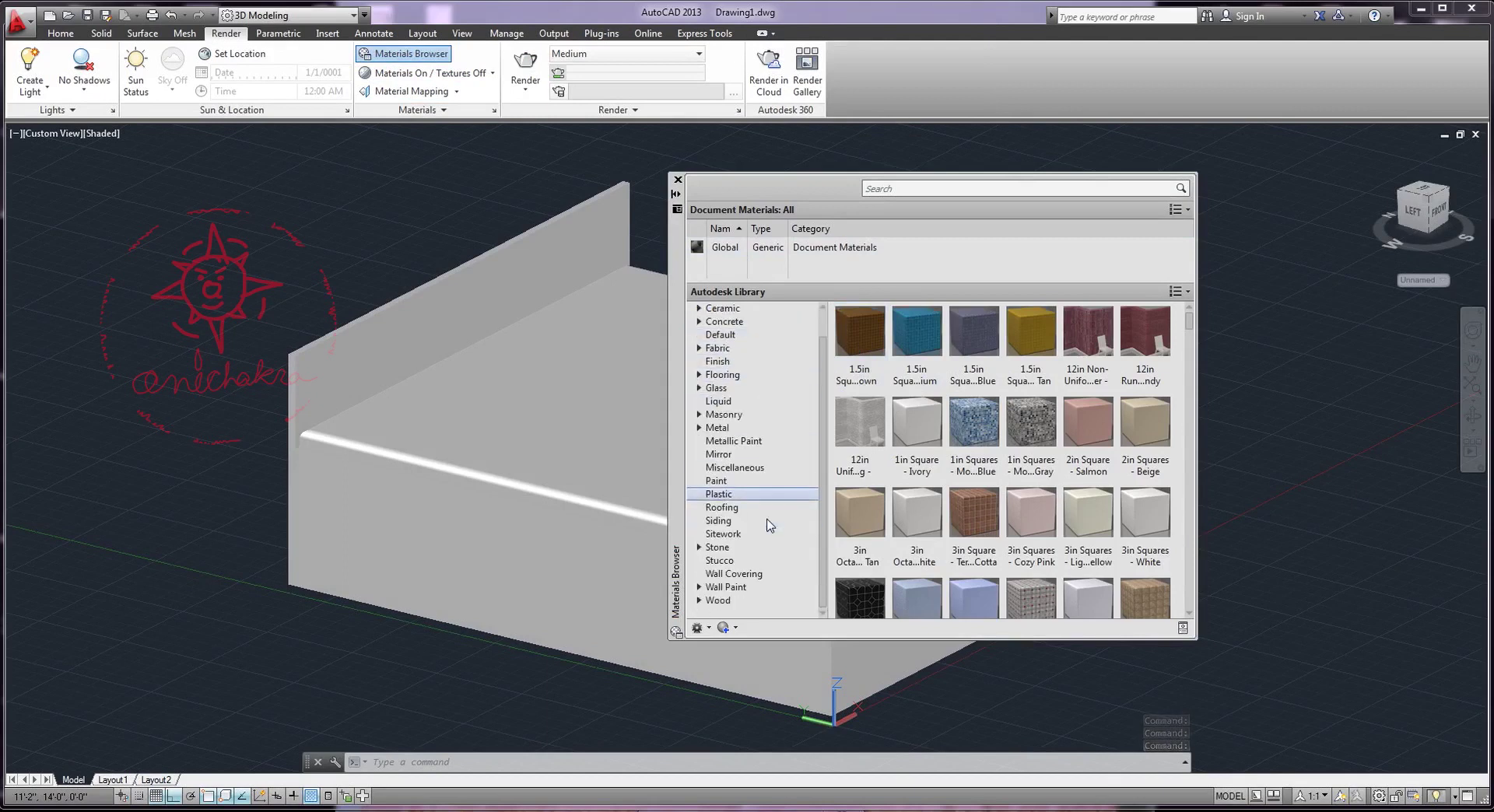
{"action": "left_click", "coordinate": [717, 601]}
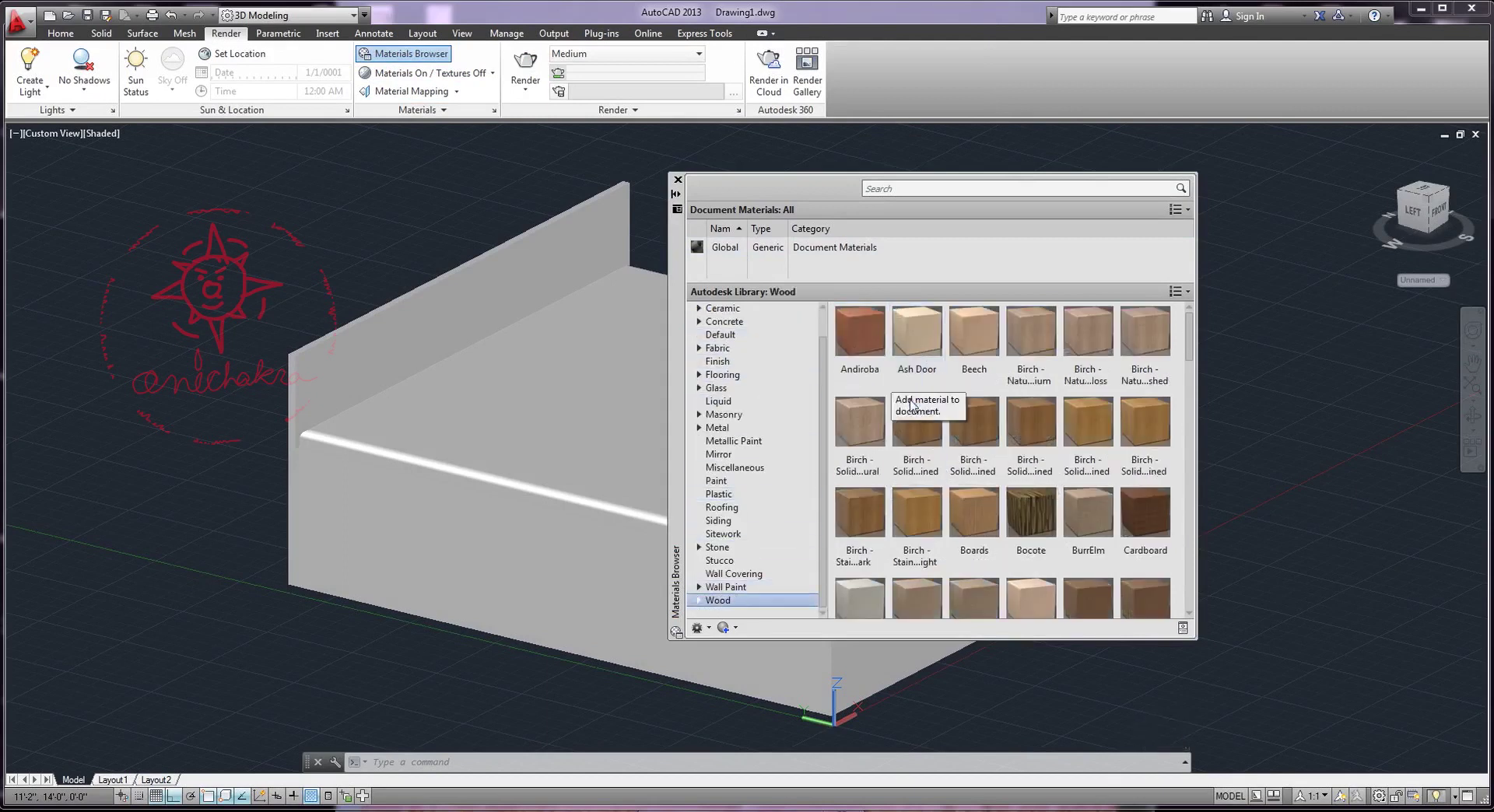
{"action": "left_click_drag", "start_coordinate": [724, 248], "coordinate": [433, 513]}
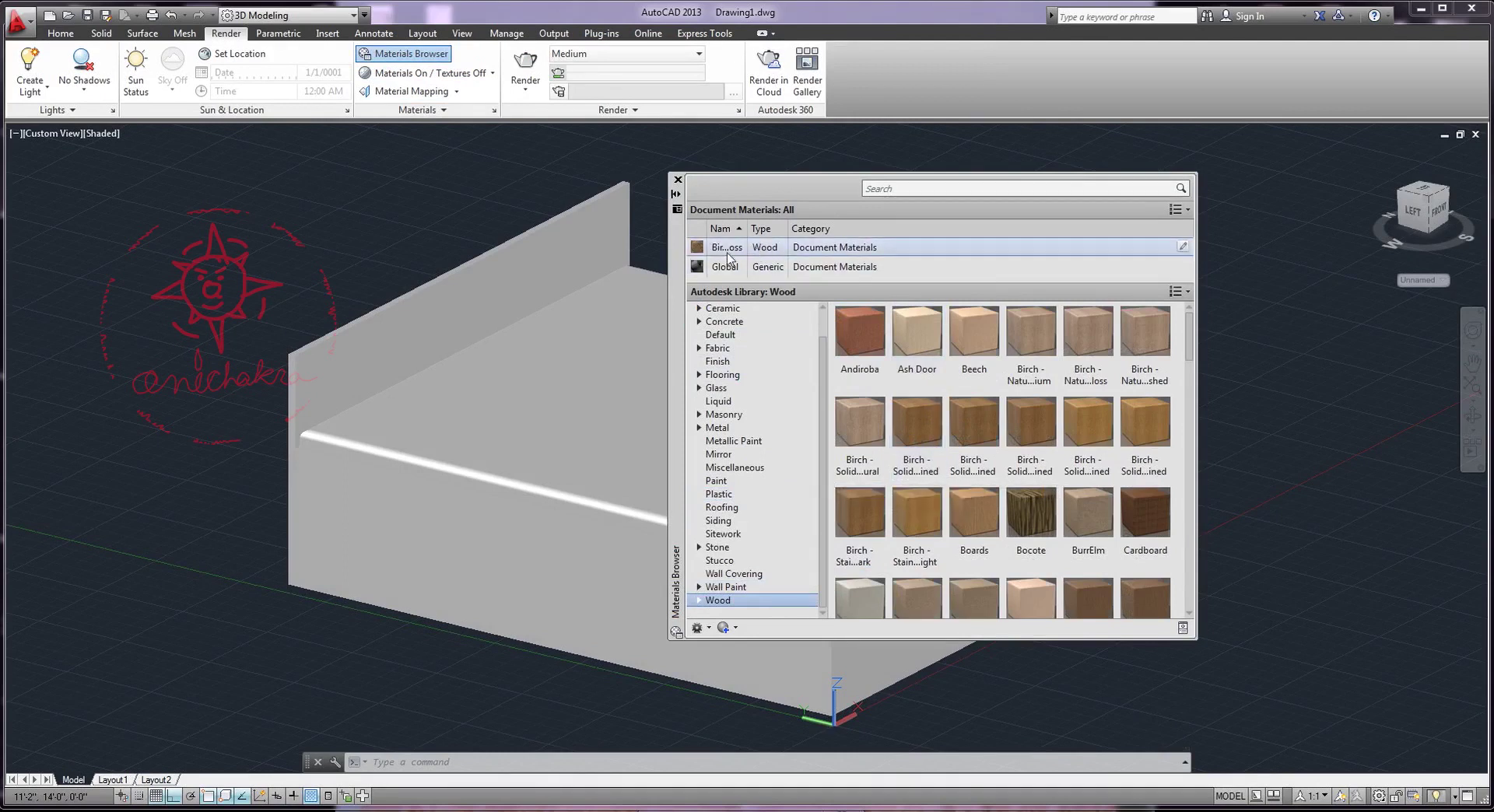
{"action": "left_click_drag", "start_coordinate": [700, 253], "coordinate": [340, 349]}
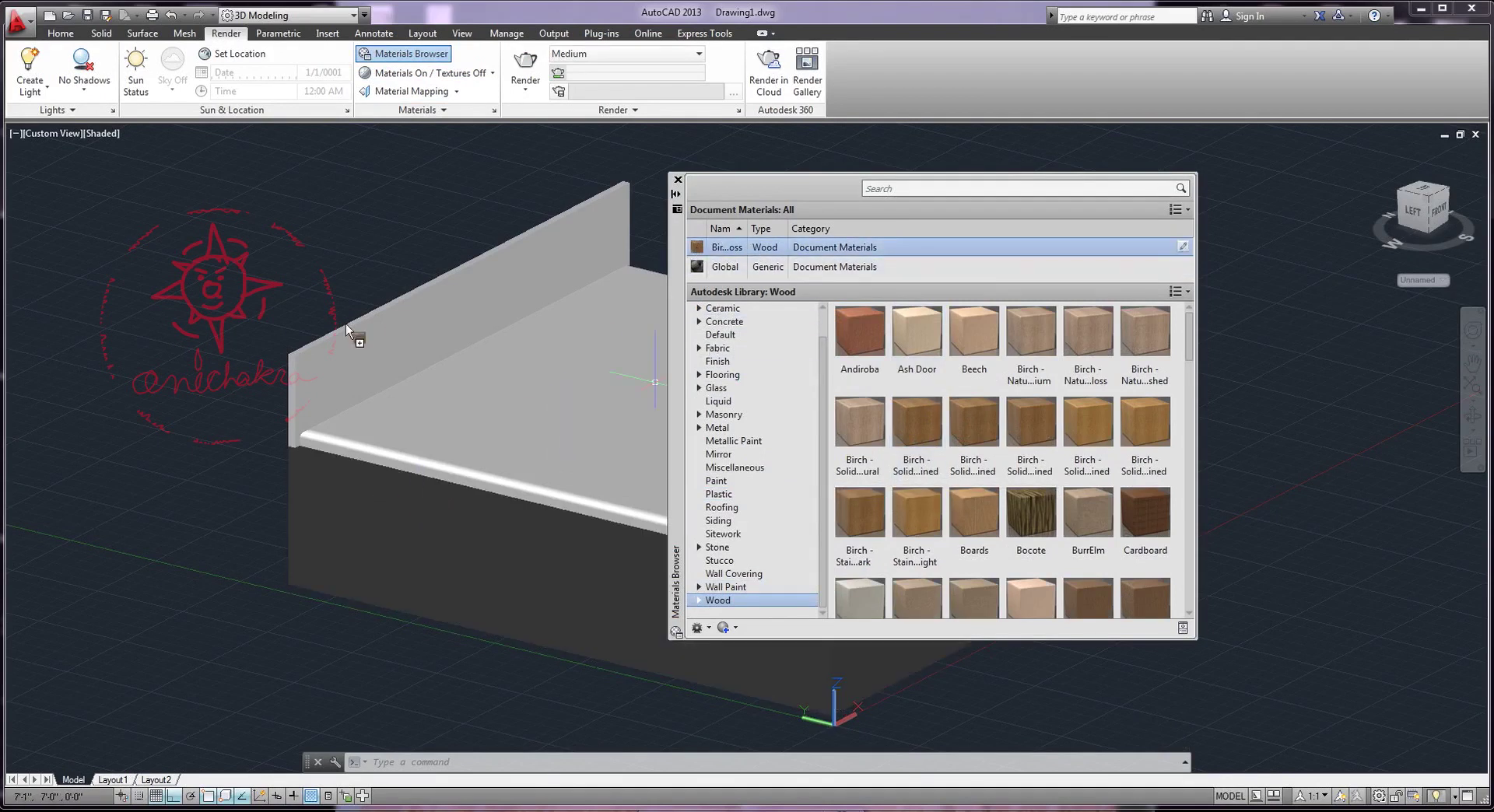
Apply the Brown fabric material to the mattress top and close the Materials Browser
{"action": "left_click", "coordinate": [718, 348]}
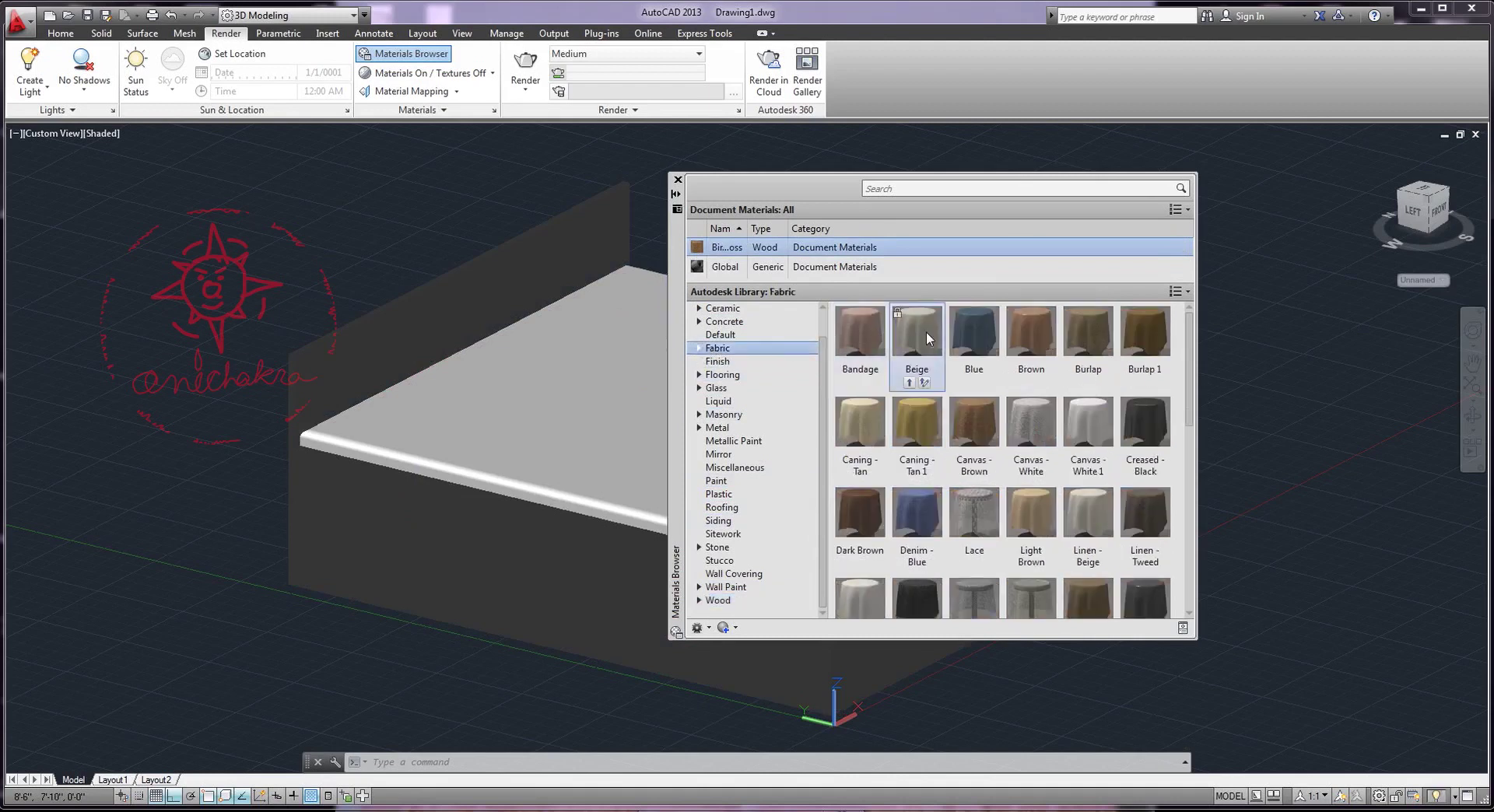
{"action": "left_click", "coordinate": [1023, 382]}
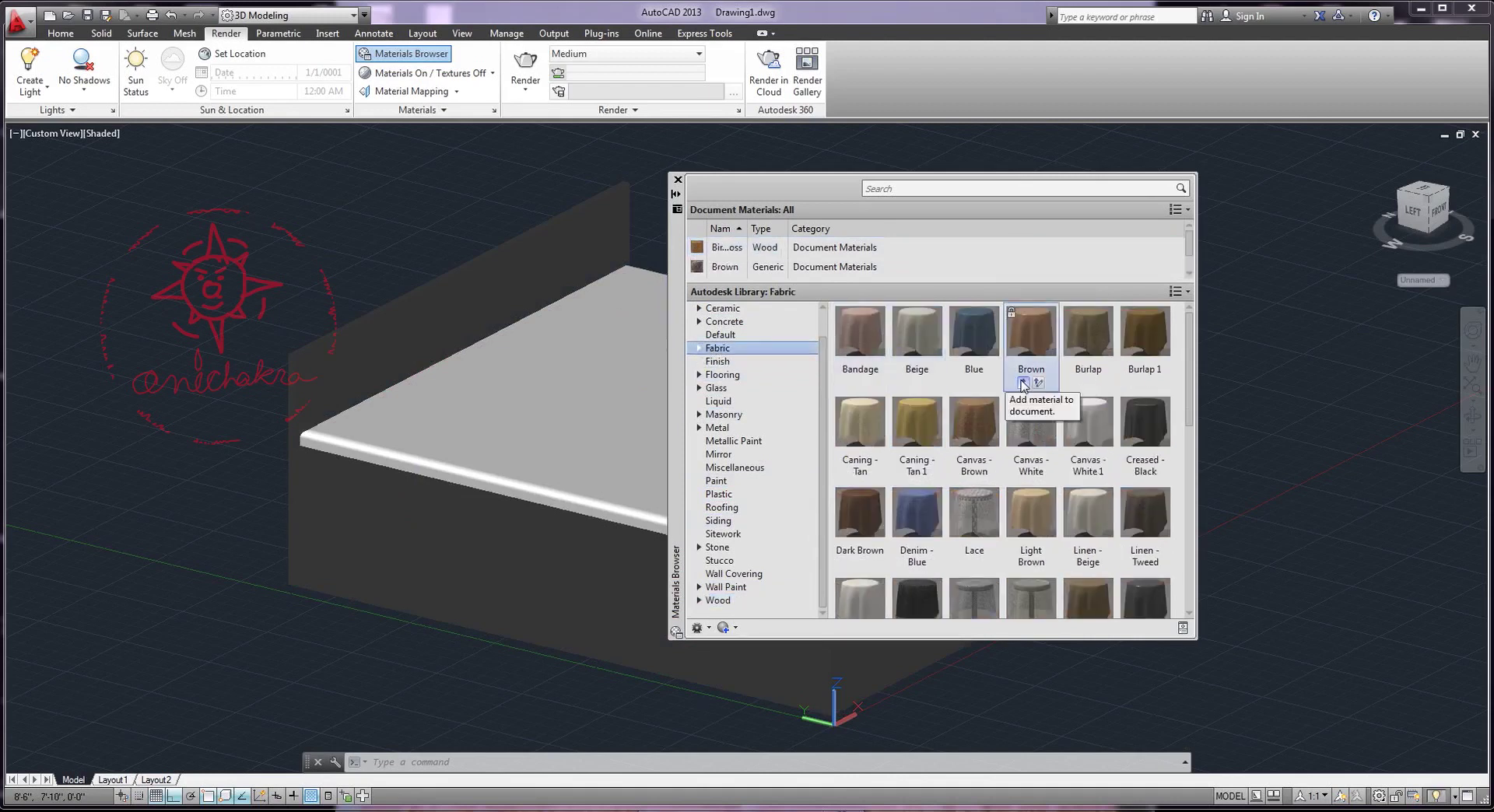
{"action": "left_click_drag", "start_coordinate": [729, 257], "coordinate": [529, 416]}
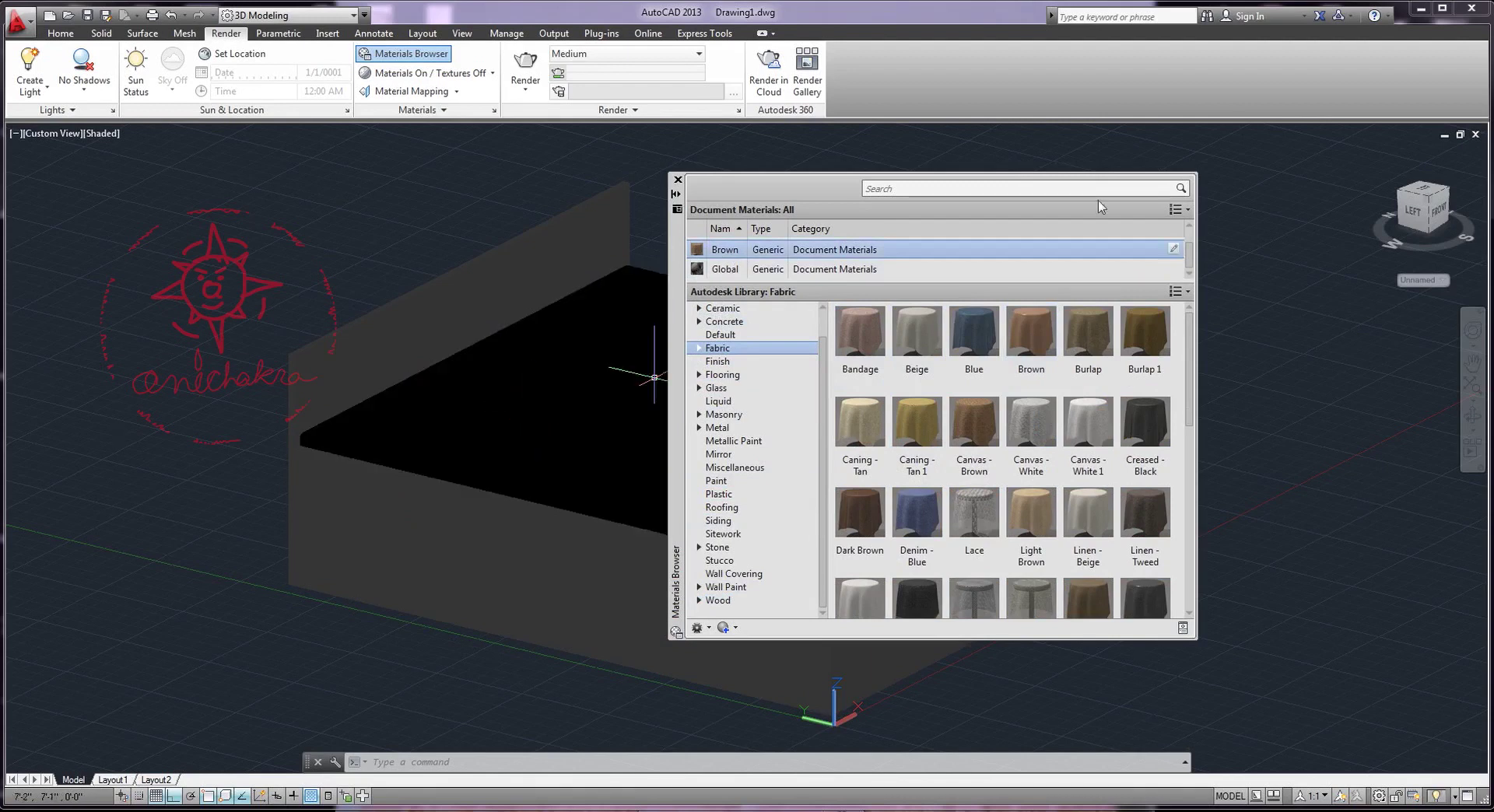
{"action": "left_click", "coordinate": [678, 180]}
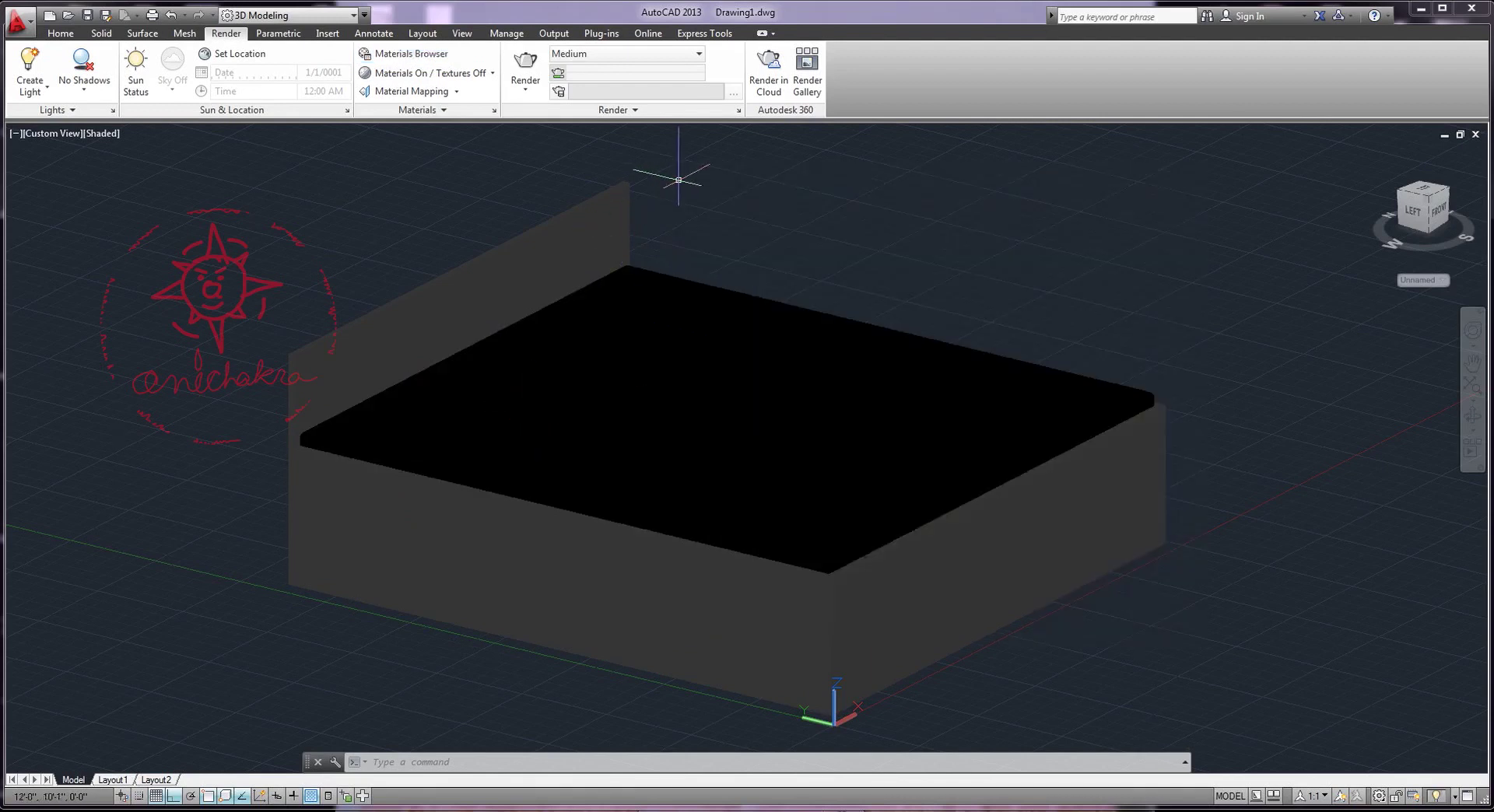
Switch to the Realistic visual style and orbit out to see the whole textured bed
{"action": "left_click", "coordinate": [94, 134]}
{"action": "left_click", "coordinate": [140, 231]}
{"action": "mouse_move", "coordinate": [810, 430]}
{"action": "middle_mouse_down", "text": "shift"}
{"action": "mouse_move", "coordinate": [521, 446]}
{"action": "mouse_move", "coordinate": [793, 443]}
{"action": "middle_mouse_up", "text": "shift"}
{"action": "scroll", "coordinate": [652, 478], "scroll_direction": "up", "scroll_amount": 5}
{"action": "mouse_move", "coordinate": [652, 478]}
{"action": "middle_mouse_down", "text": "shift"}
{"action": "mouse_move", "coordinate": [774, 454]}
{"action": "mouse_move", "coordinate": [810, 477]}
{"action": "middle_mouse_up", "text": "shift"}
{"action": "scroll", "coordinate": [774, 453], "scroll_direction": "down", "scroll_amount": 10}
{"action": "scroll", "coordinate": [809, 477], "scroll_direction": "up", "scroll_amount": 5}
{"action": "scroll", "coordinate": [774, 437], "scroll_direction": "down", "scroll_amount": 3}
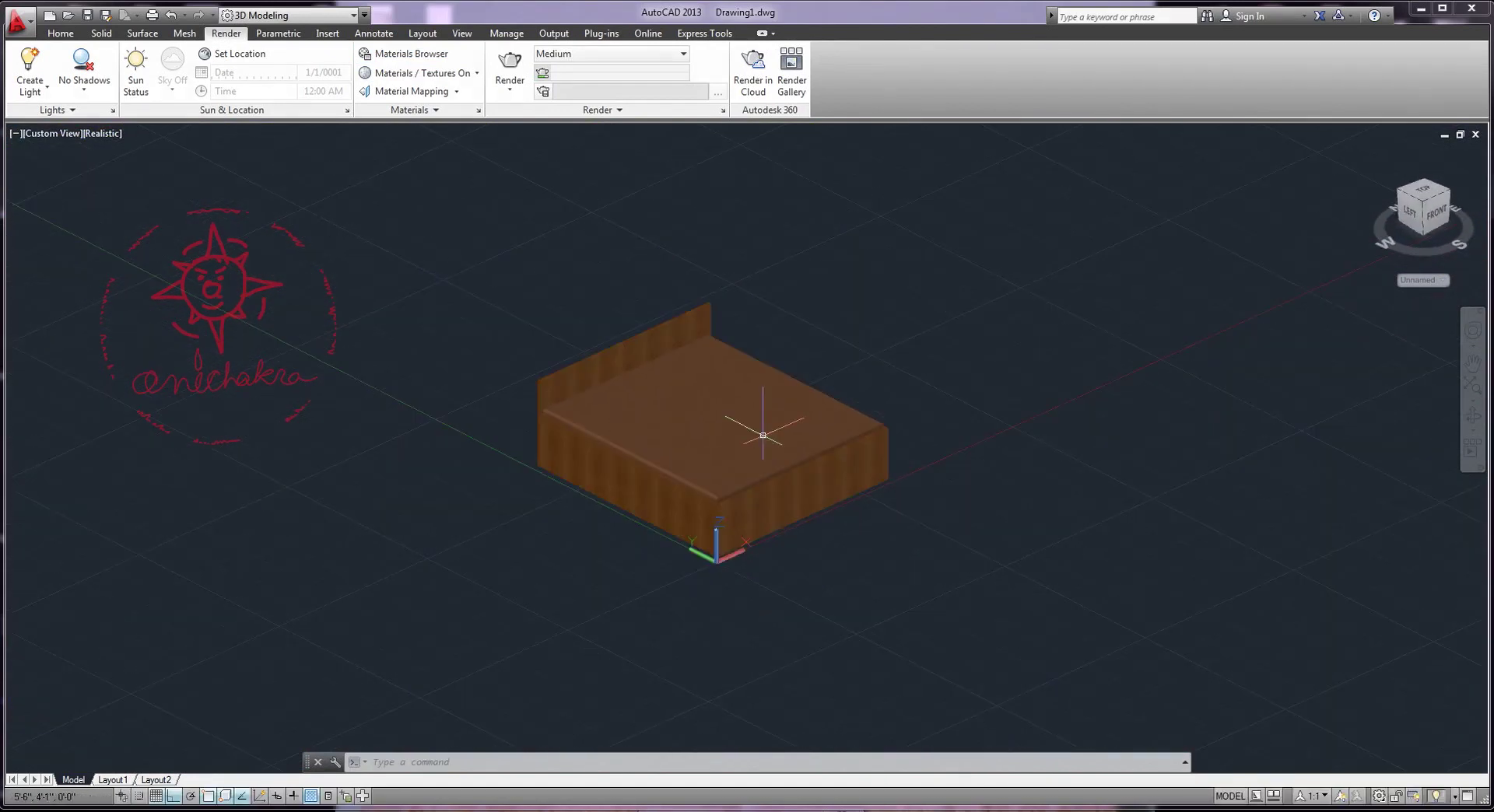
Draw a large planar floor surface under the bed by two opposite corners
{"action": "left_click", "coordinate": [69, 31]}
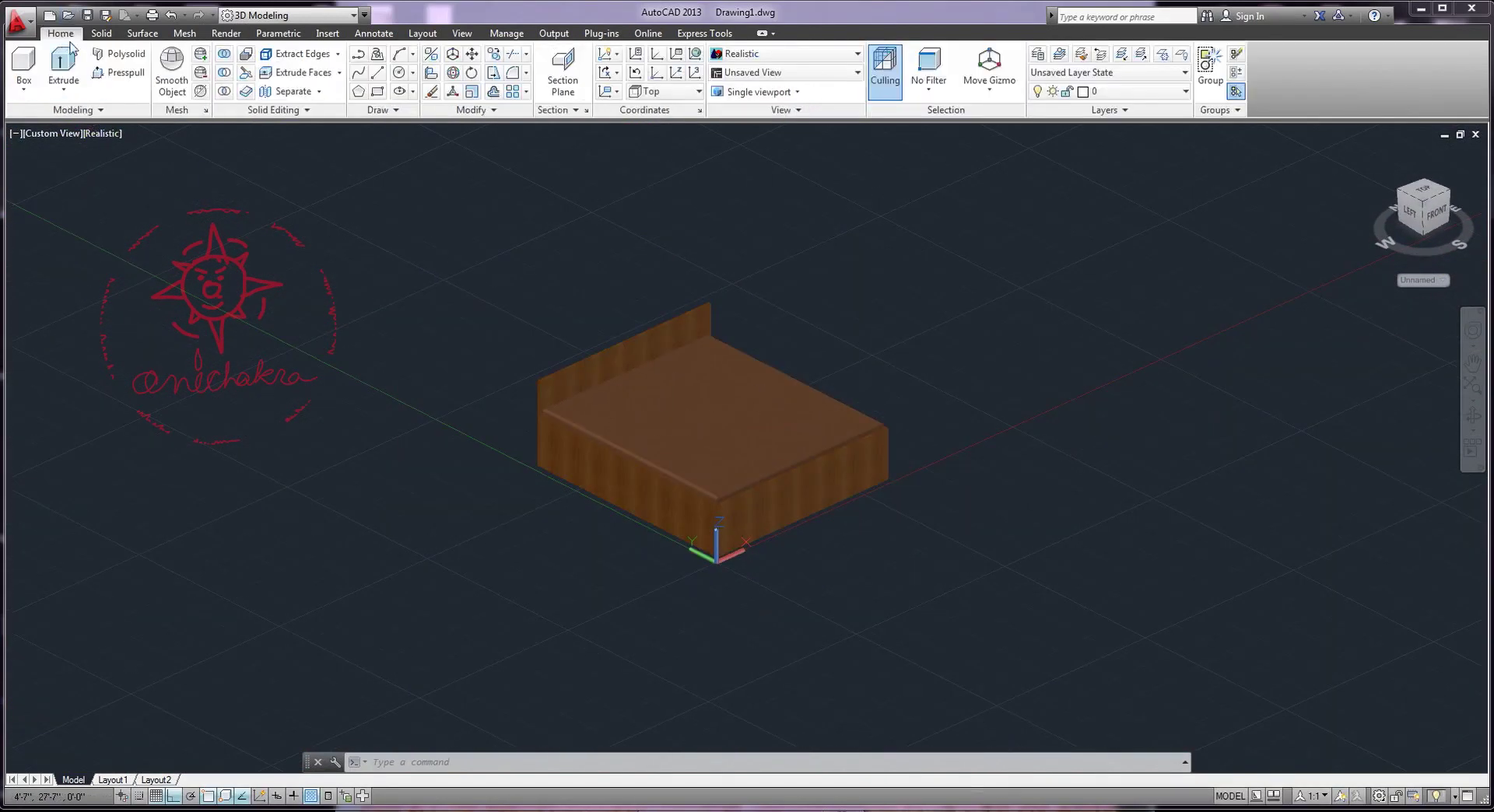
{"action": "left_click", "coordinate": [30, 92]}
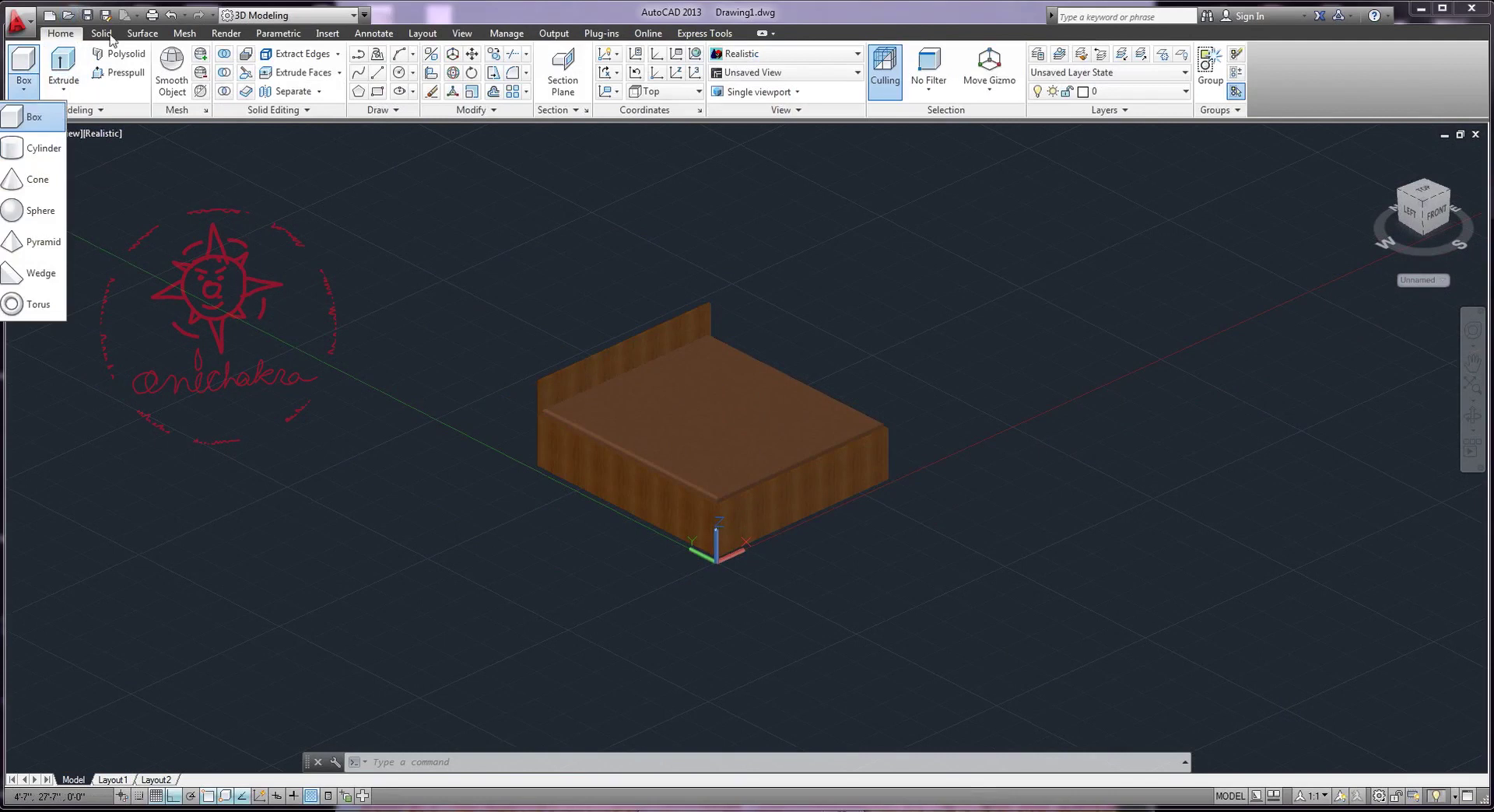
{"action": "left_click", "coordinate": [143, 33]}
{"action": "left_click", "coordinate": [100, 53]}
{"action": "scroll", "coordinate": [623, 334], "scroll_direction": "down", "scroll_amount": 3}
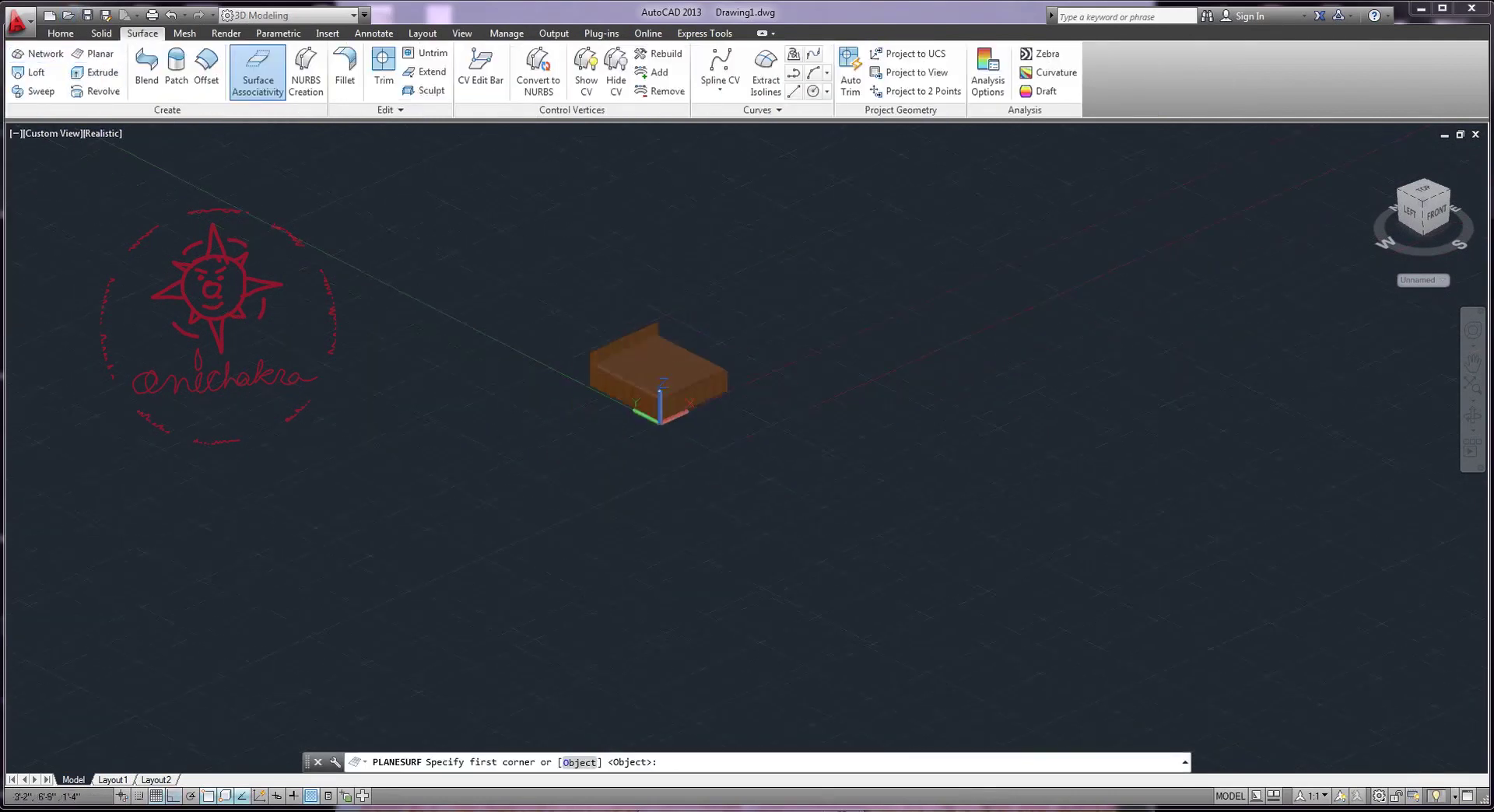
{"action": "left_click", "coordinate": [340, 384]}
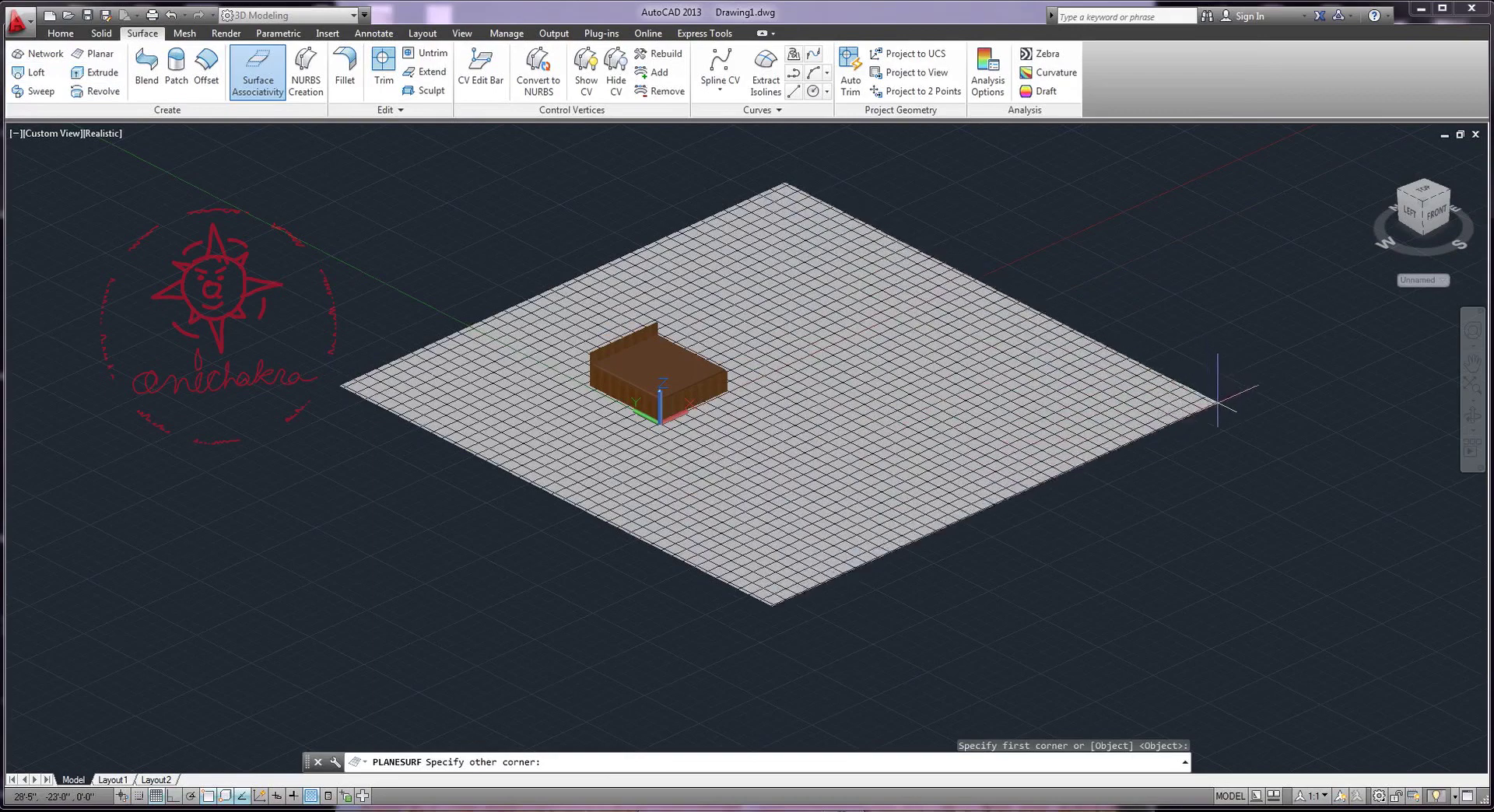
{"action": "left_click", "coordinate": [1042, 403]}
{"action": "scroll", "coordinate": [805, 493], "scroll_direction": "up", "scroll_amount": 3}
{"action": "scroll", "coordinate": [804, 492], "scroll_direction": "up", "scroll_amount": 2}
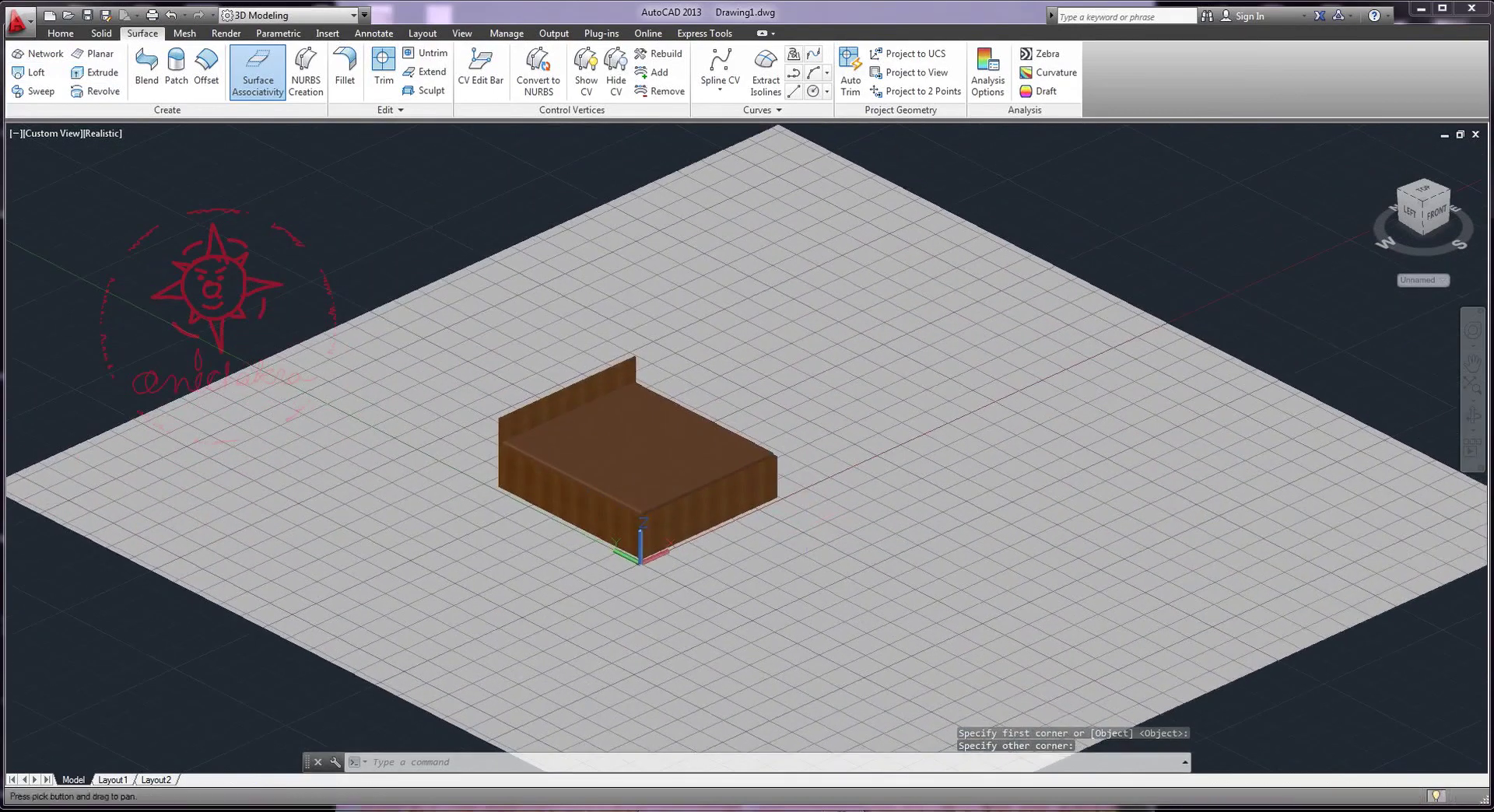
{"action": "scroll", "coordinate": [817, 498], "scroll_direction": "up", "scroll_amount": 3}
{"action": "middle_click_drag", "start_coordinate": [833, 507], "coordinate": [1056, 566]}
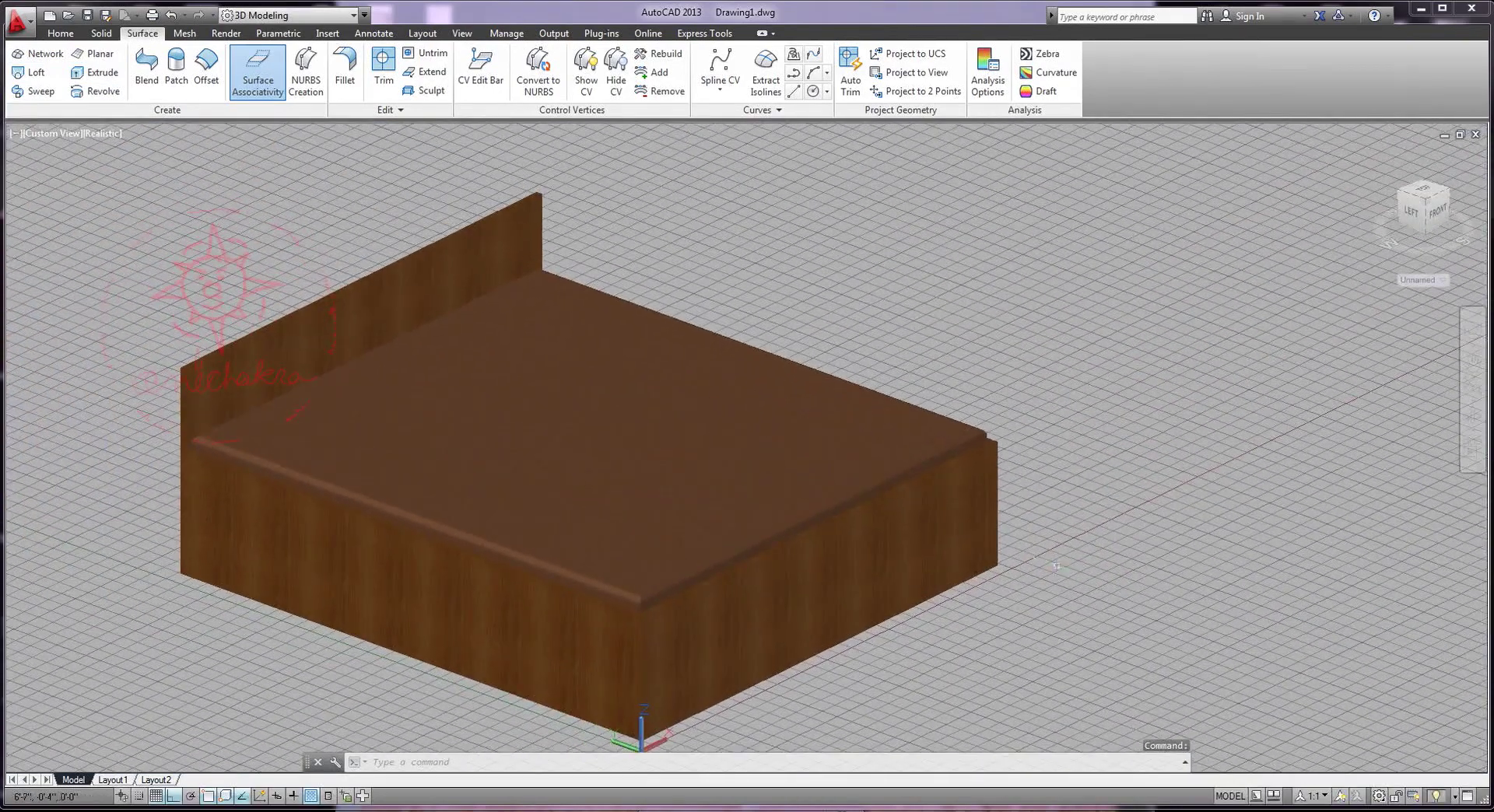
{"action": "left_click", "coordinate": [74, 35]}
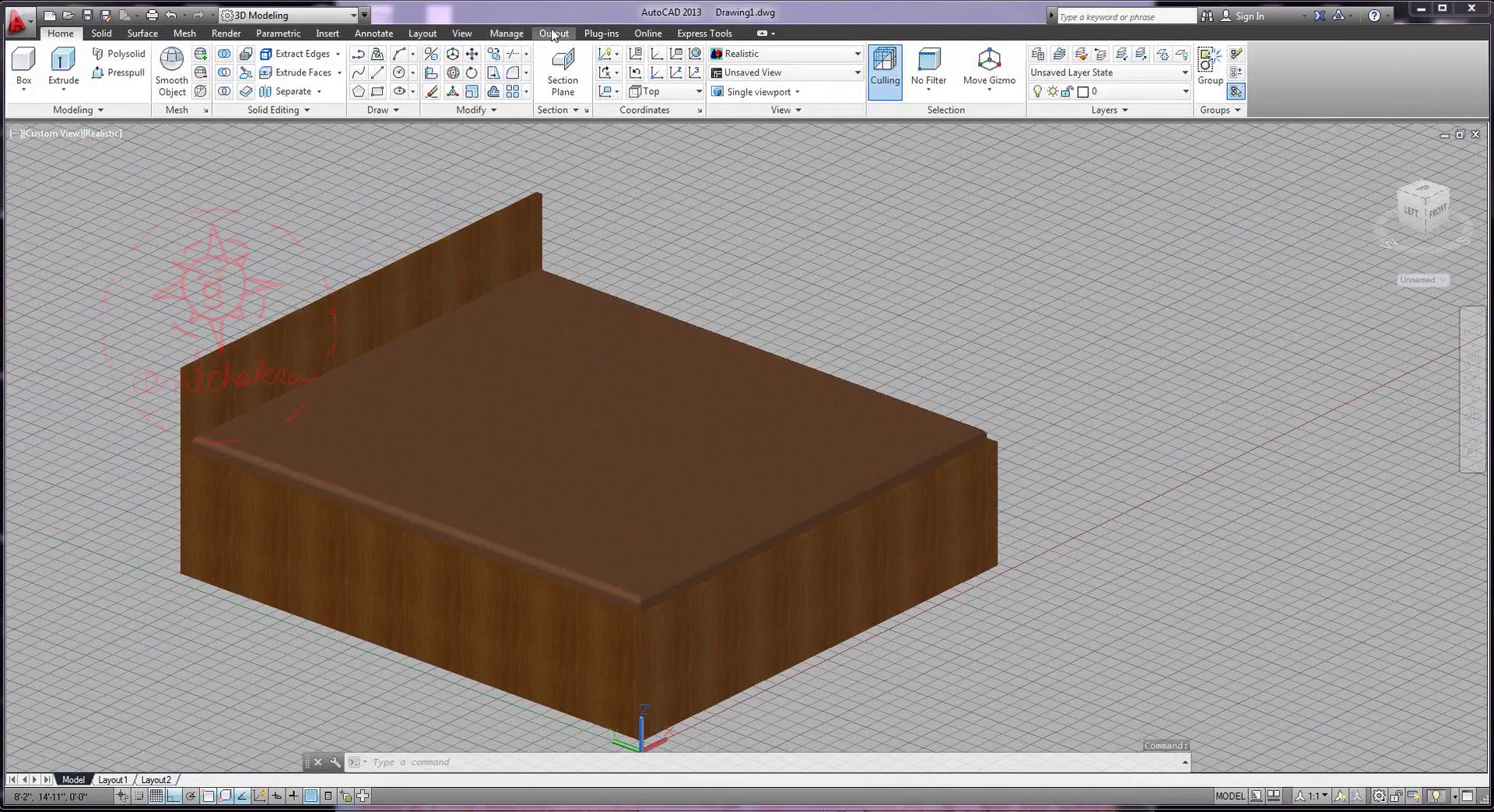
Set the drawing's geographic location by entering latitude and longitude values
{"action": "left_click", "coordinate": [225, 33]}
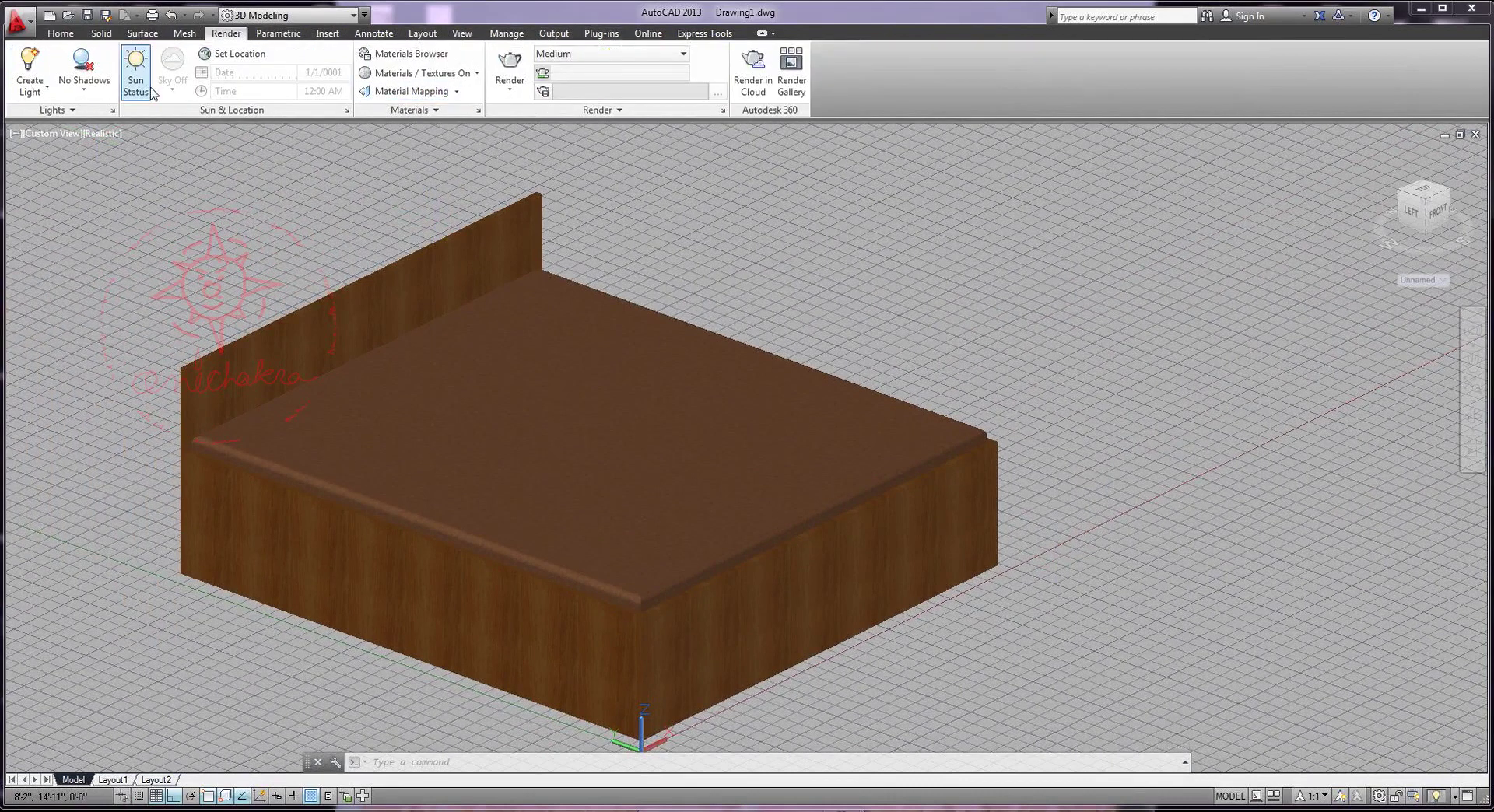
{"action": "left_click", "coordinate": [244, 56]}
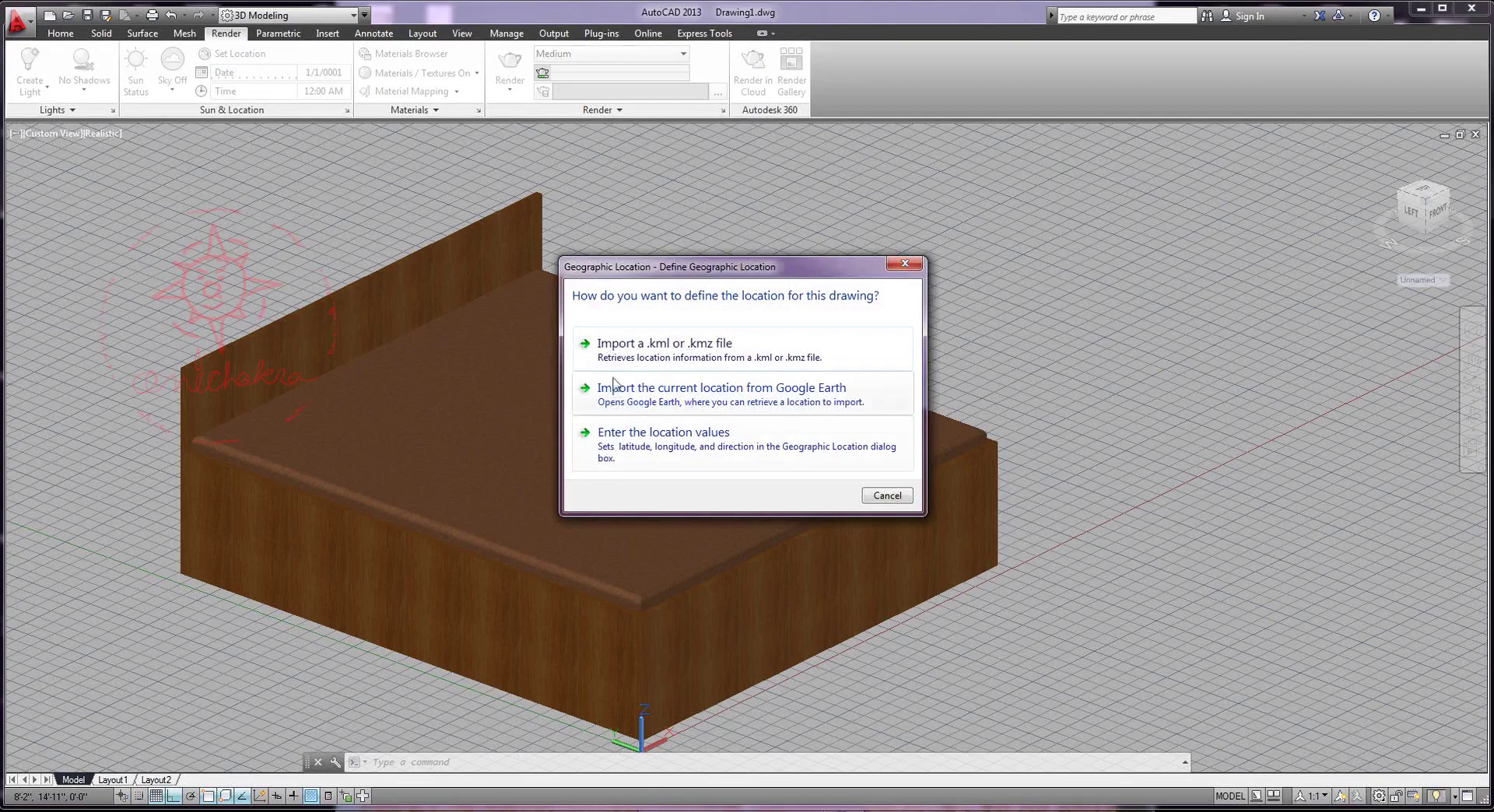
{"action": "left_click", "coordinate": [671, 446]}
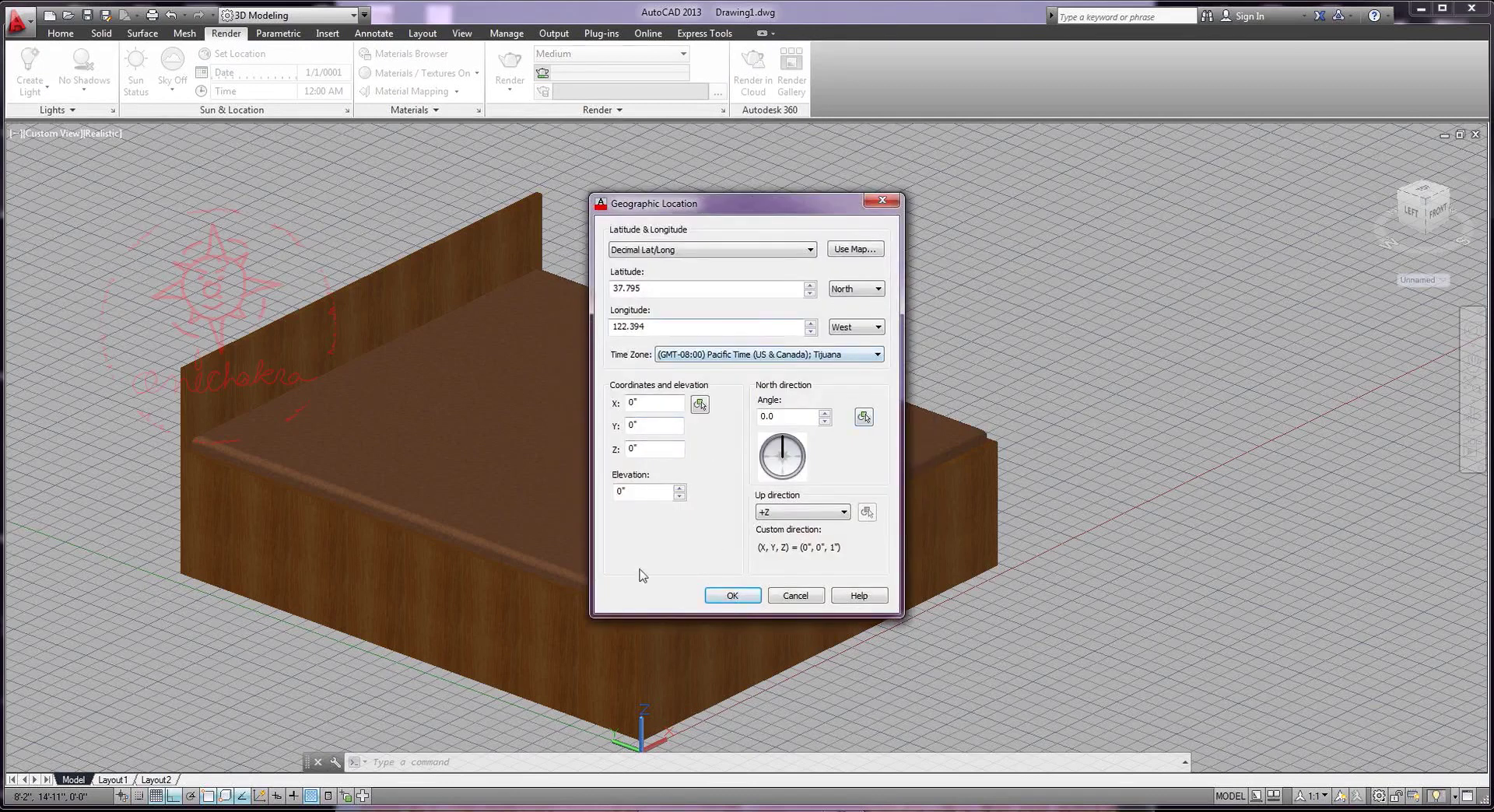
{"action": "left_click", "coordinate": [730, 596]}
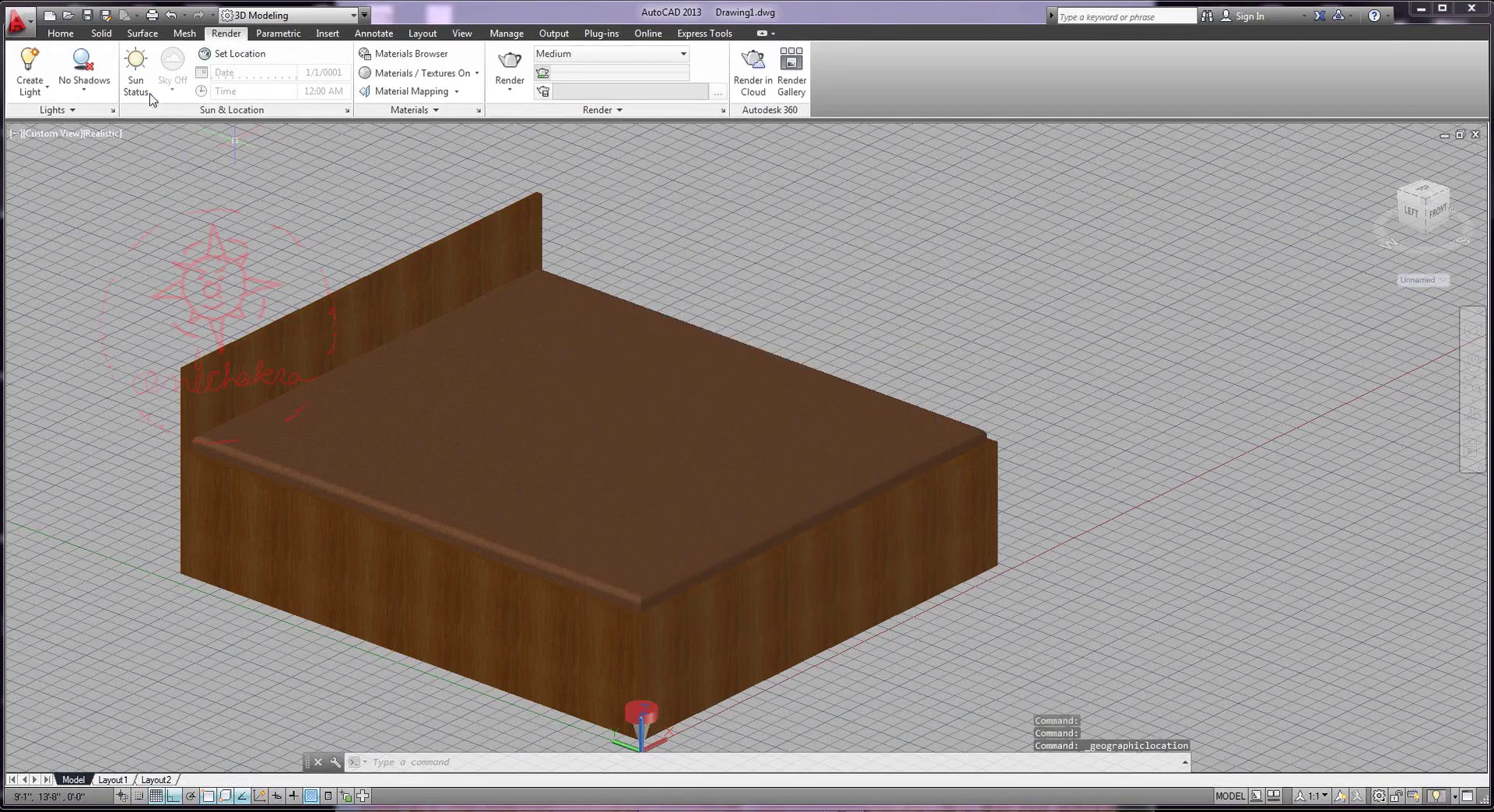
Switch to perspective projection and turn on full shadows and sky background with illumination
{"action": "left_click", "coordinate": [83, 86]}
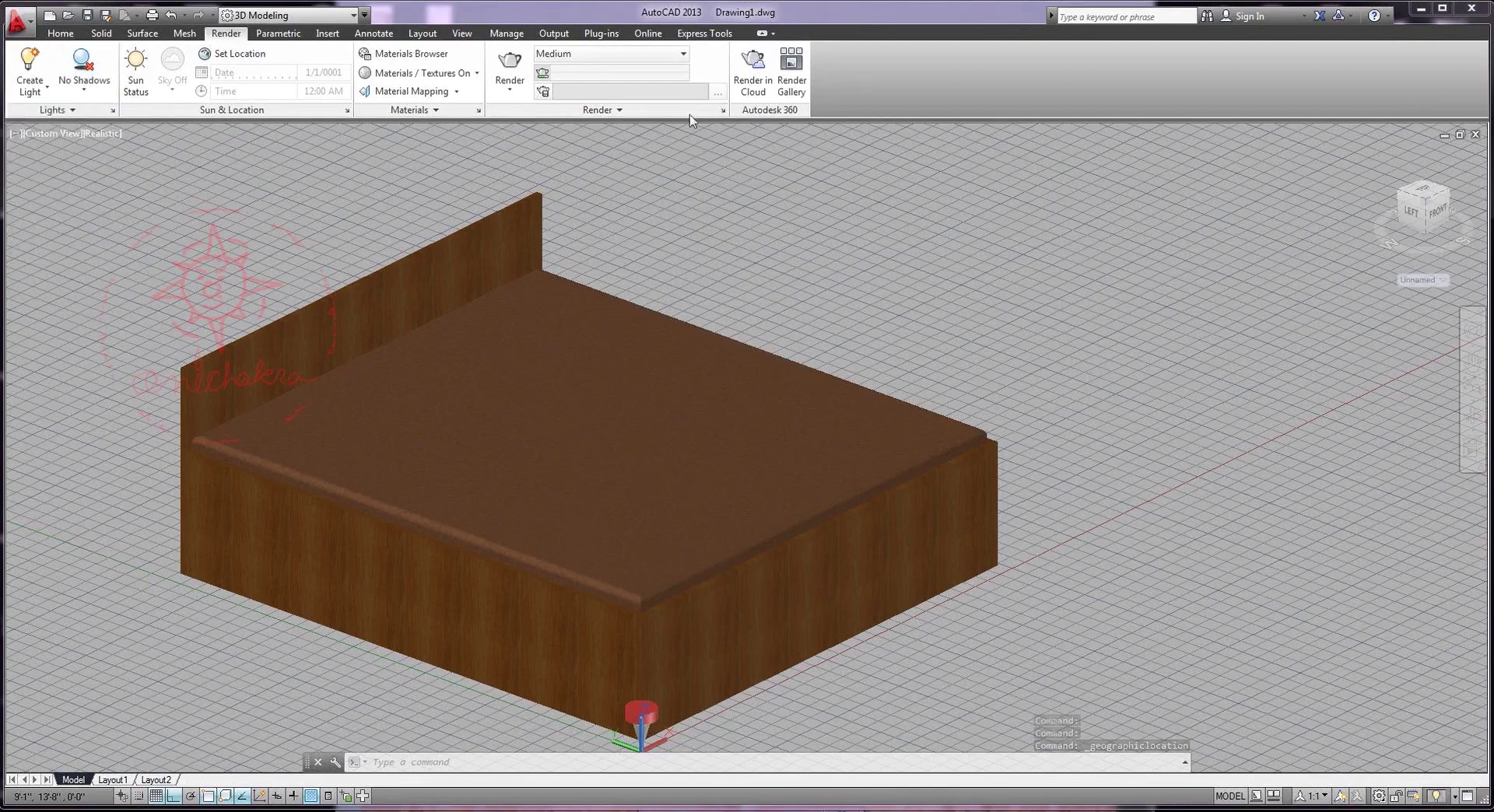
{"action": "left_click", "coordinate": [53, 136]}
{"action": "left_click", "coordinate": [101, 392]}
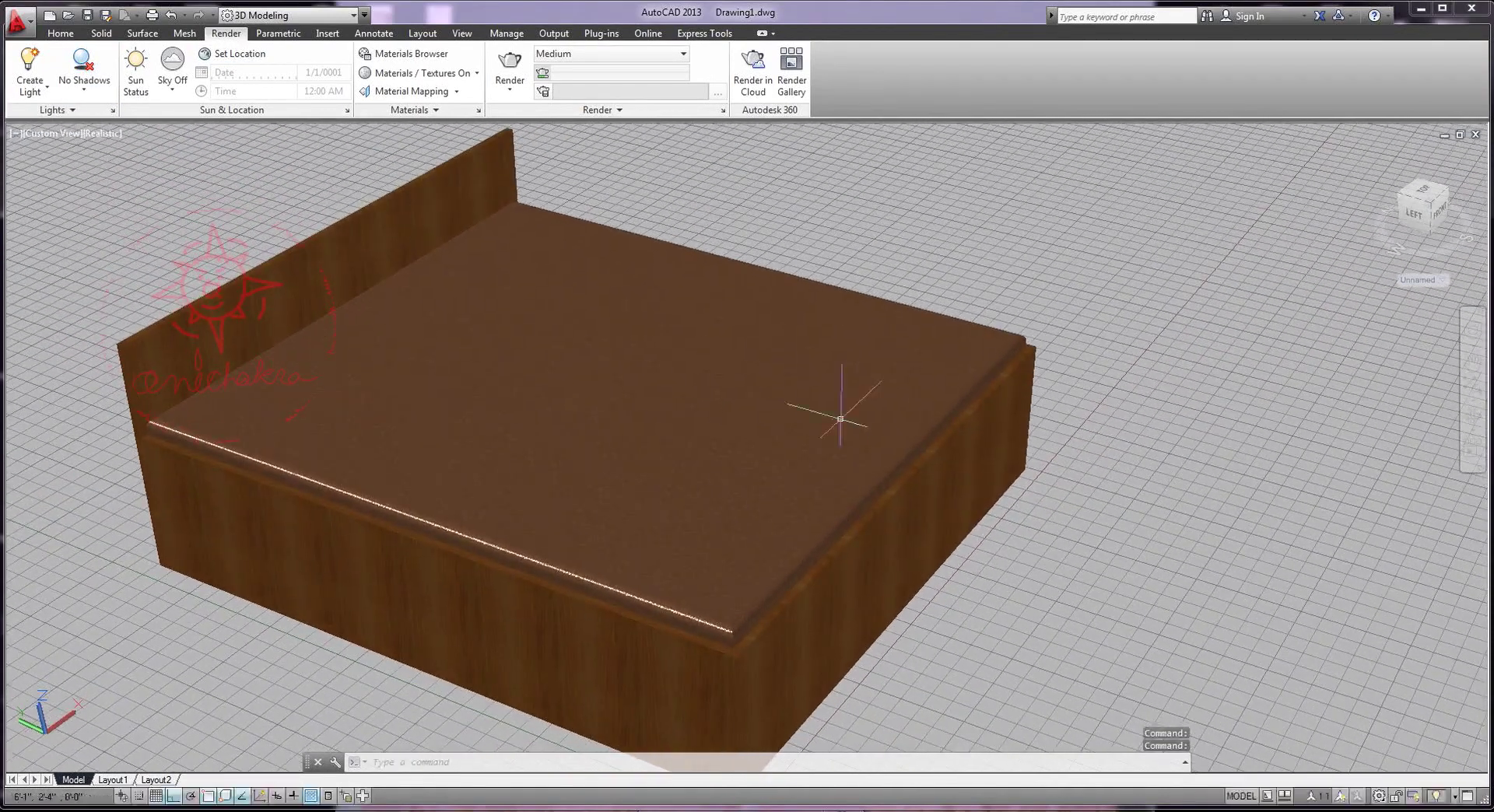
{"action": "middle_click_drag", "start_coordinate": [859, 429], "coordinate": [864, 444], "text": "shift"}
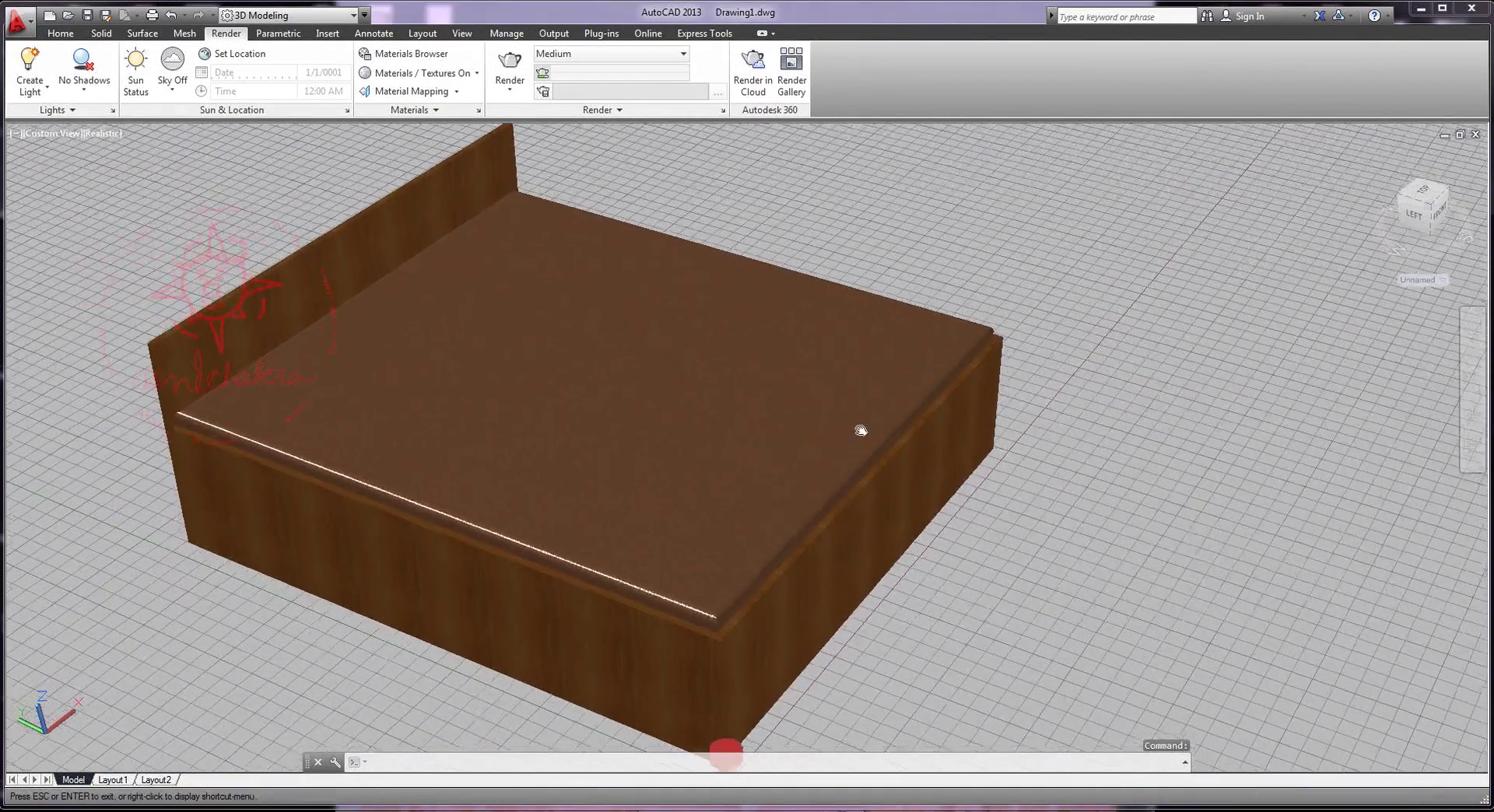
{"action": "left_click", "coordinate": [83, 86]}
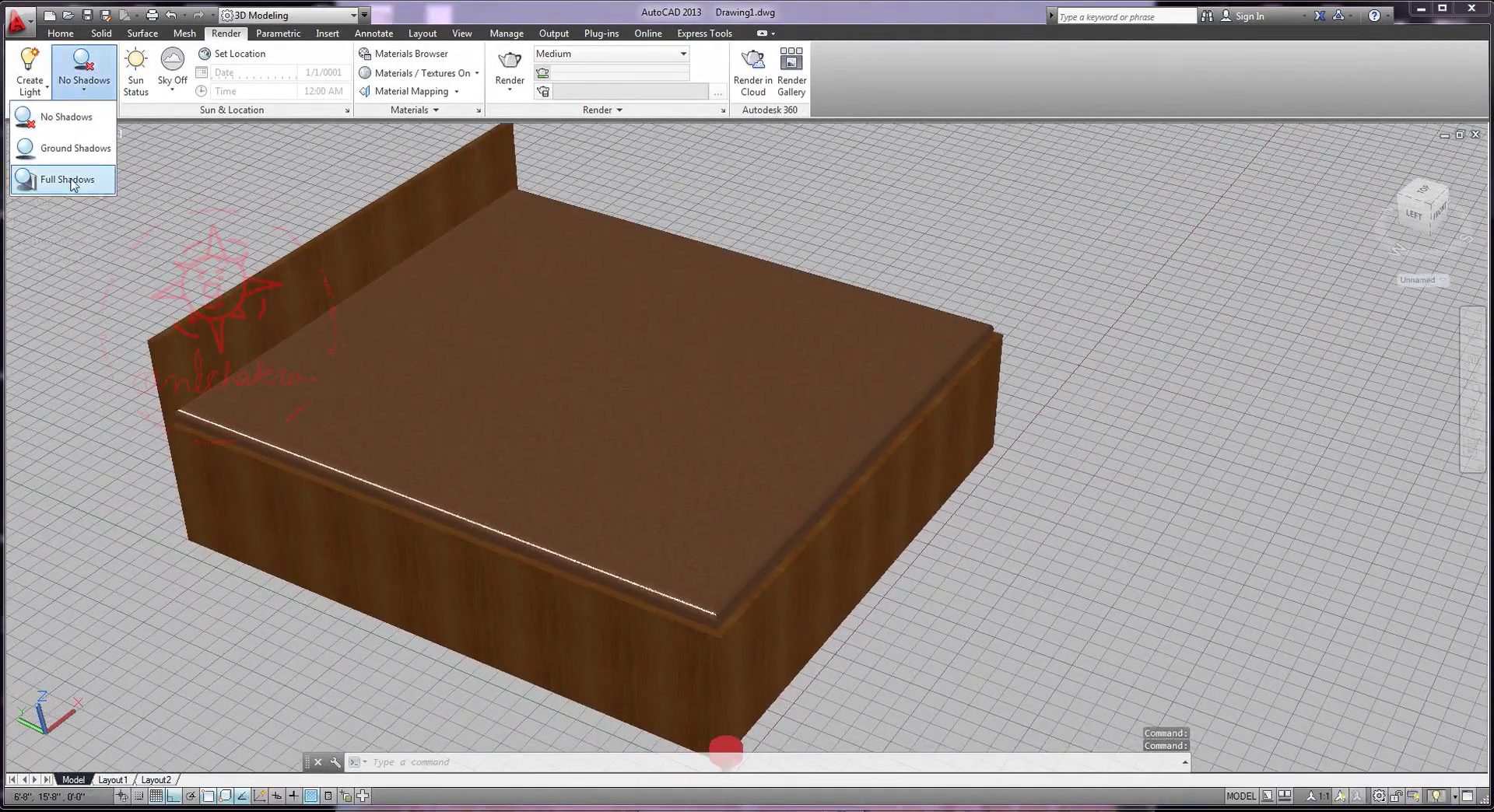
{"action": "left_click", "coordinate": [70, 179]}
{"action": "left_click", "coordinate": [173, 70]}
{"action": "left_click", "coordinate": [93, 179]}
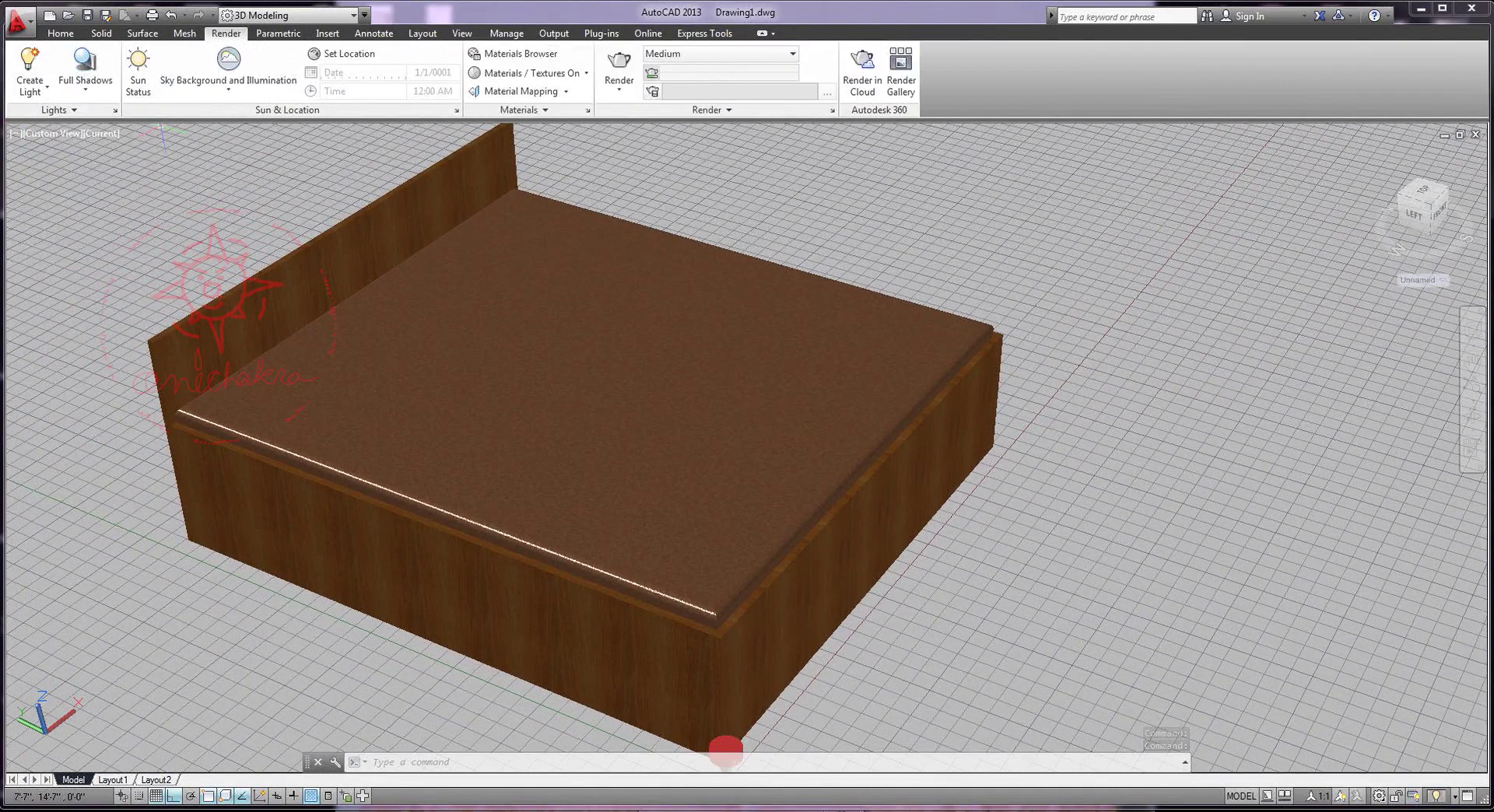
Render the bed scene, then open the Brown mattress material in the Materials Editor
{"action": "left_click", "coordinate": [637, 92]}
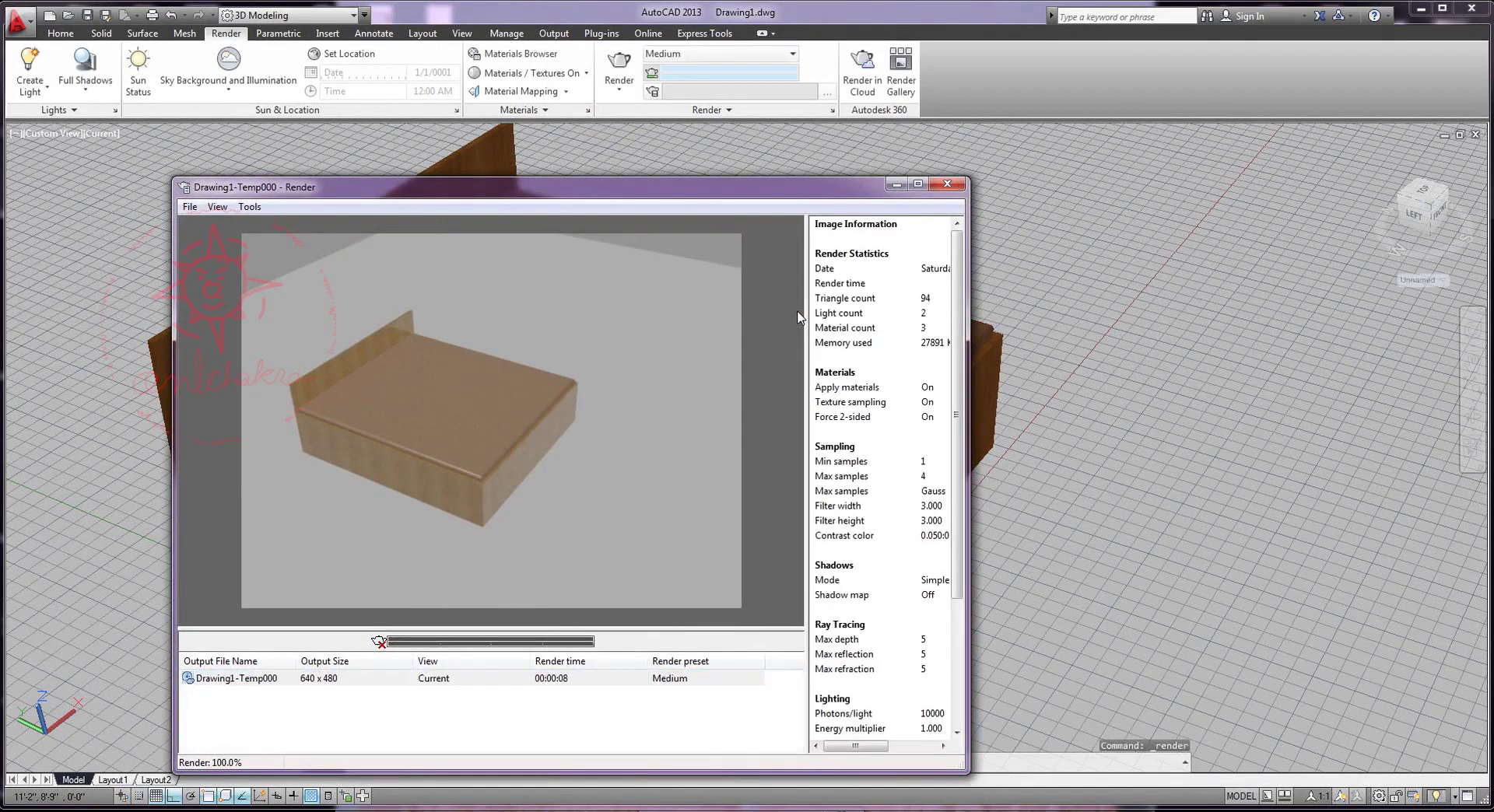
{"action": "left_click", "coordinate": [961, 189]}
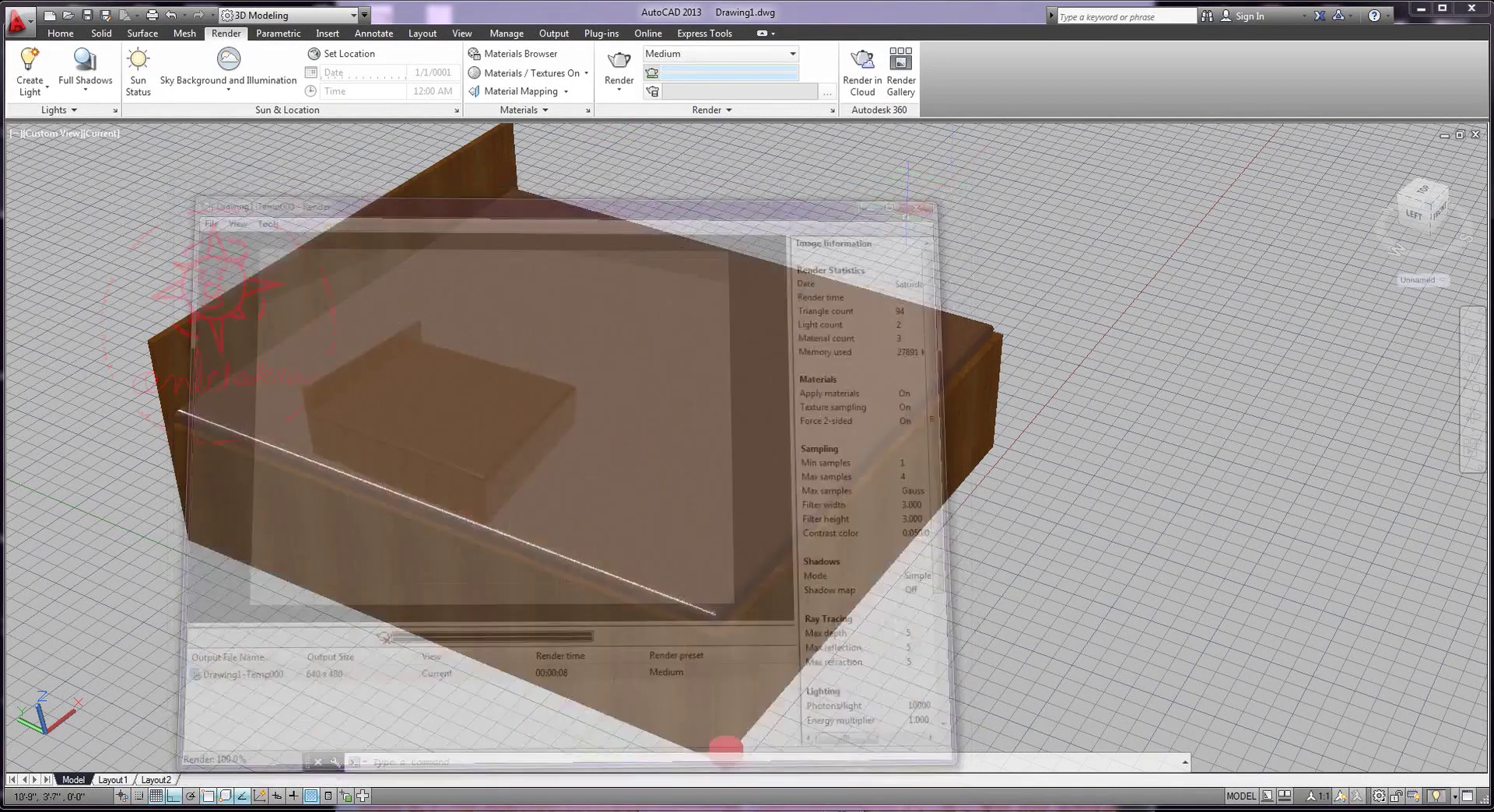
{"action": "left_click", "coordinate": [519, 55]}
{"action": "double_click", "coordinate": [727, 249]}
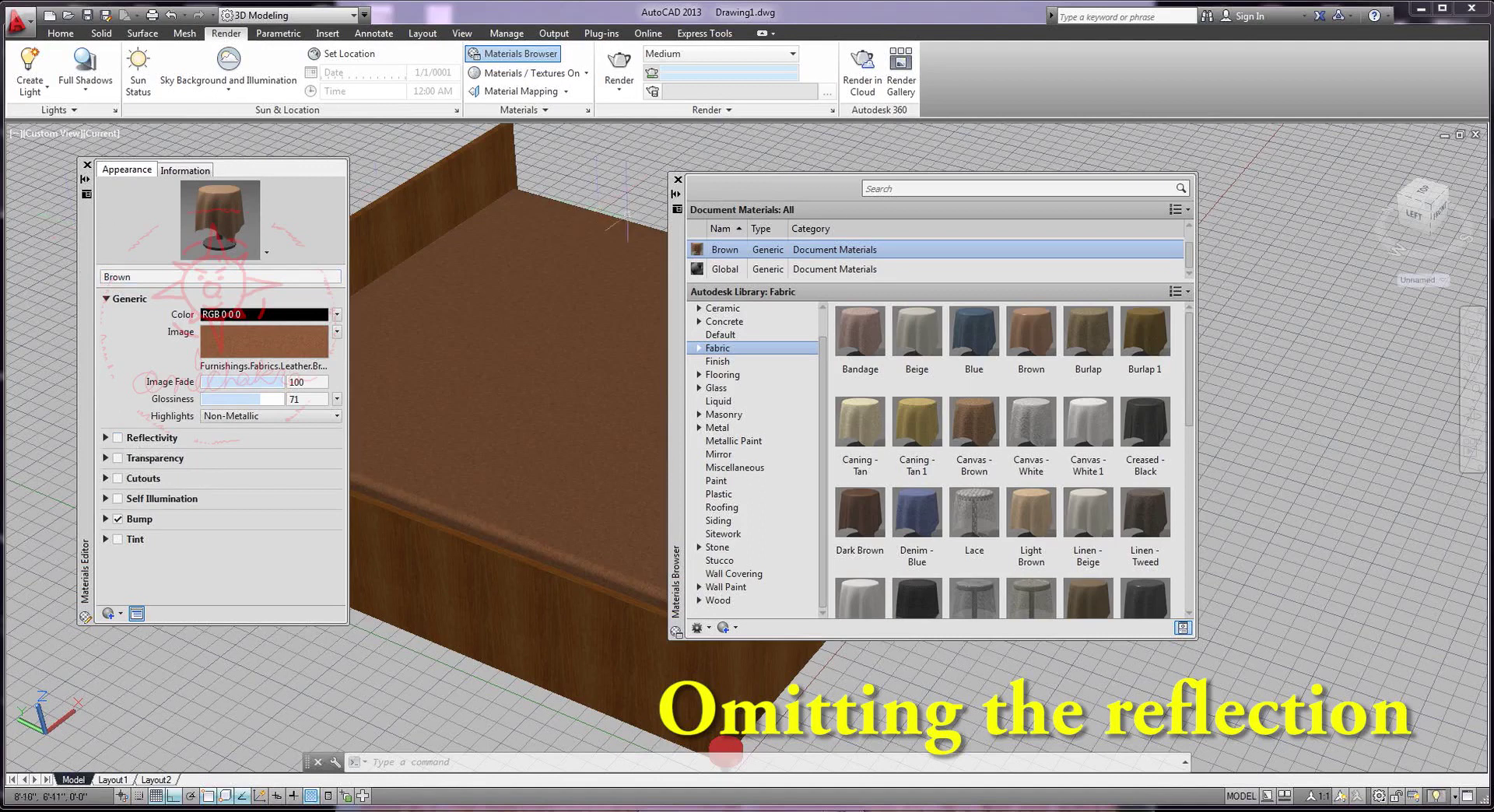
Change the Birch wood material's finish to Unfinished and close the Materials Editor and Browser
{"action": "left_click", "coordinate": [86, 166]}
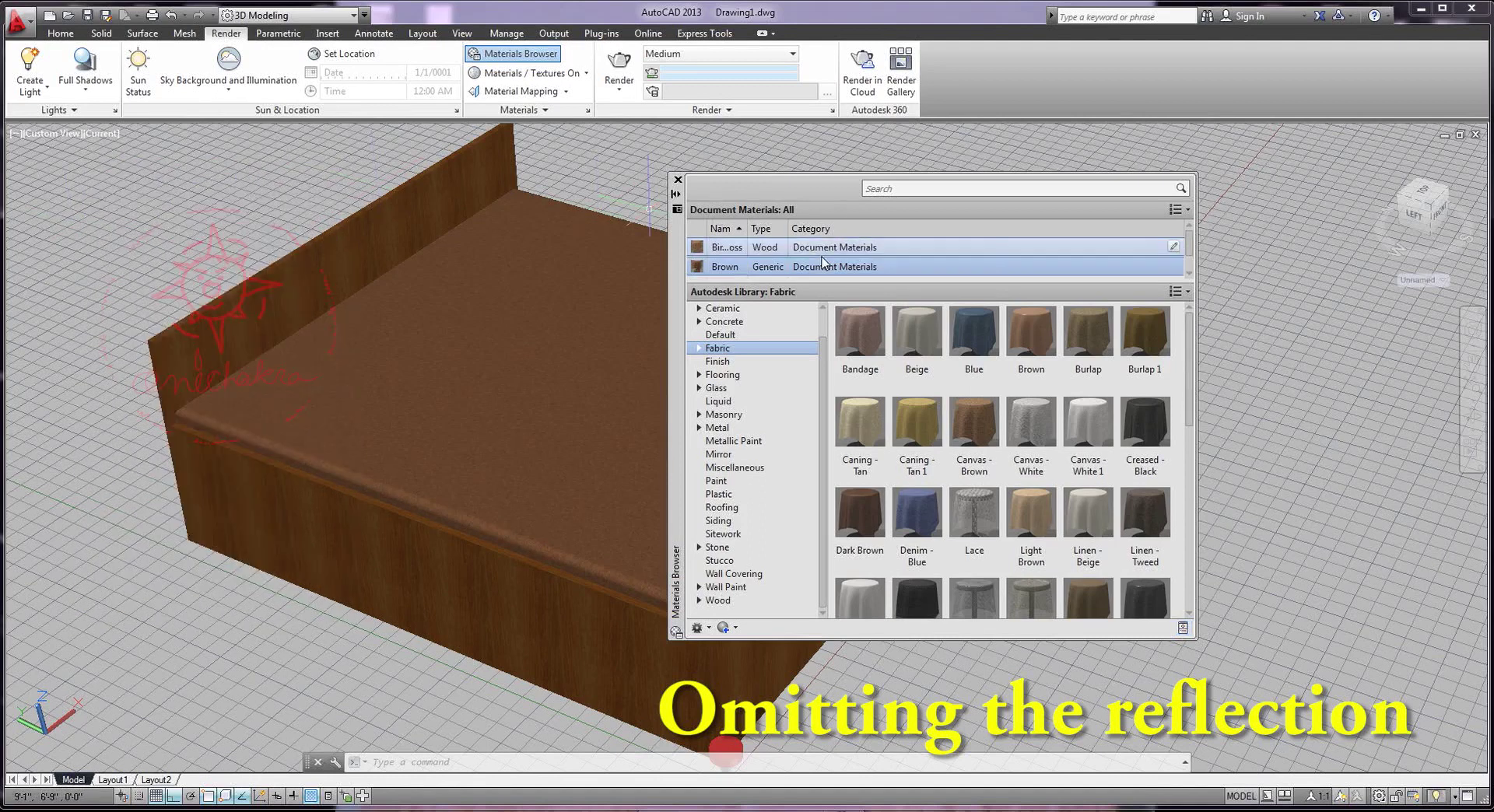
{"action": "double_click", "coordinate": [723, 250]}
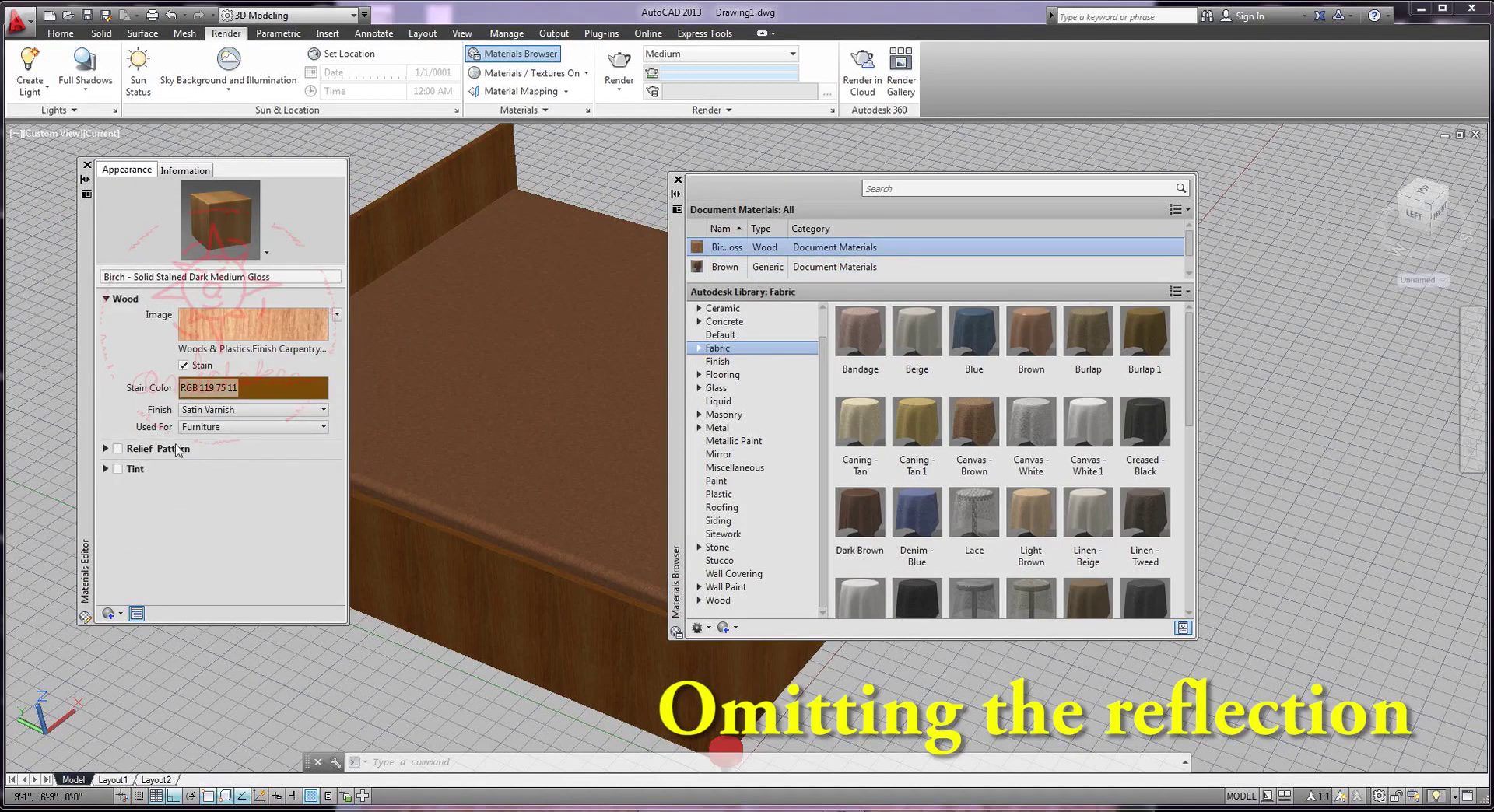
{"action": "left_click", "coordinate": [269, 411]}
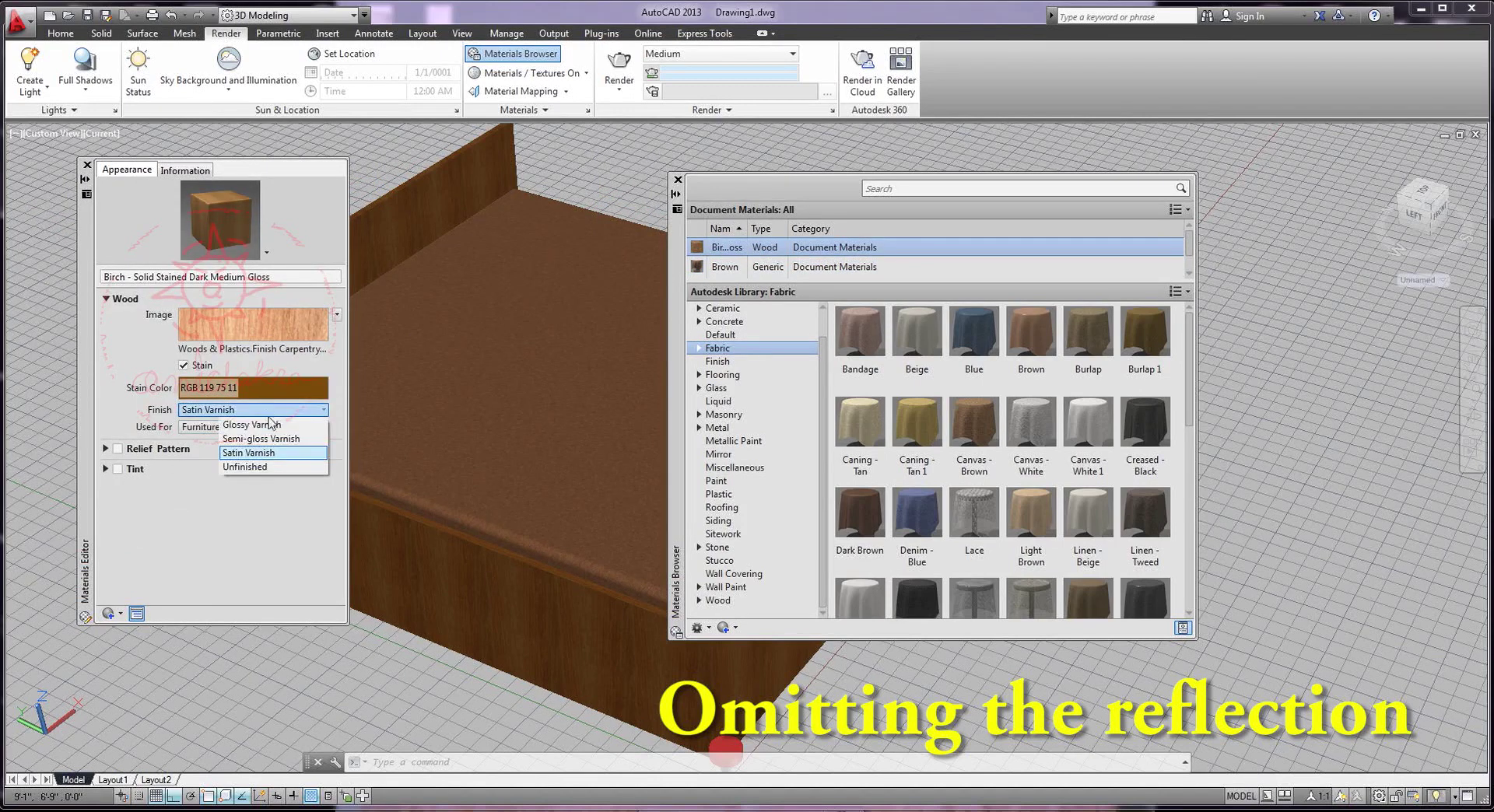
{"action": "left_click", "coordinate": [245, 466]}
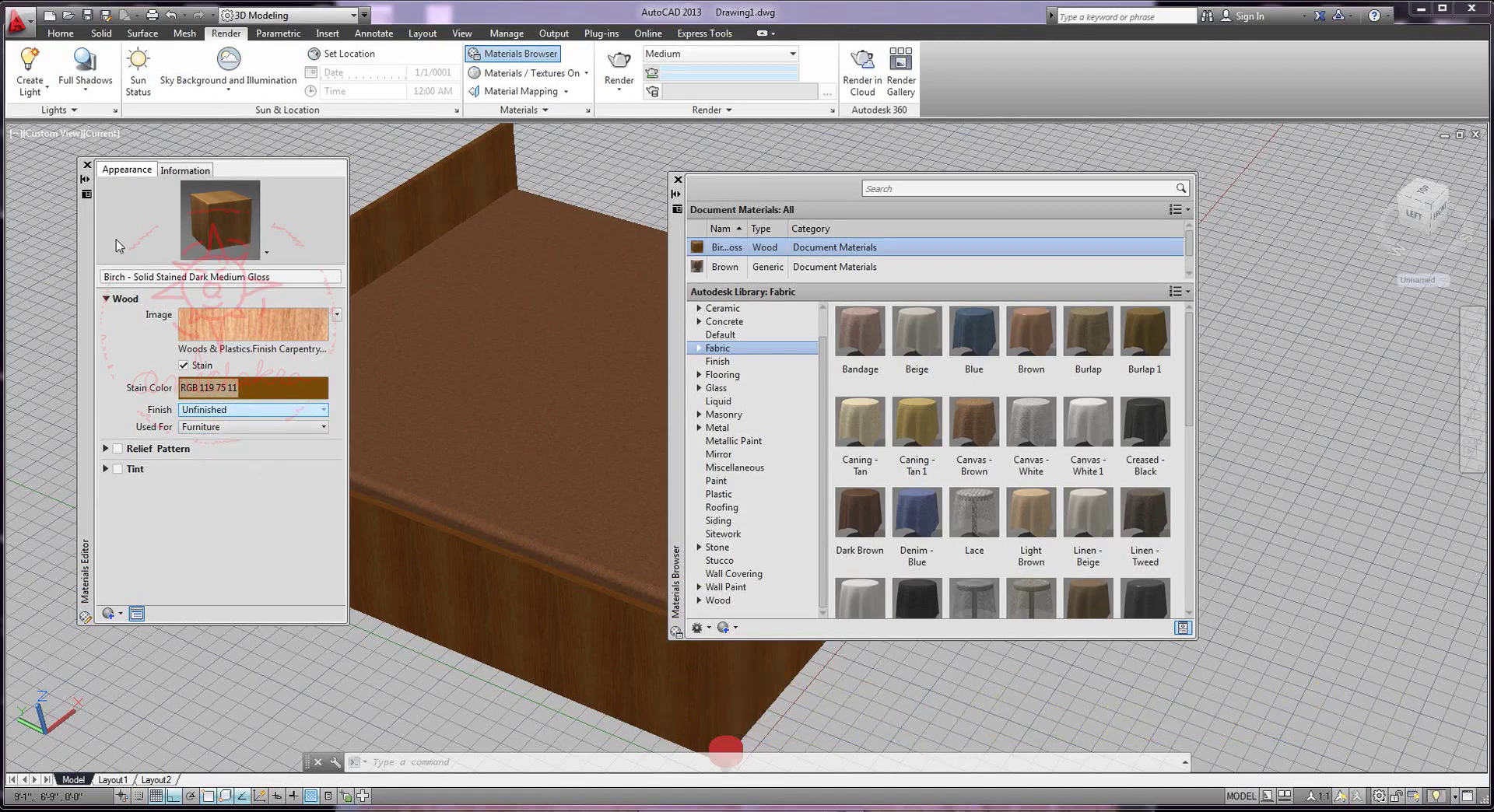
{"action": "left_click", "coordinate": [87, 166]}
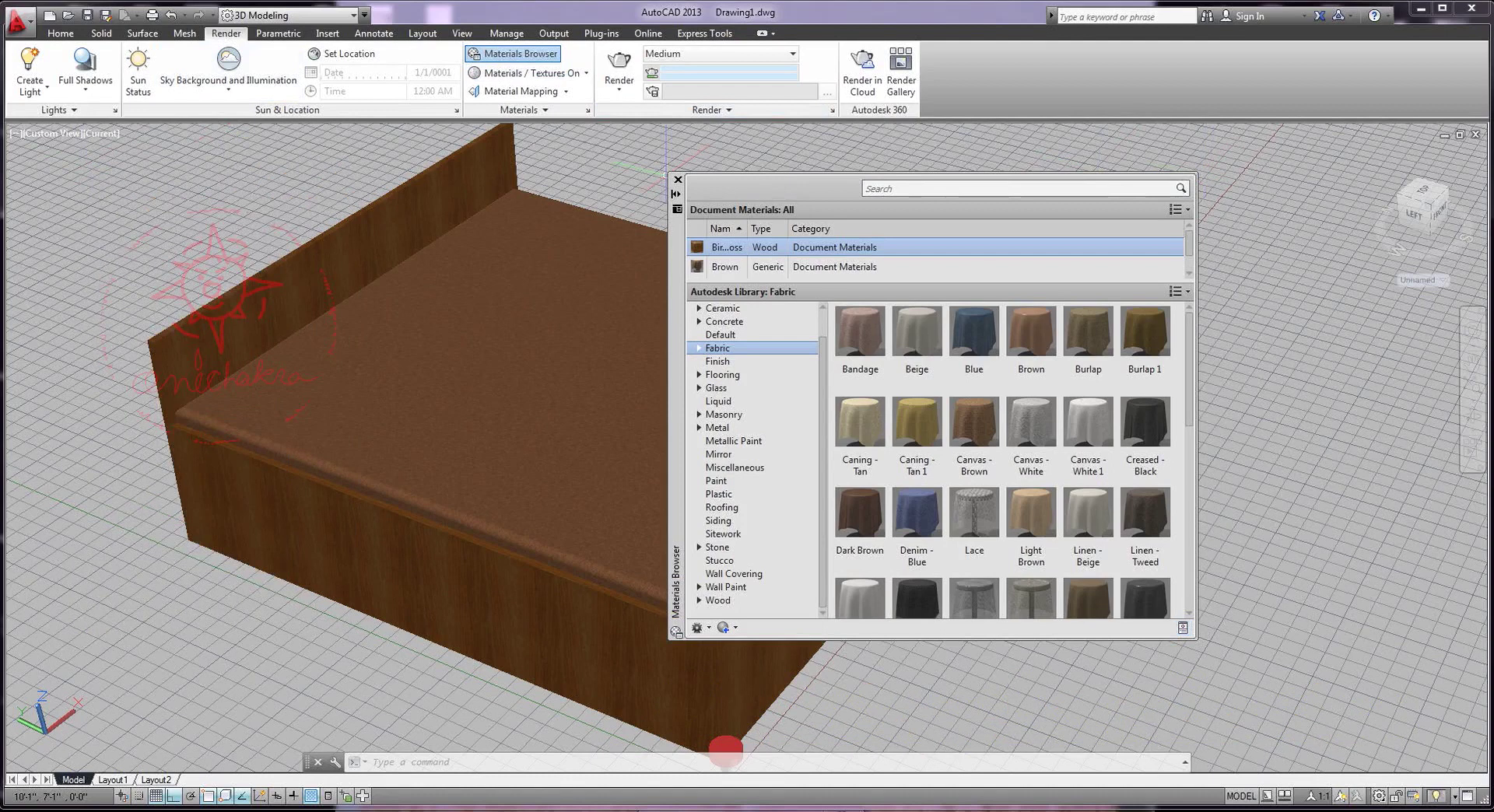
{"action": "left_click", "coordinate": [678, 179]}
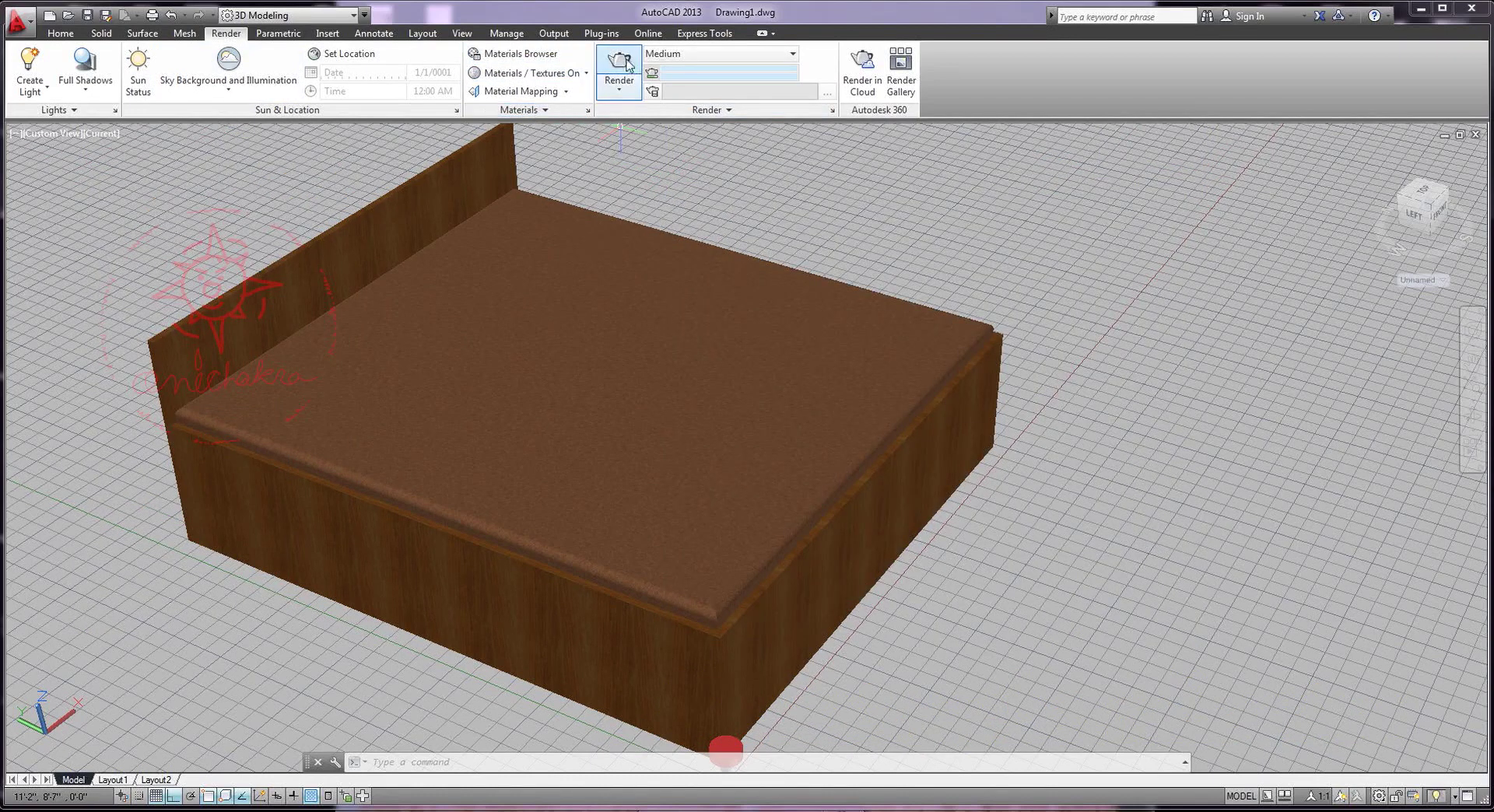
Render the bed, zoom in for a closer view, render again, then close the result
{"action": "left_click", "coordinate": [619, 64]}
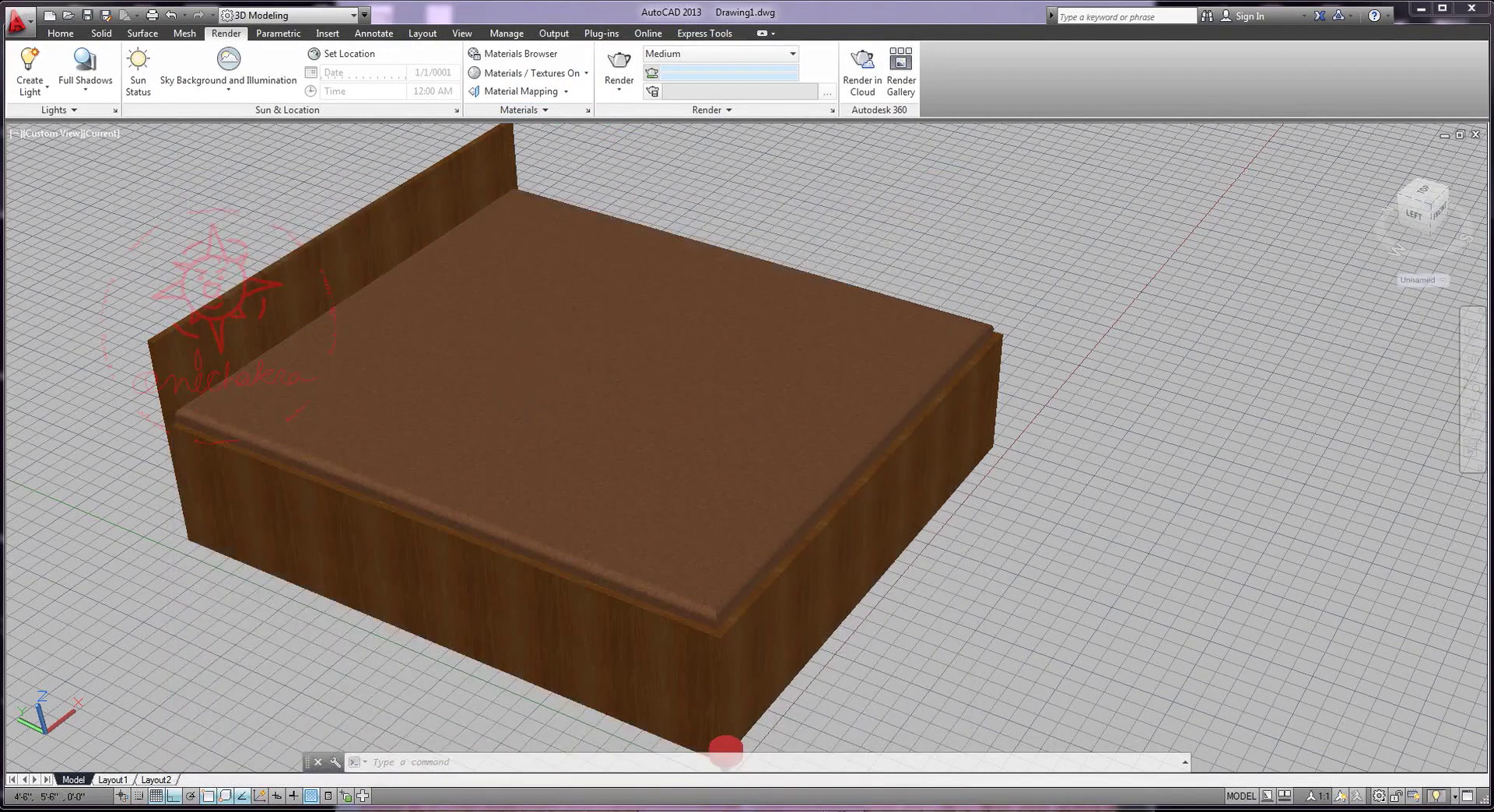
{"action": "scroll", "coordinate": [543, 374], "scroll_direction": "up", "scroll_amount": 3}
{"action": "mouse_move", "coordinate": [543, 373]}
{"action": "middle_mouse_down"}
{"action": "mouse_move", "coordinate": [651, 404]}
{"action": "mouse_move", "coordinate": [694, 398]}
{"action": "middle_mouse_up"}
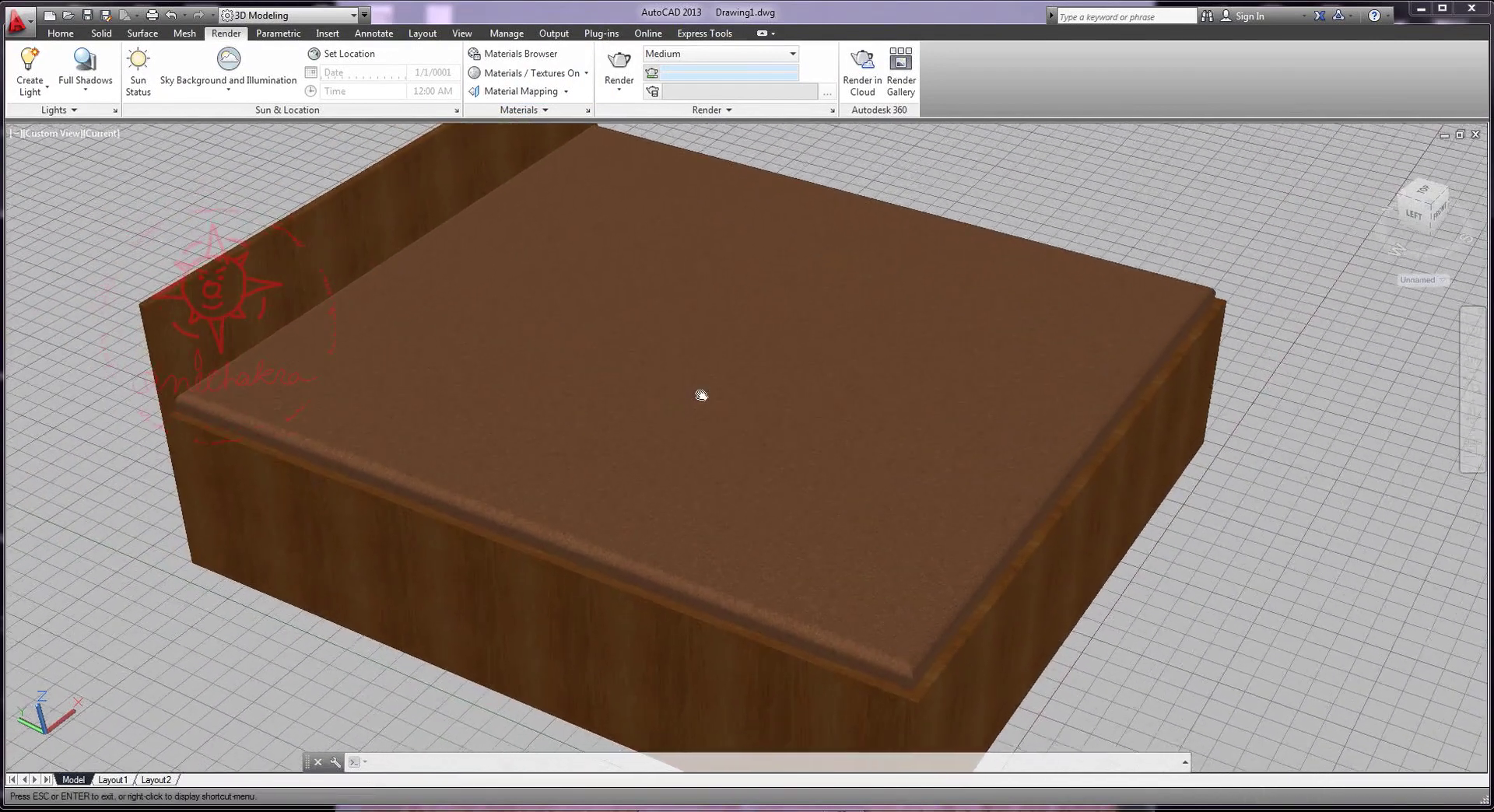
{"action": "left_click", "coordinate": [615, 64]}
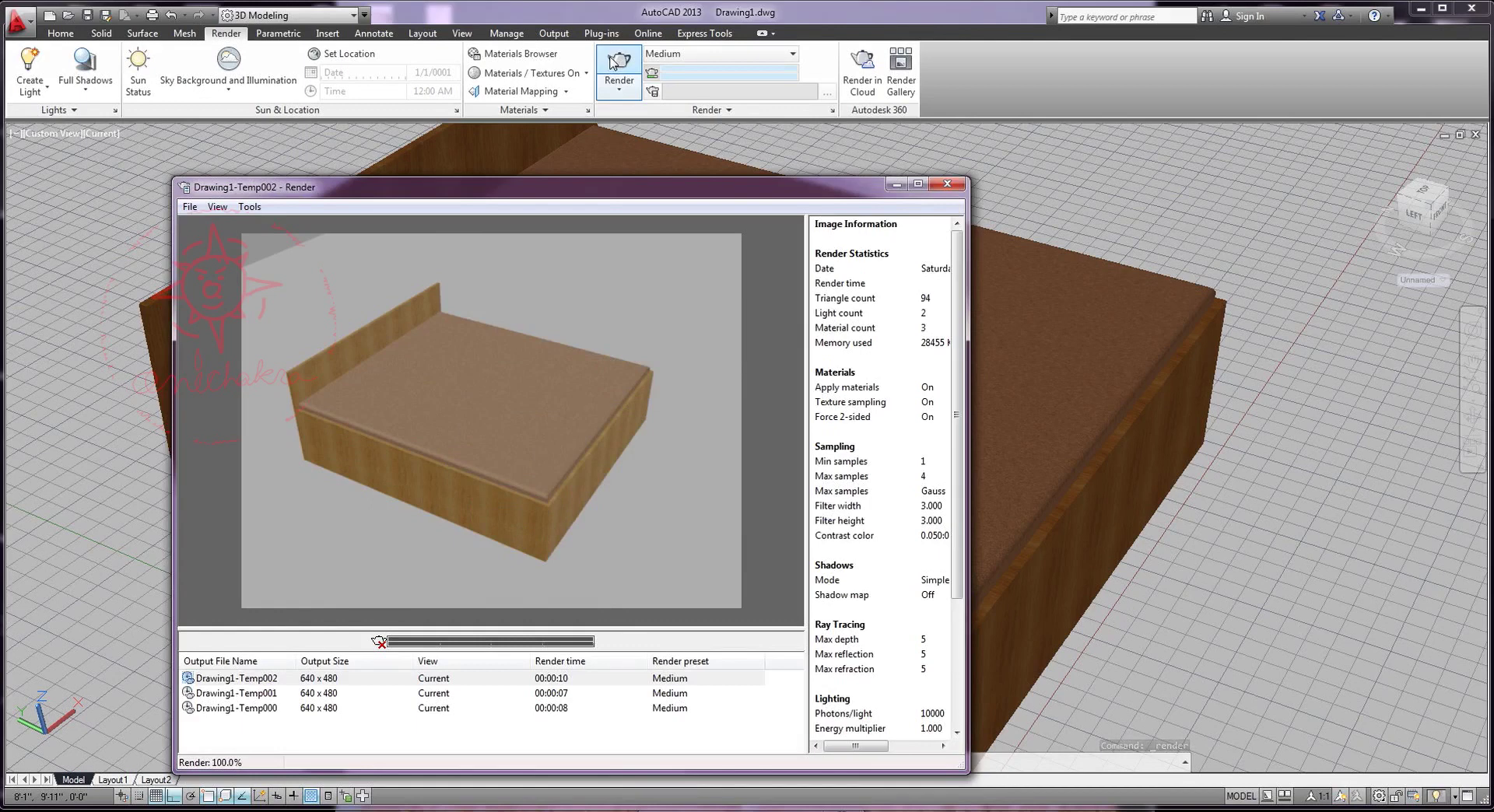
{"action": "left_click", "coordinate": [947, 184]}
View the bed from the Top in the 2D Wireframe visual style
{"action": "left_click", "coordinate": [53, 134]}
{"action": "left_click", "coordinate": [101, 171]}
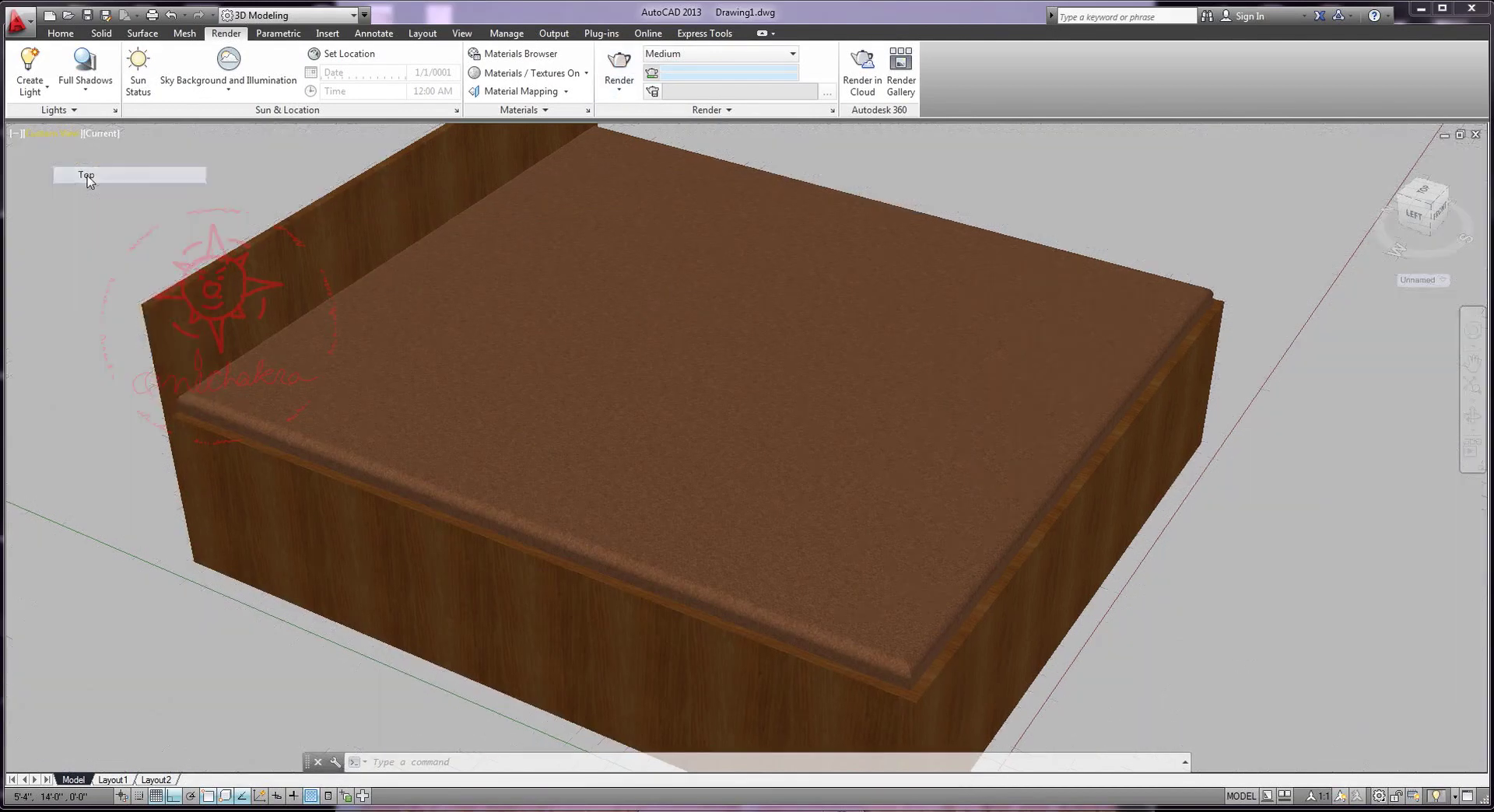
{"action": "left_click", "coordinate": [100, 134]}
{"action": "left_click", "coordinate": [117, 174]}
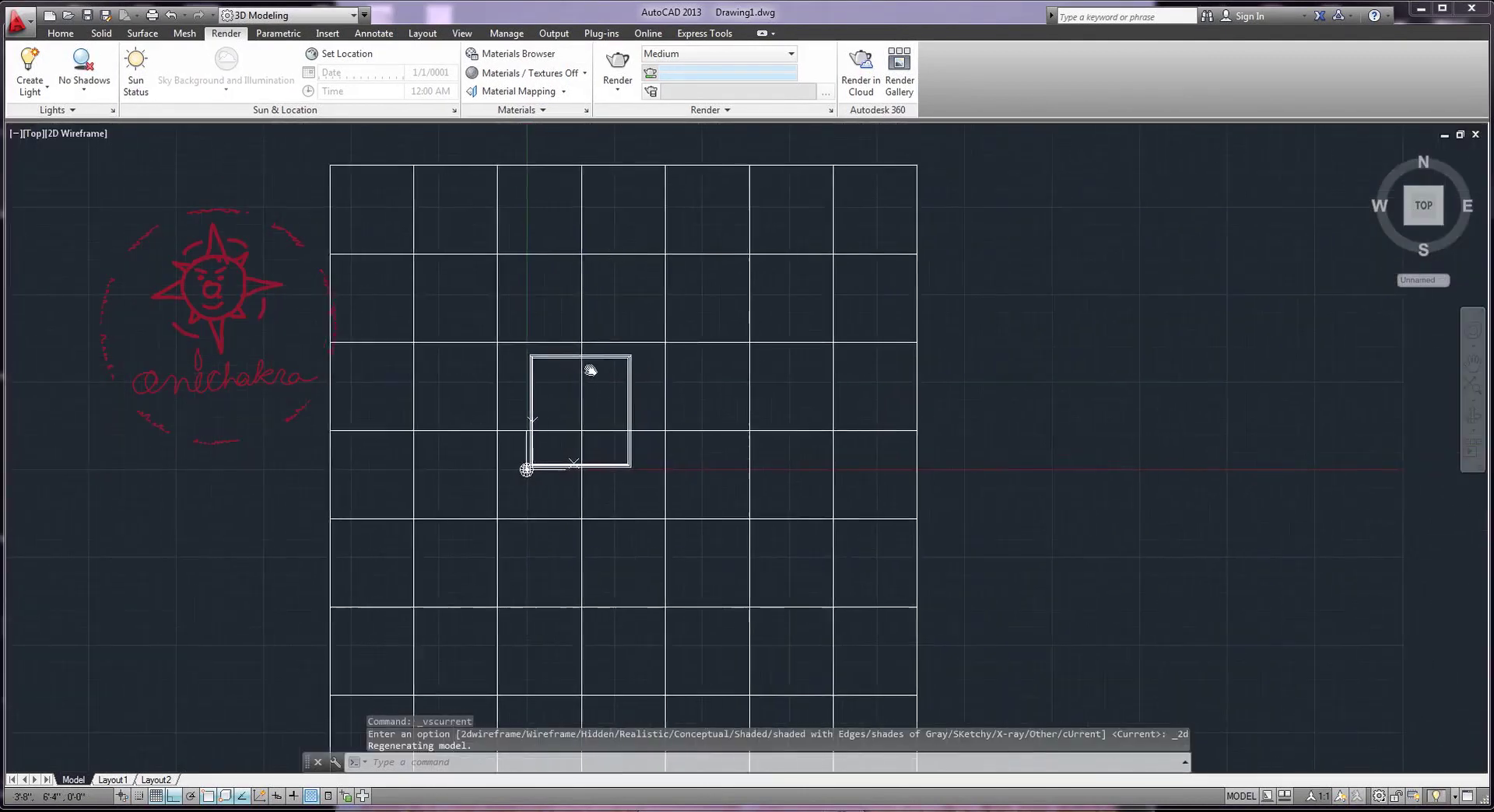
Draw a small square rectangle at the frame's top-left inner corner
{"action": "left_click", "coordinate": [60, 33]}
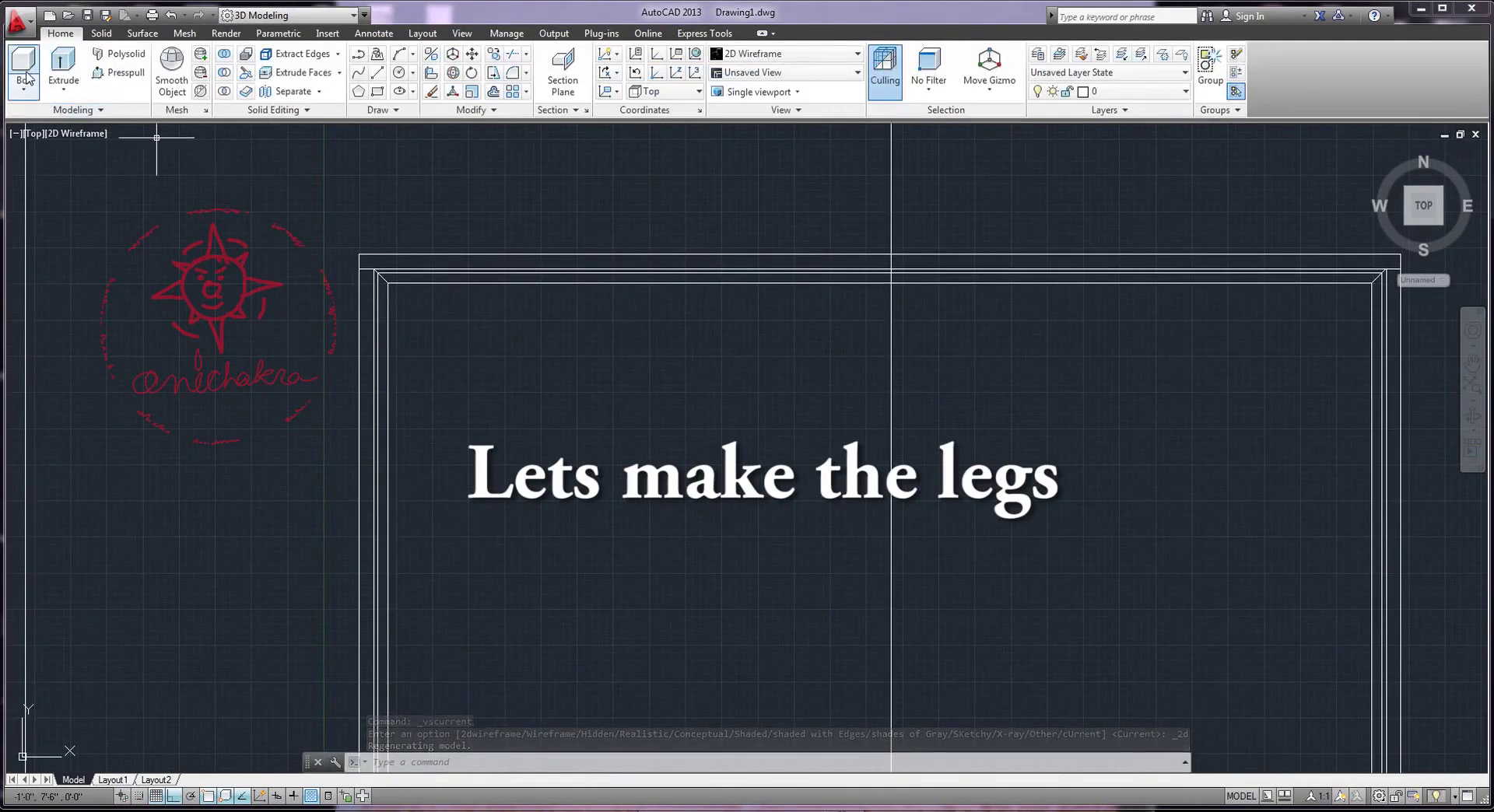
{"action": "left_click", "coordinate": [358, 72]}
{"action": "scroll", "coordinate": [410, 326], "scroll_direction": "up", "scroll_amount": 2}
{"action": "scroll", "coordinate": [410, 326], "scroll_direction": "up", "scroll_amount": 2}
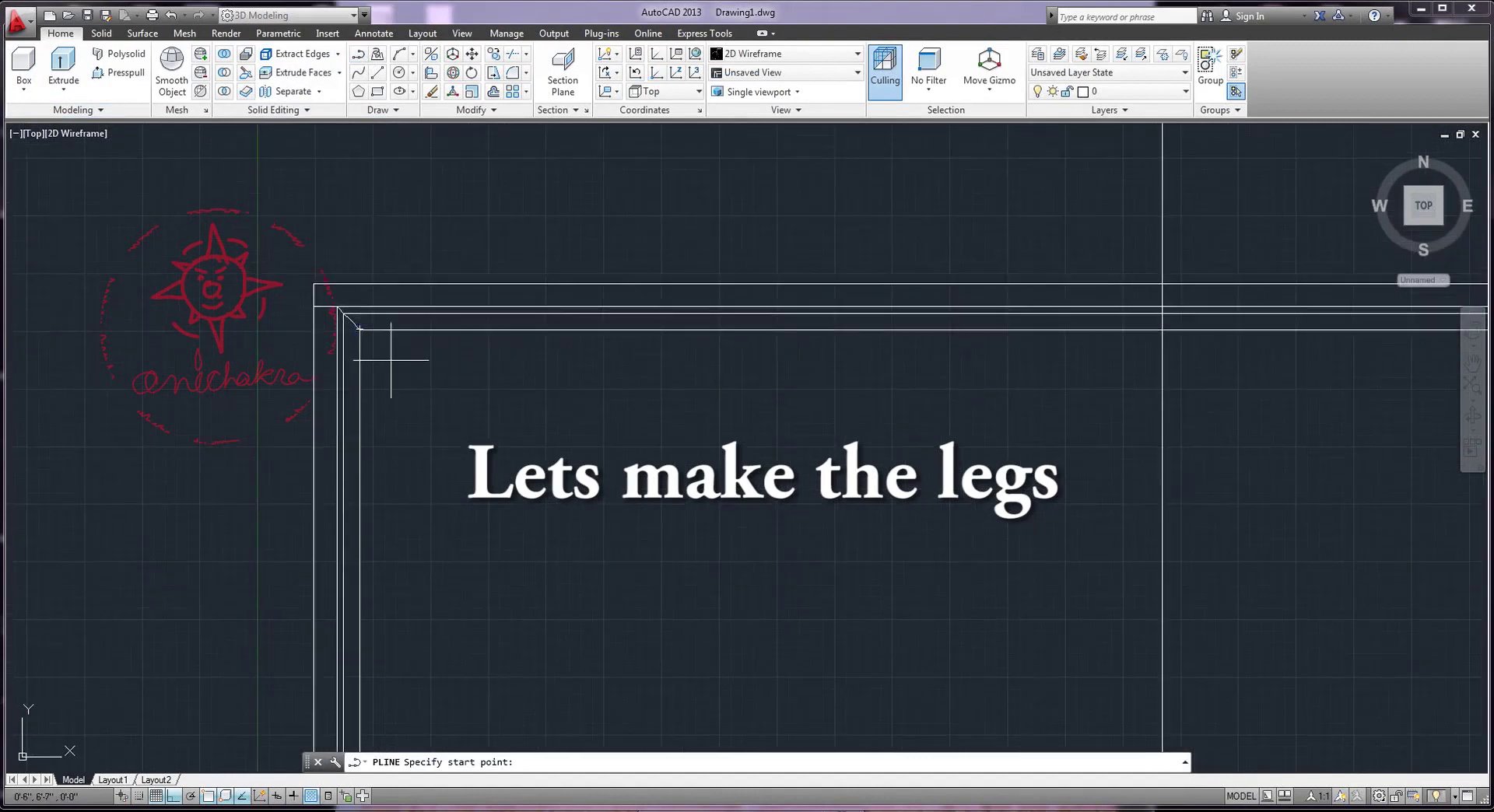
{"action": "left_click", "coordinate": [377, 91]}
{"action": "left_click", "coordinate": [315, 287]}
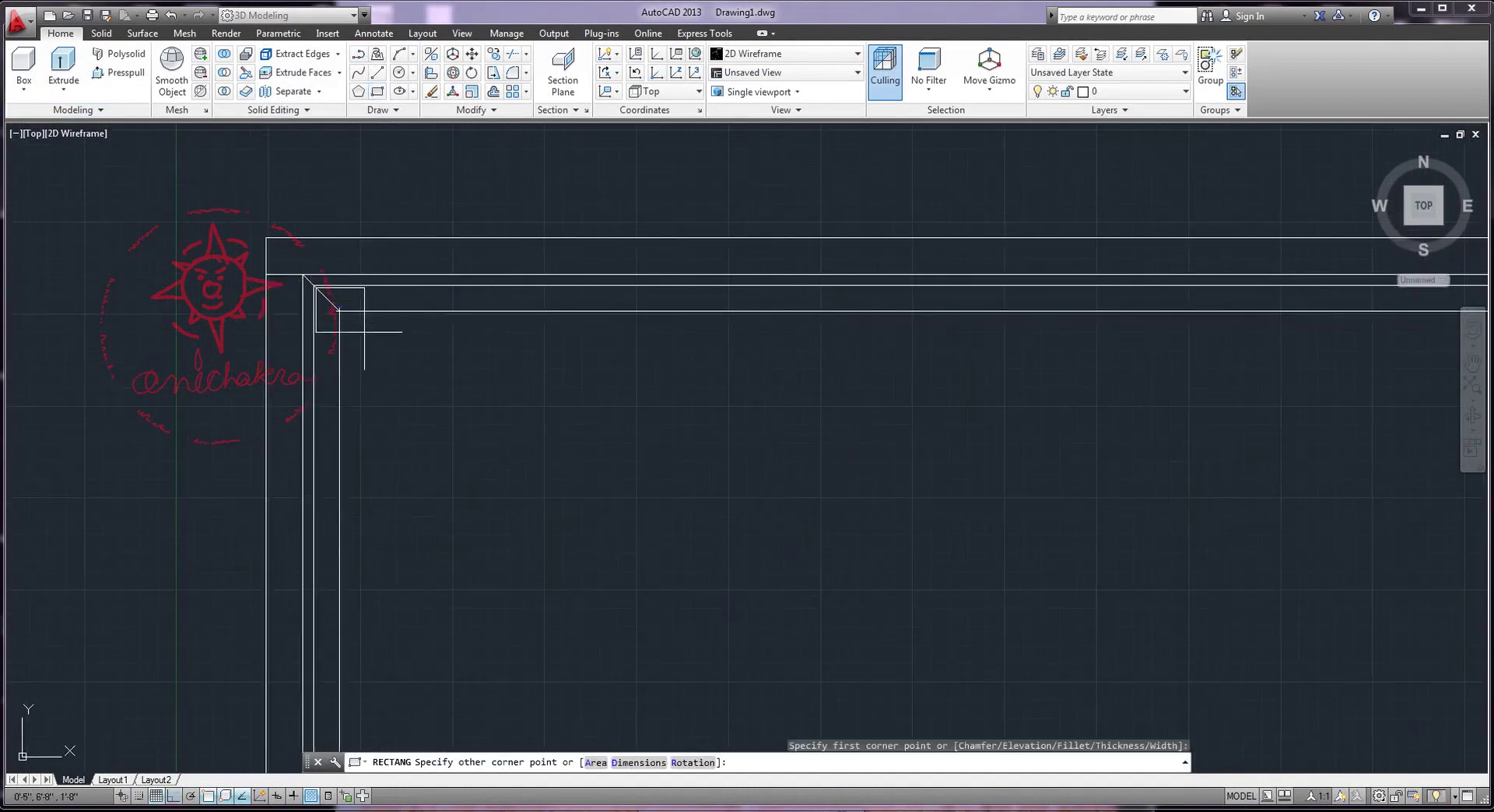
{"action": "left_click", "coordinate": [392, 364]}
{"action": "scroll", "coordinate": [691, 427], "scroll_direction": "down", "scroll_amount": 2}
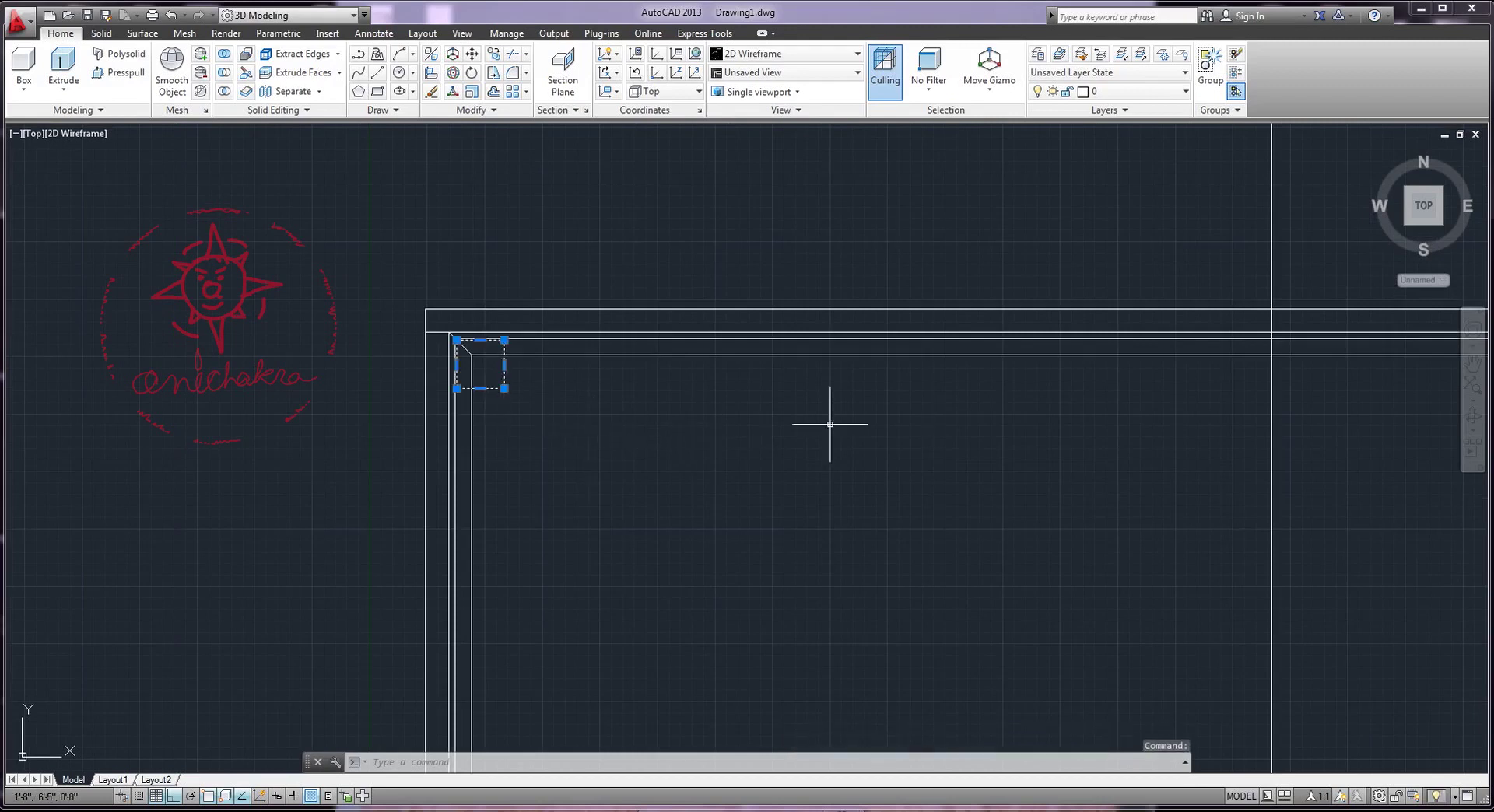
{"action": "scroll", "coordinate": [750, 428], "scroll_direction": "down", "scroll_amount": 2}
{"action": "scroll", "coordinate": [673, 393], "scroll_direction": "down", "scroll_amount": 1}
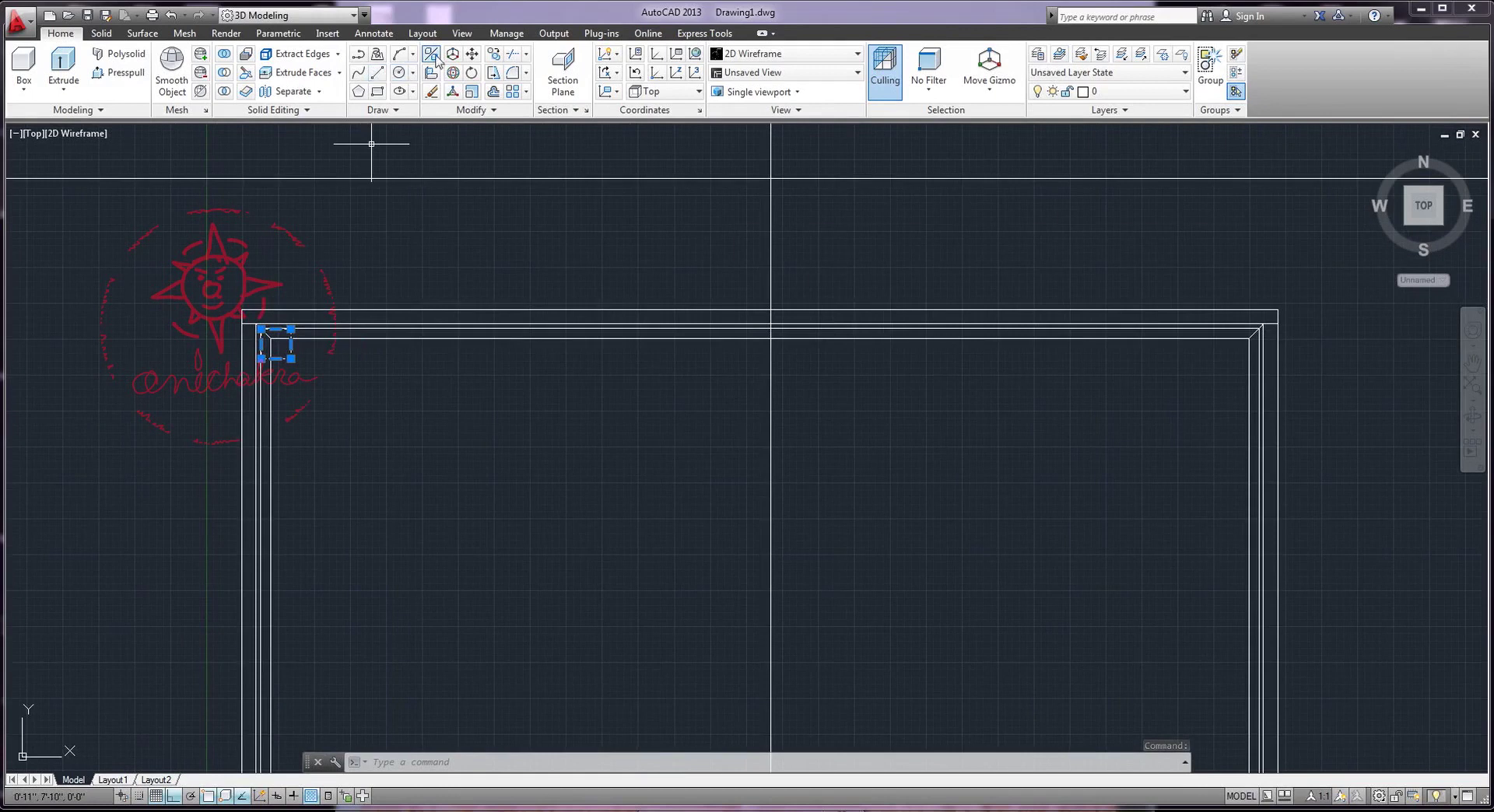
Copy the leg square to the top-right inner corner, then undo the misplaced copy
{"action": "left_click", "coordinate": [493, 53]}
{"action": "left_click", "coordinate": [290, 359]}
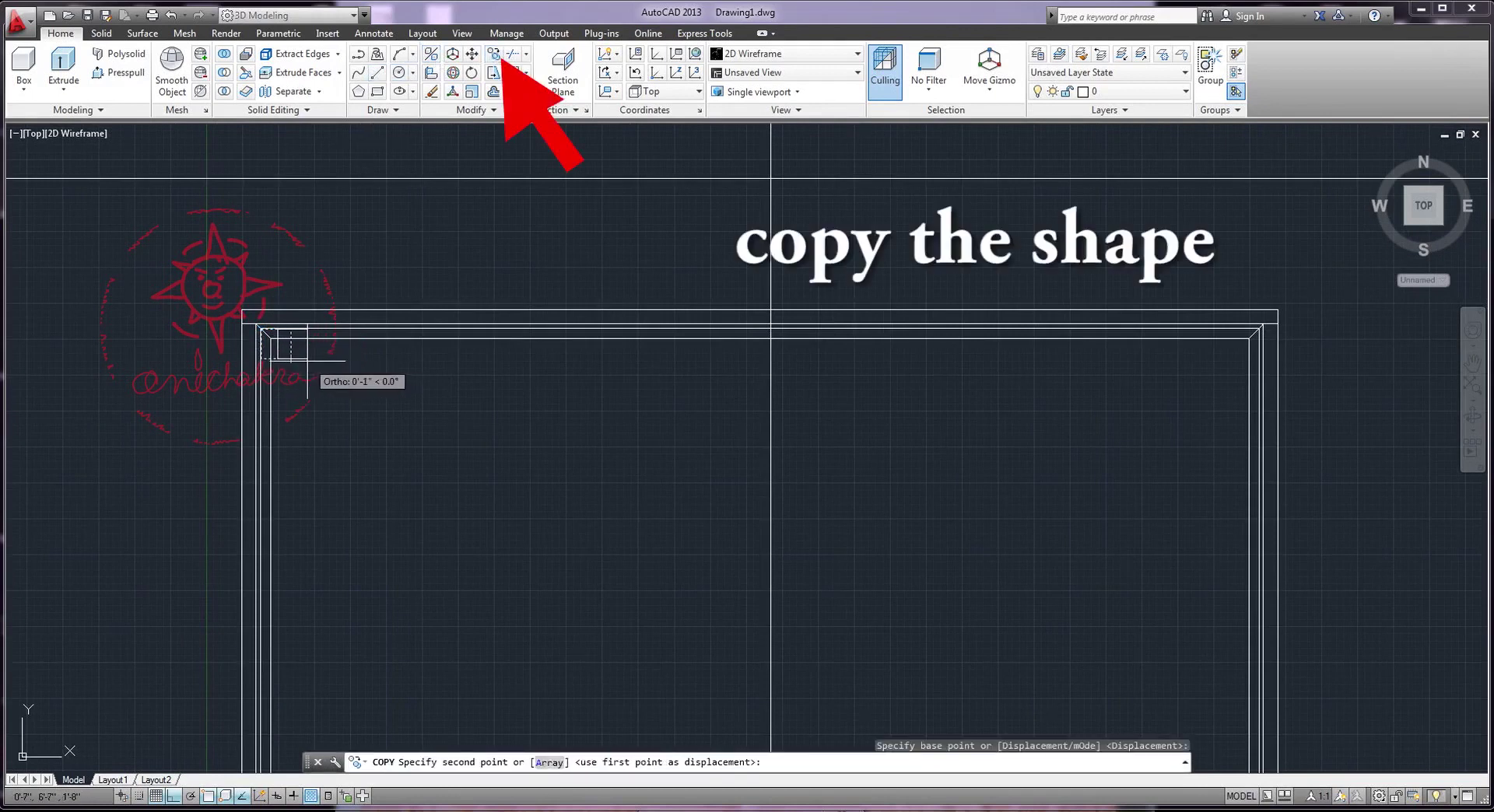
{"action": "key", "text": "Escape"}
{"action": "left_click", "coordinate": [285, 358]}
{"action": "key", "text": "Return"}
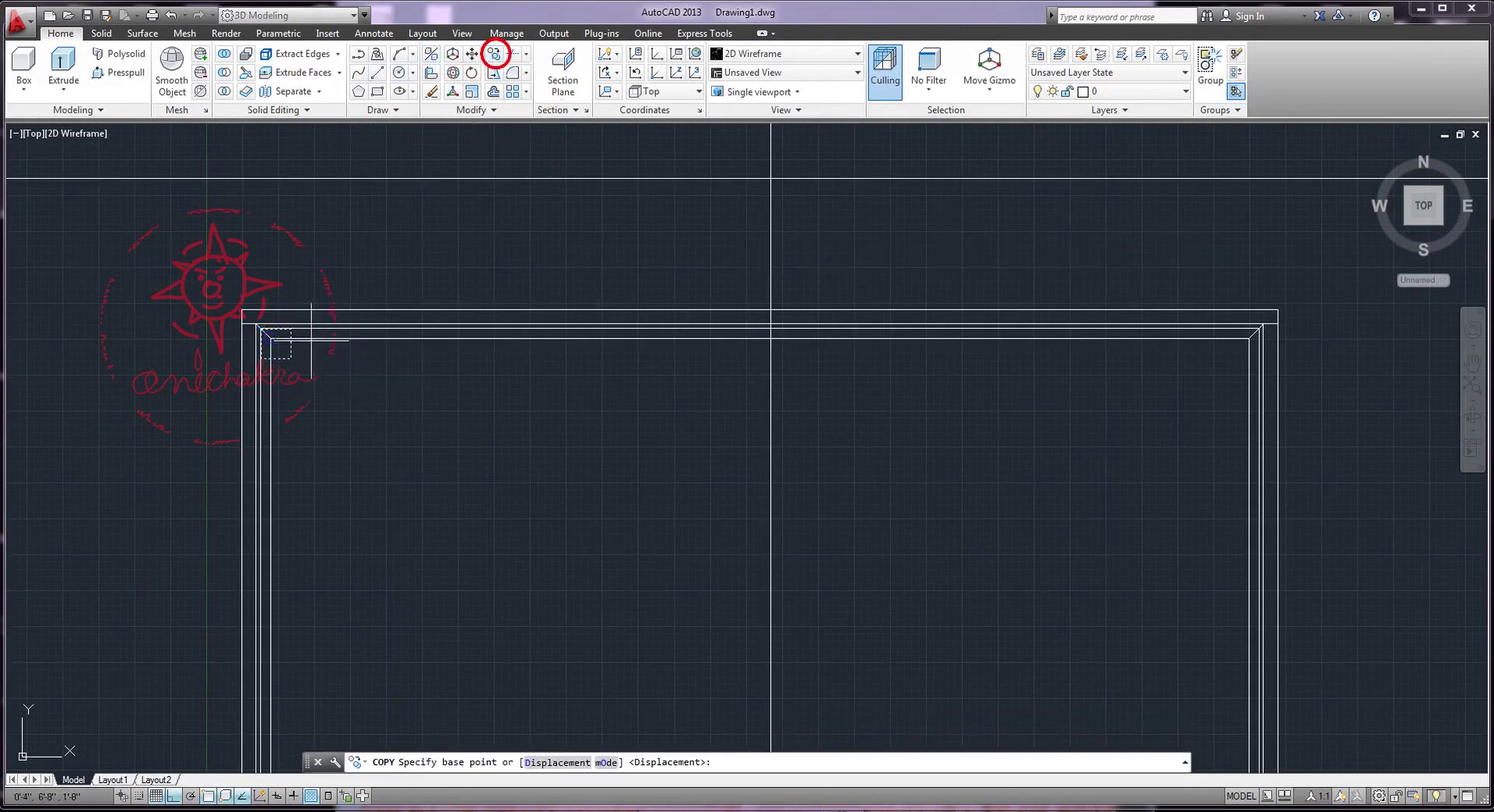
{"action": "left_click", "coordinate": [285, 346]}
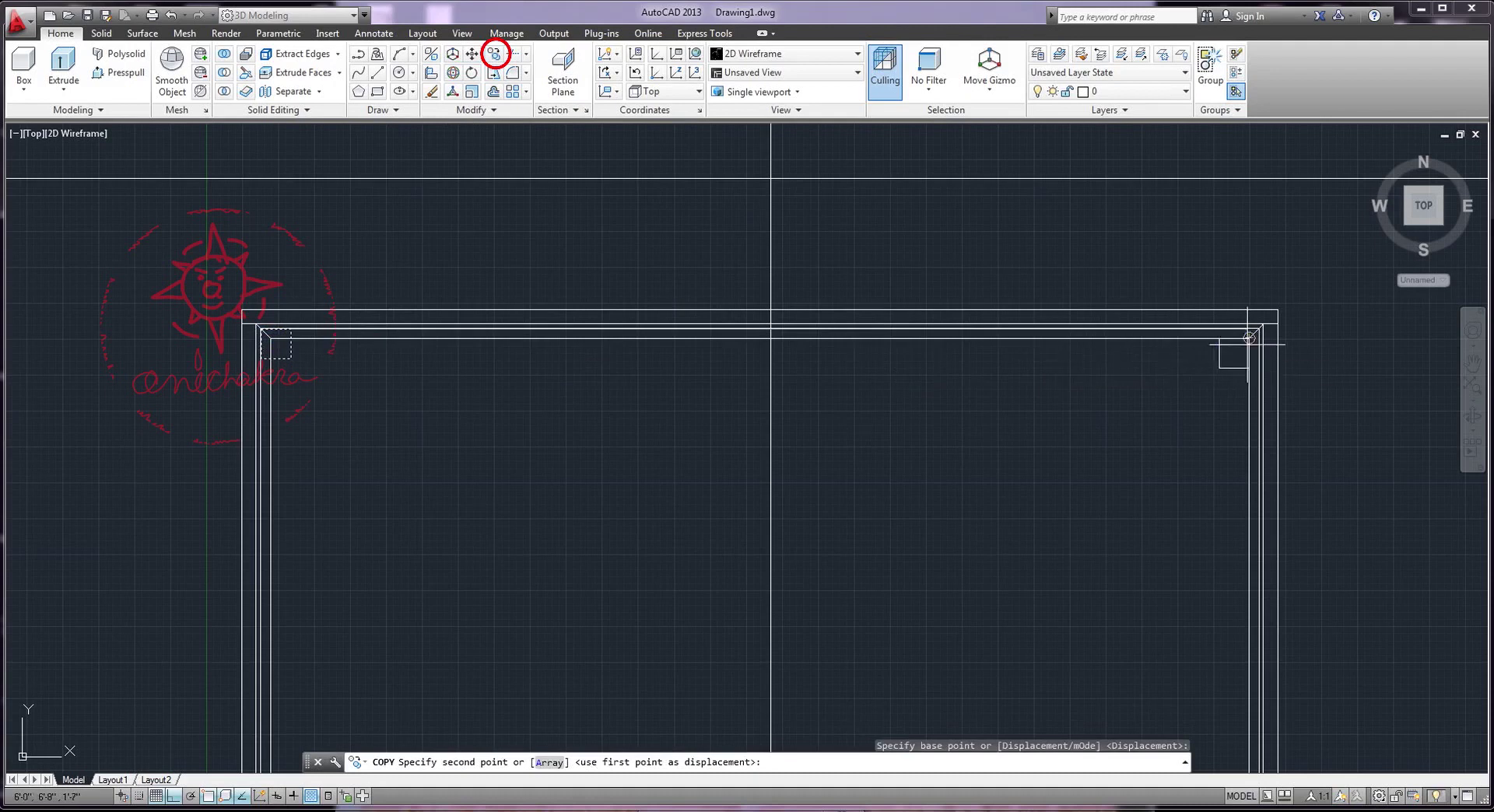
{"action": "scroll", "coordinate": [1249, 337], "scroll_direction": "up", "scroll_amount": 2}
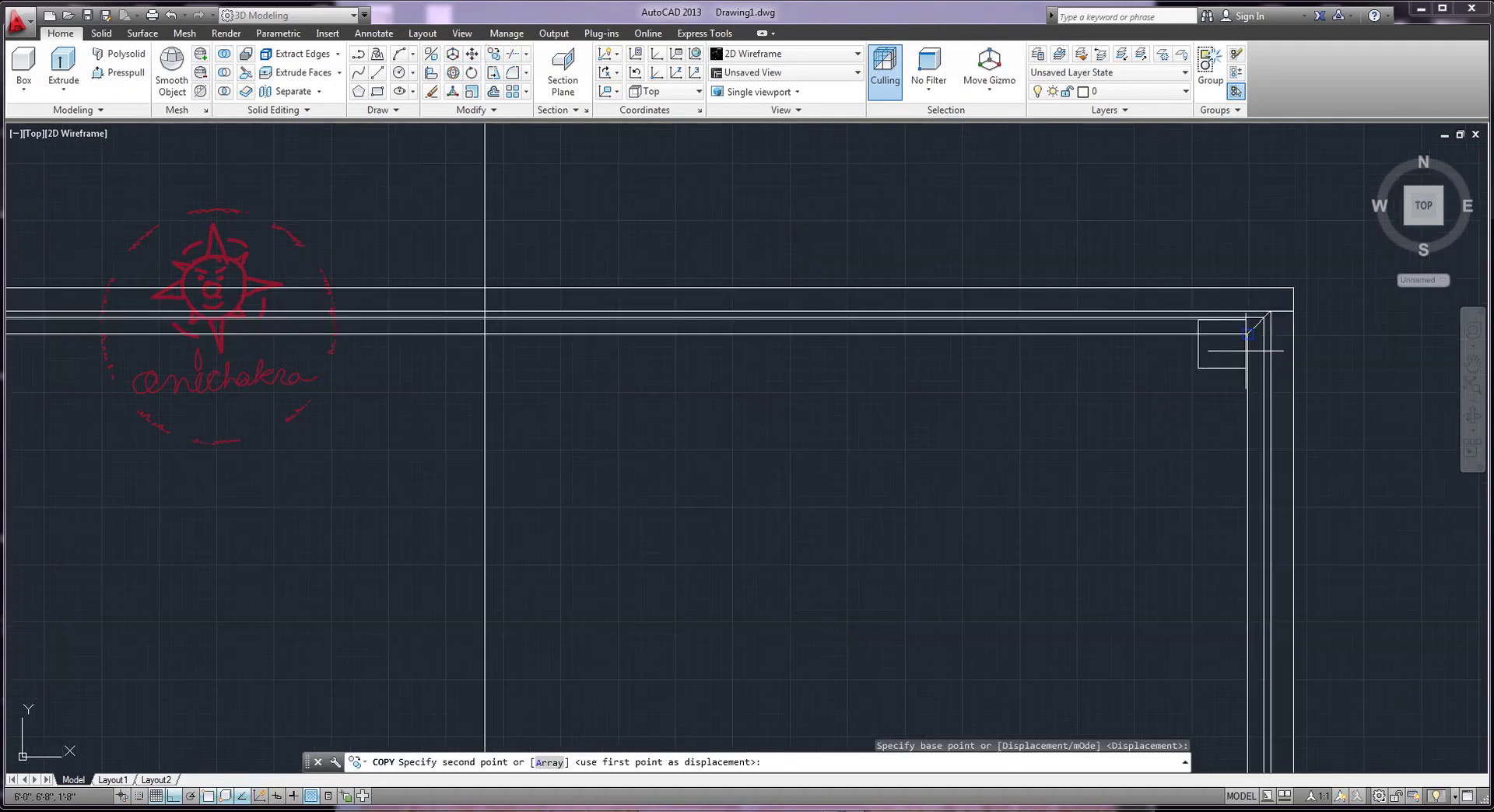
{"action": "left_click", "coordinate": [1246, 346]}
{"action": "scroll", "coordinate": [1104, 427], "scroll_direction": "down", "scroll_amount": 2}
{"action": "scroll", "coordinate": [1051, 427], "scroll_direction": "down", "scroll_amount": 1}
{"action": "scroll", "coordinate": [944, 434], "scroll_direction": "down", "scroll_amount": 1}
{"action": "key", "text": "Escape"}
{"action": "key", "text": "ctrl+z"}
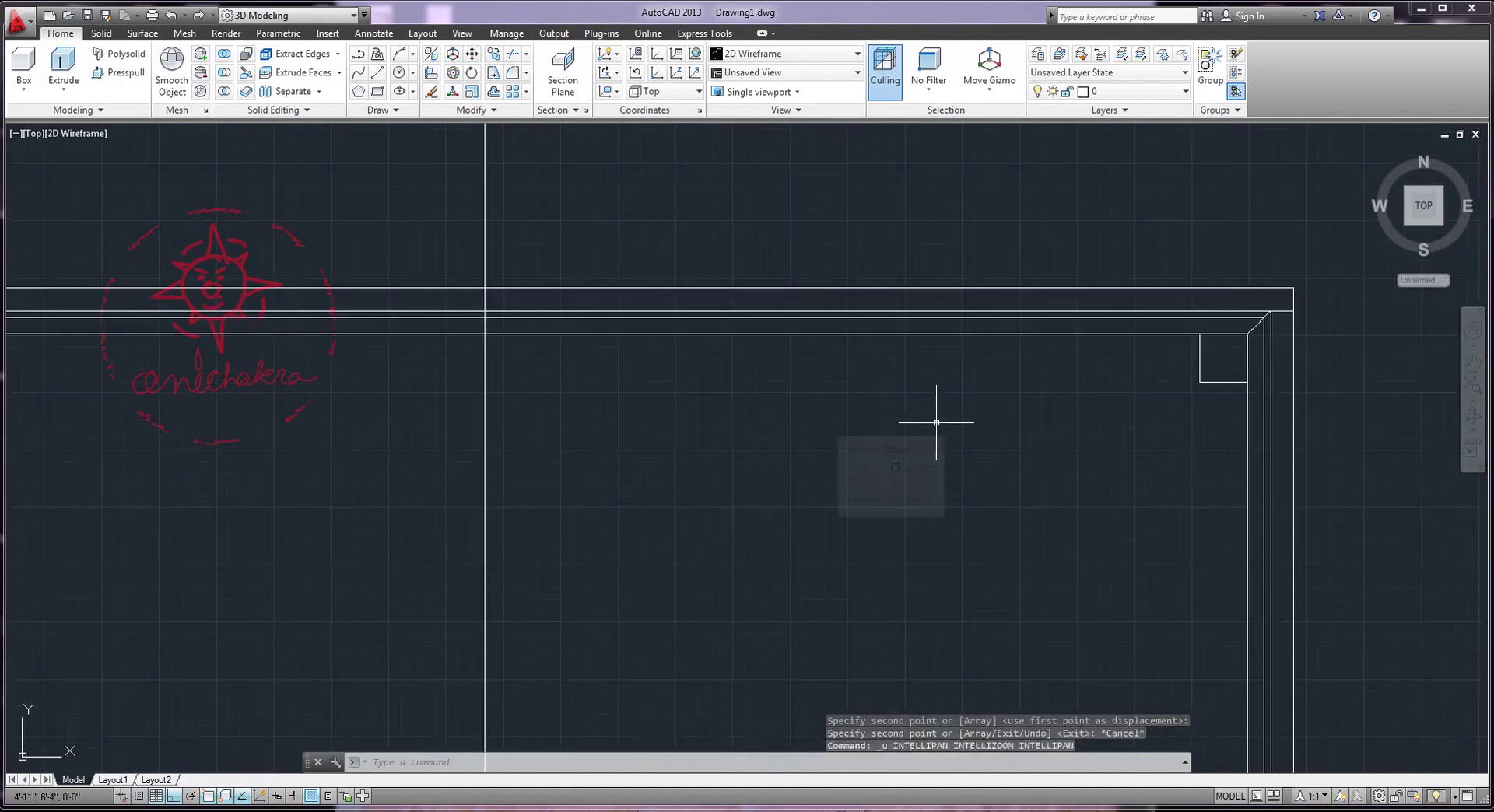
{"action": "key", "text": "ctrl+z"}
Copy the leg square to the top-right corner and snap it into the frame's inner corner
{"action": "left_click", "coordinate": [283, 358]}
{"action": "left_click", "coordinate": [493, 53]}
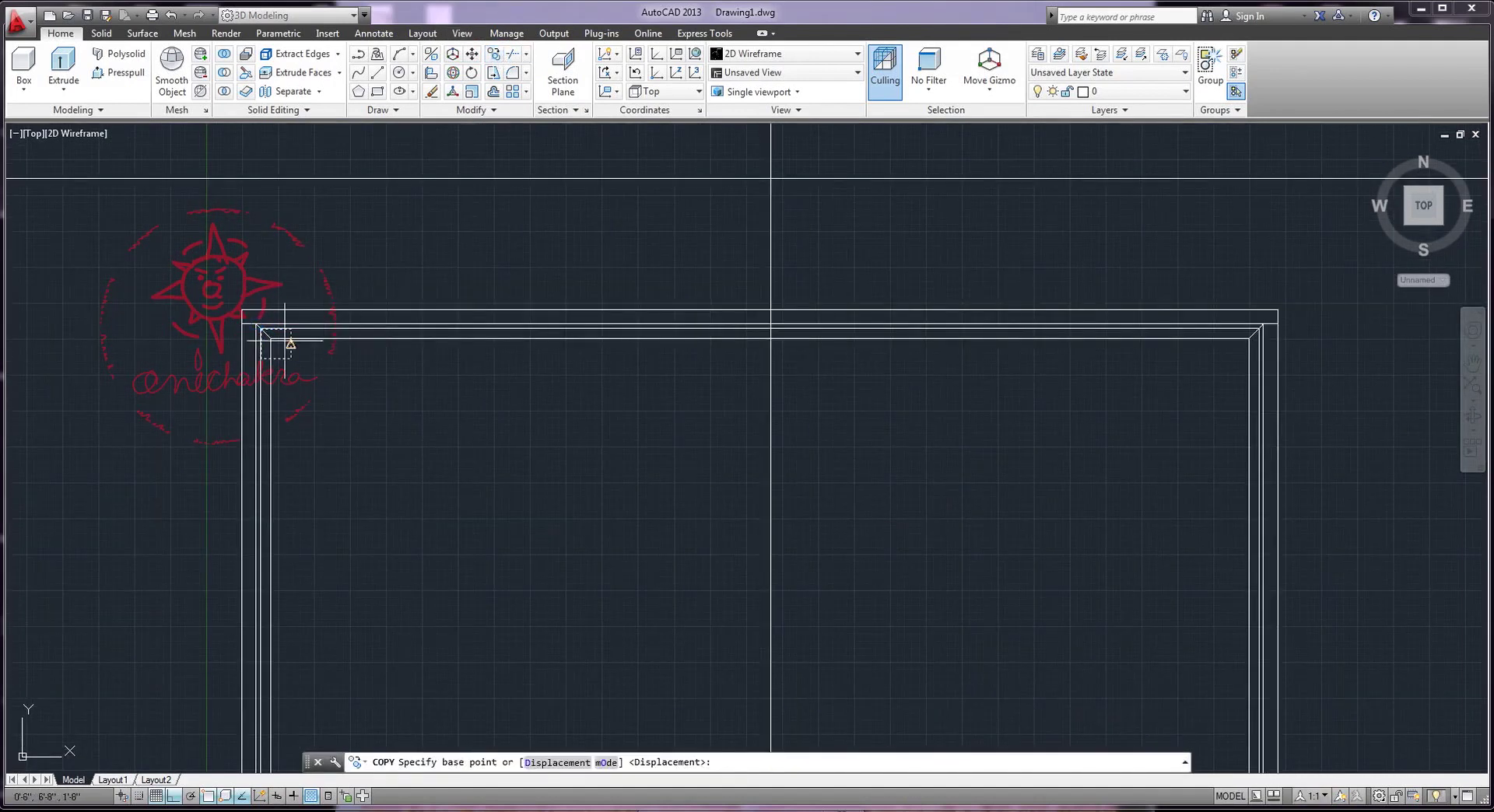
{"action": "left_click", "coordinate": [291, 338]}
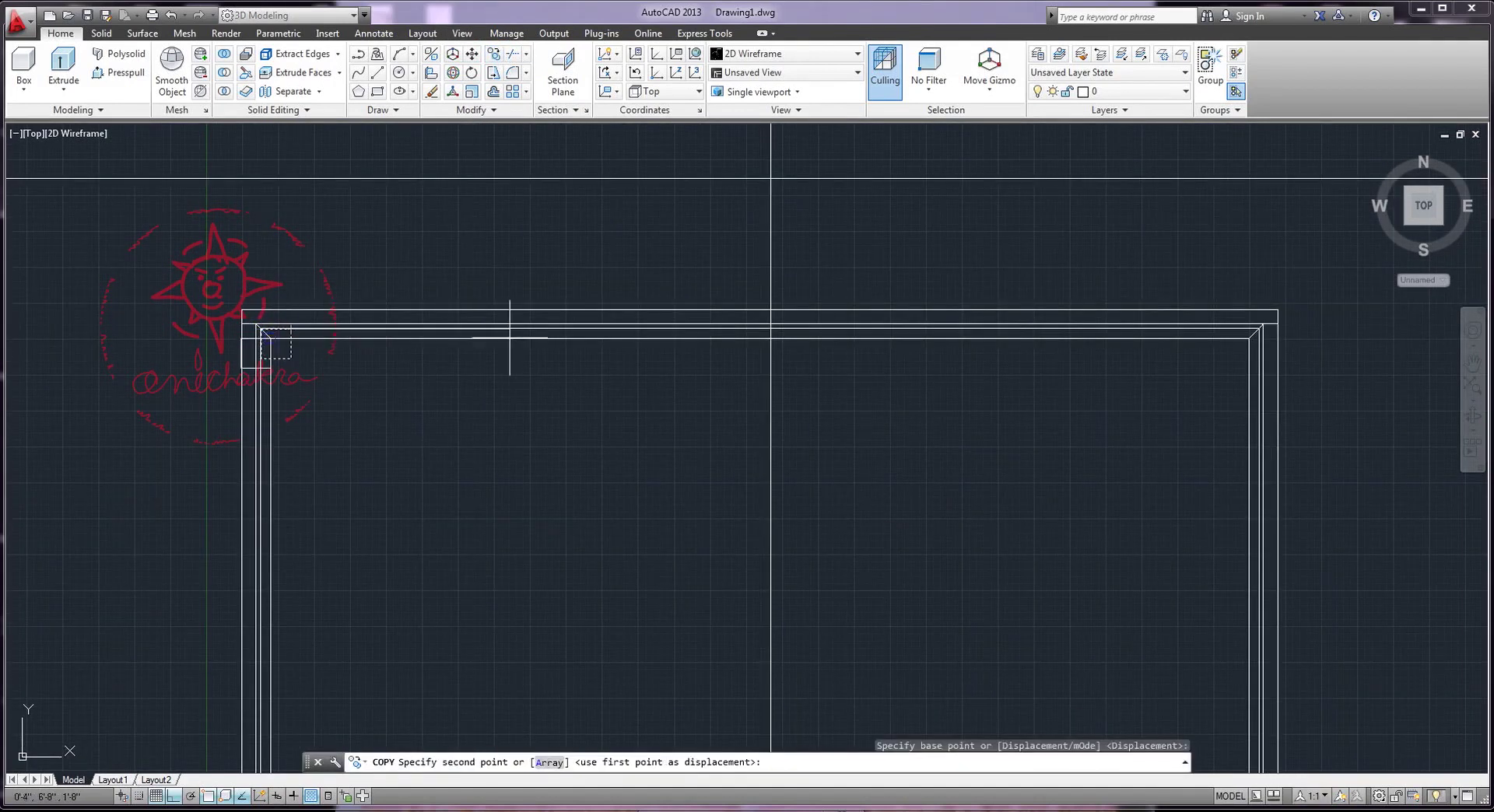
{"action": "left_click", "coordinate": [1249, 337]}
{"action": "key", "text": "Escape"}
{"action": "scroll", "coordinate": [1250, 433], "scroll_direction": "up", "scroll_amount": 3}
{"action": "scroll", "coordinate": [1074, 433], "scroll_direction": "up", "scroll_amount": 2}
{"action": "left_click_drag", "start_coordinate": [953, 385], "coordinate": [1121, 545]}
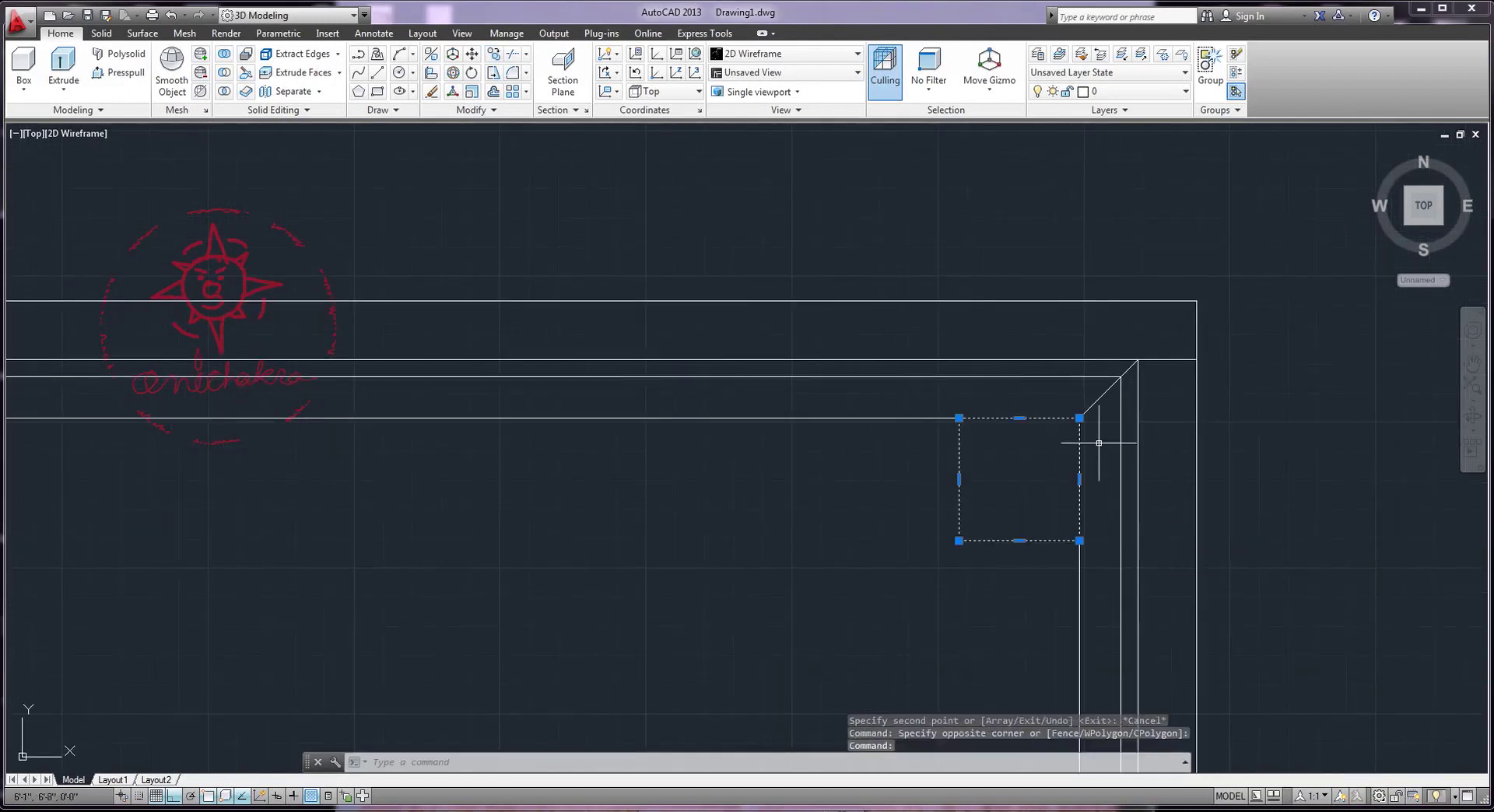
{"action": "left_click", "coordinate": [472, 53]}
{"action": "left_click", "coordinate": [1079, 418]}
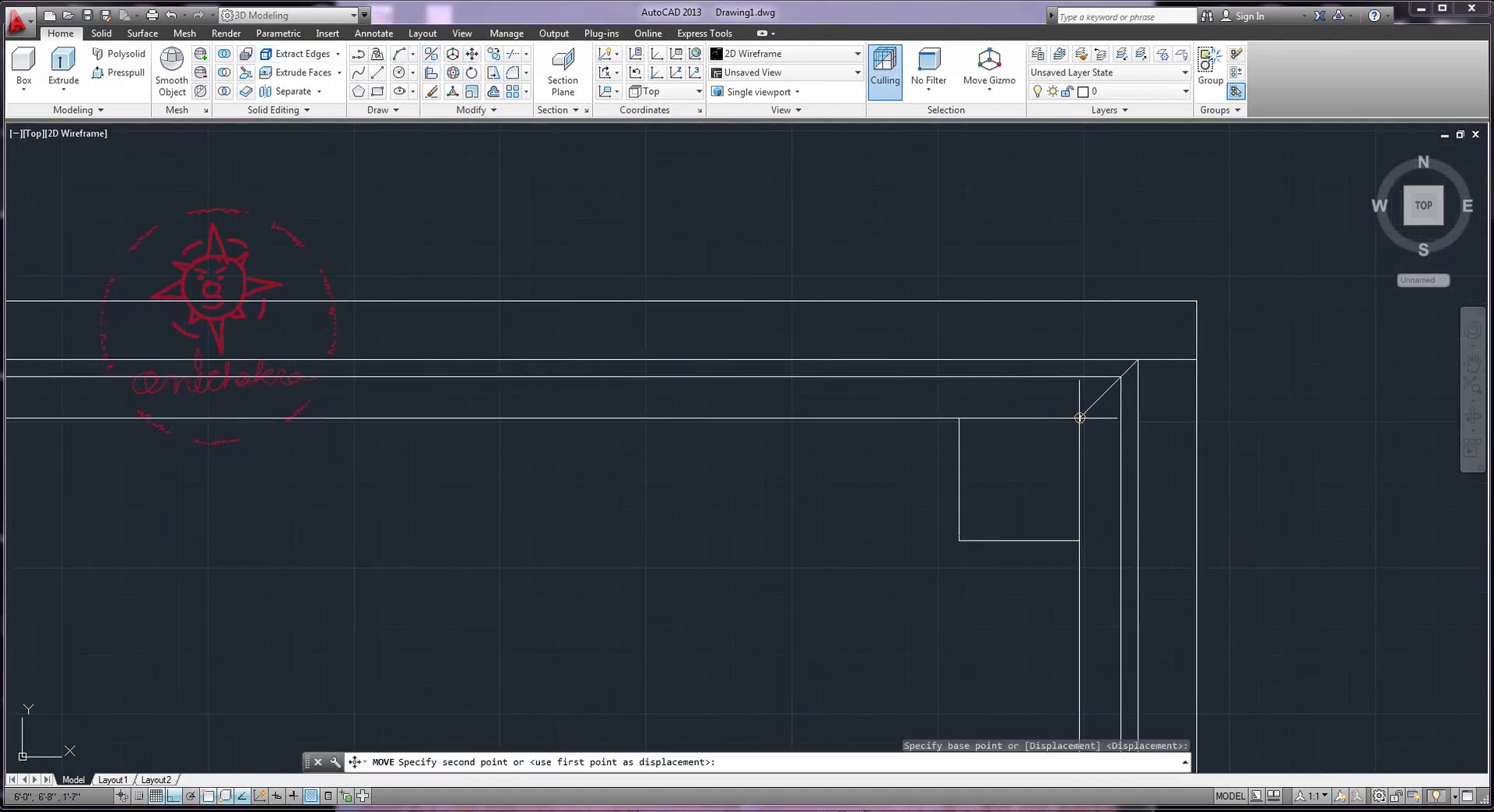
{"action": "left_click", "coordinate": [1117, 380]}
{"action": "scroll", "coordinate": [1117, 380], "scroll_direction": "down", "scroll_amount": 3}
{"action": "scroll", "coordinate": [1003, 436], "scroll_direction": "down", "scroll_amount": 3}
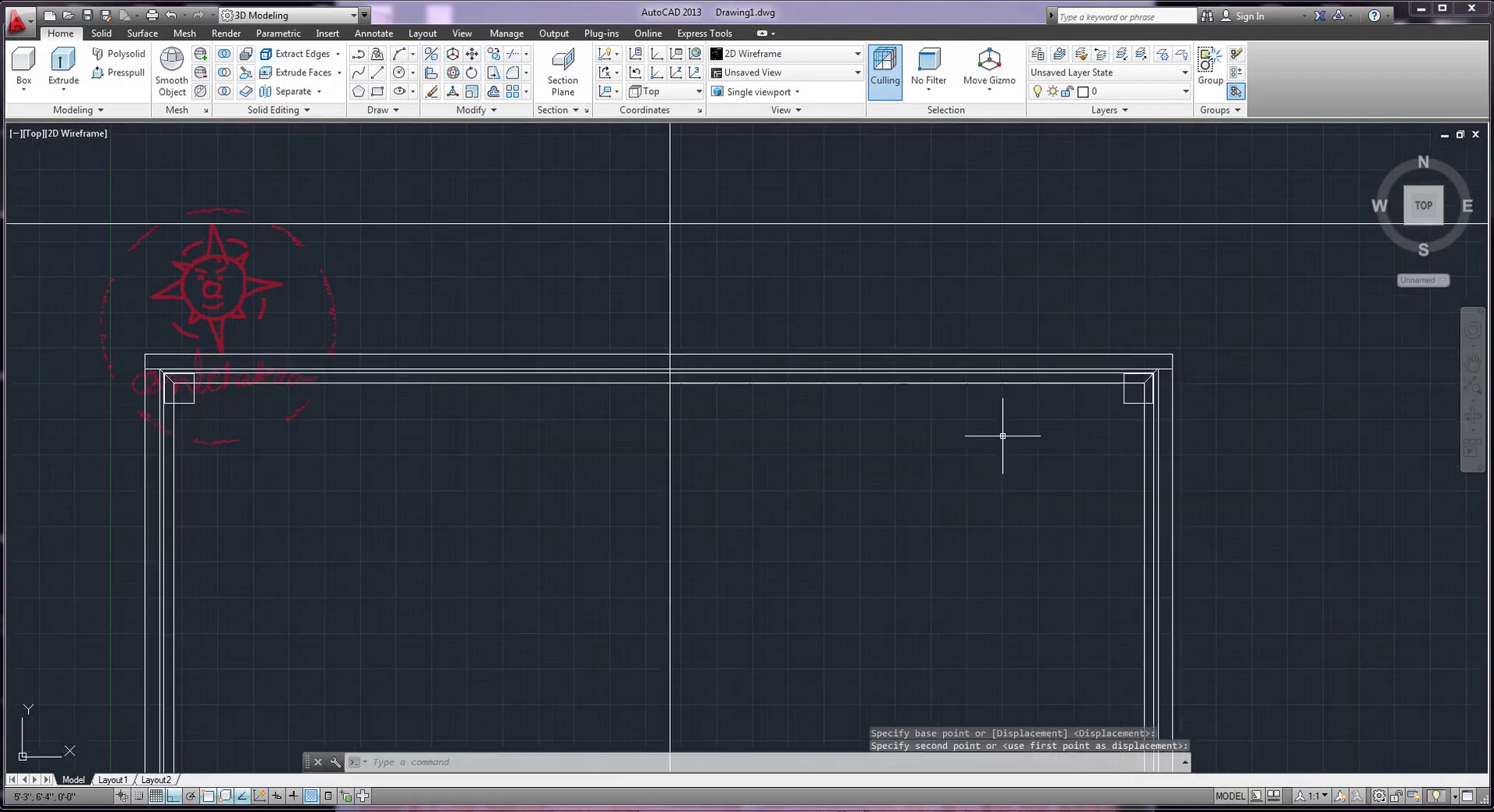
Copy both top corner squares, using a base point at the left square
{"action": "left_click", "coordinate": [165, 398]}
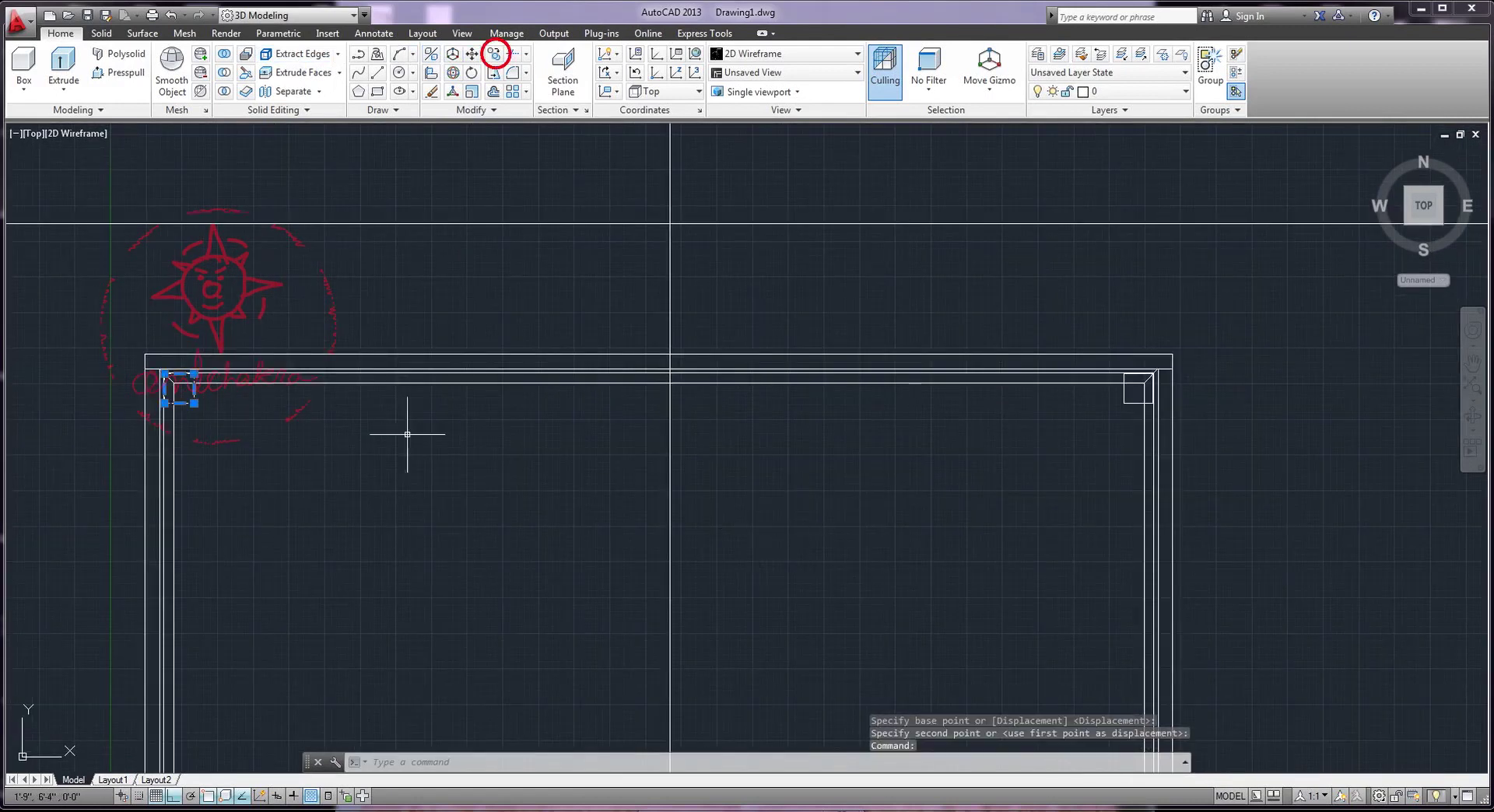
{"action": "left_click", "coordinate": [1129, 401]}
{"action": "left_click", "coordinate": [493, 54]}
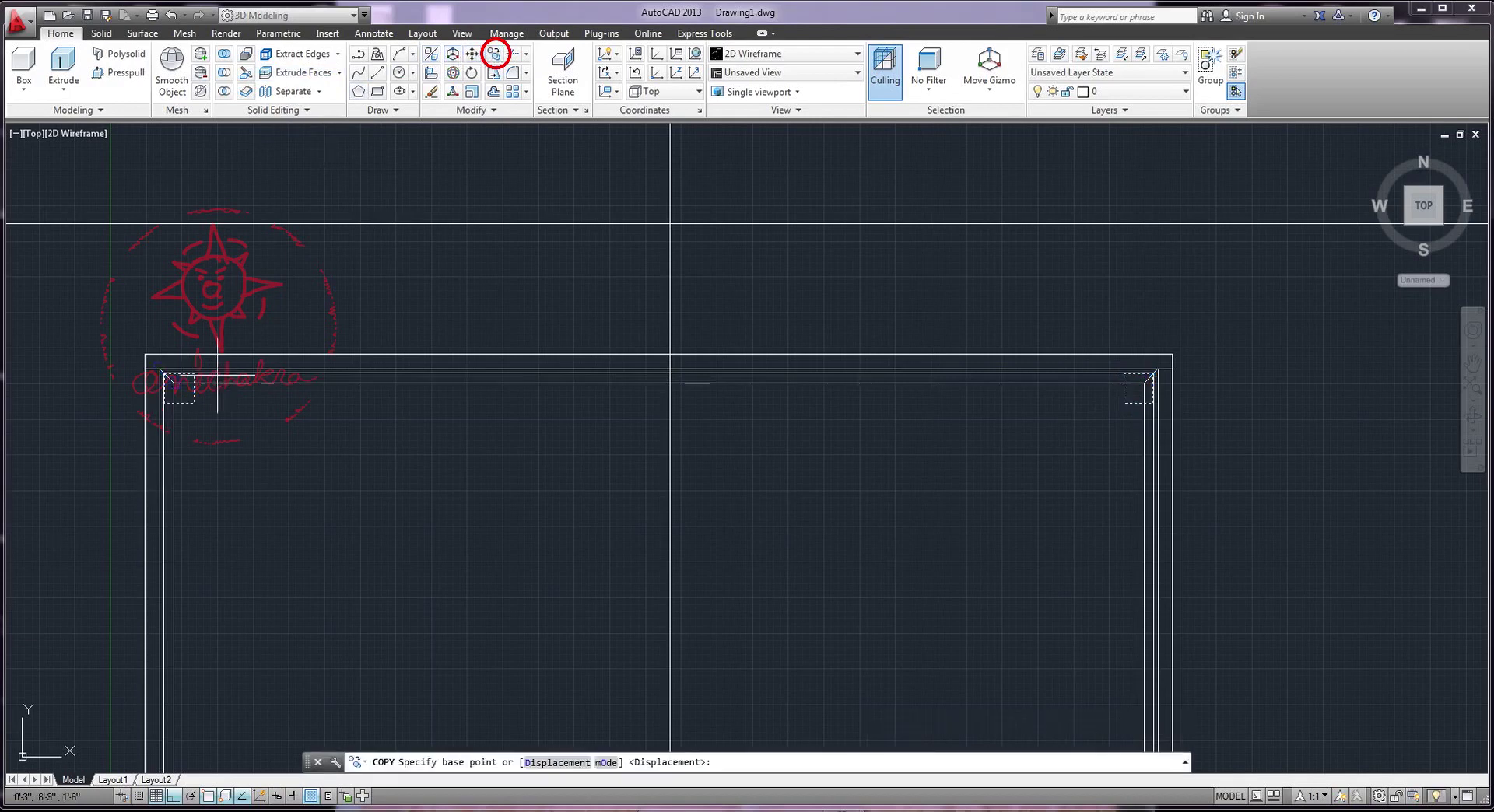
{"action": "left_click", "coordinate": [167, 391]}
{"action": "mouse_move", "coordinate": [230, 685]}
{"action": "middle_mouse_down"}
{"action": "mouse_move", "coordinate": [402, 431]}
{"action": "mouse_move", "coordinate": [401, 388]}
{"action": "middle_mouse_up"}
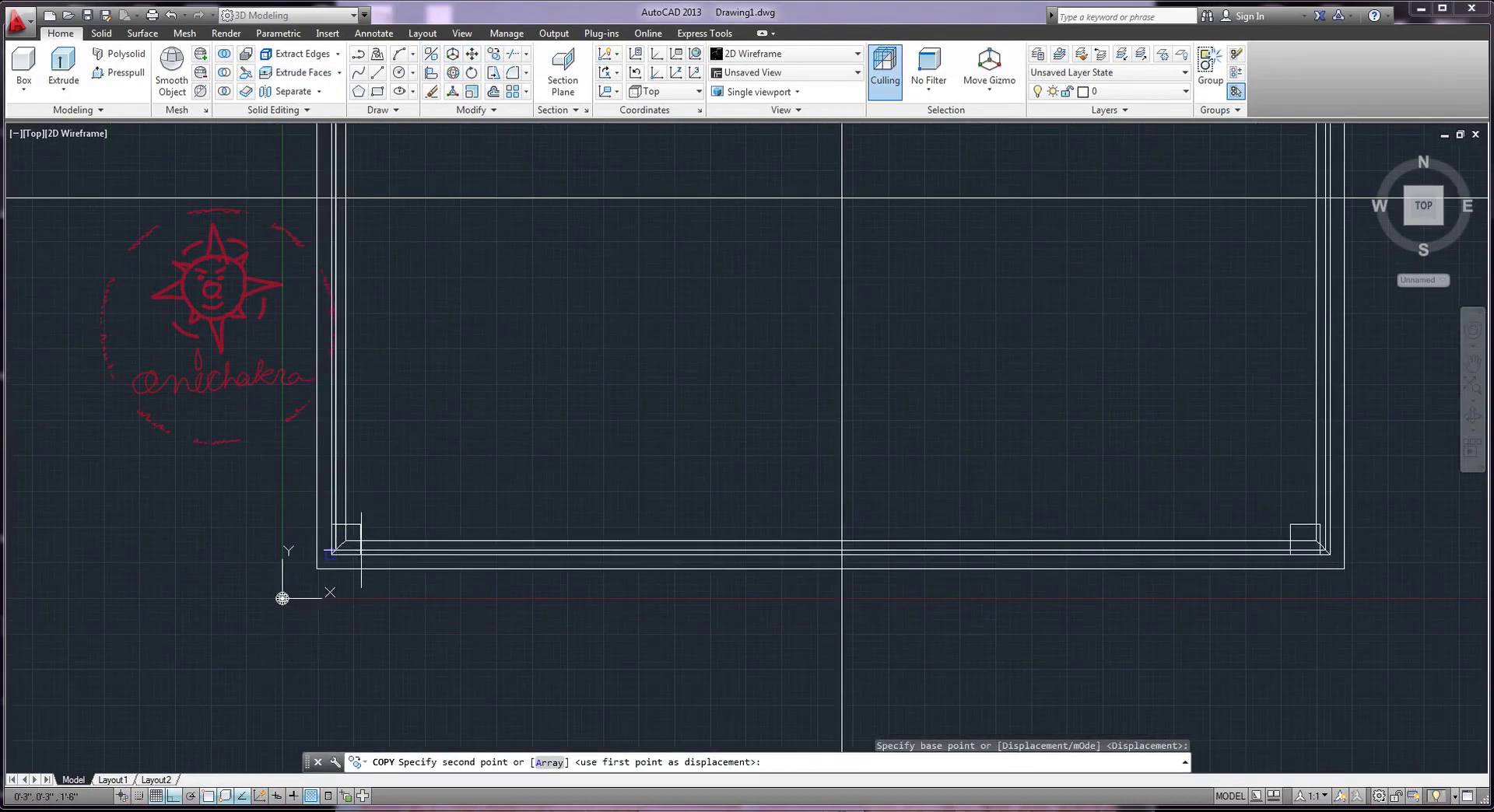
Place the copied squares at the frame's opposite end and orbit into a 3D view
{"action": "left_click", "coordinate": [517, 500]}
{"action": "mouse_move", "coordinate": [567, 477]}
{"action": "middle_mouse_down", "text": "shift"}
{"action": "mouse_move", "coordinate": [641, 381]}
{"action": "mouse_move", "coordinate": [690, 257]}
{"action": "mouse_move", "coordinate": [942, 741]}
{"action": "middle_mouse_up", "text": "shift"}
{"action": "mouse_move", "coordinate": [905, 461]}
{"action": "middle_mouse_down", "text": "shift"}
{"action": "mouse_move", "coordinate": [817, 559]}
{"action": "mouse_move", "coordinate": [1043, 350]}
{"action": "mouse_move", "coordinate": [907, 316]}
{"action": "middle_mouse_up", "text": "shift"}
Select the four corner leg squares while viewing the whole bed frame
{"action": "left_click", "coordinate": [907, 316]}
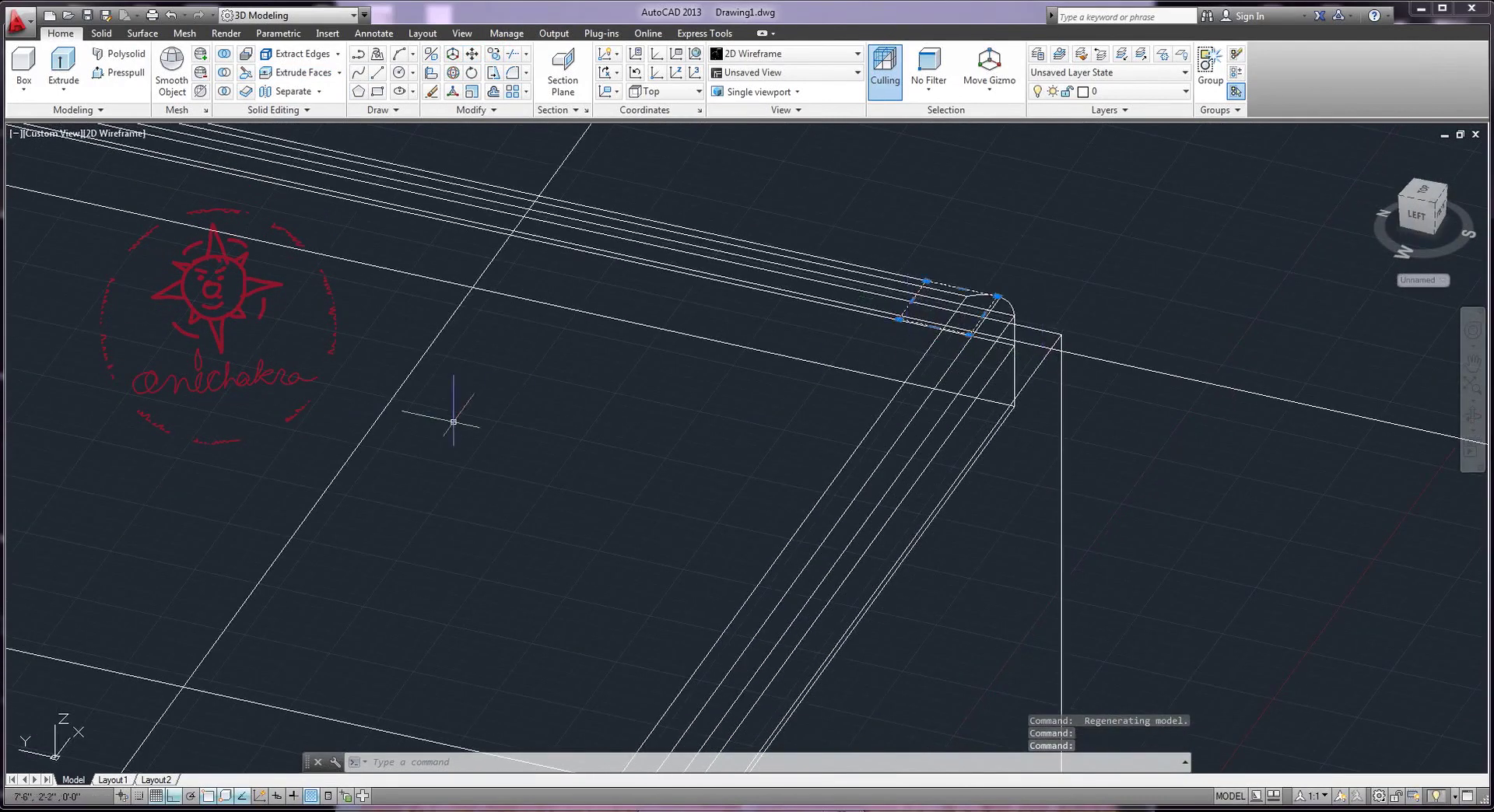
{"action": "middle_click_drag", "start_coordinate": [453, 421], "coordinate": [597, 427]}
{"action": "scroll", "coordinate": [702, 423], "scroll_direction": "down", "scroll_amount": 2}
{"action": "middle_click_drag", "start_coordinate": [820, 434], "coordinate": [900, 413]}
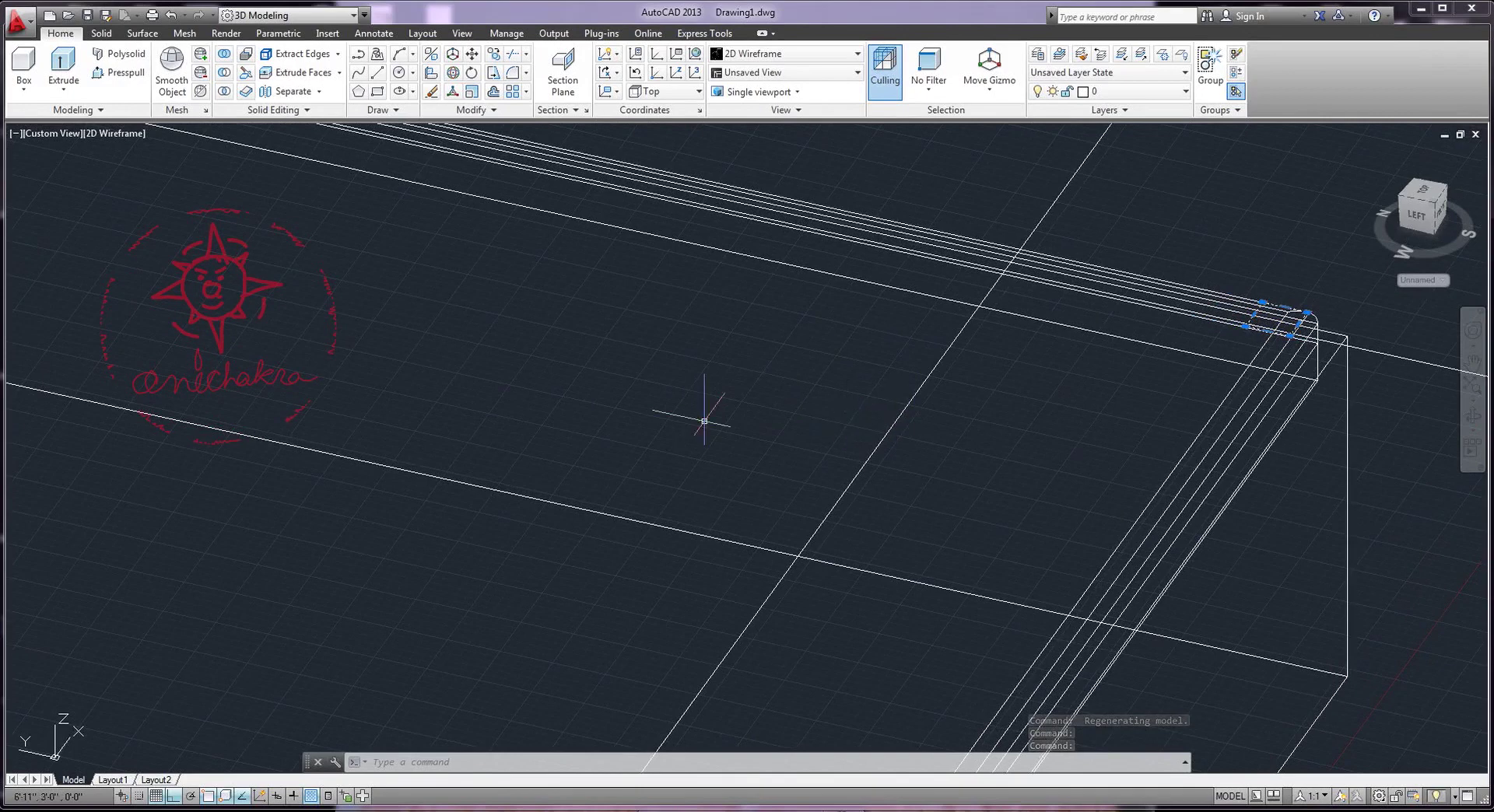
{"action": "scroll", "coordinate": [704, 421], "scroll_direction": "down", "scroll_amount": 3}
{"action": "scroll", "coordinate": [503, 456], "scroll_direction": "down", "scroll_amount": 2}
{"action": "scroll", "coordinate": [289, 507], "scroll_direction": "up", "scroll_amount": 6}
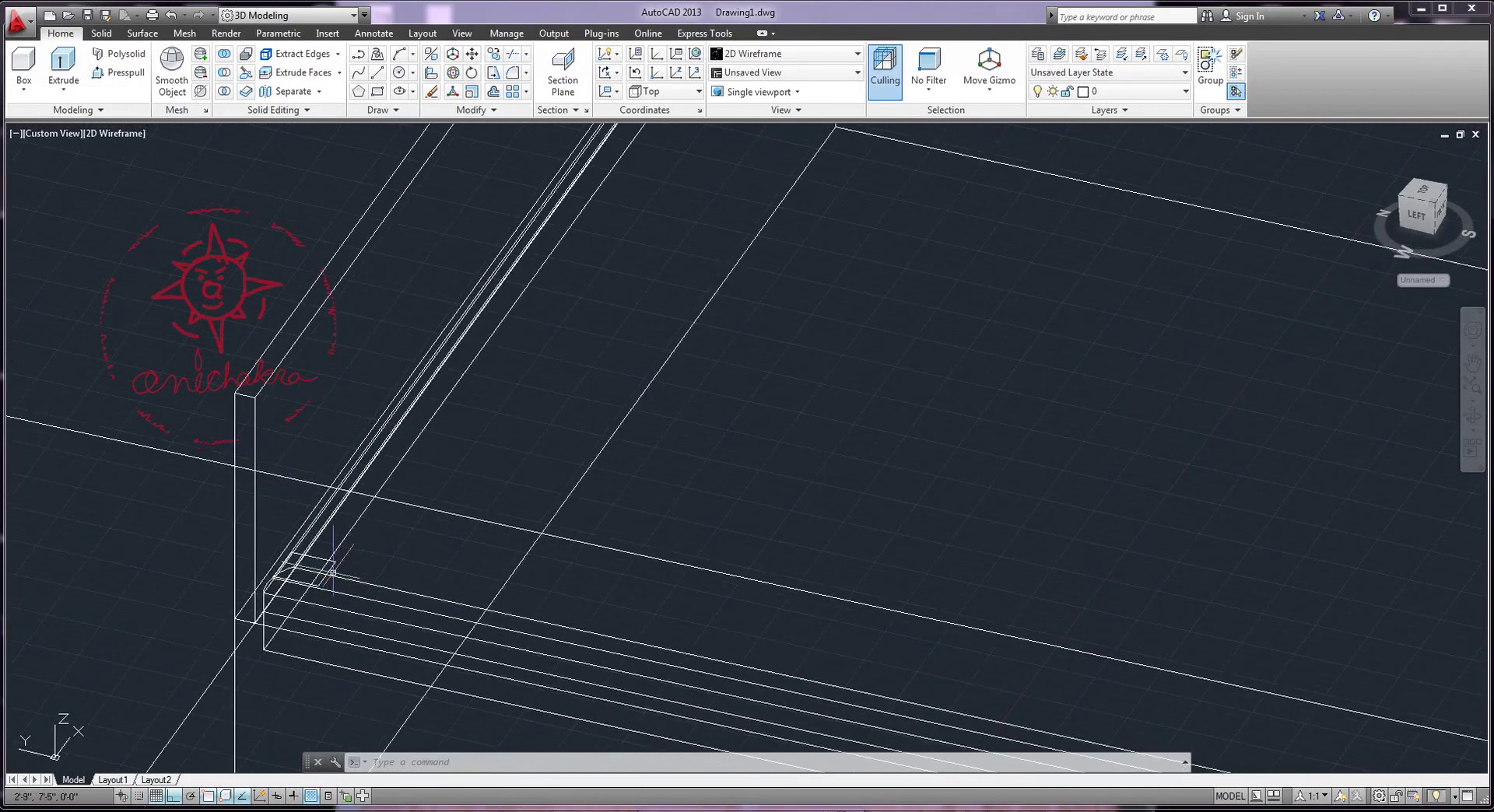
{"action": "scroll", "coordinate": [598, 350], "scroll_direction": "up", "scroll_amount": 2}
{"action": "middle_click_drag", "start_coordinate": [500, 517], "coordinate": [527, 400]}
{"action": "scroll", "coordinate": [477, 323], "scroll_direction": "up", "scroll_amount": 3}
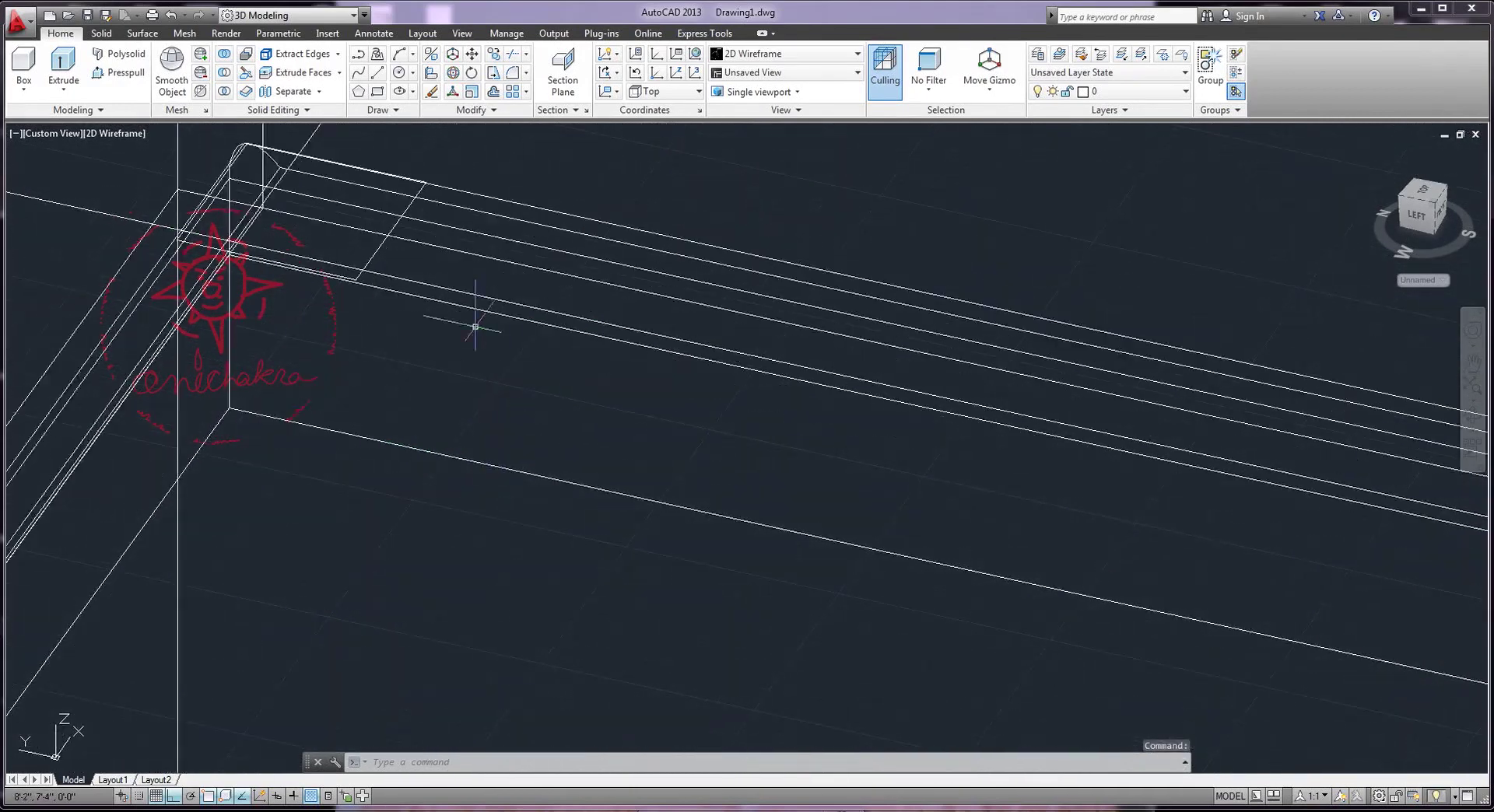
{"action": "middle_click_drag", "start_coordinate": [371, 256], "coordinate": [533, 424]}
{"action": "scroll", "coordinate": [533, 424], "scroll_direction": "down", "scroll_amount": 2}
{"action": "scroll", "coordinate": [586, 334], "scroll_direction": "down", "scroll_amount": 2}
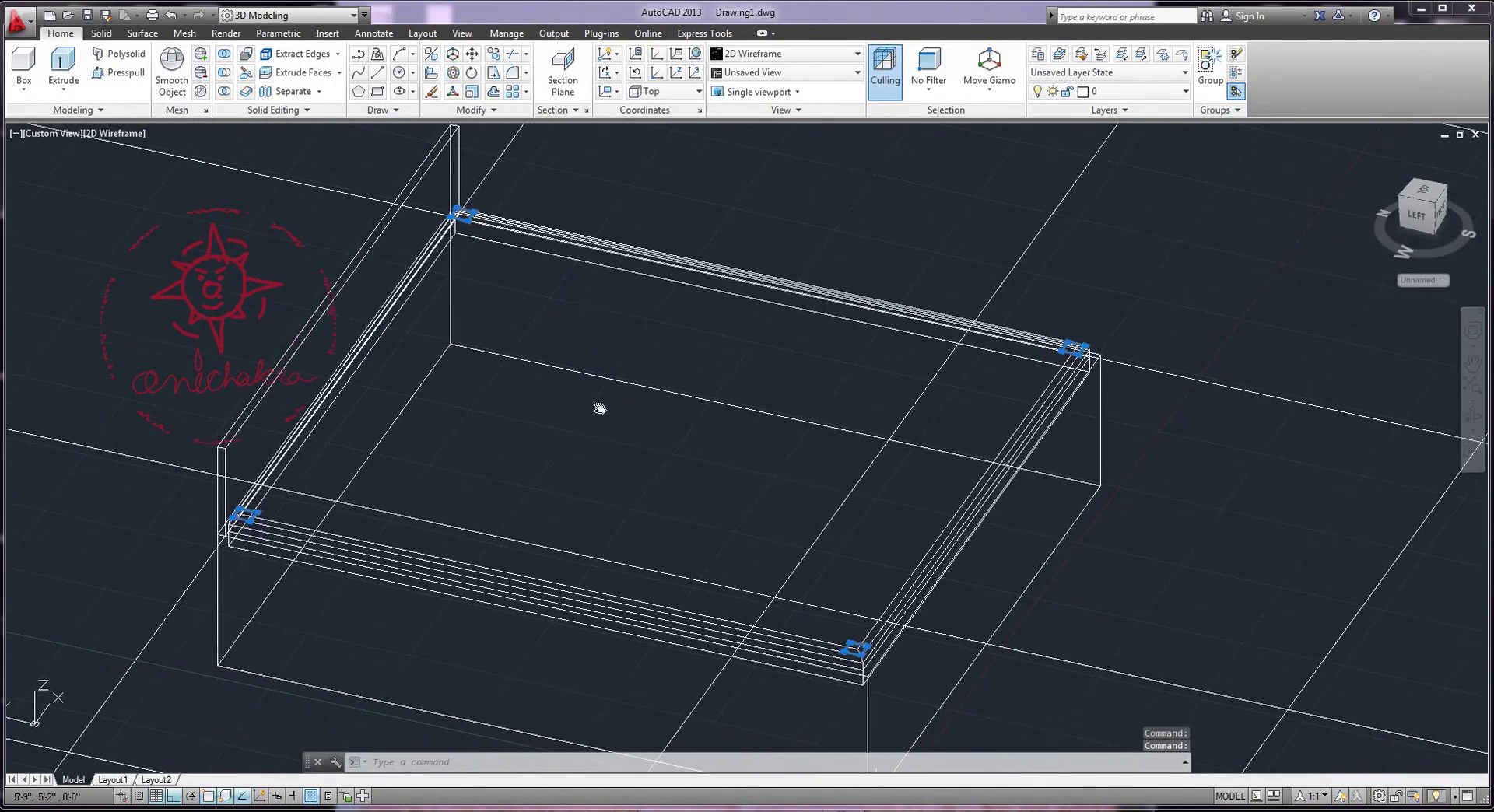
{"action": "mouse_move", "coordinate": [559, 278]}
{"action": "middle_mouse_down"}
{"action": "mouse_move", "coordinate": [707, 337]}
{"action": "mouse_move", "coordinate": [665, 313]}
{"action": "middle_mouse_up"}
Move the four leg squares 1' straight down along Z with 3DMOVE
{"action": "left_click", "coordinate": [452, 53]}
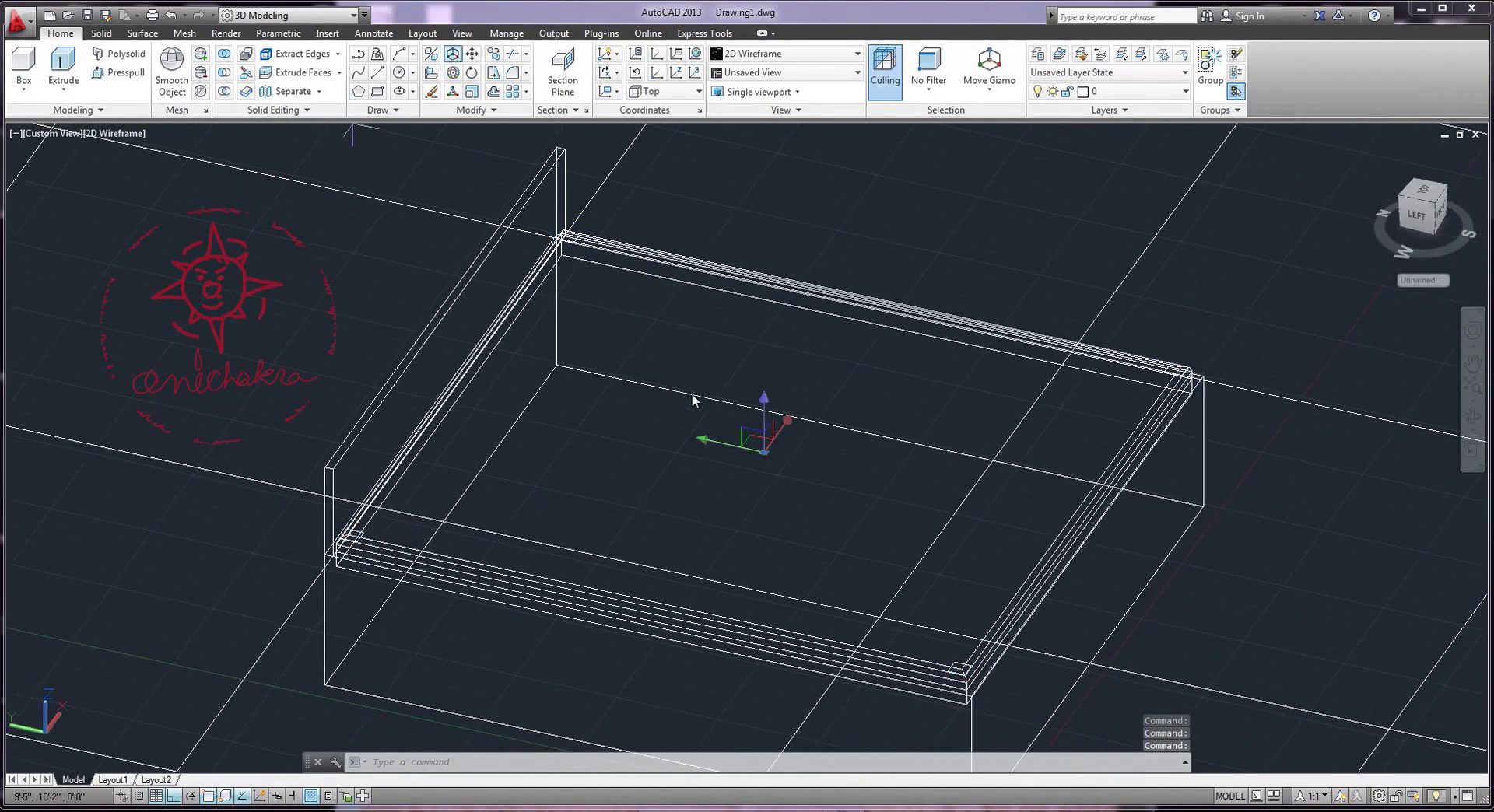
{"action": "left_click", "coordinate": [762, 401]}
{"action": "type", "text": "1'8"}
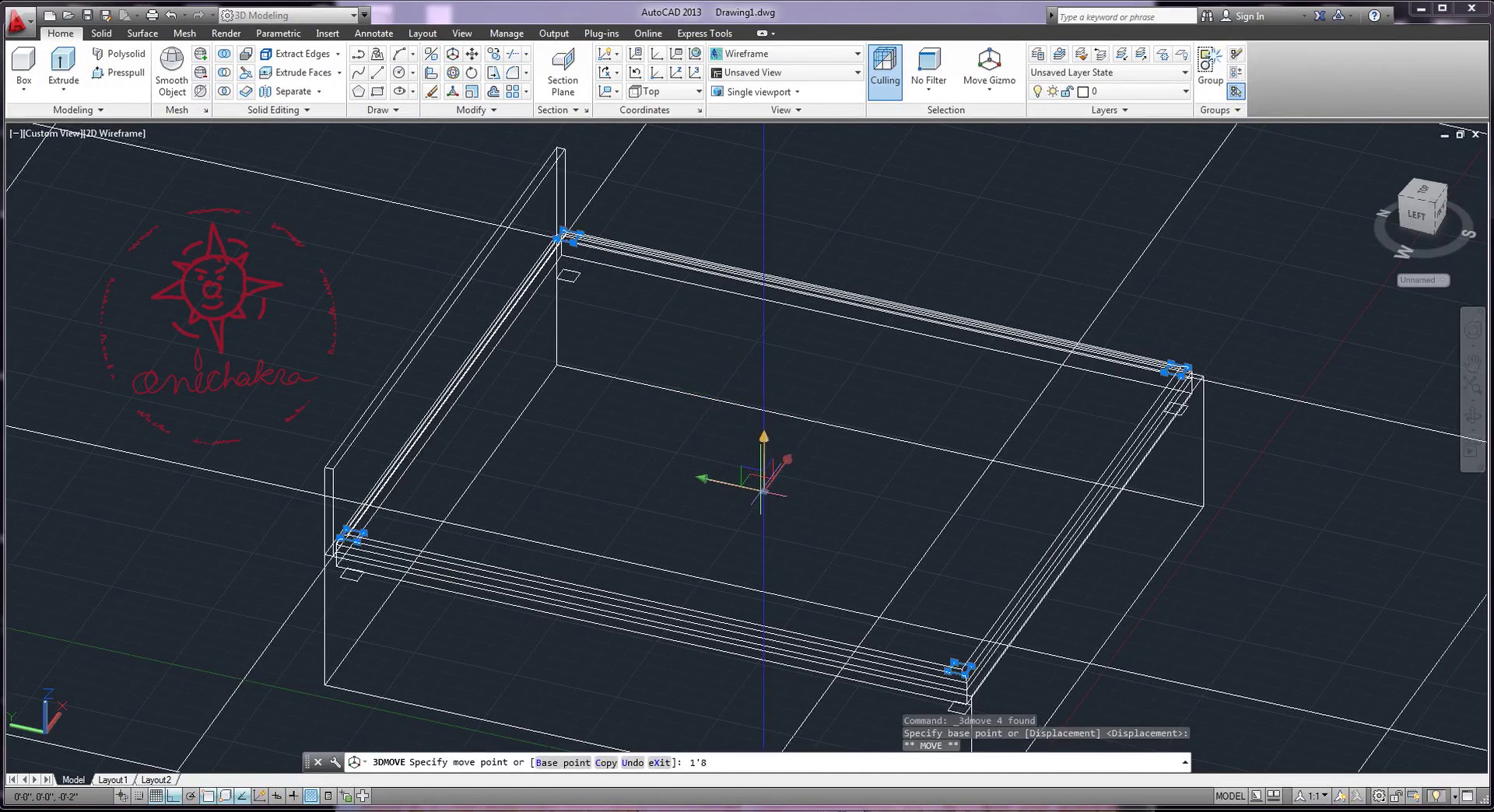
{"action": "key", "text": "Return"}
{"action": "mouse_move", "coordinate": [879, 507]}
{"action": "middle_mouse_down", "text": "shift"}
{"action": "mouse_move", "coordinate": [754, 481]}
{"action": "mouse_move", "coordinate": [763, 437]}
{"action": "mouse_move", "coordinate": [819, 436]}
{"action": "mouse_move", "coordinate": [720, 444]}
{"action": "mouse_move", "coordinate": [716, 497]}
{"action": "middle_mouse_up", "text": "shift"}
{"action": "mouse_move", "coordinate": [211, 315]}
{"action": "middle_mouse_down", "text": "shift"}
{"action": "mouse_move", "coordinate": [494, 437]}
{"action": "mouse_move", "coordinate": [640, 477]}
{"action": "middle_mouse_up", "text": "shift"}
{"action": "scroll", "coordinate": [549, 491], "scroll_direction": "up", "scroll_amount": 3}
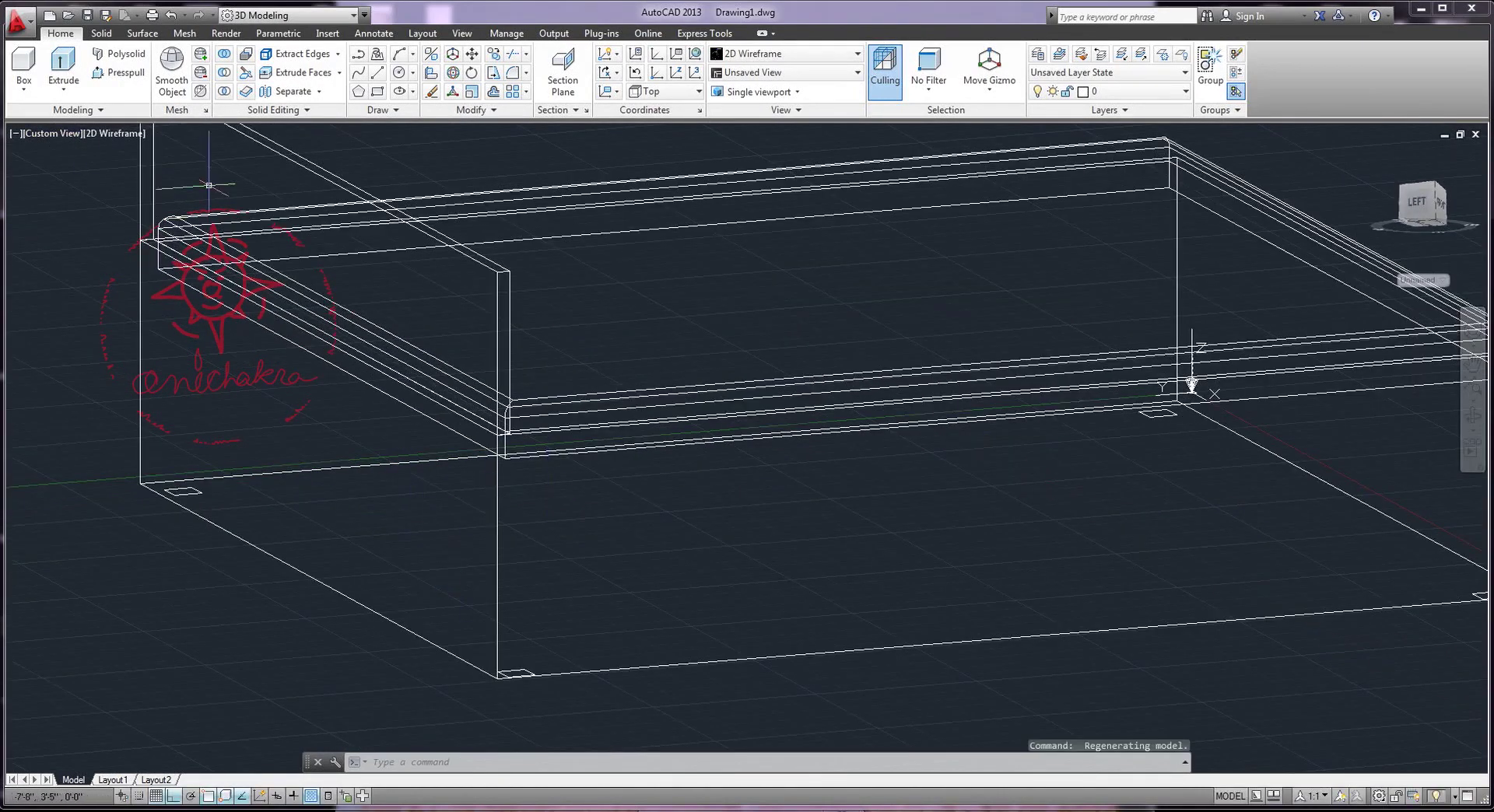
Press-pull one leg area up 1", then undo it
{"action": "left_click", "coordinate": [117, 72]}
{"action": "left_click", "coordinate": [385, 518]}
{"action": "type", "text": "1\""}
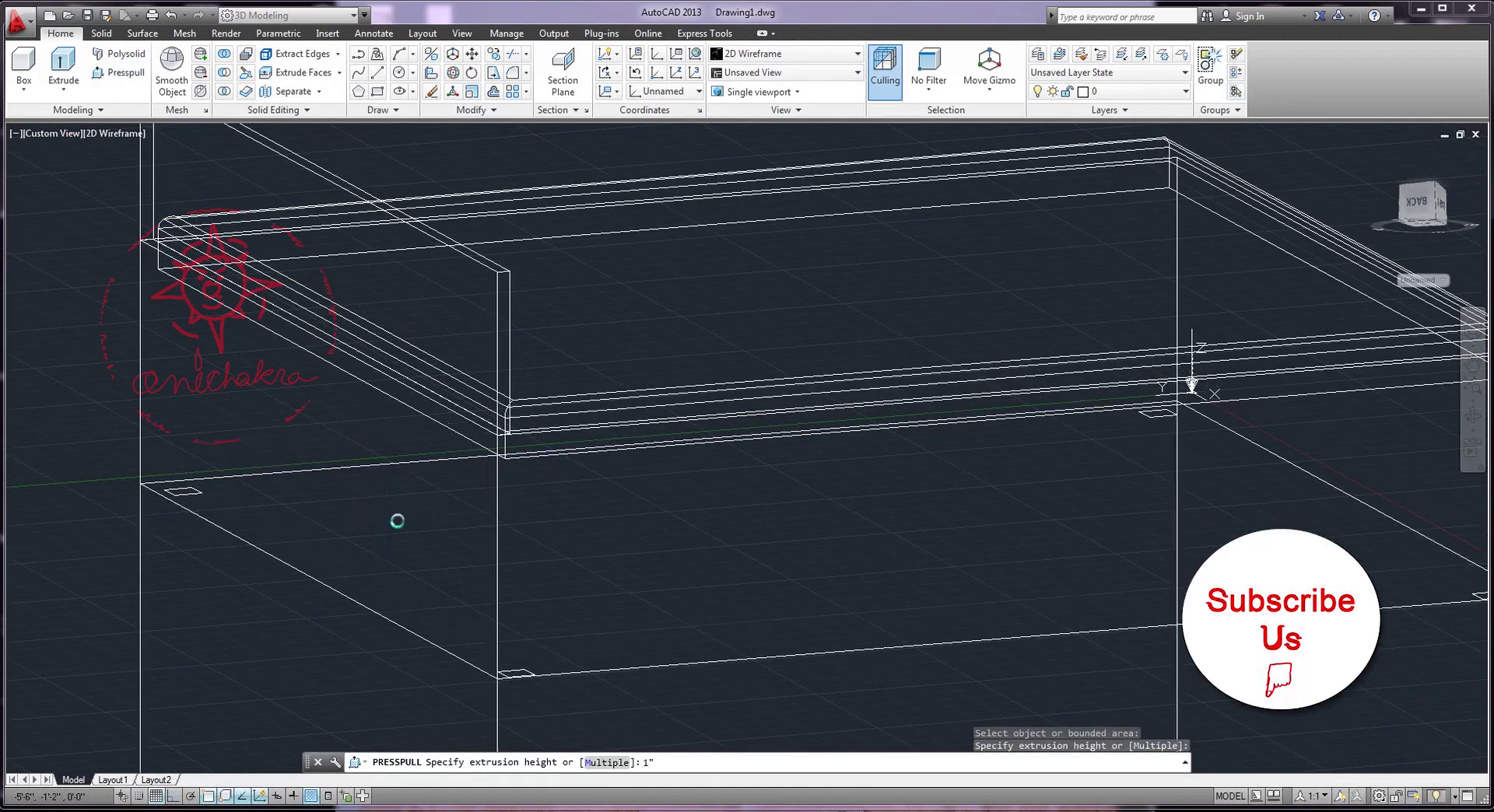
{"action": "key", "text": "Return"}
{"action": "middle_click_drag", "start_coordinate": [396, 521], "coordinate": [434, 496], "text": "shift"}
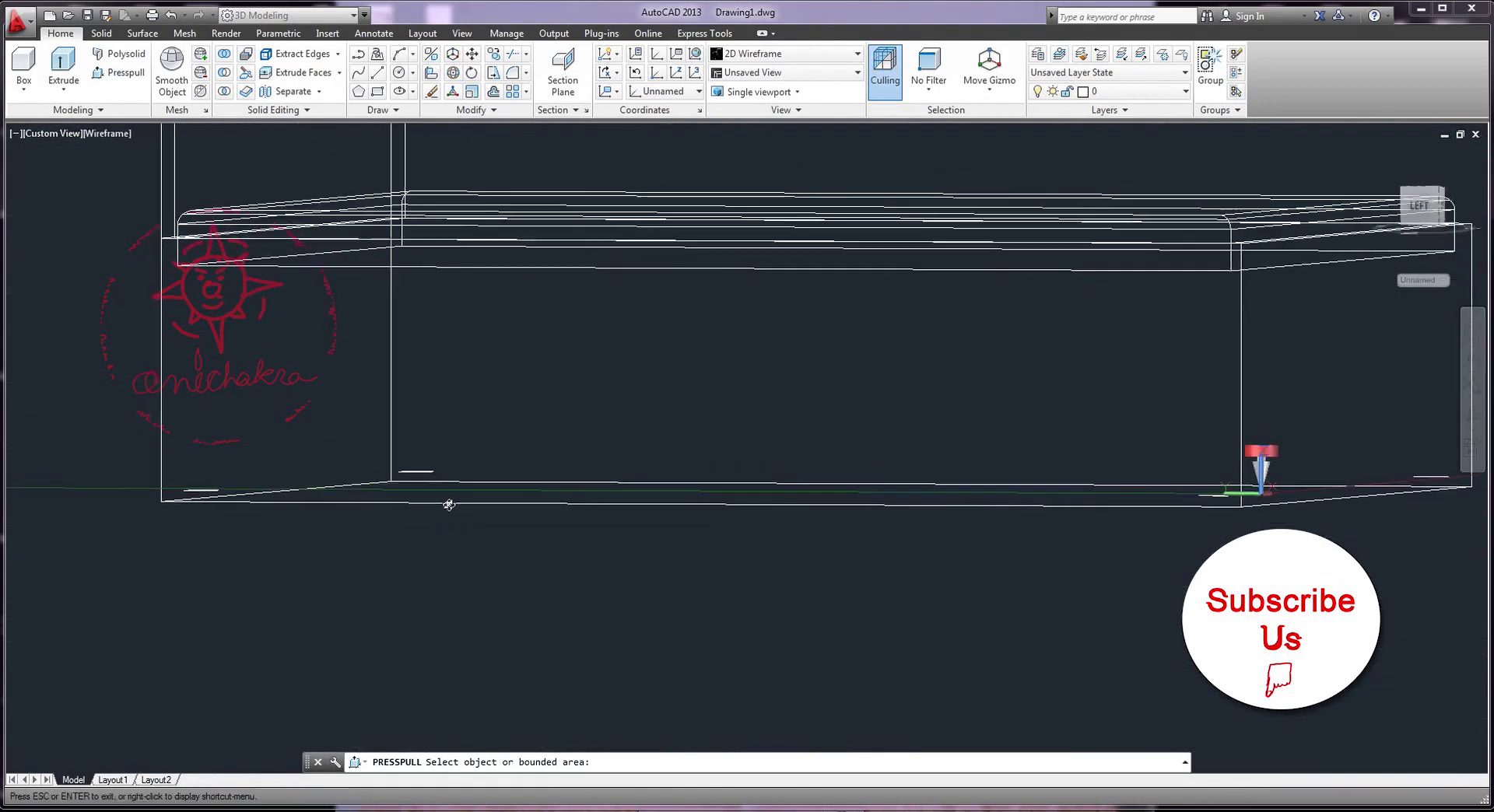
{"action": "key", "text": "ctrl+z"}
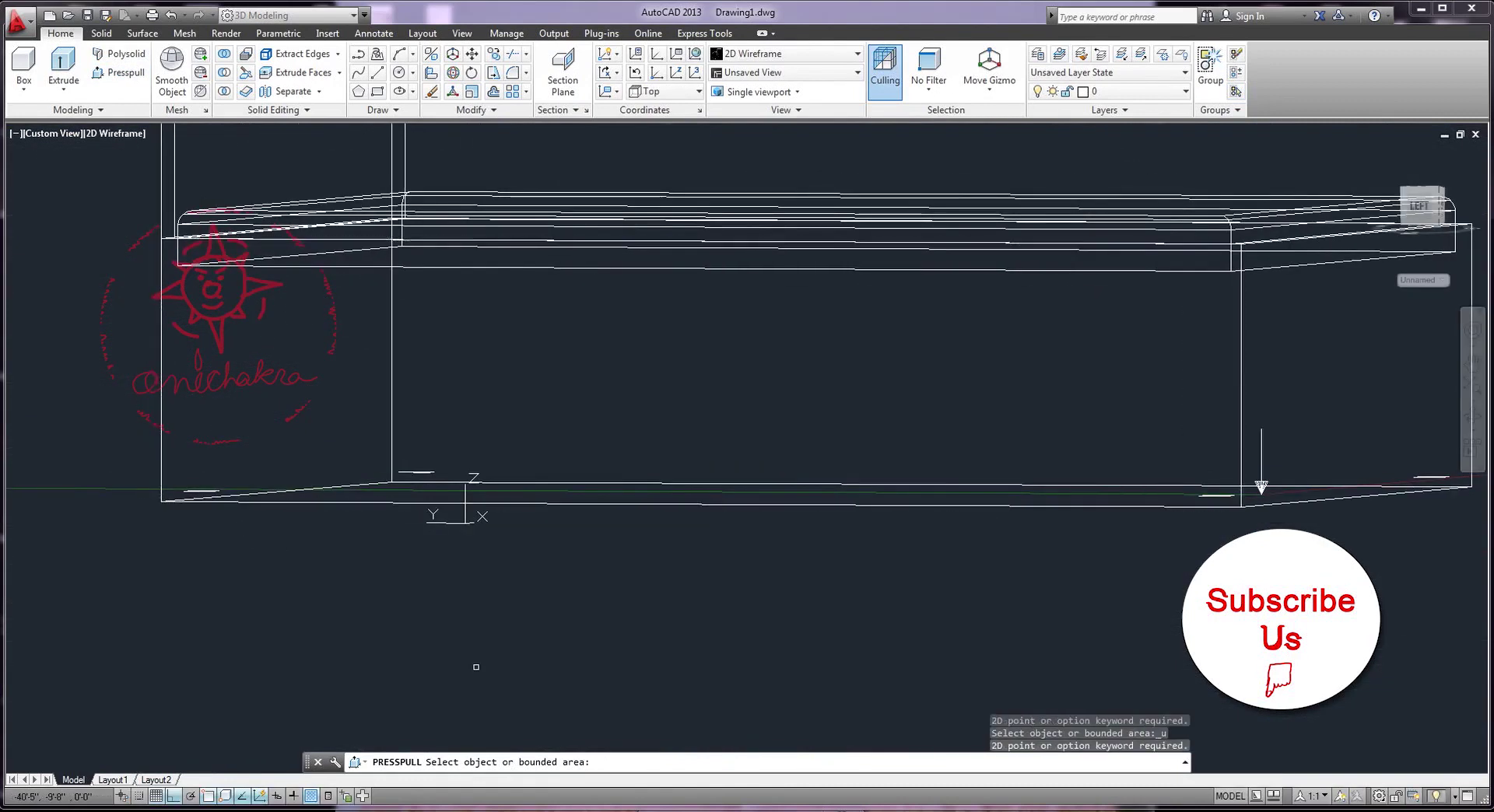
{"action": "left_click", "coordinate": [172, 15]}
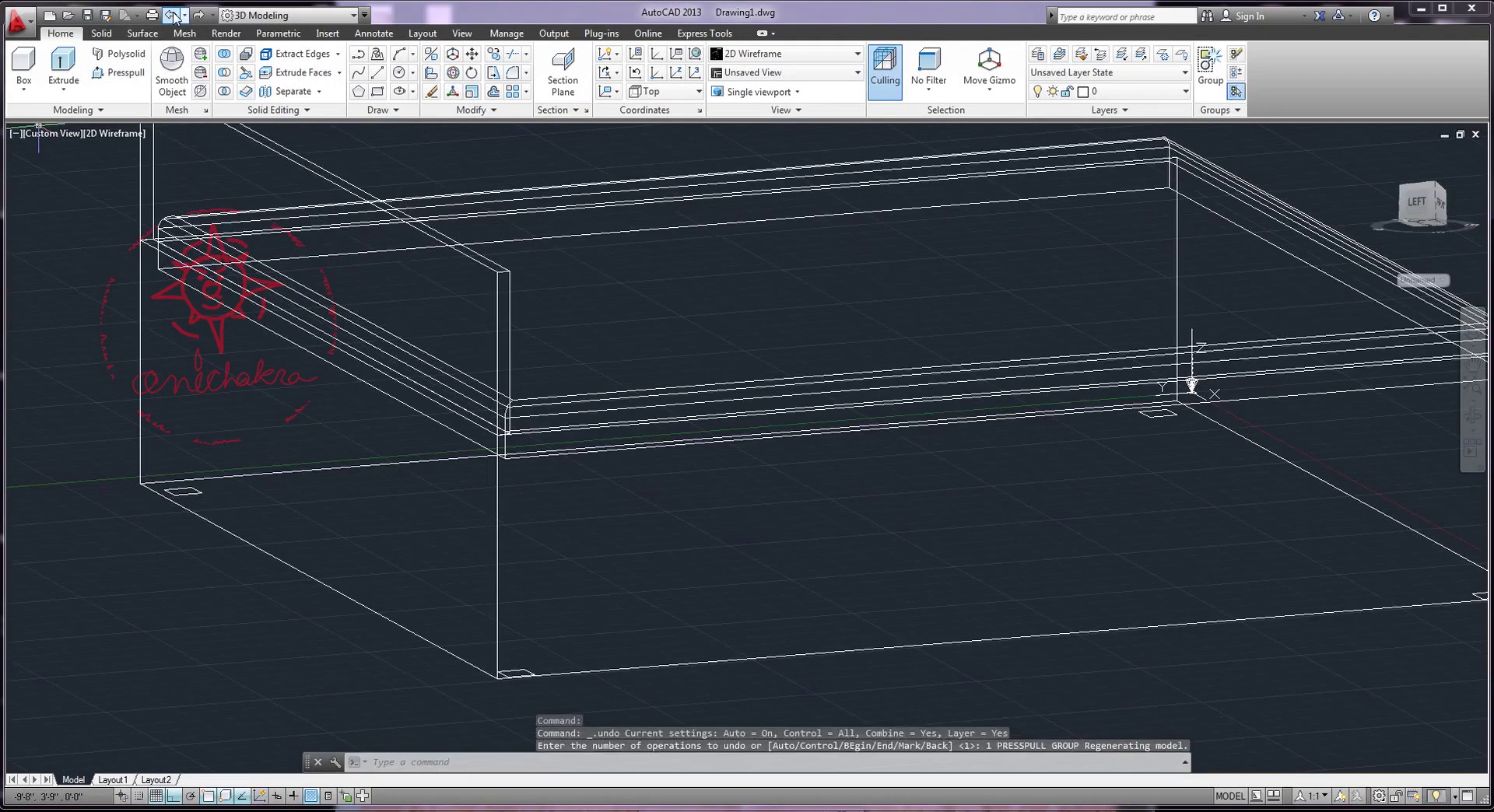
Press-pull a leg area in by -1", then cancel a second press-pull
{"action": "left_click", "coordinate": [116, 72]}
{"action": "left_click", "coordinate": [287, 485]}
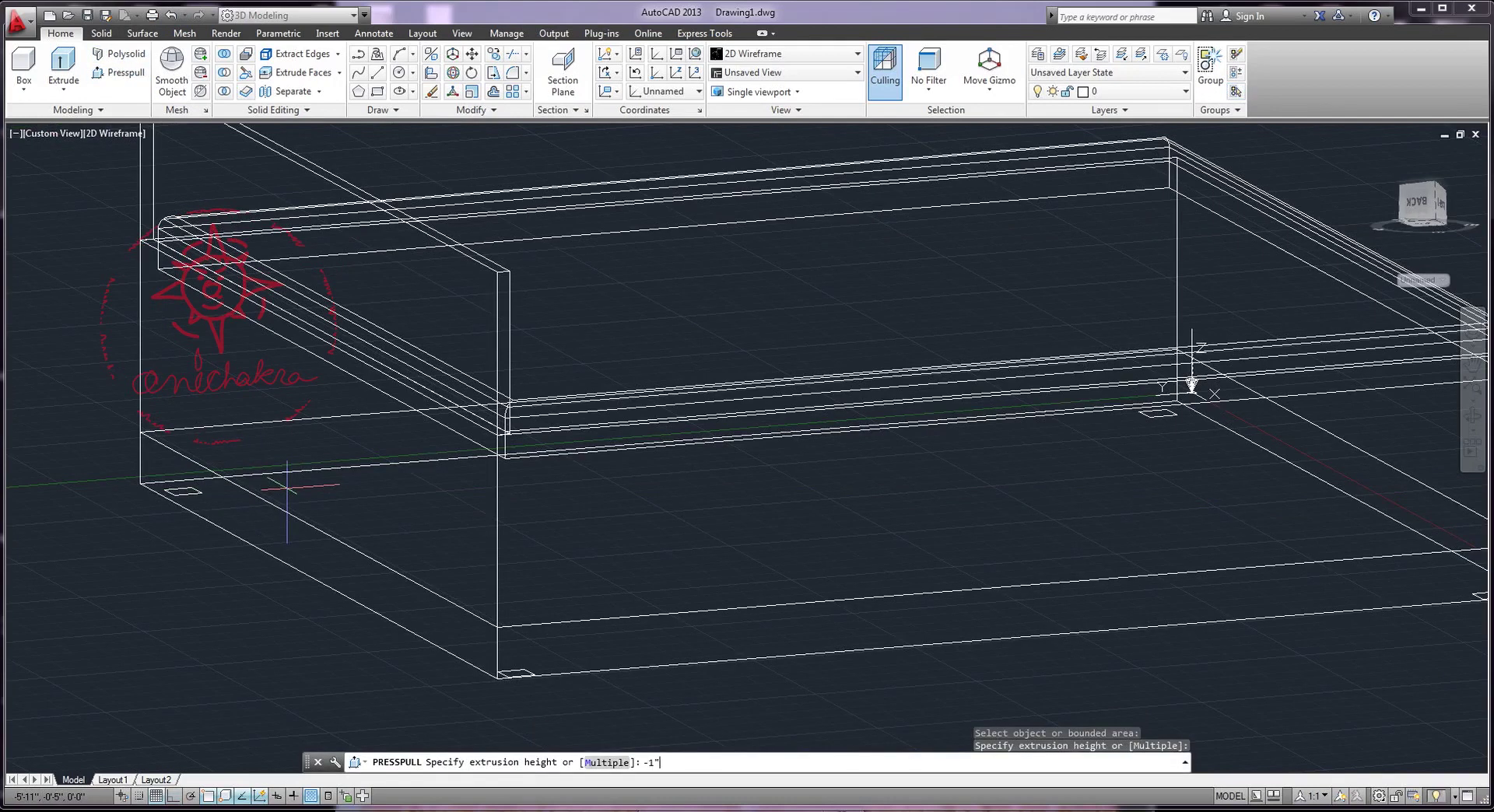
{"action": "key", "text": "Return"}
{"action": "middle_click_drag", "start_coordinate": [317, 476], "coordinate": [371, 562], "text": "shift"}
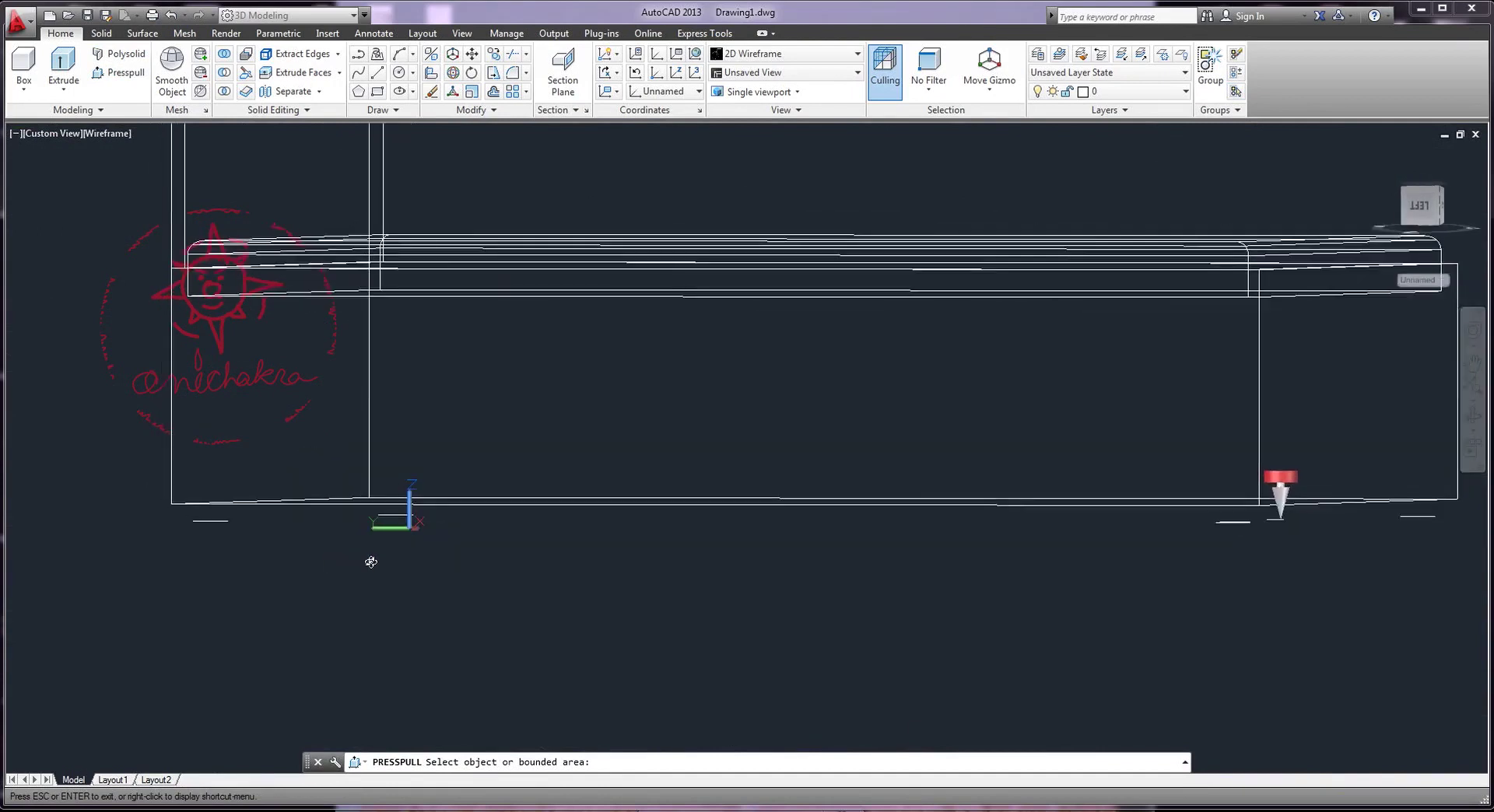
{"action": "left_click", "coordinate": [211, 521]}
{"action": "key", "text": "Escape"}
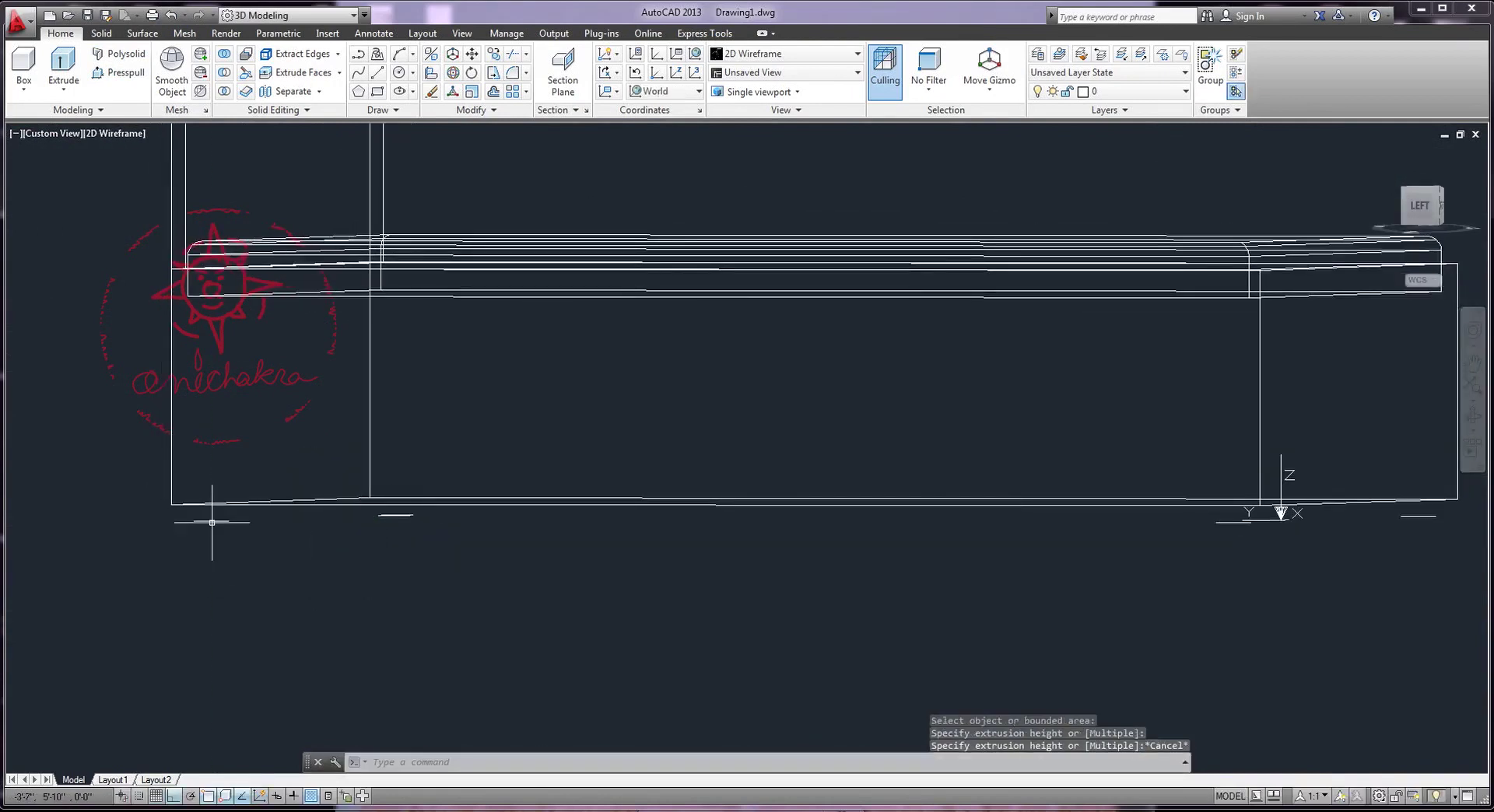
{"action": "middle_click_drag", "start_coordinate": [483, 525], "coordinate": [441, 539], "text": "shift"}
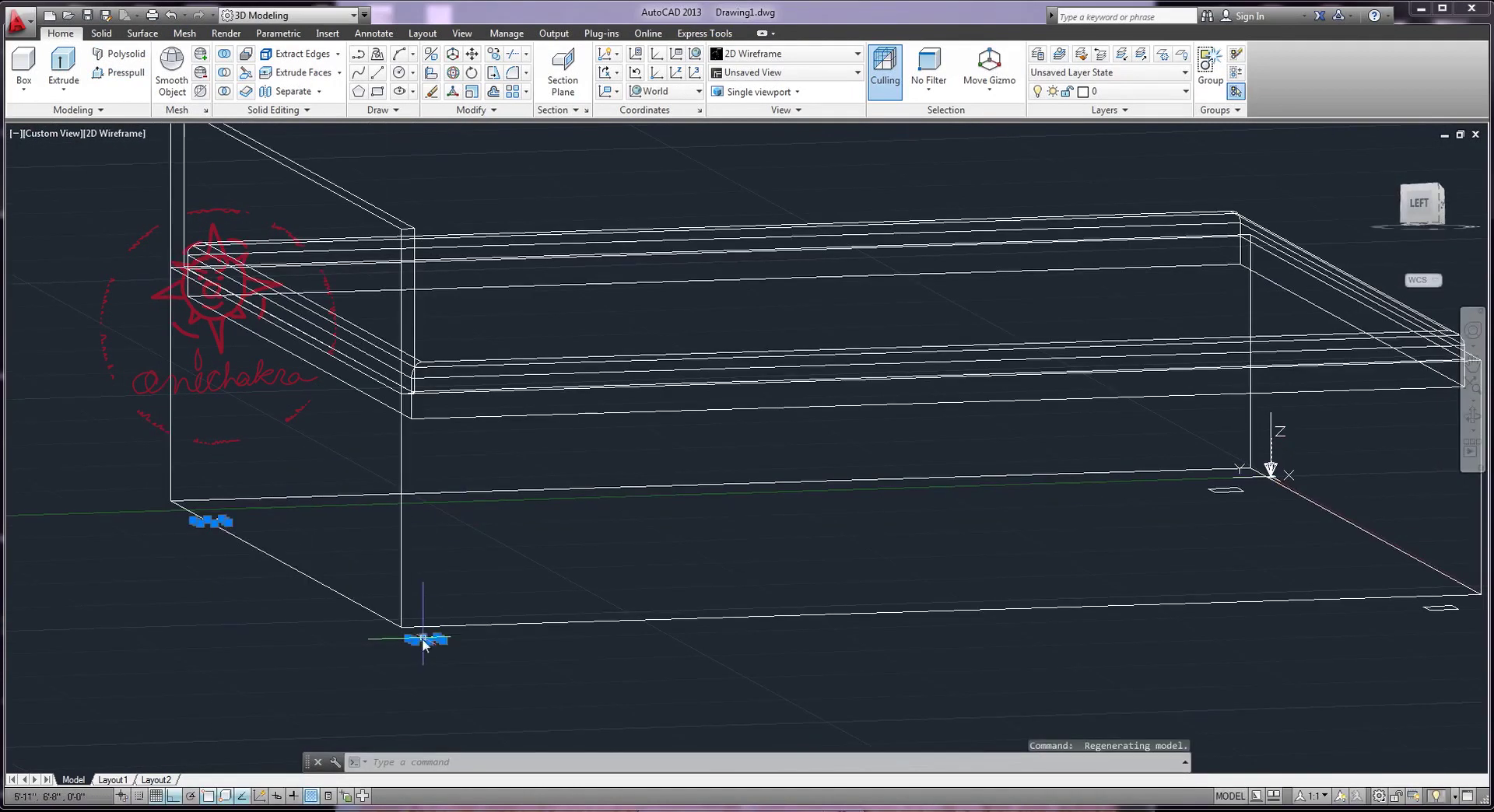
{"action": "middle_click_drag", "start_coordinate": [423, 639], "coordinate": [216, 572]}
Extrude the four leg squares to a height of 1
{"action": "left_click", "coordinate": [1011, 422]}
{"action": "left_click", "coordinate": [1233, 543]}
{"action": "middle_click_drag", "start_coordinate": [1233, 542], "coordinate": [1341, 571]}
{"action": "left_click", "coordinate": [64, 70]}
{"action": "type", "text": "1"}
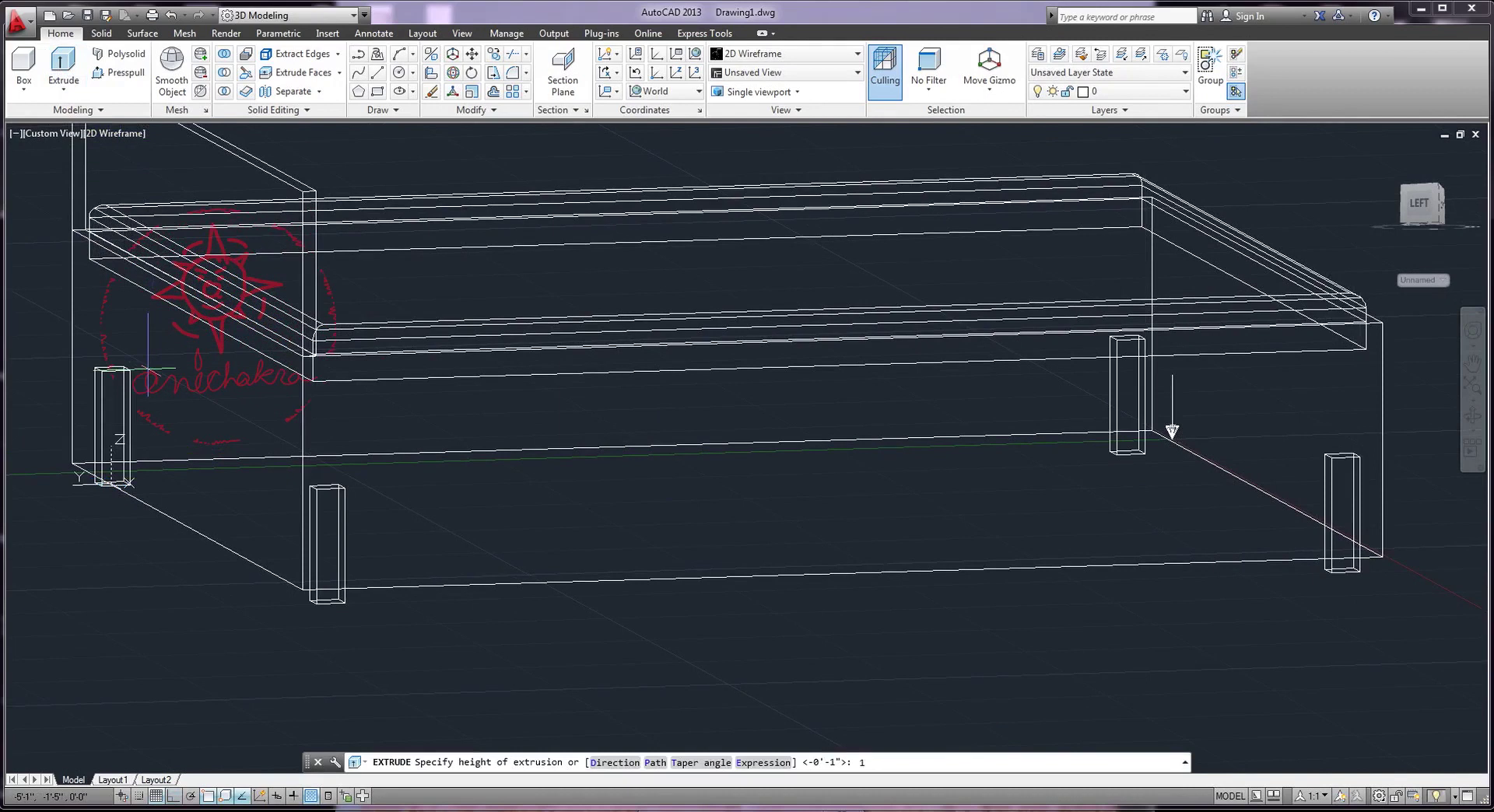
{"action": "key", "text": "Return"}
{"action": "middle_click_drag", "start_coordinate": [1167, 409], "coordinate": [260, 476], "text": "shift"}
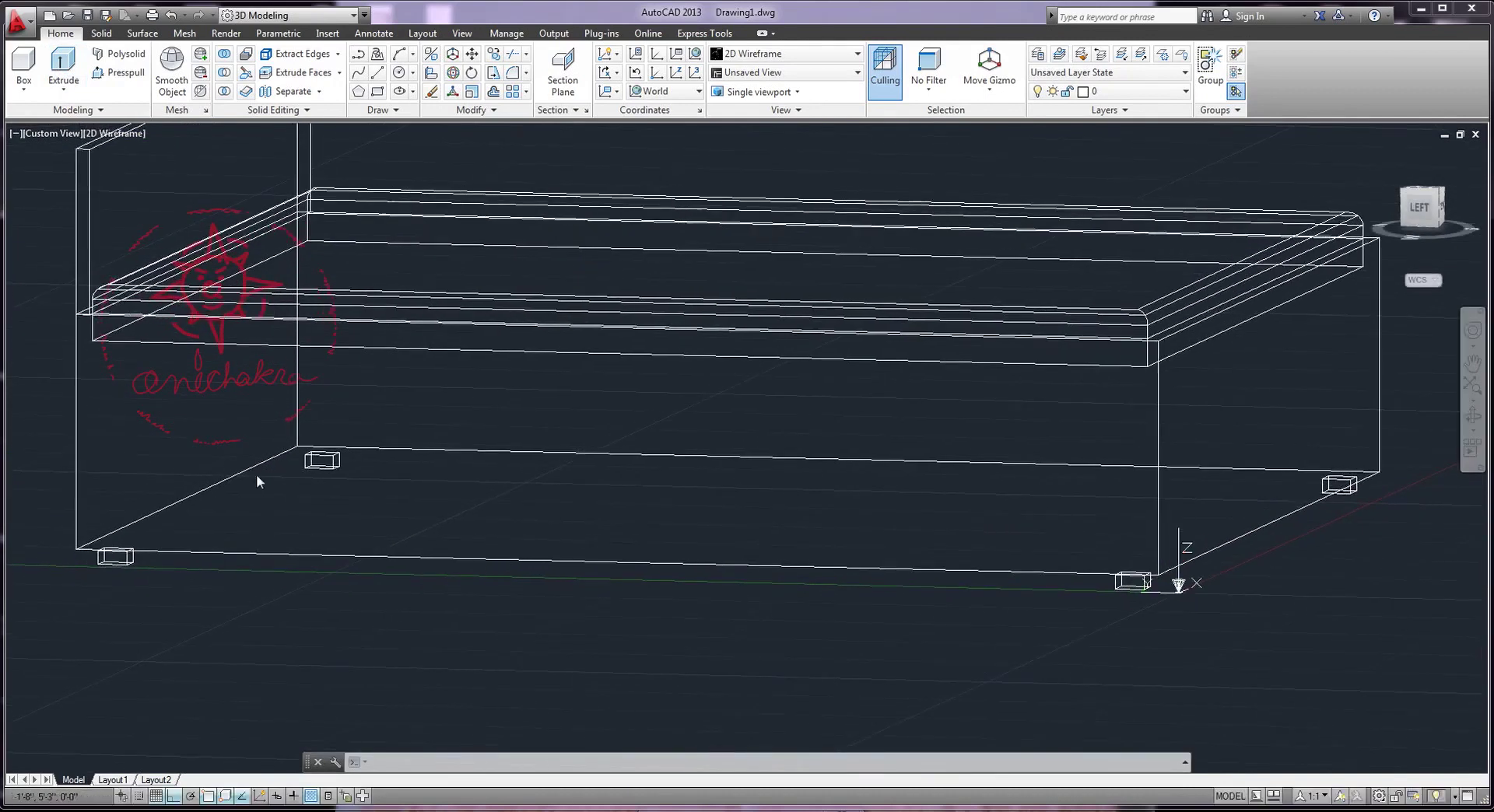
Switch to the Shaded visual style and orbit and zoom to a front view of the bed
{"action": "left_click", "coordinate": [115, 139]}
{"action": "left_click", "coordinate": [206, 230]}
{"action": "mouse_move", "coordinate": [427, 349]}
{"action": "middle_mouse_down", "text": "shift"}
{"action": "mouse_move", "coordinate": [437, 419]}
{"action": "mouse_move", "coordinate": [501, 420]}
{"action": "mouse_move", "coordinate": [560, 477]}
{"action": "mouse_move", "coordinate": [767, 440]}
{"action": "middle_mouse_up", "text": "shift"}
{"action": "scroll", "coordinate": [500, 420], "scroll_direction": "down", "scroll_amount": 5}
{"action": "scroll", "coordinate": [641, 444], "scroll_direction": "up", "scroll_amount": 3}
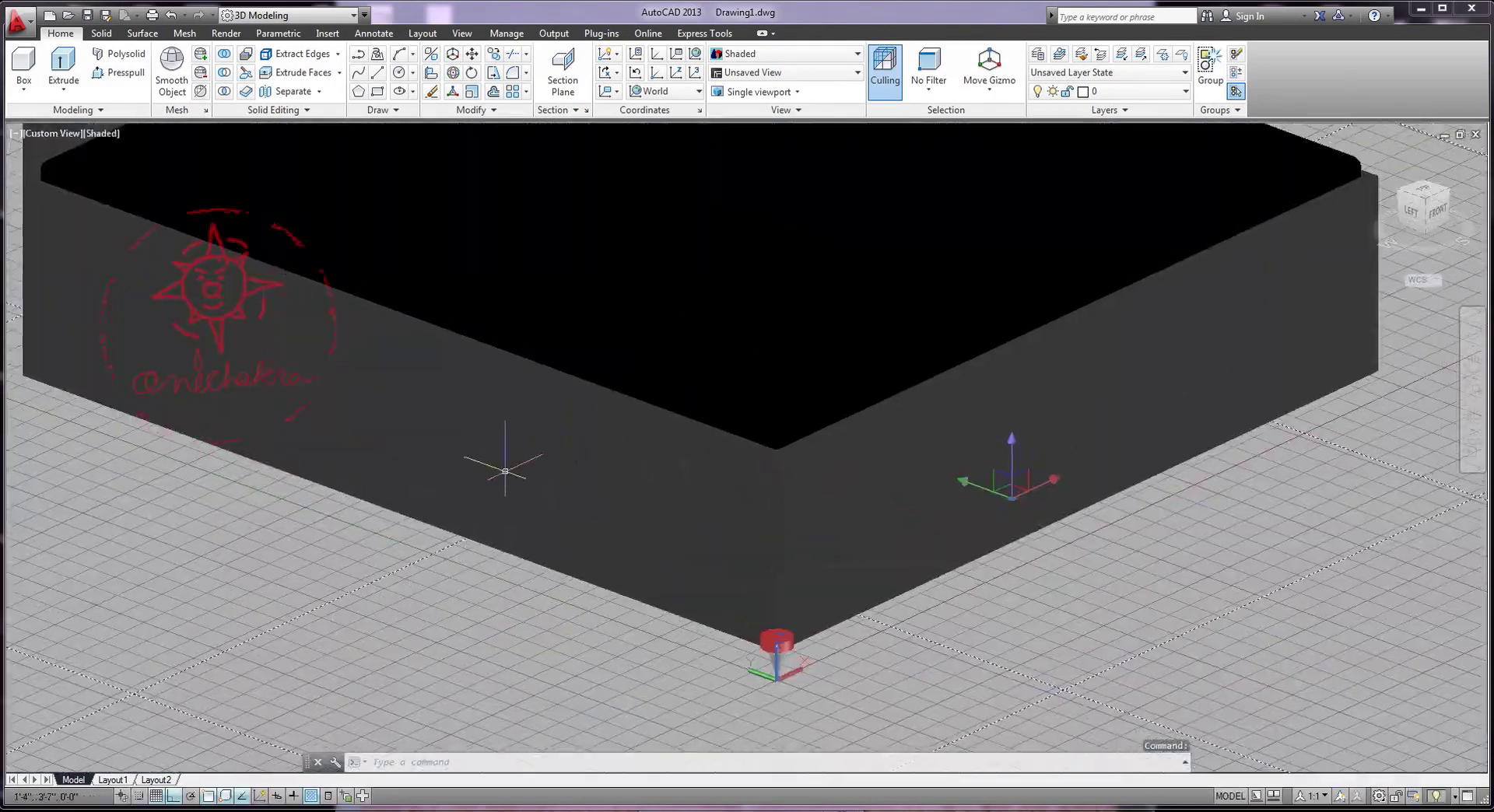
{"action": "scroll", "coordinate": [616, 431], "scroll_direction": "down", "scroll_amount": 2}
{"action": "middle_click_drag", "start_coordinate": [604, 447], "coordinate": [583, 311], "text": "shift"}
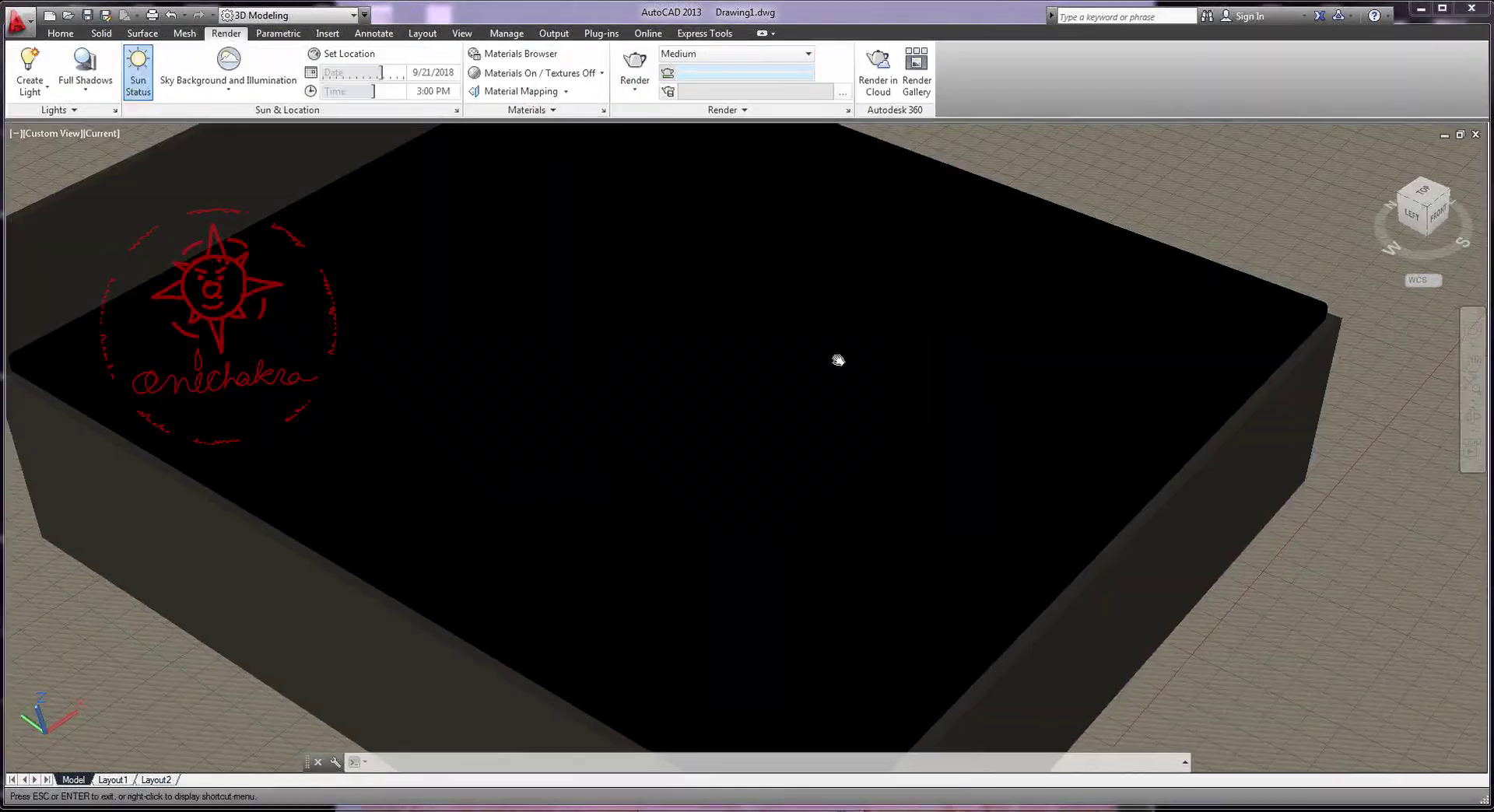
{"action": "scroll", "coordinate": [837, 357], "scroll_direction": "down", "scroll_amount": 3}
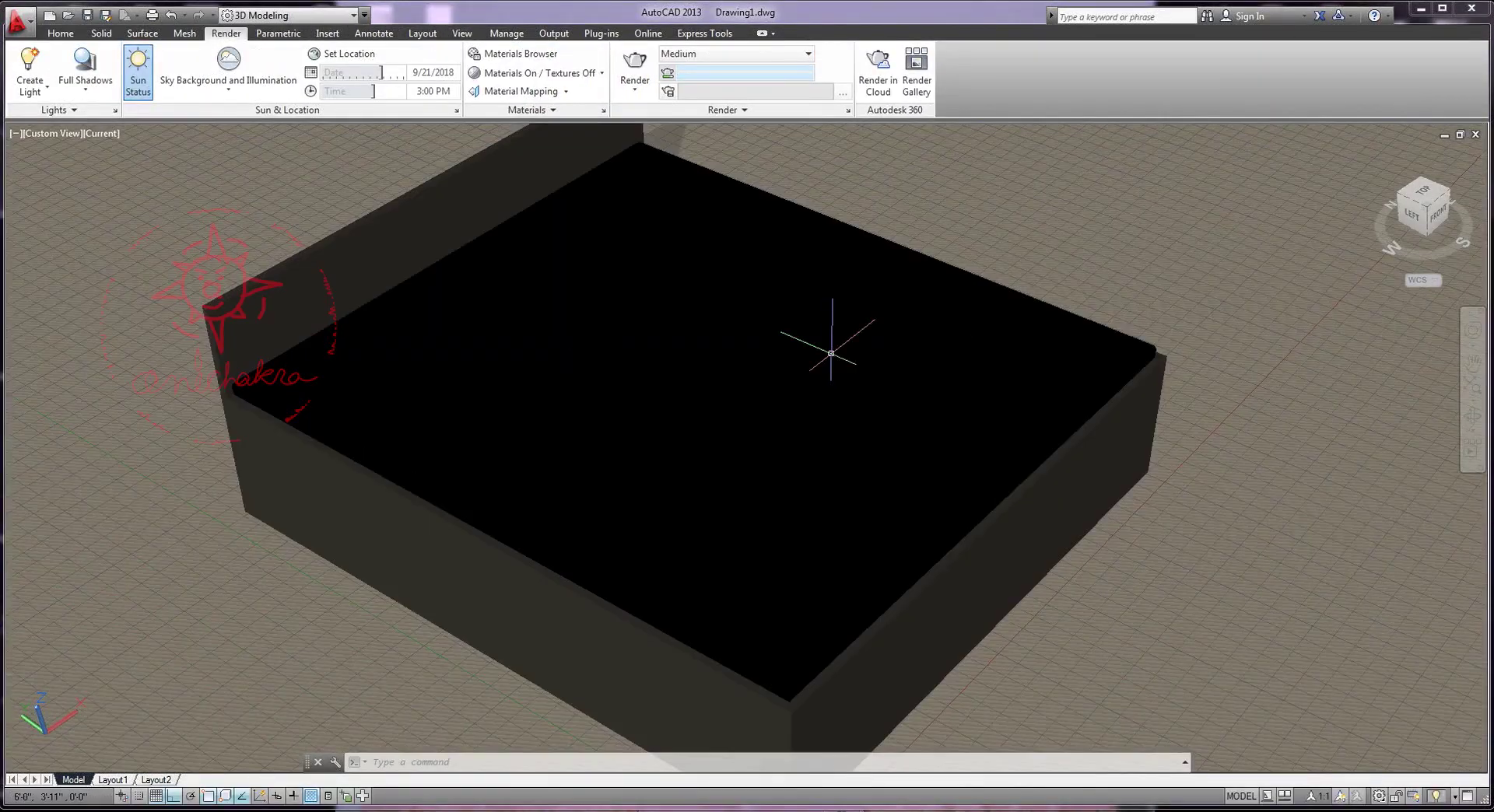
{"action": "scroll", "coordinate": [826, 337], "scroll_direction": "down", "scroll_amount": 2}
{"action": "middle_click_drag", "start_coordinate": [830, 353], "coordinate": [754, 376], "text": "shift"}
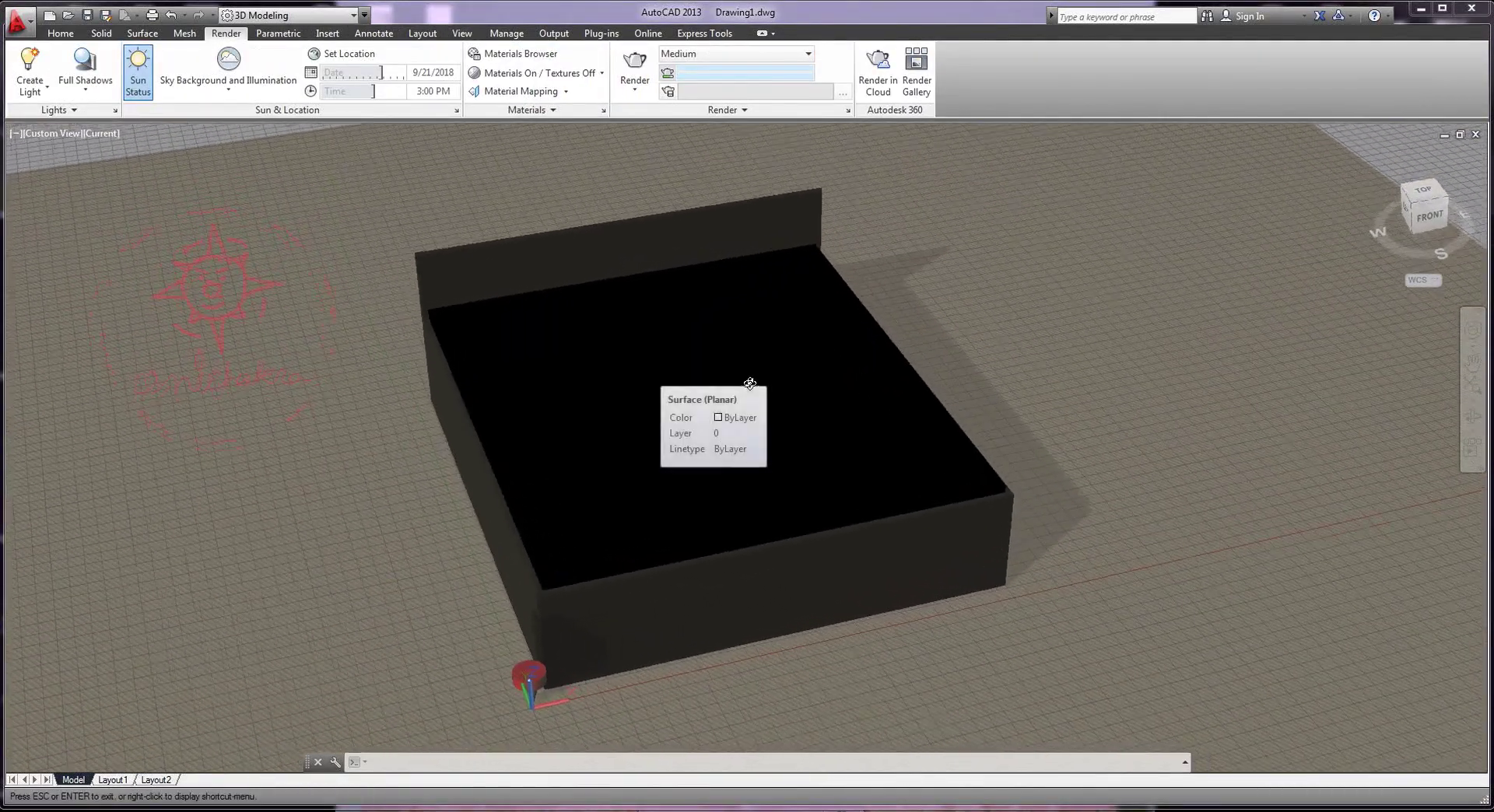
{"action": "scroll", "coordinate": [761, 379], "scroll_direction": "up", "scroll_amount": 2}
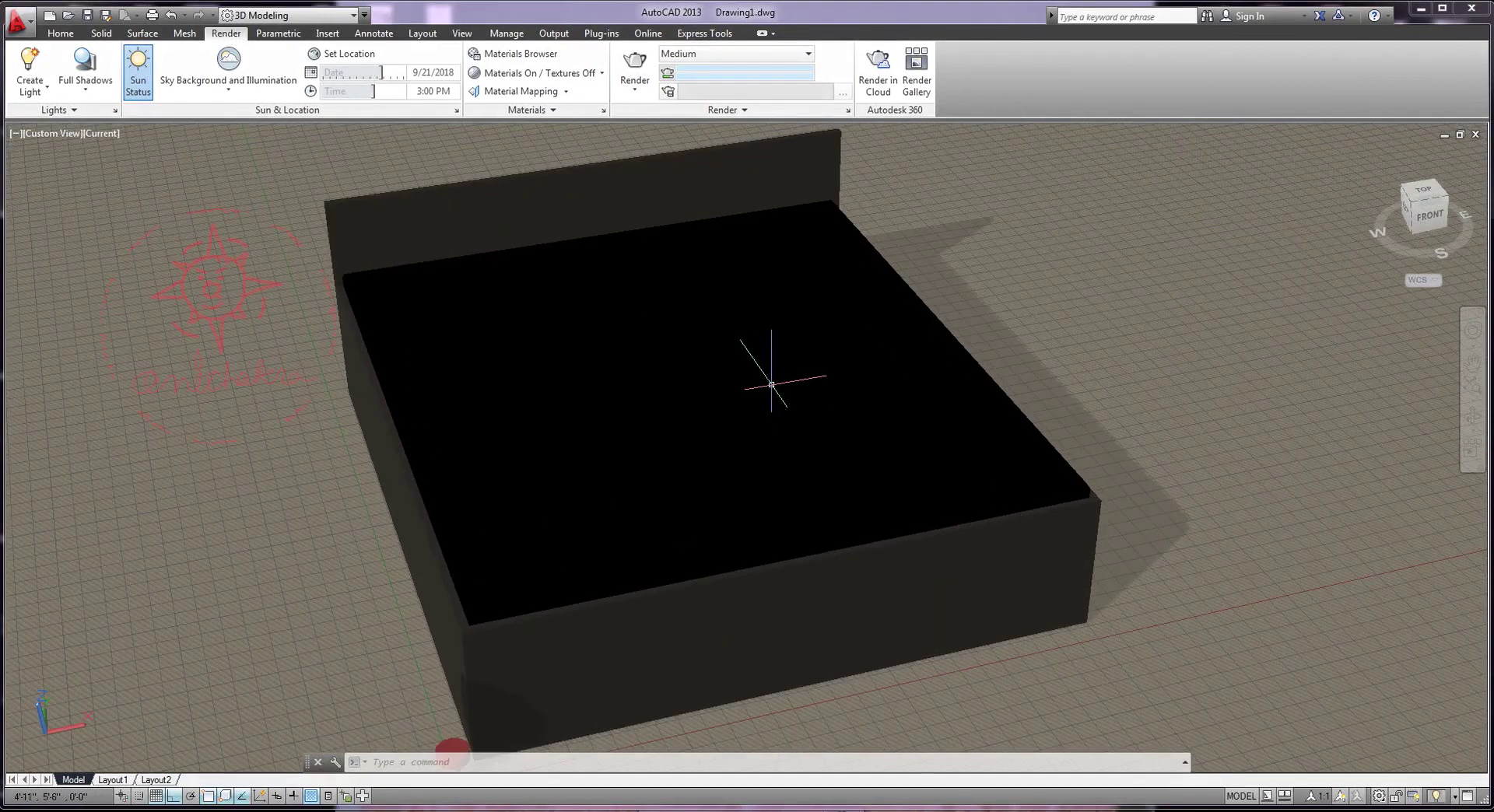
{"action": "scroll", "coordinate": [772, 384], "scroll_direction": "up", "scroll_amount": 2}
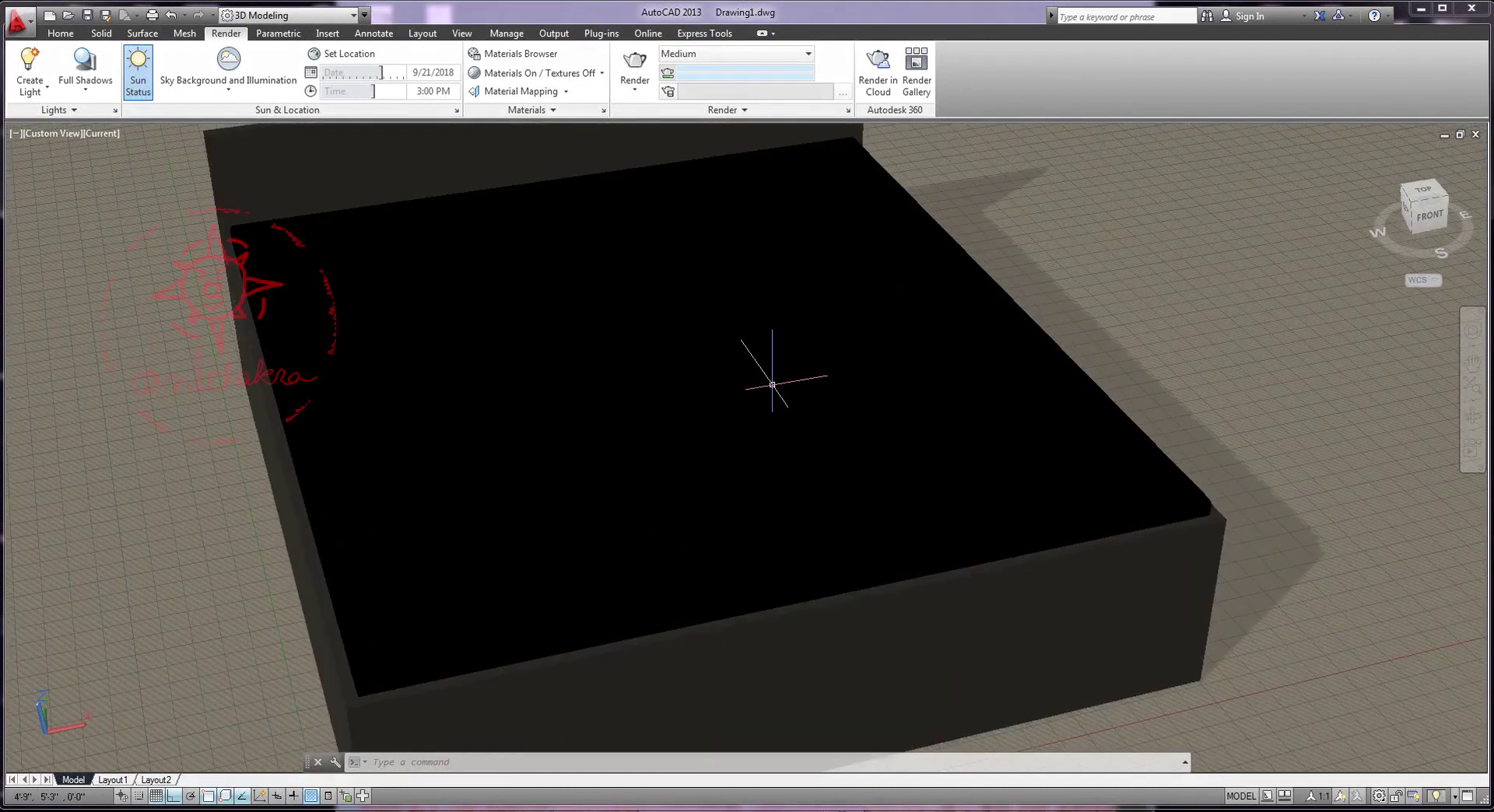
Render the current front view of the bed with sun shadows
{"action": "left_click", "coordinate": [631, 63]}
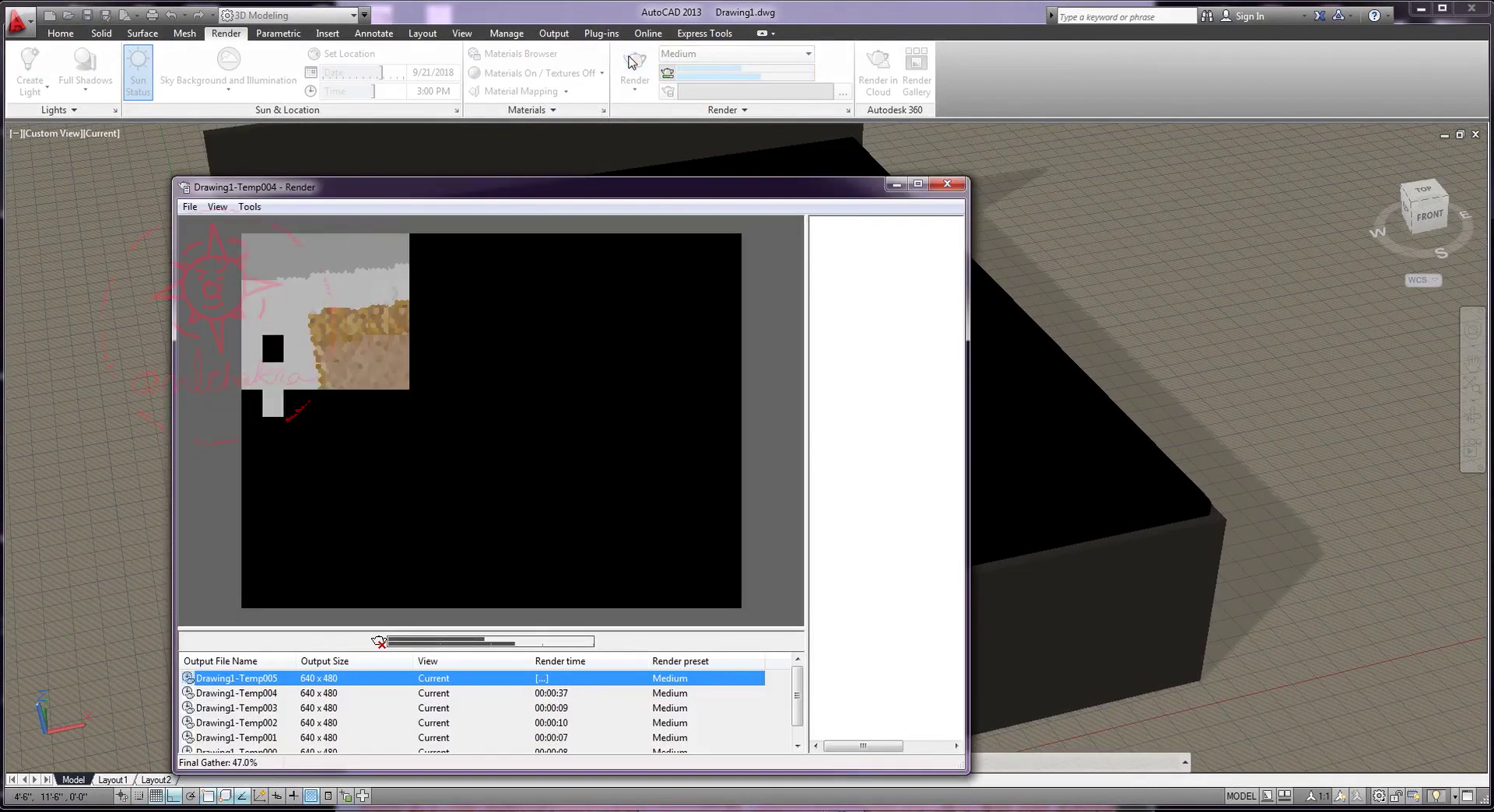